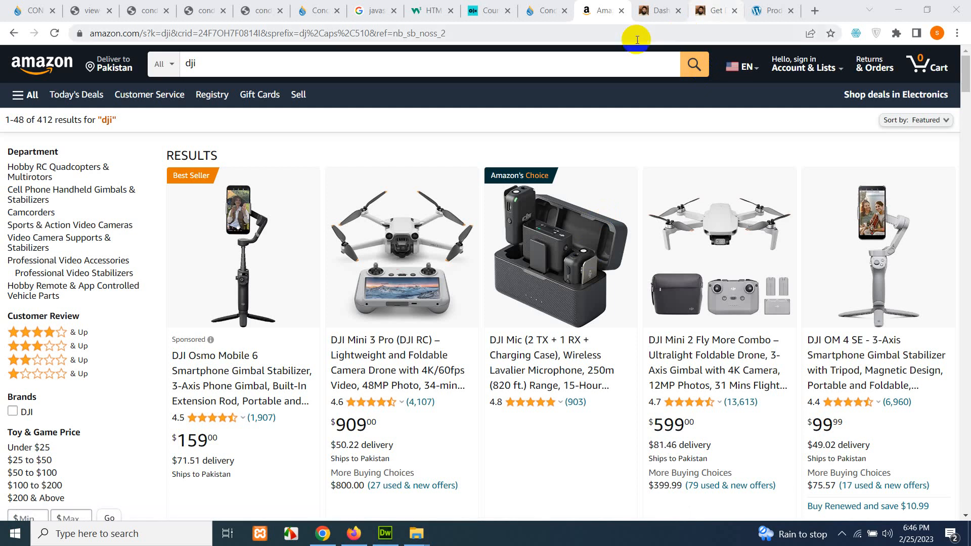
- Open the importwoocommerce.com/get-data page and review its category and single-product URL forms
{"action": "left_click", "coordinate": [658, 4]}
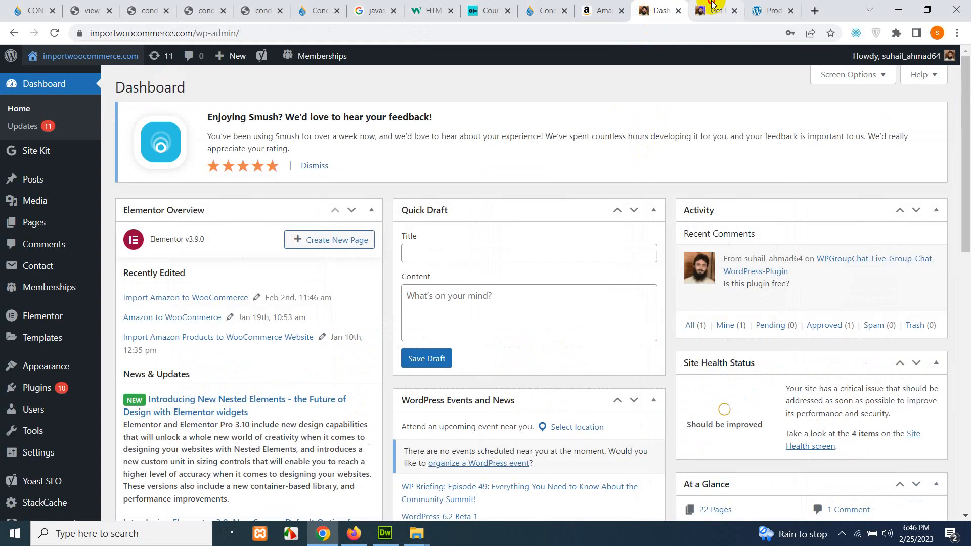
{"action": "left_click", "coordinate": [714, 10]}
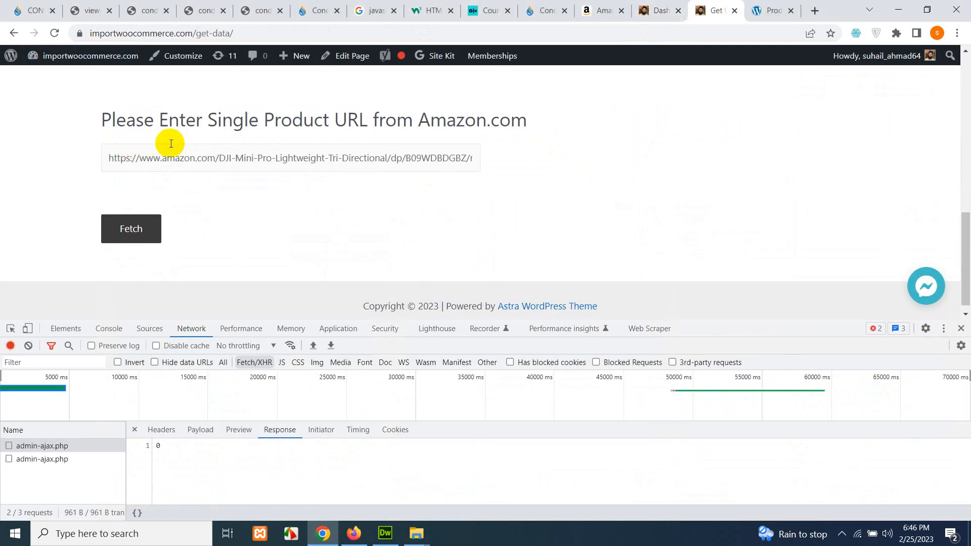
{"action": "left_click", "coordinate": [120, 33]}
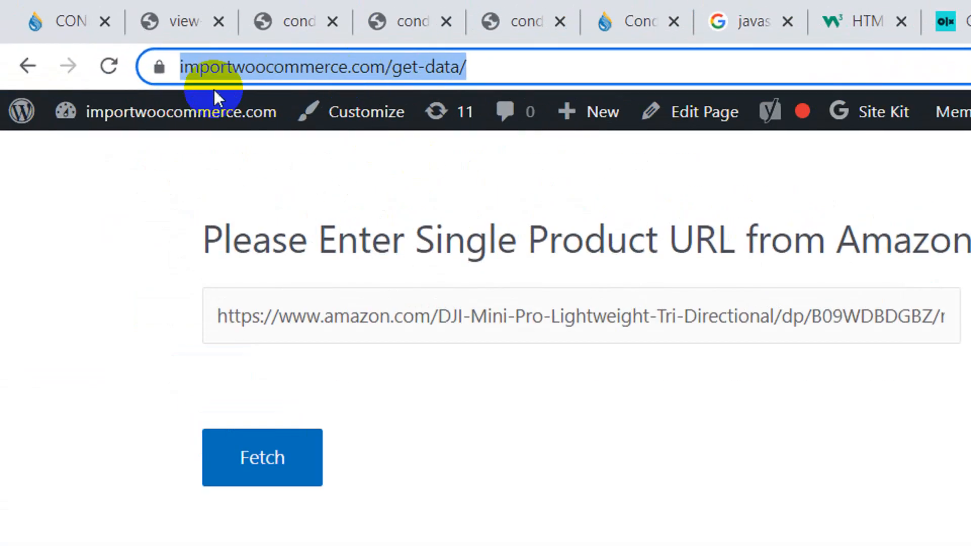
{"action": "left_click", "coordinate": [473, 69]}
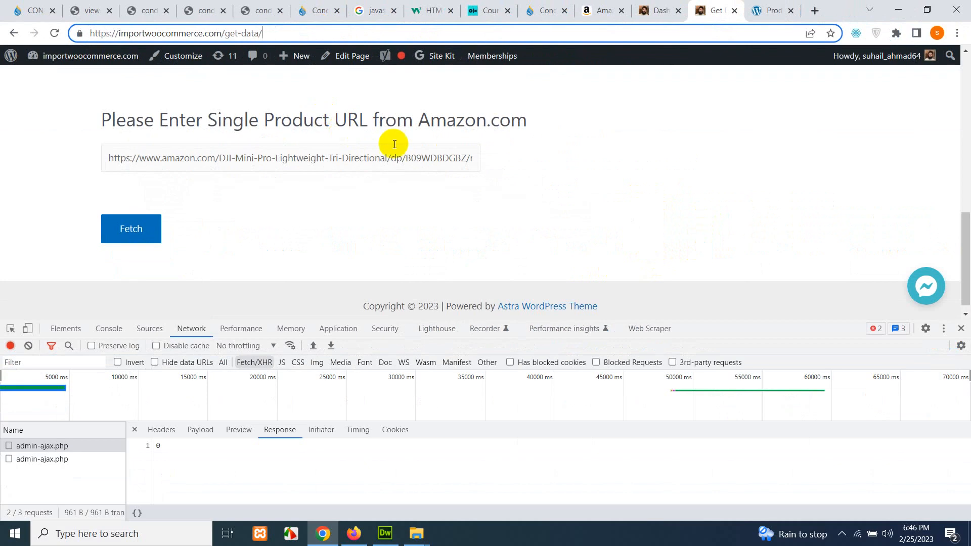
{"action": "scroll", "coordinate": [454, 201], "scroll_direction": "up", "scroll_amount": 10}
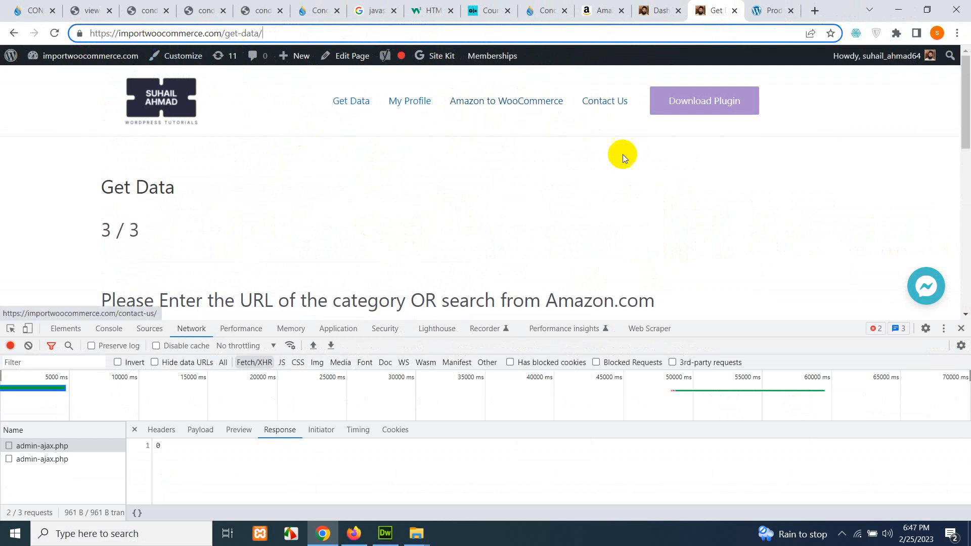
{"action": "scroll", "coordinate": [651, 190], "scroll_direction": "down", "scroll_amount": 2}
{"action": "scroll", "coordinate": [619, 189], "scroll_direction": "down", "scroll_amount": 5}
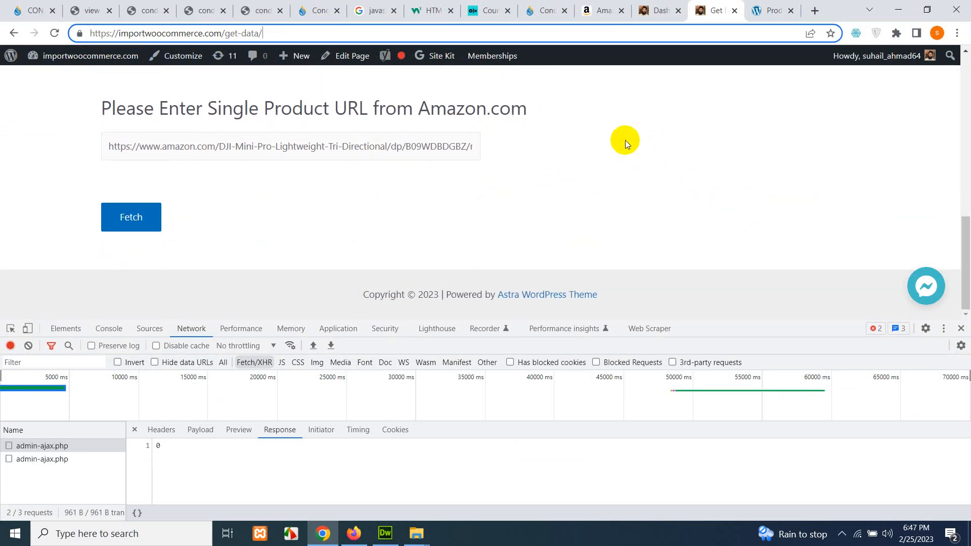
- Return to the Amazon results, go to Amazon's home page and search for "dji drone"
{"action": "left_click", "coordinate": [600, 11]}
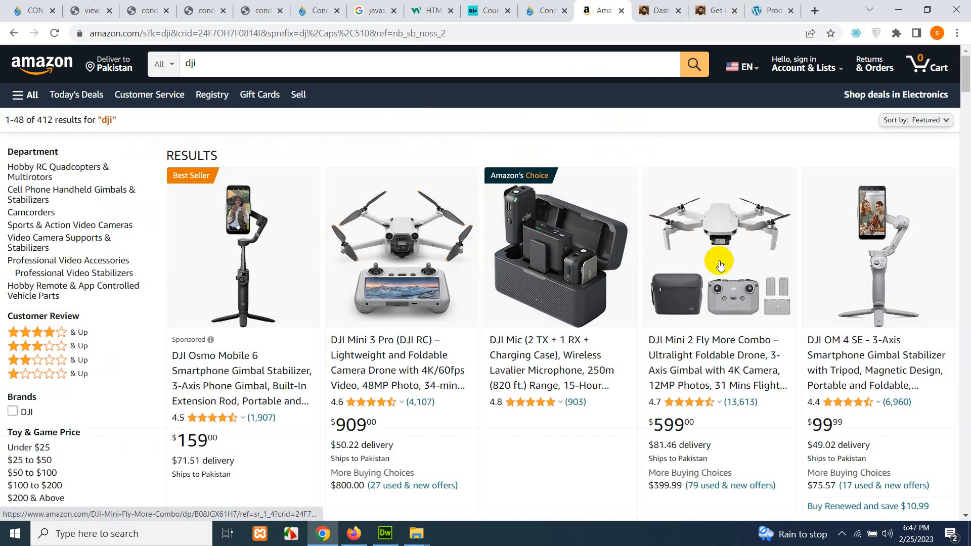
{"action": "scroll", "coordinate": [771, 288], "scroll_direction": "down", "scroll_amount": 6}
{"action": "scroll", "coordinate": [769, 290], "scroll_direction": "up", "scroll_amount": 6}
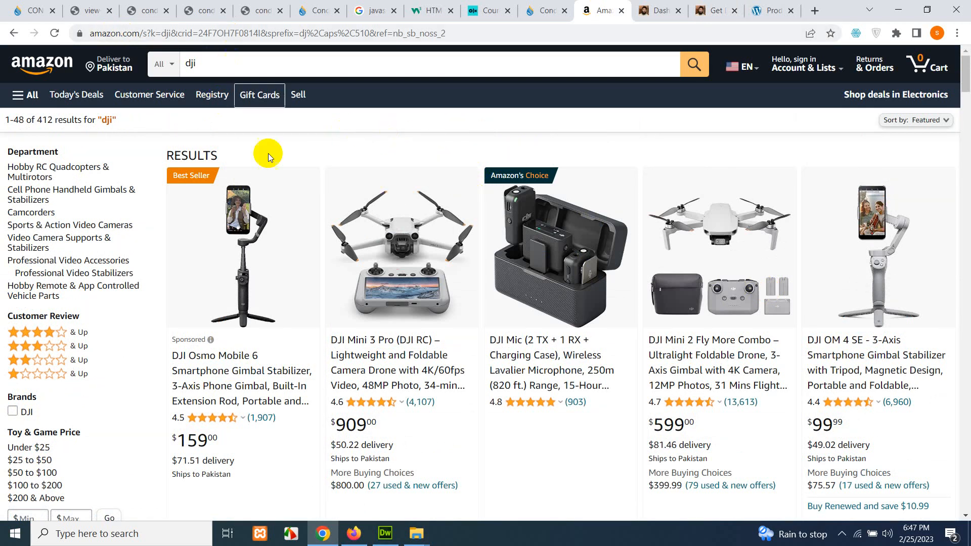
{"action": "left_click", "coordinate": [42, 64]}
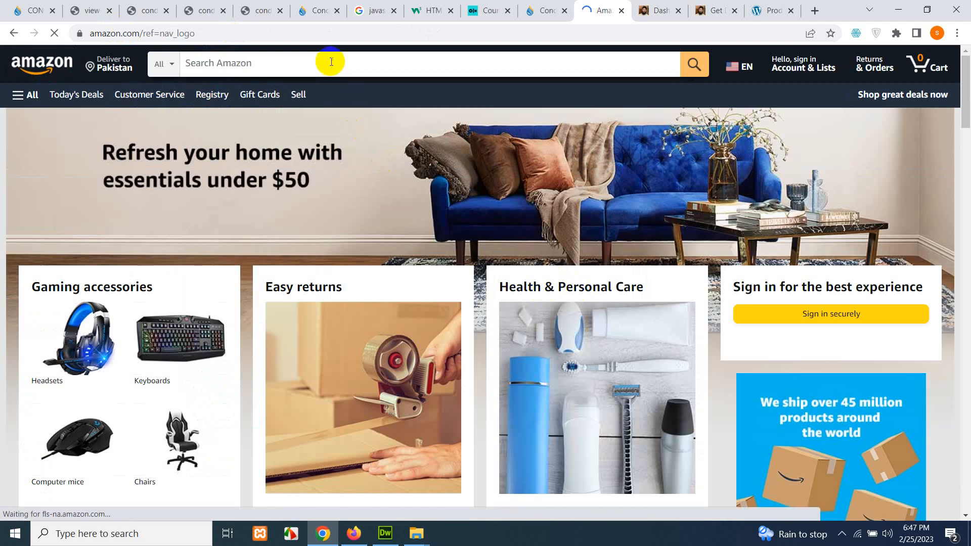
{"action": "left_click", "coordinate": [330, 62]}
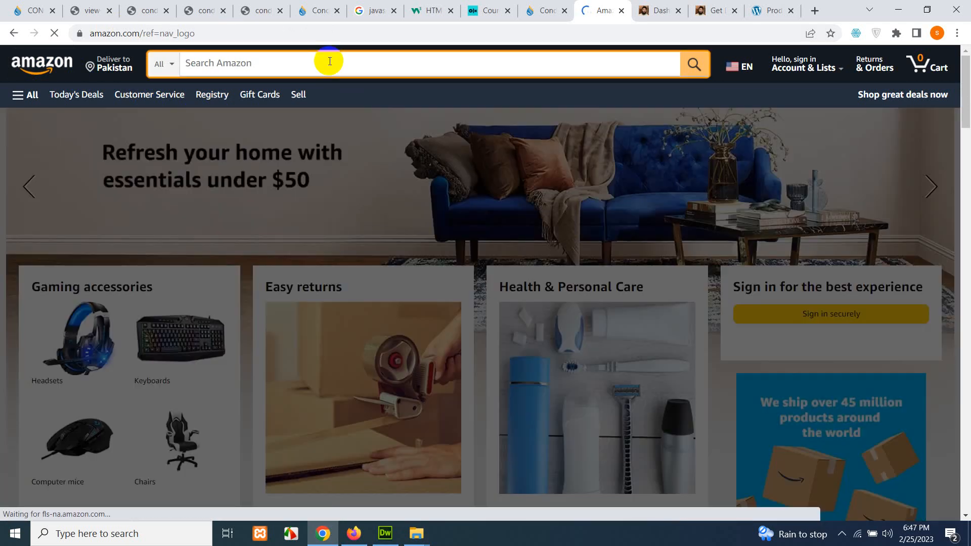
{"action": "left_click", "coordinate": [330, 61]}
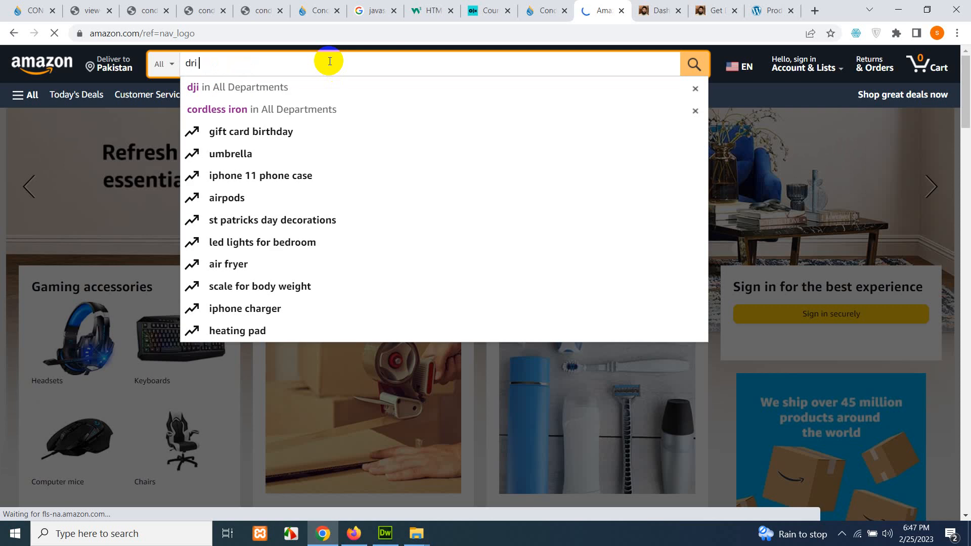
{"action": "type", "text": "dji drone"}
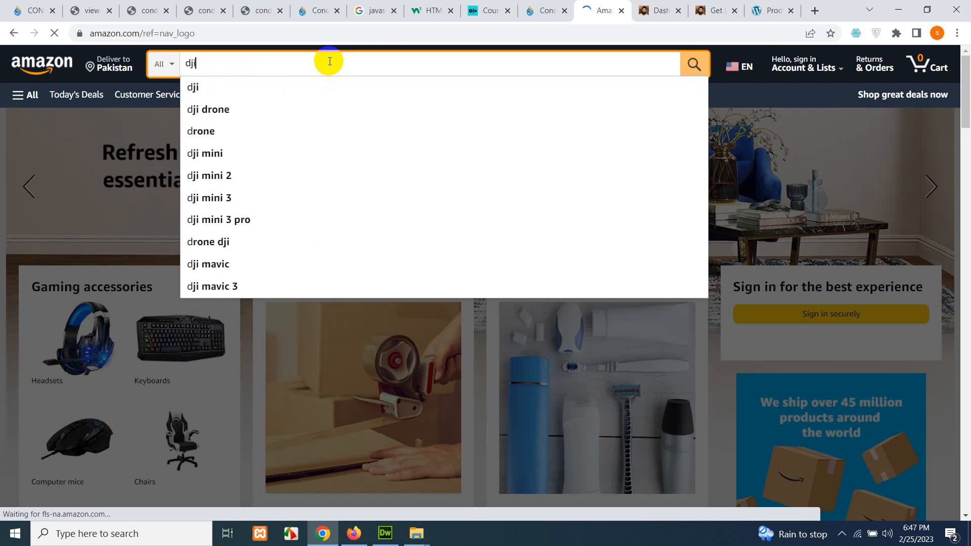
{"action": "key", "text": "Return"}
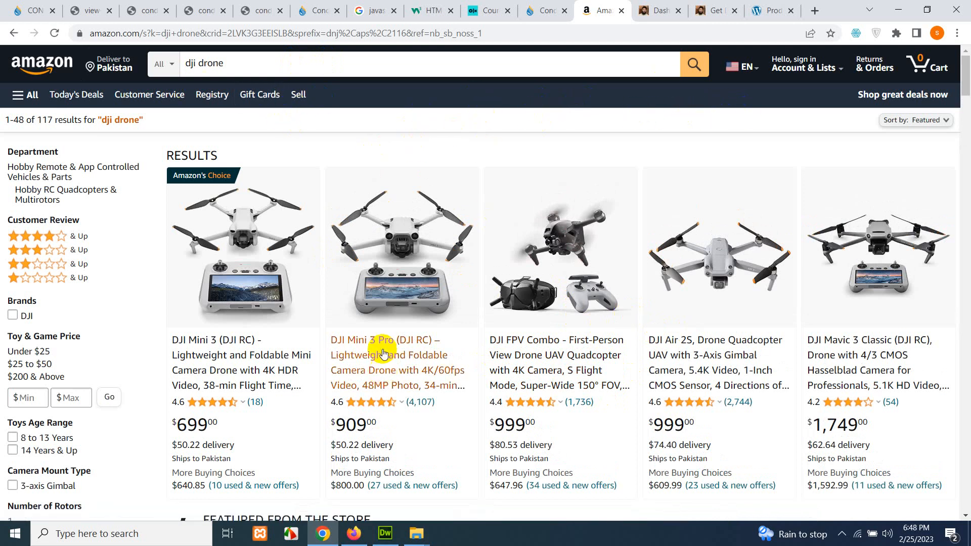
- Open the browser's extensions page from its settings and go on to the Chrome Web Store
{"action": "left_click", "coordinate": [325, 539]}
{"action": "left_click", "coordinate": [325, 539]}
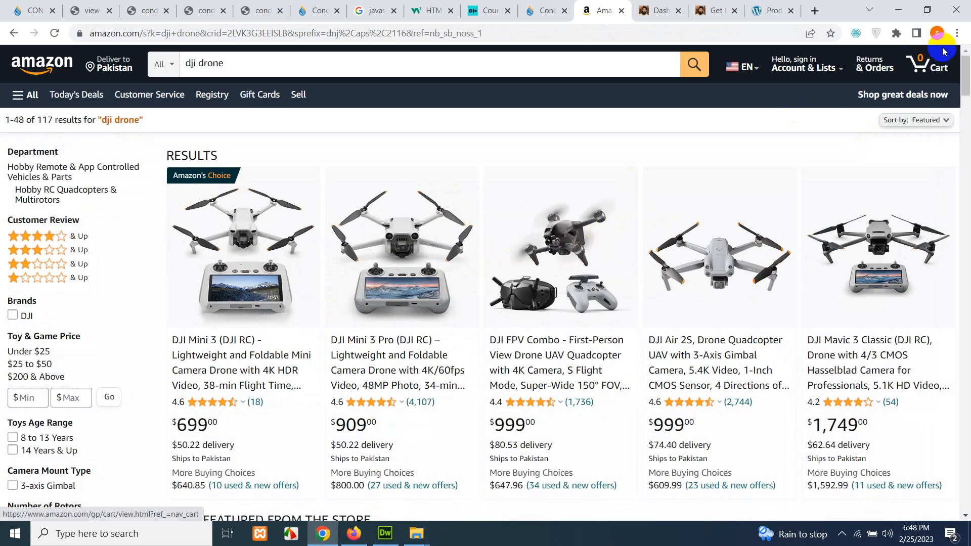
{"action": "left_click", "coordinate": [956, 34]}
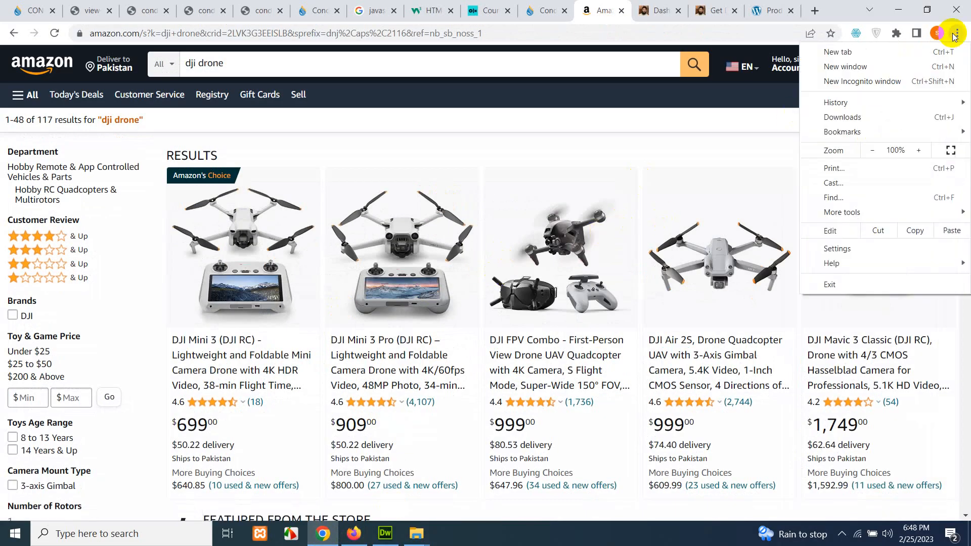
{"action": "left_click", "coordinate": [832, 250]}
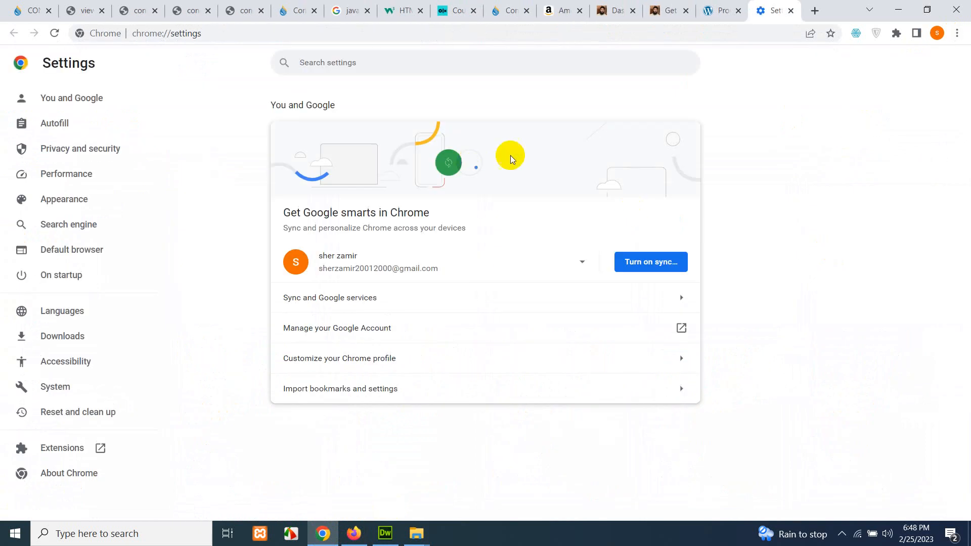
{"action": "left_click", "coordinate": [56, 448]}
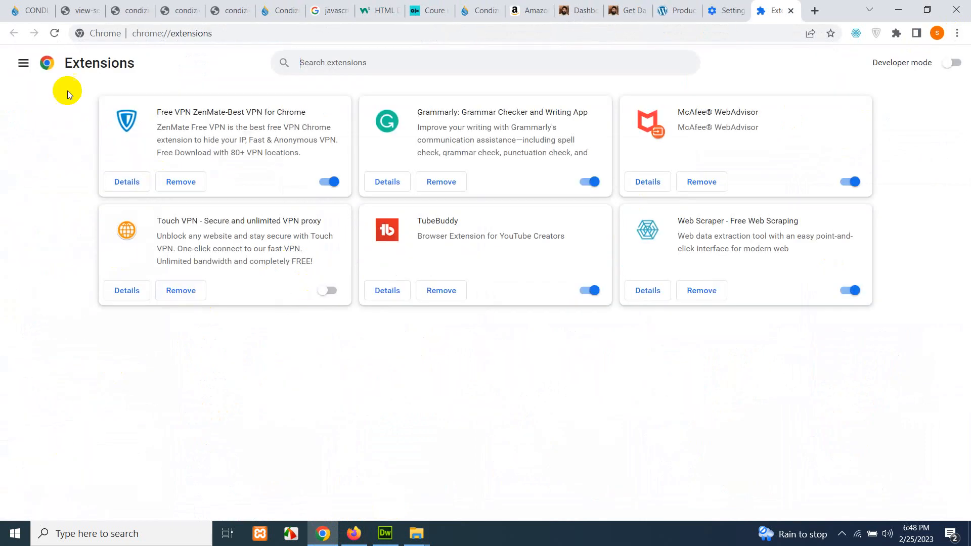
{"action": "left_click", "coordinate": [22, 64]}
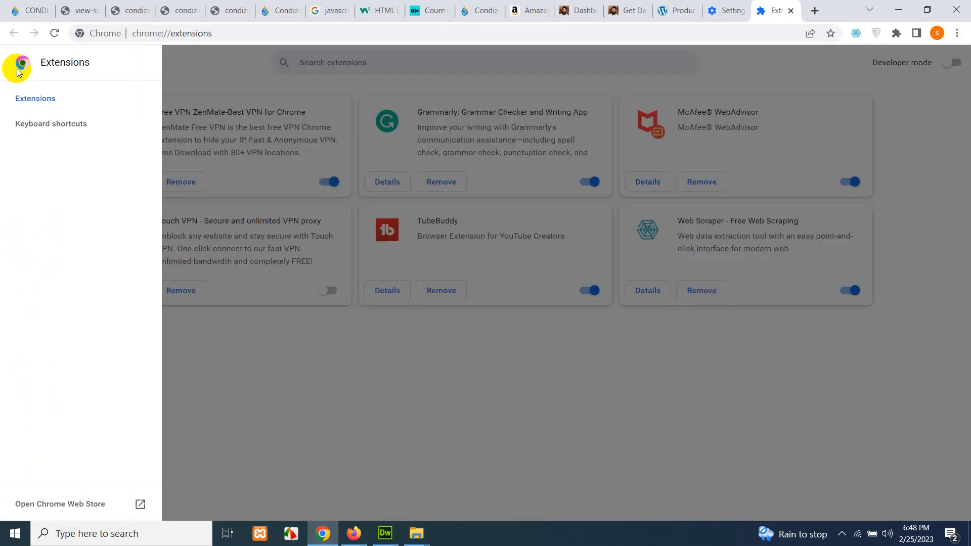
{"action": "left_click", "coordinate": [60, 504]}
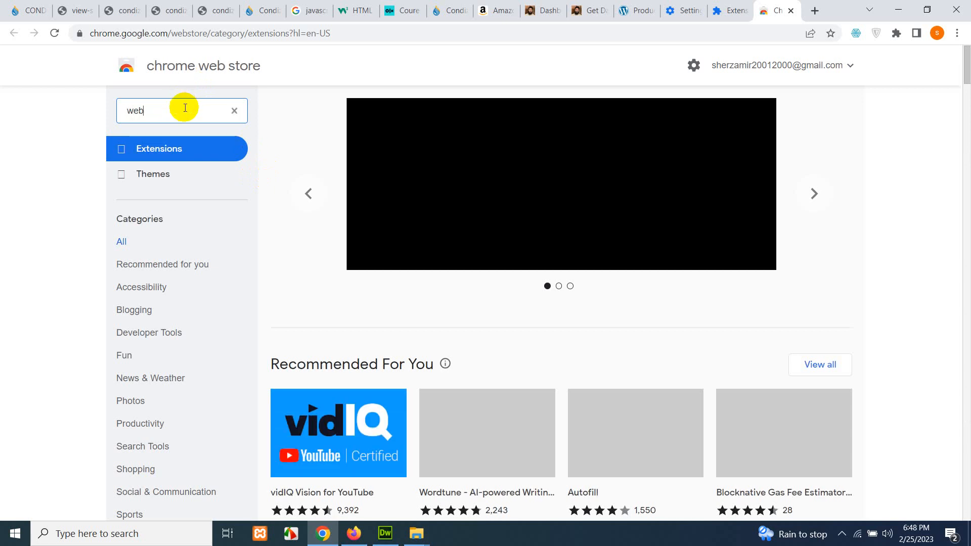
- Search the Chrome Web Store for "webscraper.io"
{"action": "type", "text": "scrapp"}
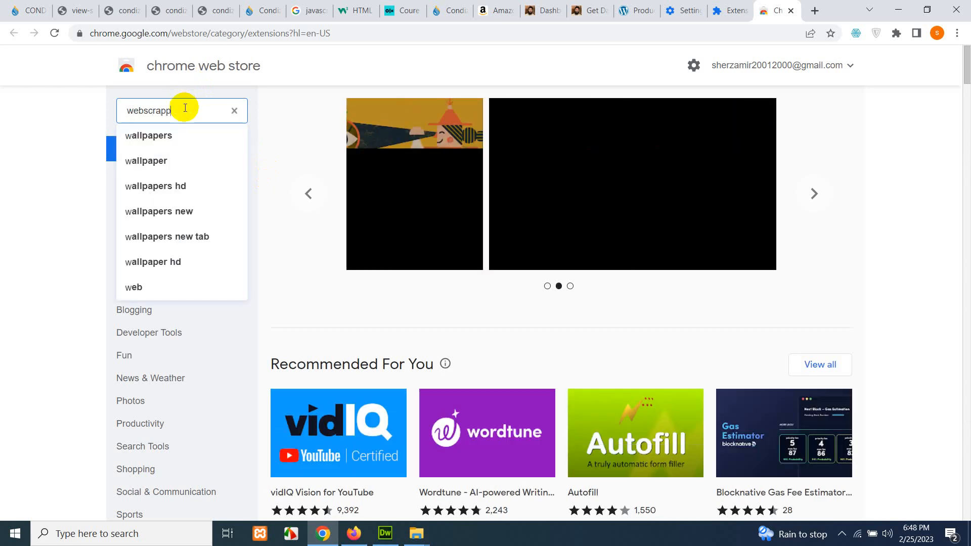
{"action": "type", "text": "er"}
{"action": "key", "text": "BackSpace"}
{"action": "key", "text": "BackSpace"}
{"action": "key", "text": "BackSpace"}
{"action": "type", "text": "er.io"}
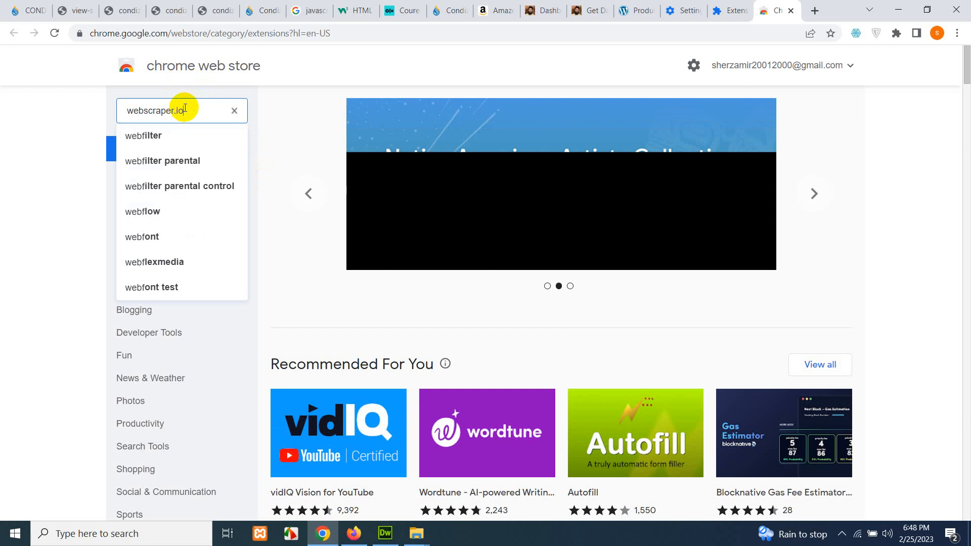
{"action": "key", "text": "Return"}
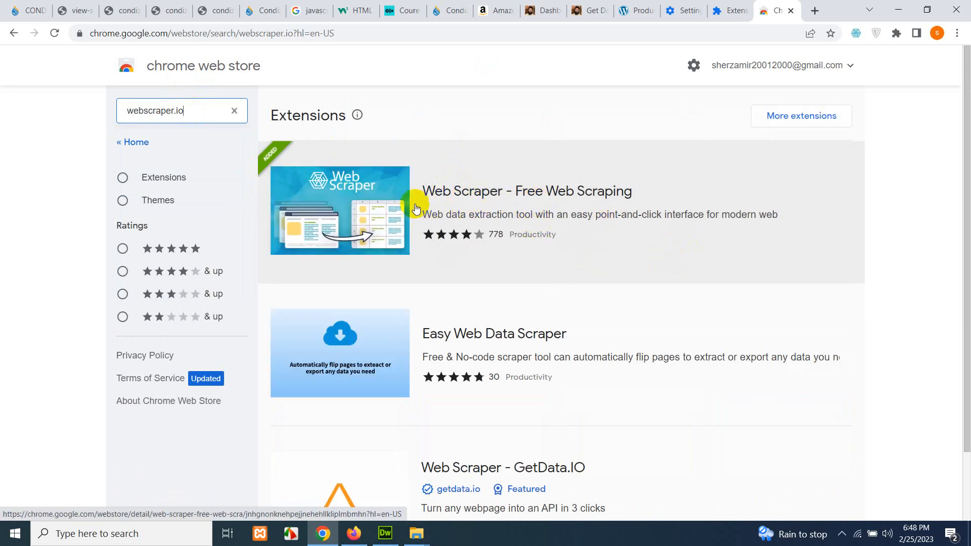
- Open the "Web Scraper - Free Web Scraping" listing and check for the extension among the installed ones
{"action": "left_click", "coordinate": [445, 192]}
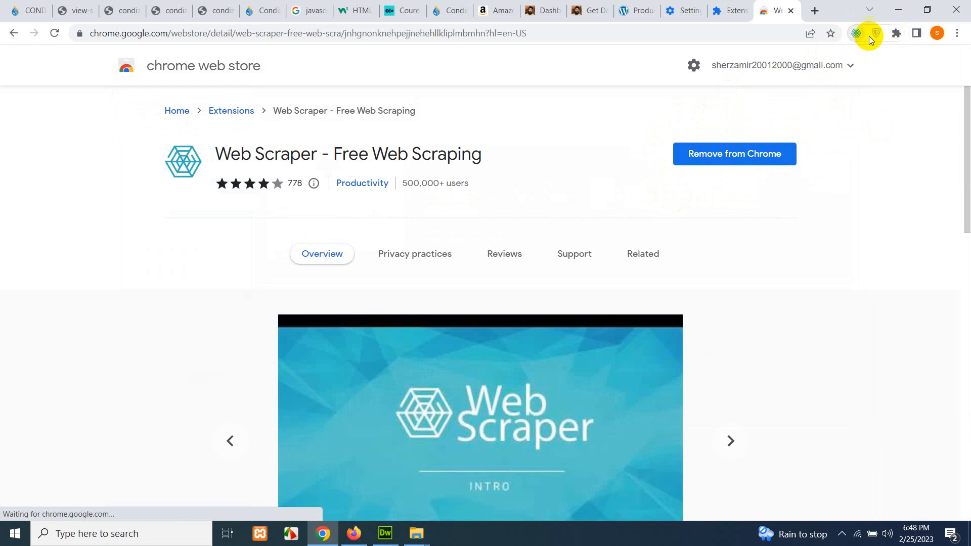
{"action": "left_click", "coordinate": [896, 36]}
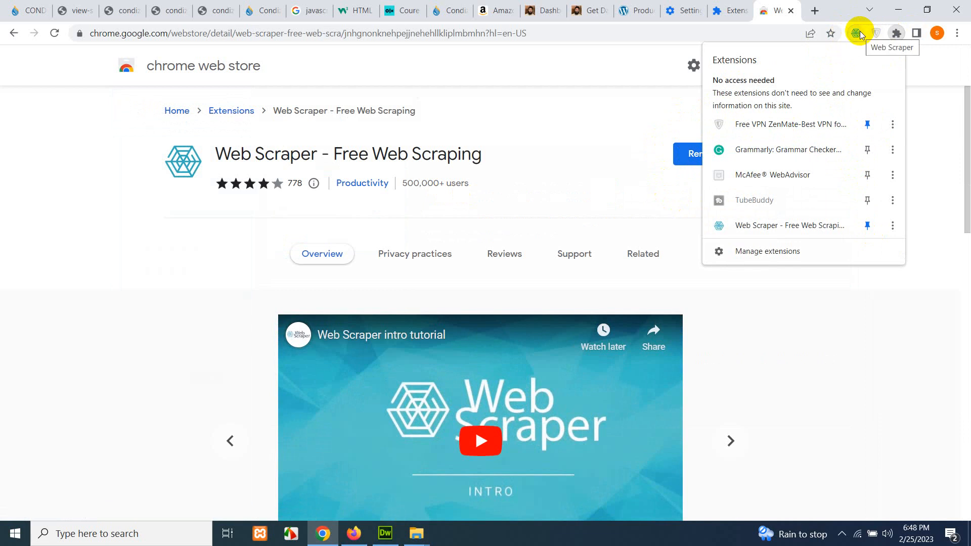
{"action": "left_click", "coordinate": [614, 56]}
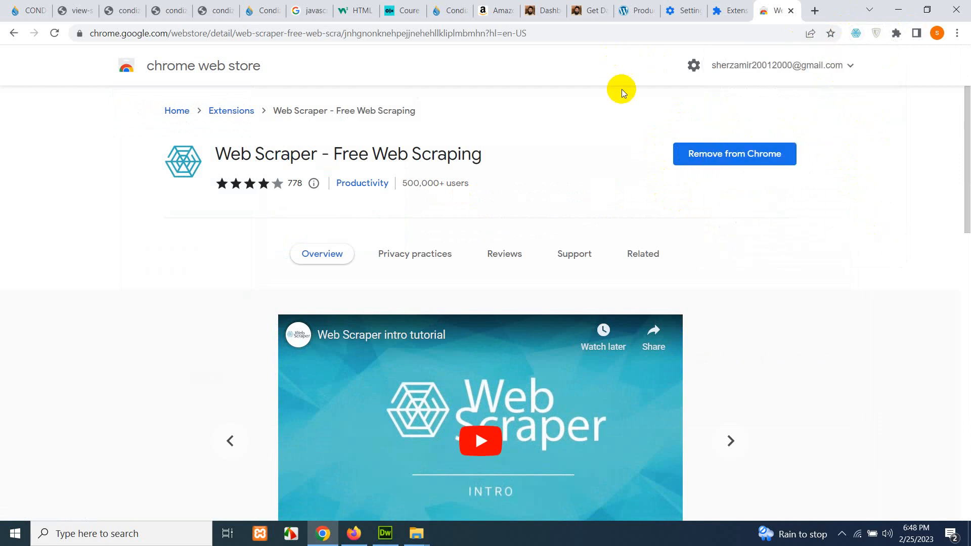
- Close the Web Store, extensions and settings pages and return to the Amazon "dji drone" results
{"action": "left_click", "coordinate": [772, 14]}
{"action": "left_click", "coordinate": [790, 12]}
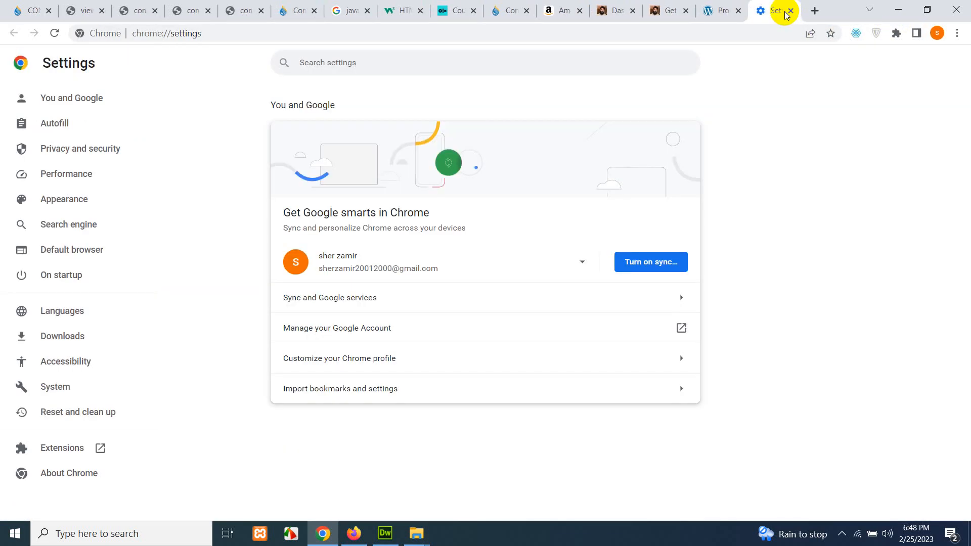
{"action": "left_click", "coordinate": [789, 12]}
{"action": "left_click", "coordinate": [602, 11]}
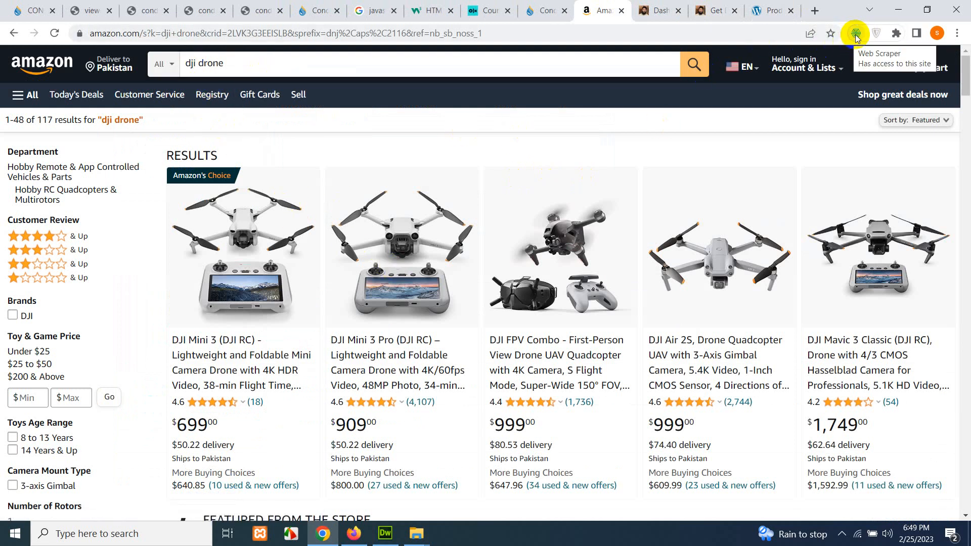
- Inspect the Amazon results page and display the Web Scraper extension's sitemaps in the developer tools
{"action": "right_click", "coordinate": [373, 144]}
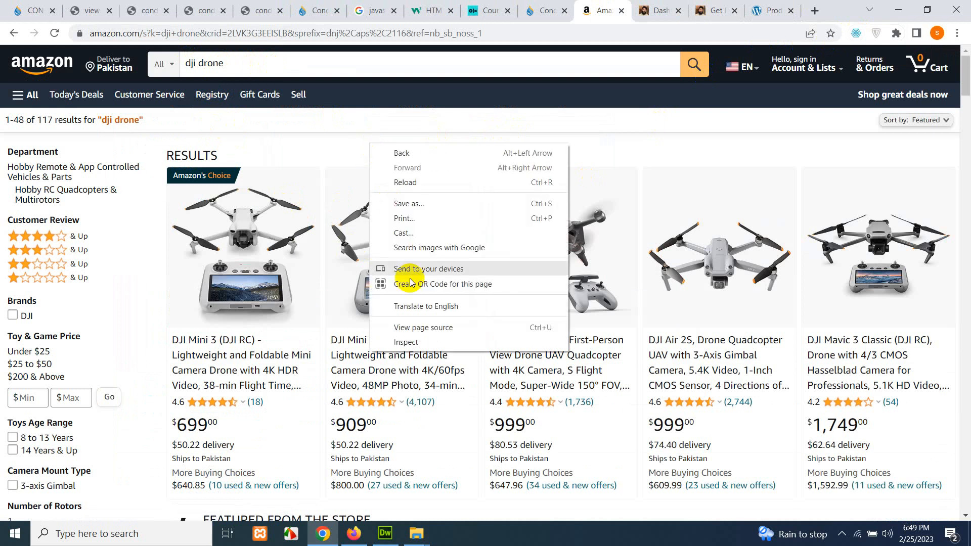
{"action": "left_click", "coordinate": [436, 340]}
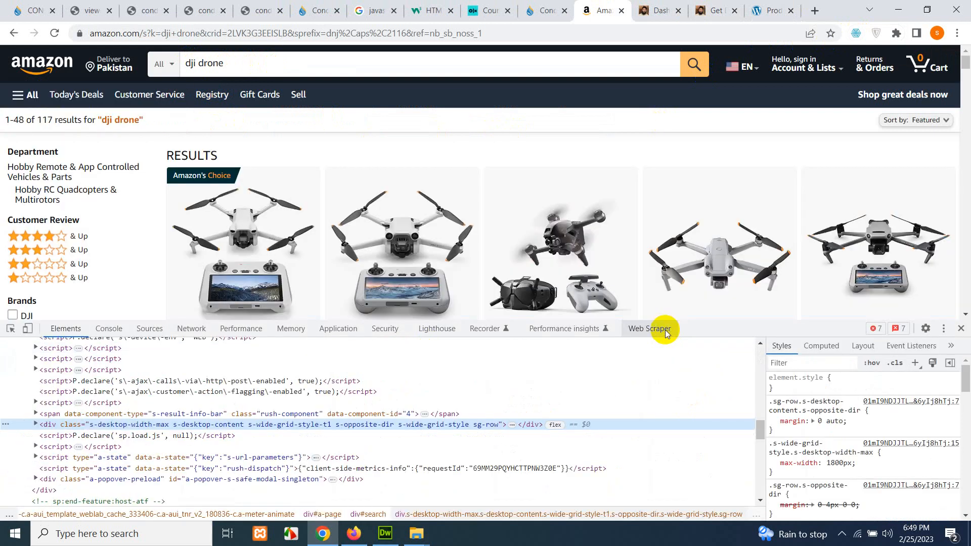
{"action": "left_click", "coordinate": [666, 330]}
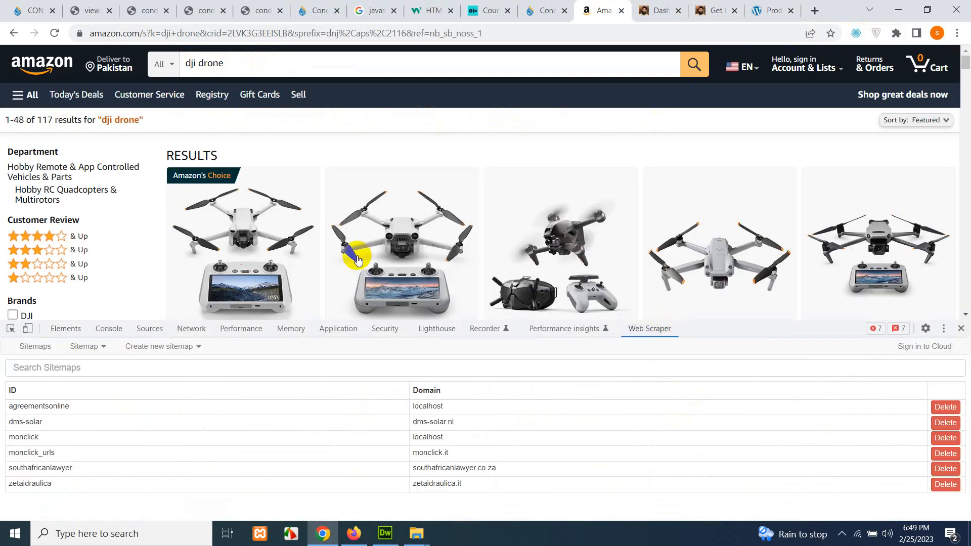
- Examine the product listings and page navigation of the "dji drone" results
{"action": "scroll", "coordinate": [581, 203], "scroll_direction": "down", "scroll_amount": 20}
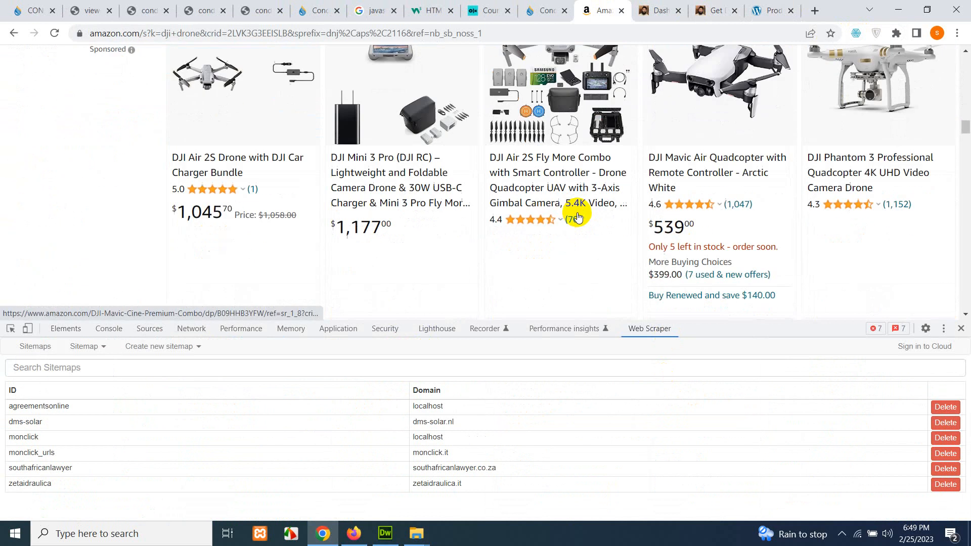
{"action": "scroll", "coordinate": [580, 212], "scroll_direction": "up", "scroll_amount": 20}
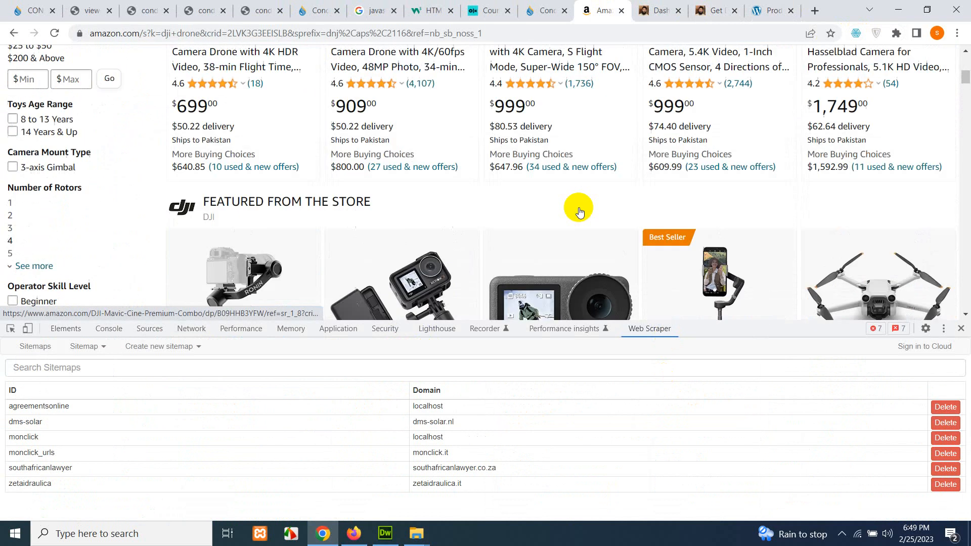
{"action": "scroll", "coordinate": [580, 212], "scroll_direction": "down", "scroll_amount": 20}
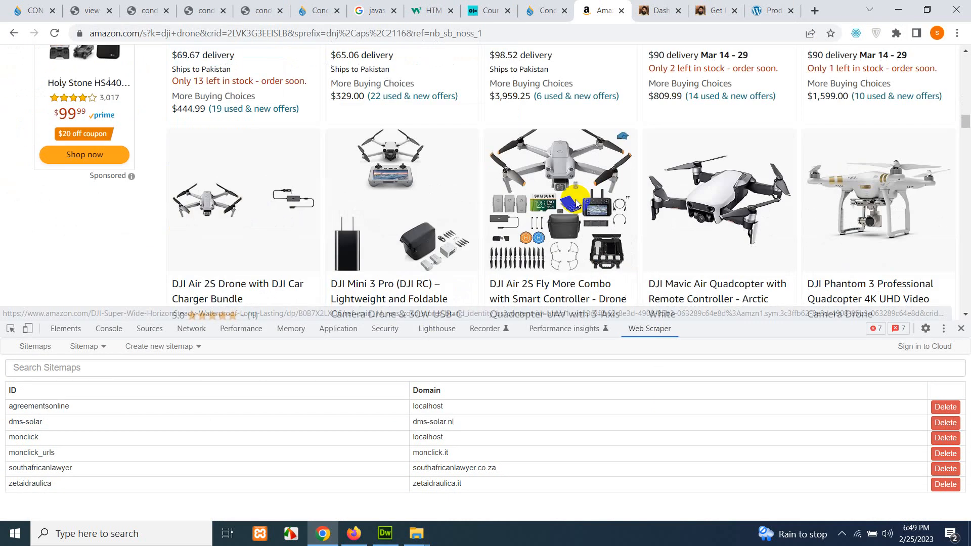
{"action": "scroll", "coordinate": [576, 202], "scroll_direction": "down", "scroll_amount": 15}
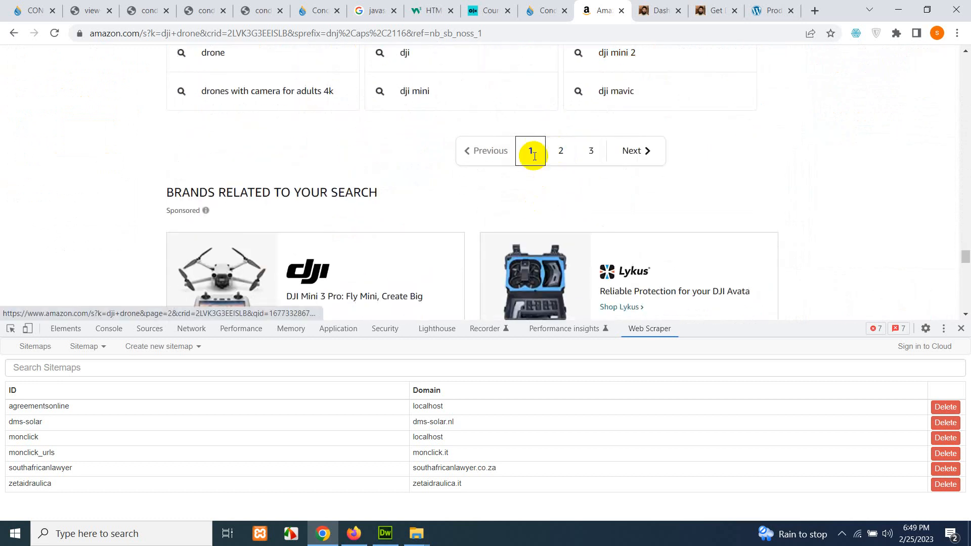
{"action": "scroll", "coordinate": [569, 162], "scroll_direction": "up", "scroll_amount": 12}
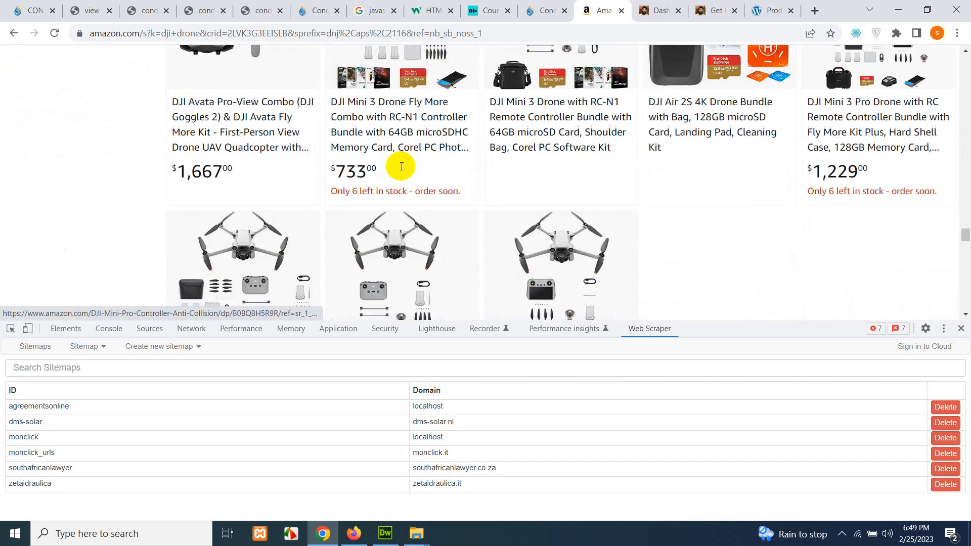
- Start a new sitemap and set its start URL to the address of the current "dji drone" results page
{"action": "scroll", "coordinate": [396, 174], "scroll_direction": "up", "scroll_amount": 10}
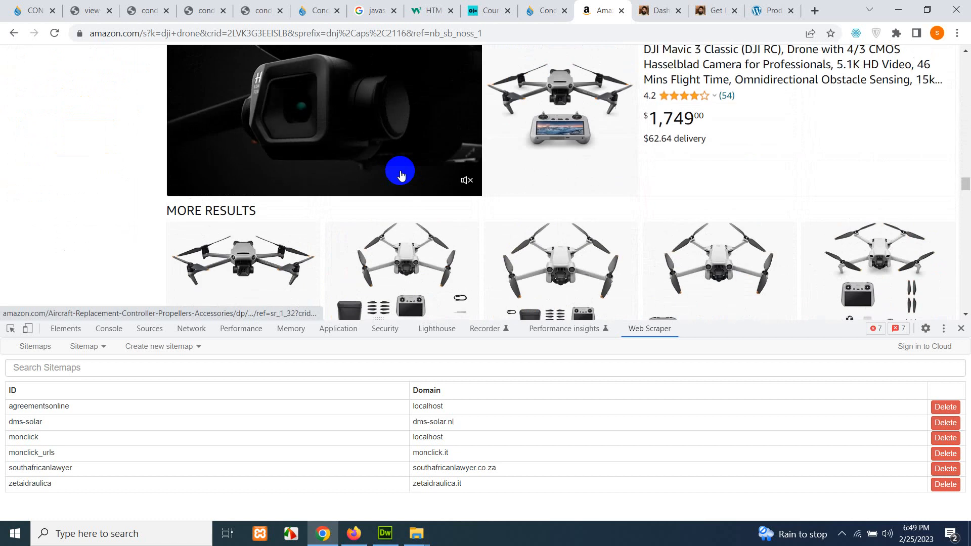
{"action": "scroll", "coordinate": [374, 174], "scroll_direction": "up", "scroll_amount": 10}
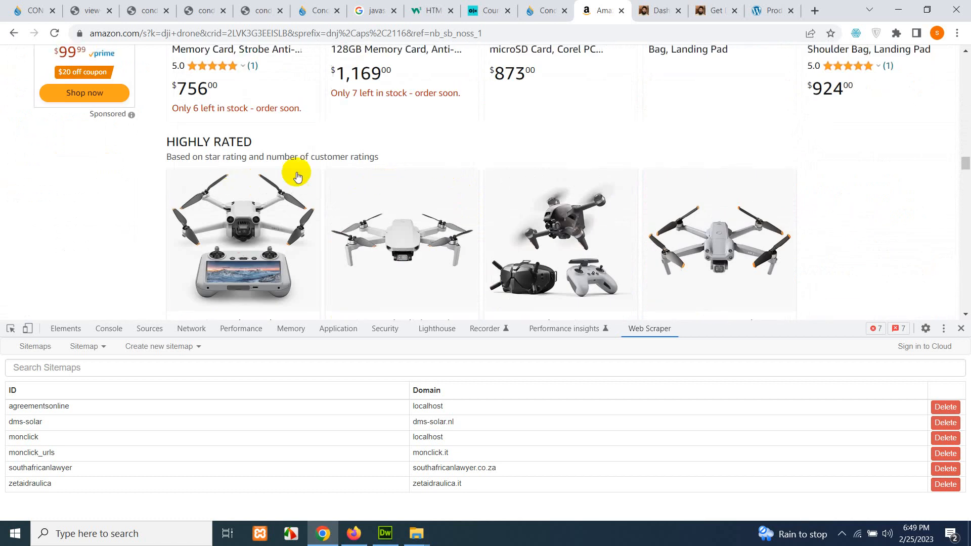
{"action": "scroll", "coordinate": [374, 172], "scroll_direction": "up", "scroll_amount": 12}
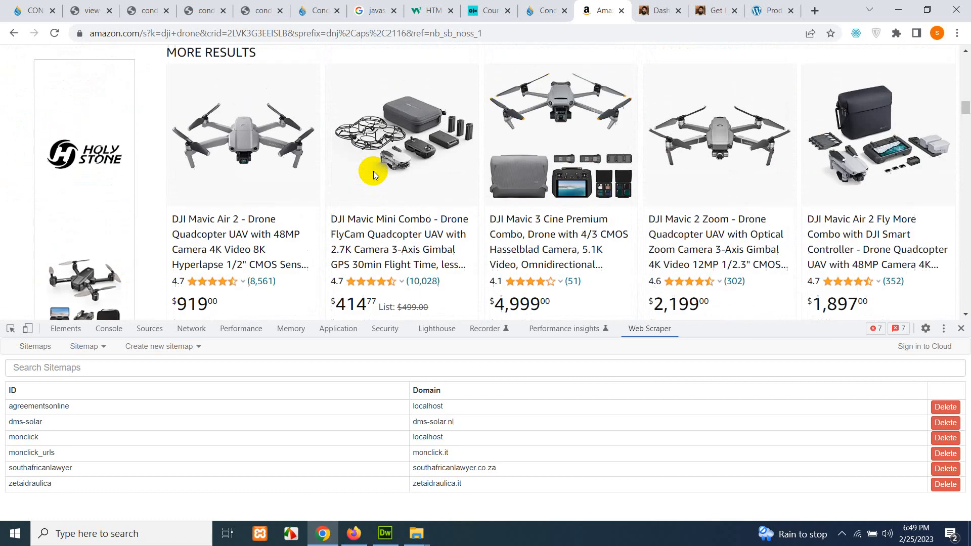
{"action": "scroll", "coordinate": [374, 173], "scroll_direction": "up", "scroll_amount": 1}
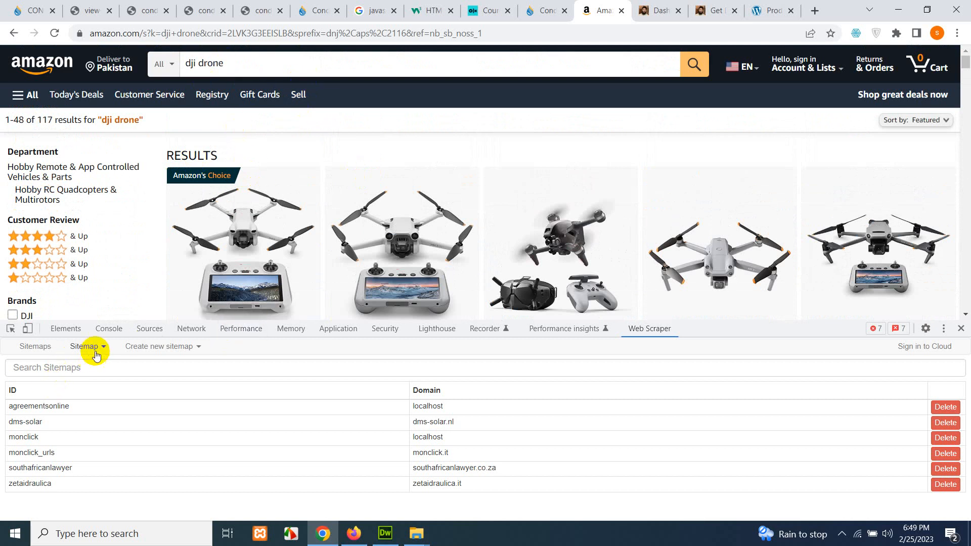
{"action": "left_click", "coordinate": [159, 348]}
{"action": "left_click", "coordinate": [146, 369]}
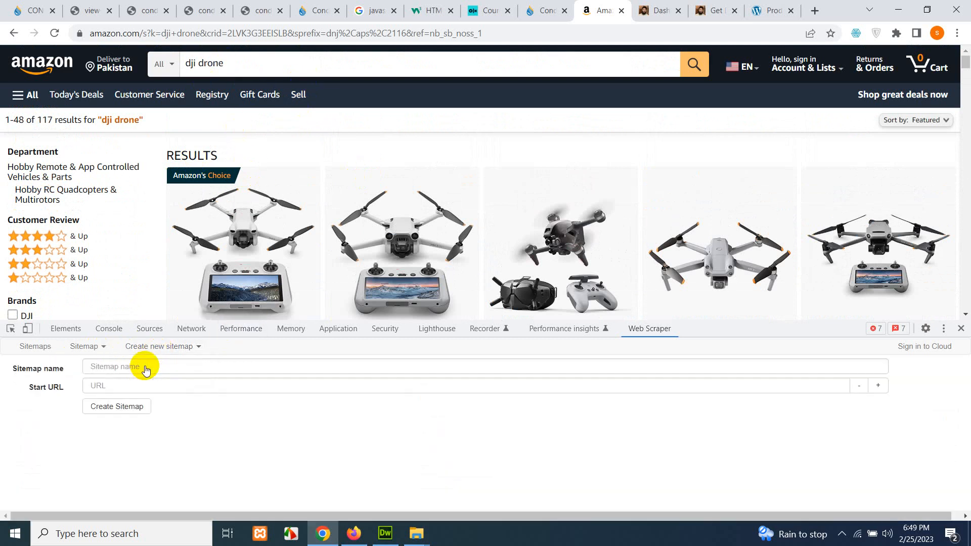
{"action": "left_click", "coordinate": [134, 384]}
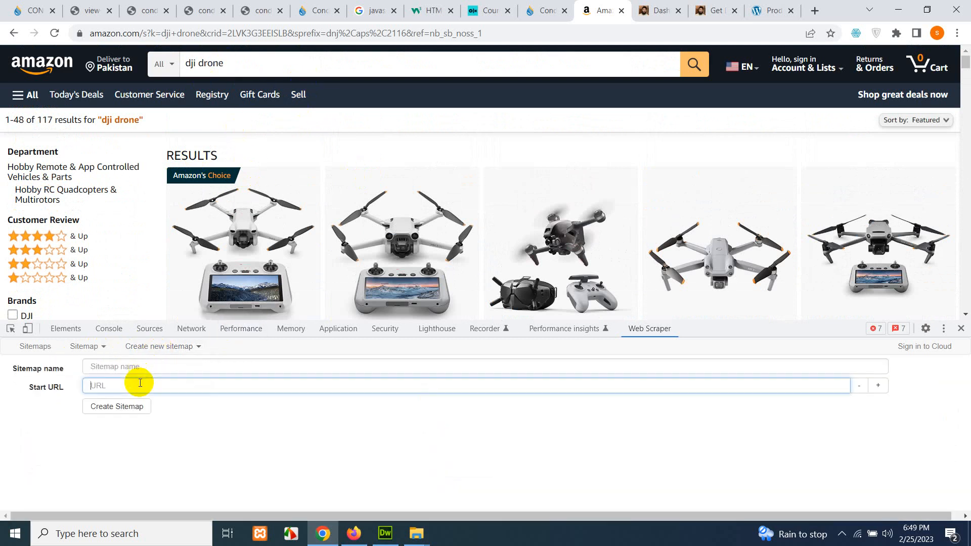
{"action": "left_click", "coordinate": [211, 33]}
{"action": "right_click", "coordinate": [211, 34]}
{"action": "left_click", "coordinate": [237, 118]}
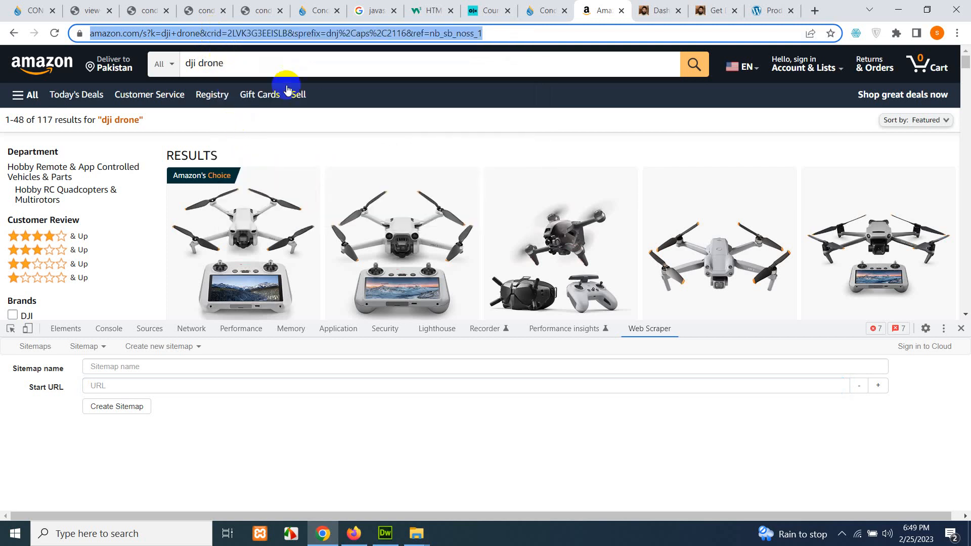
{"action": "left_click", "coordinate": [135, 386]}
{"action": "right_click", "coordinate": [141, 384]}
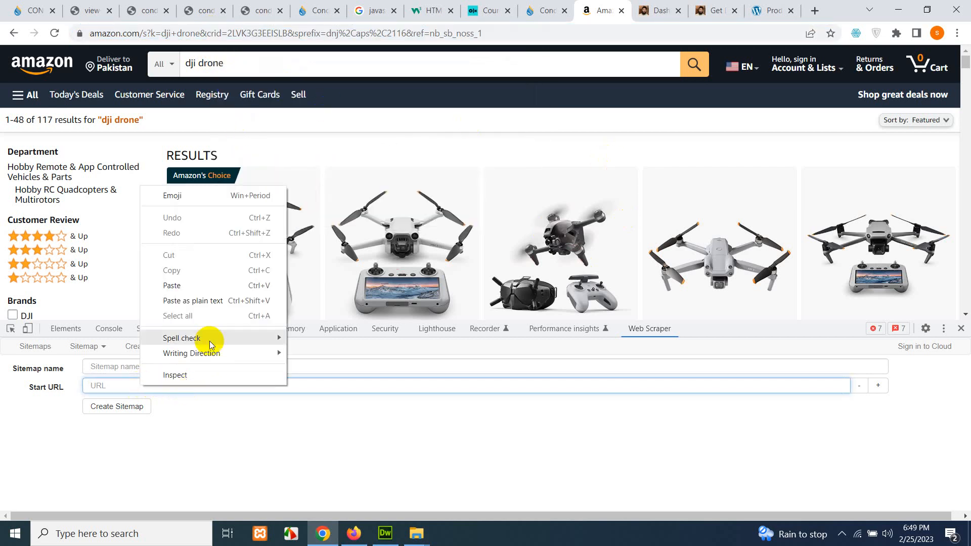
{"action": "left_click", "coordinate": [205, 285]}
- Name the sitemap amazon_drones and create it
{"action": "left_click", "coordinate": [173, 368]}
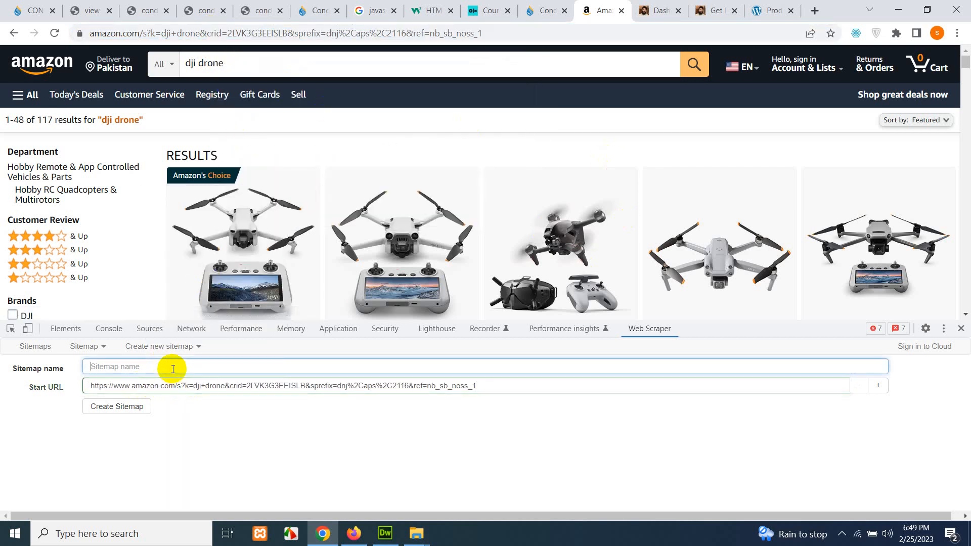
{"action": "type", "text": "amazon_drones"}
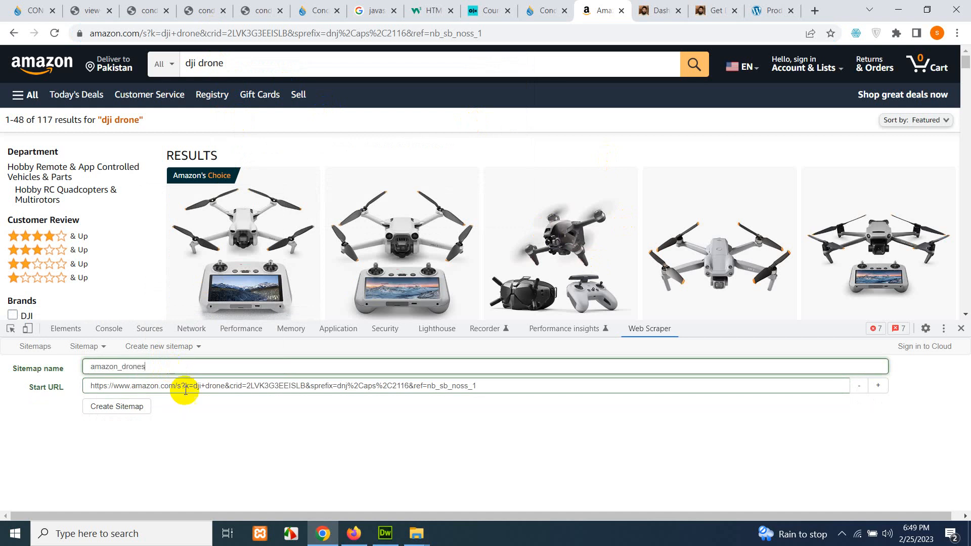
{"action": "left_click", "coordinate": [119, 406]}
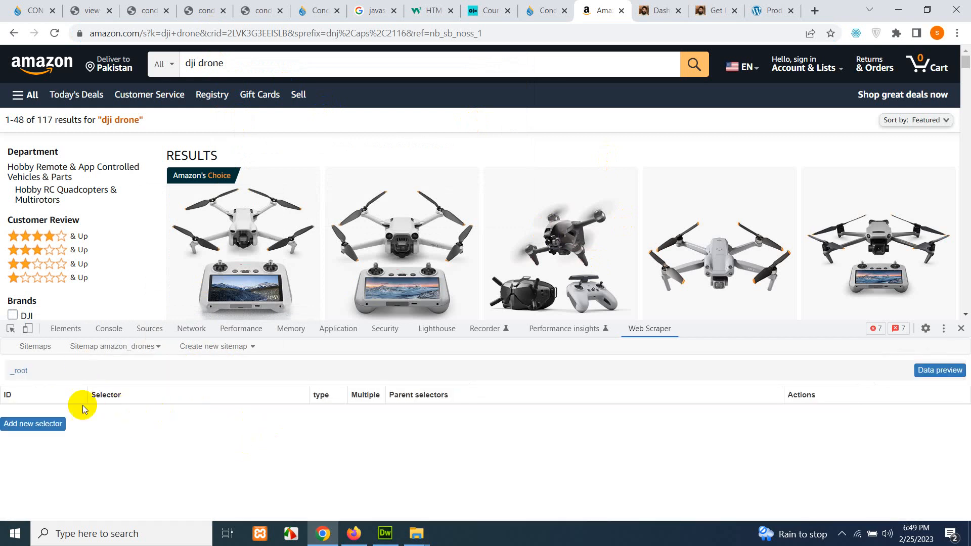
- Add a new selector under _root with the id "single" and the type Link
{"action": "scroll", "coordinate": [282, 260], "scroll_direction": "down", "scroll_amount": 1}
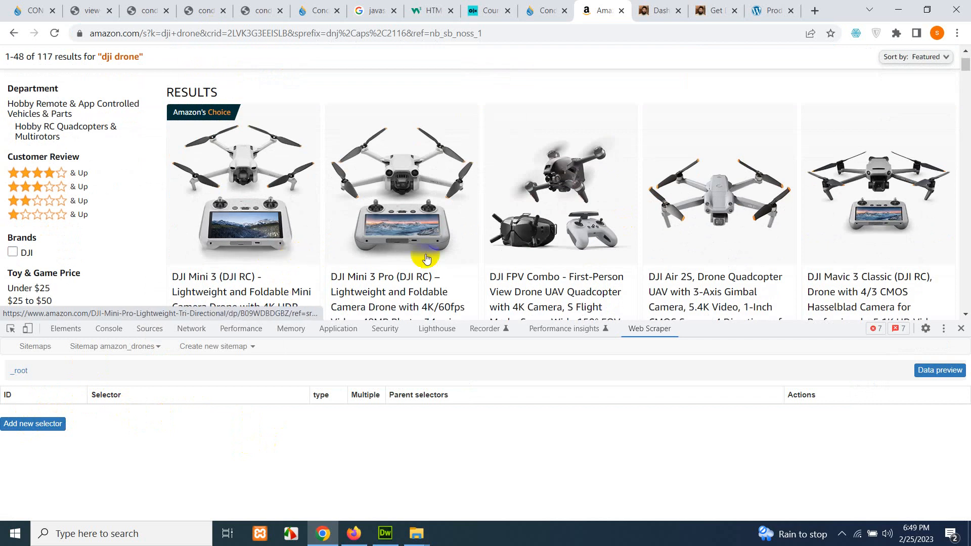
{"action": "scroll", "coordinate": [423, 256], "scroll_direction": "down", "scroll_amount": 3}
{"action": "scroll", "coordinate": [480, 182], "scroll_direction": "up", "scroll_amount": 1}
{"action": "left_click", "coordinate": [25, 424]}
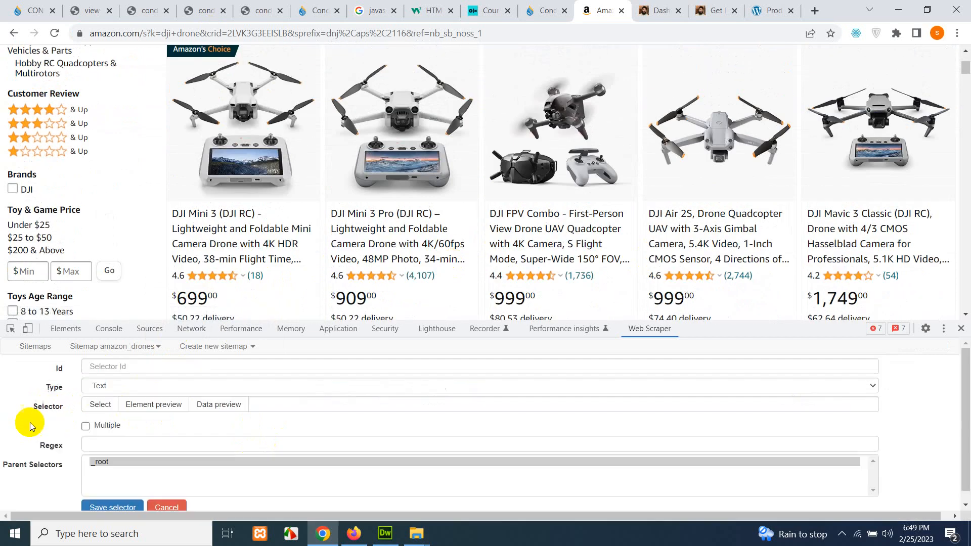
{"action": "left_click", "coordinate": [180, 370]}
{"action": "type", "text": "single"}
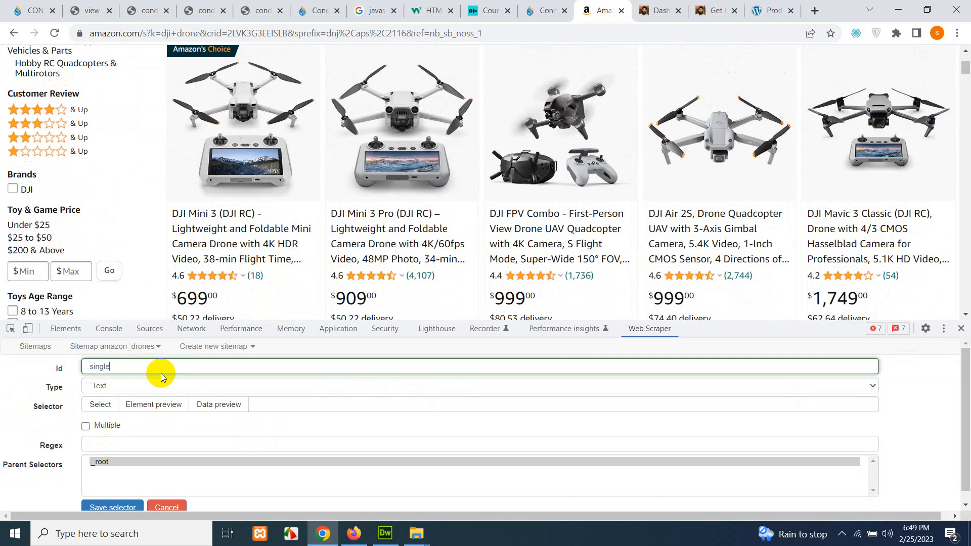
{"action": "left_click", "coordinate": [180, 386]}
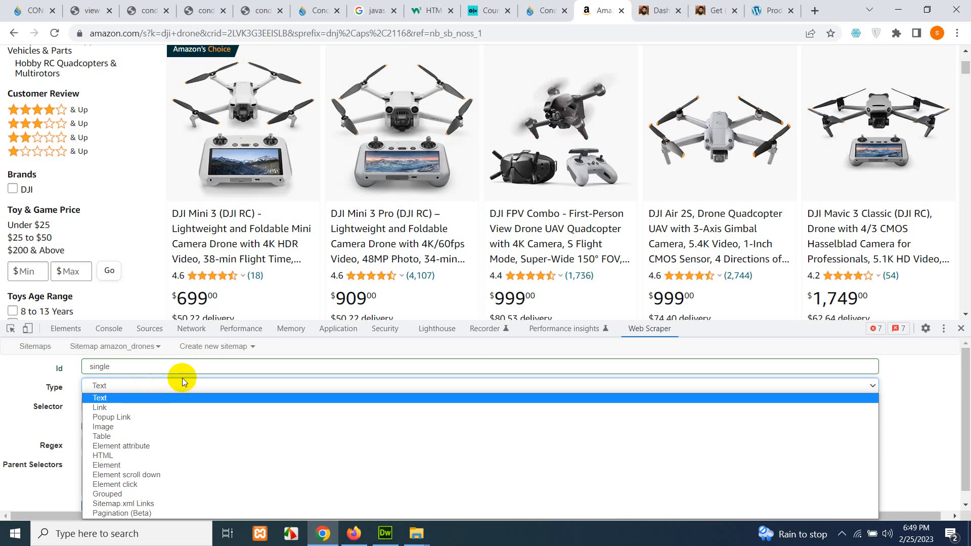
{"action": "left_click", "coordinate": [130, 405]}
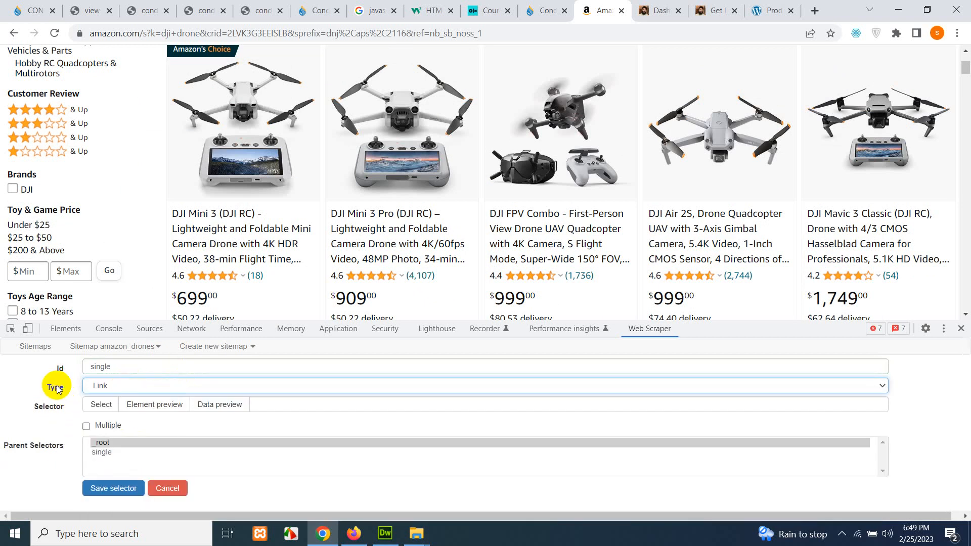
- Enable Multiple for the selector and pick the title links of the first two products under Results
{"action": "left_click", "coordinate": [91, 408]}
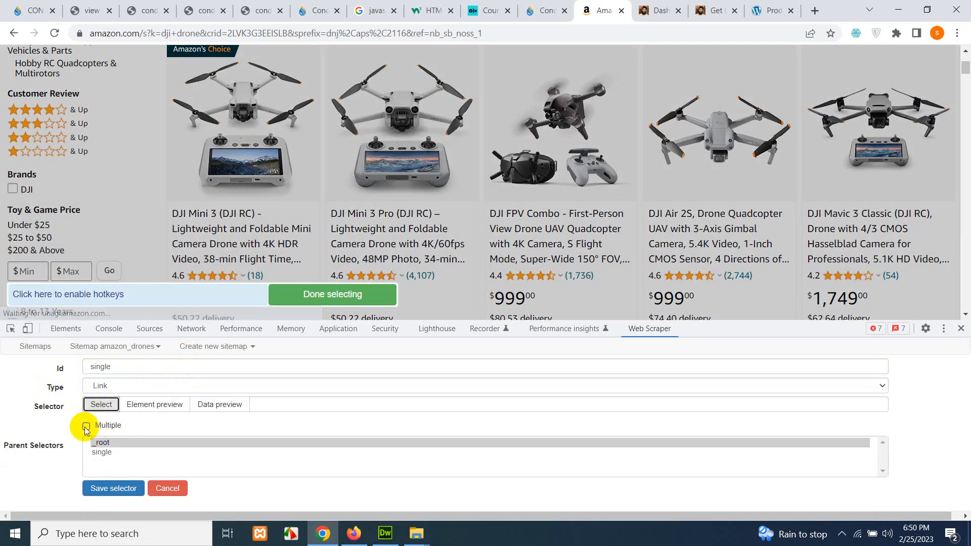
{"action": "left_click", "coordinate": [87, 427]}
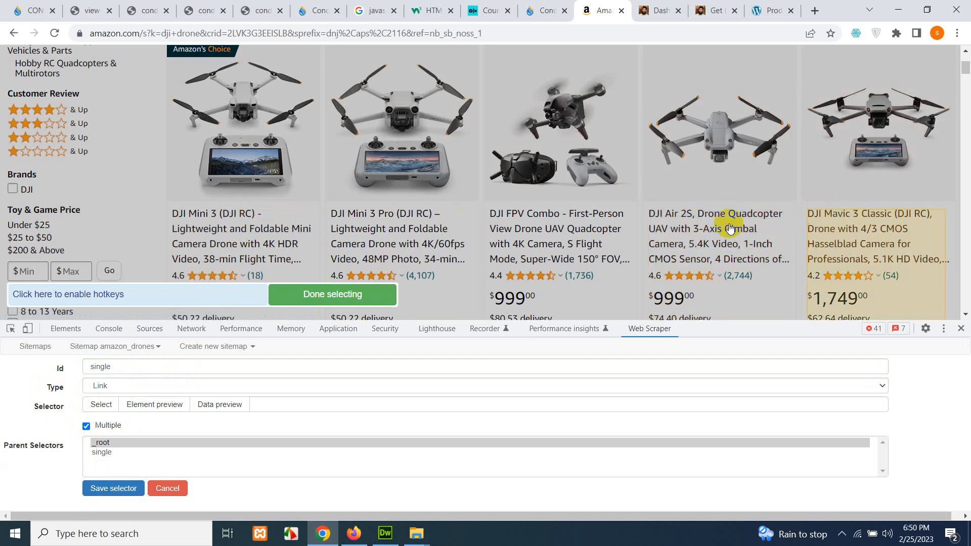
{"action": "left_click", "coordinate": [269, 245]}
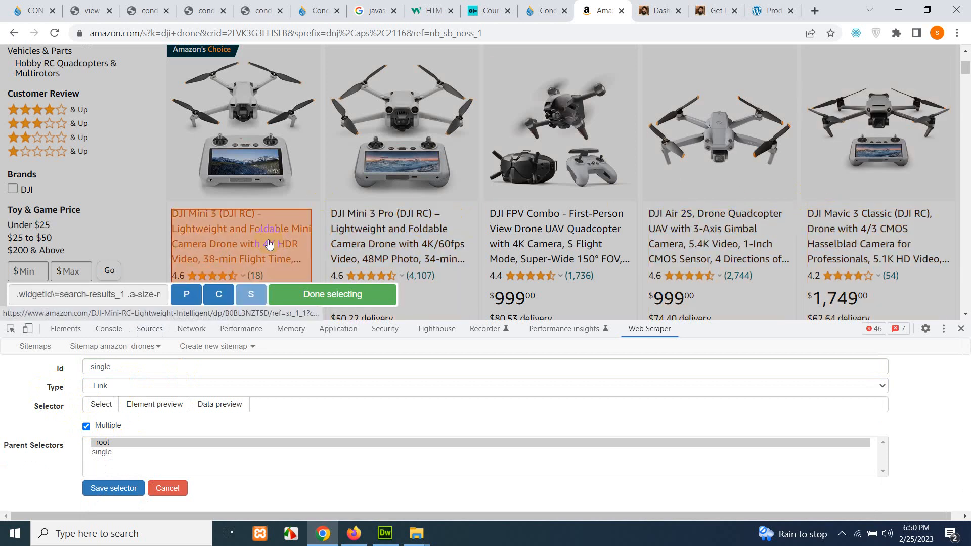
{"action": "left_click", "coordinate": [393, 238]}
{"action": "scroll", "coordinate": [656, 247], "scroll_direction": "down", "scroll_amount": 2}
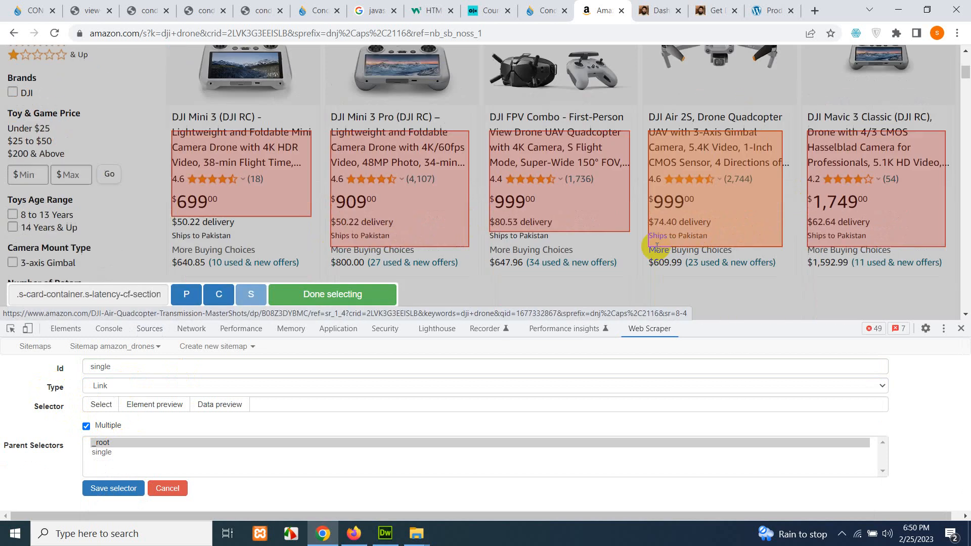
- Review the highlighted links, try to add the DJI RS 3 Mini title from the featured store products, and finish selecting
{"action": "scroll", "coordinate": [657, 247], "scroll_direction": "down", "scroll_amount": 10}
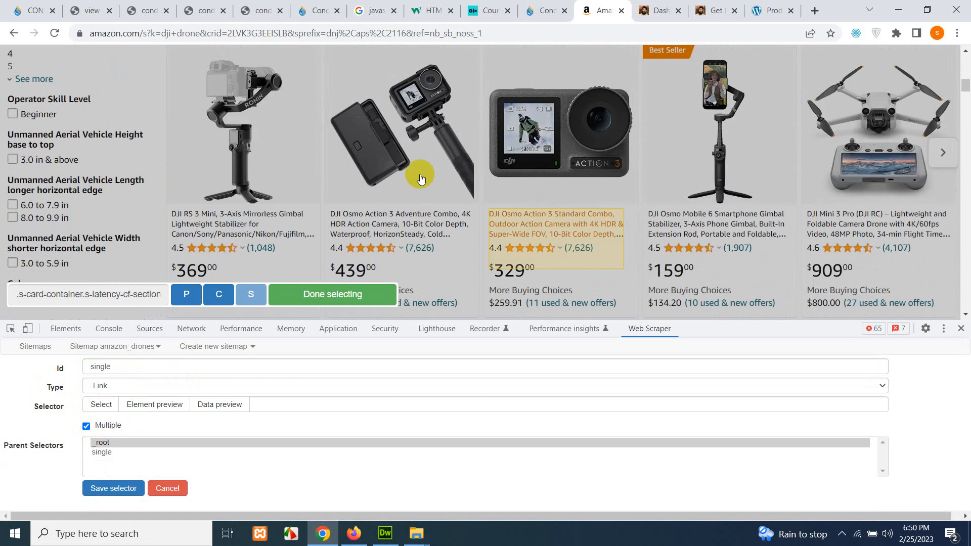
{"action": "scroll", "coordinate": [420, 179], "scroll_direction": "up", "scroll_amount": 9}
{"action": "scroll", "coordinate": [340, 217], "scroll_direction": "down", "scroll_amount": 4}
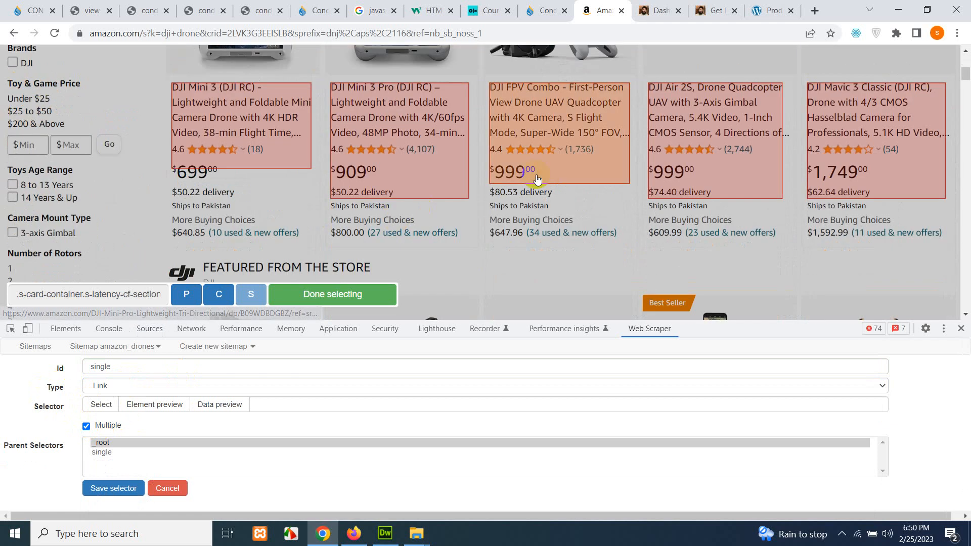
{"action": "scroll", "coordinate": [537, 179], "scroll_direction": "down", "scroll_amount": 5}
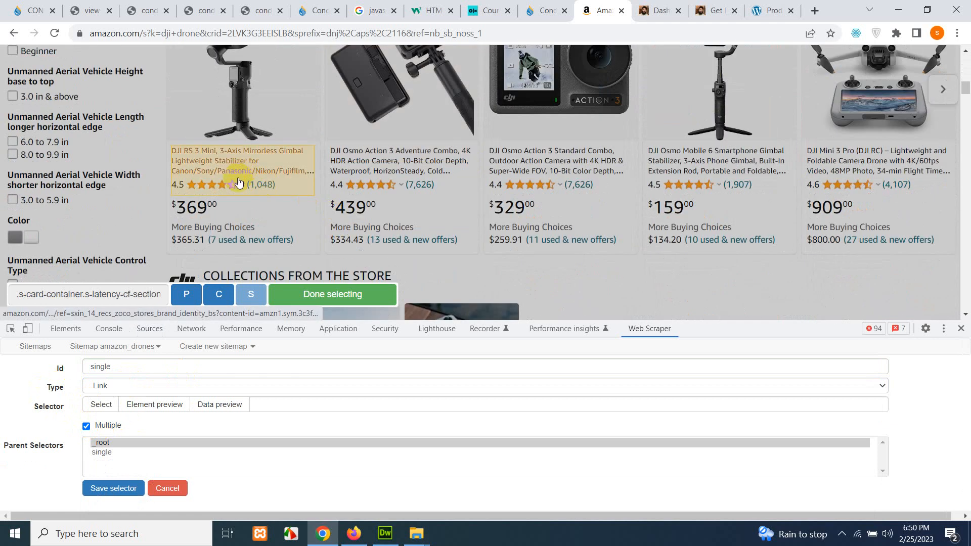
{"action": "left_click", "coordinate": [238, 173]}
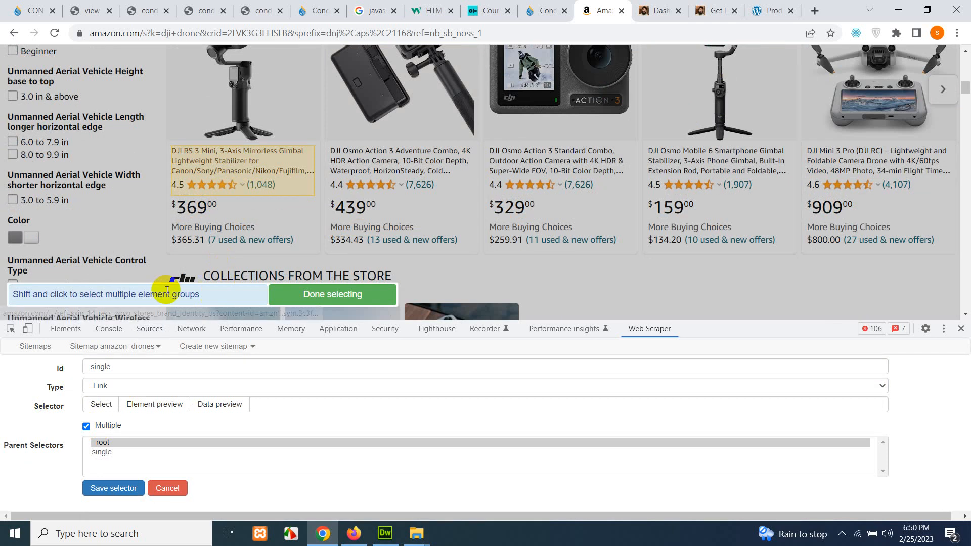
{"action": "left_click", "coordinate": [318, 296]}
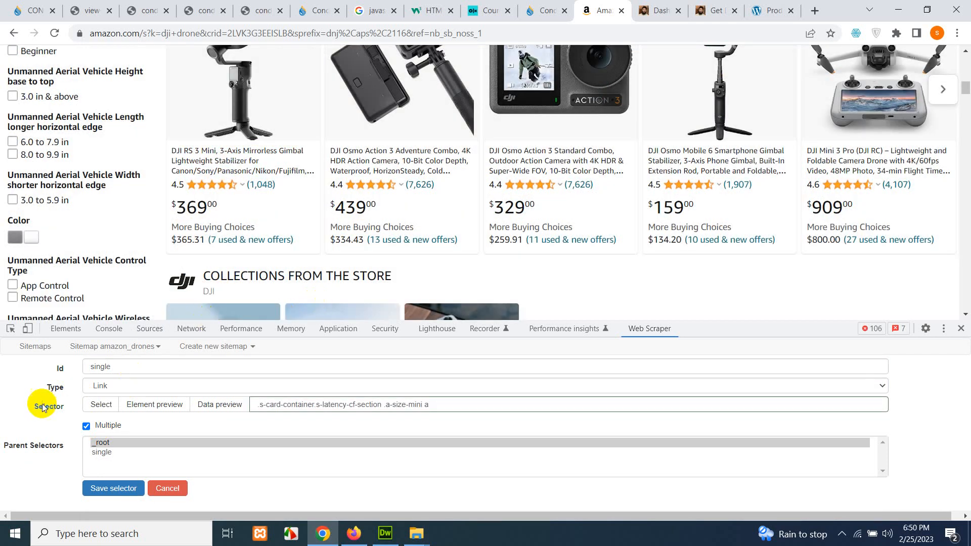
- Restart element selection and pick the DJI Mavic Air 2 and DJI Mavic Mini Combo title links under More Results
{"action": "left_click", "coordinate": [108, 405]}
{"action": "scroll", "coordinate": [275, 232], "scroll_direction": "down", "scroll_amount": 10}
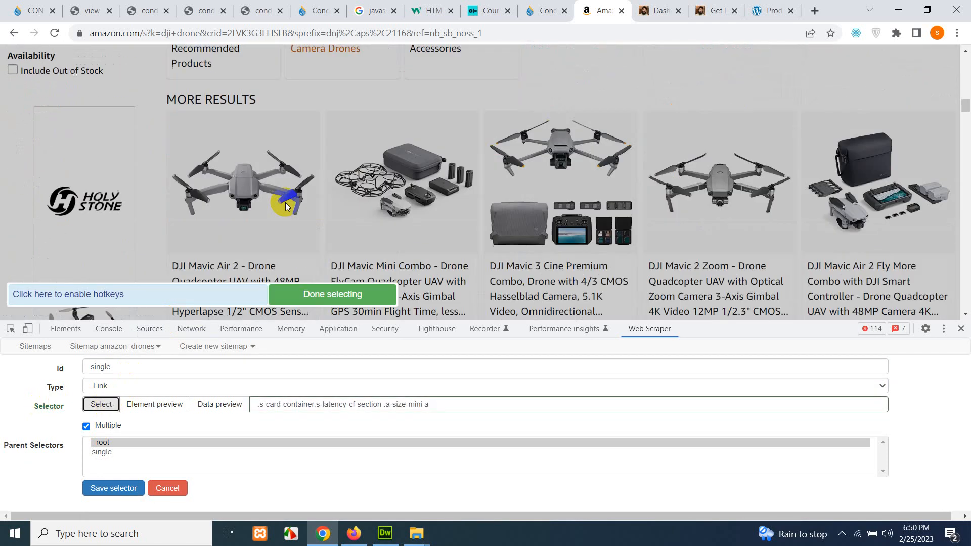
{"action": "scroll", "coordinate": [271, 215], "scroll_direction": "up", "scroll_amount": 3}
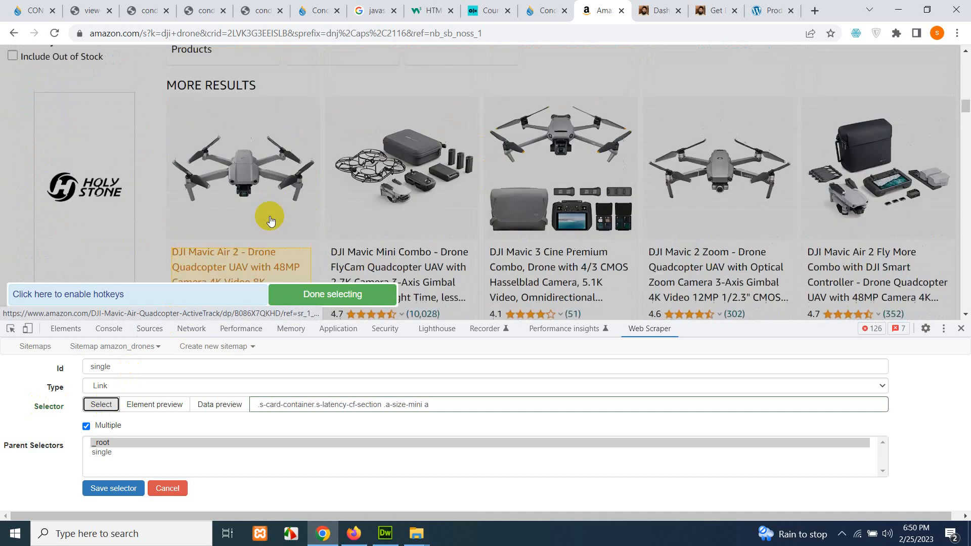
{"action": "scroll", "coordinate": [267, 182], "scroll_direction": "down", "scroll_amount": 4}
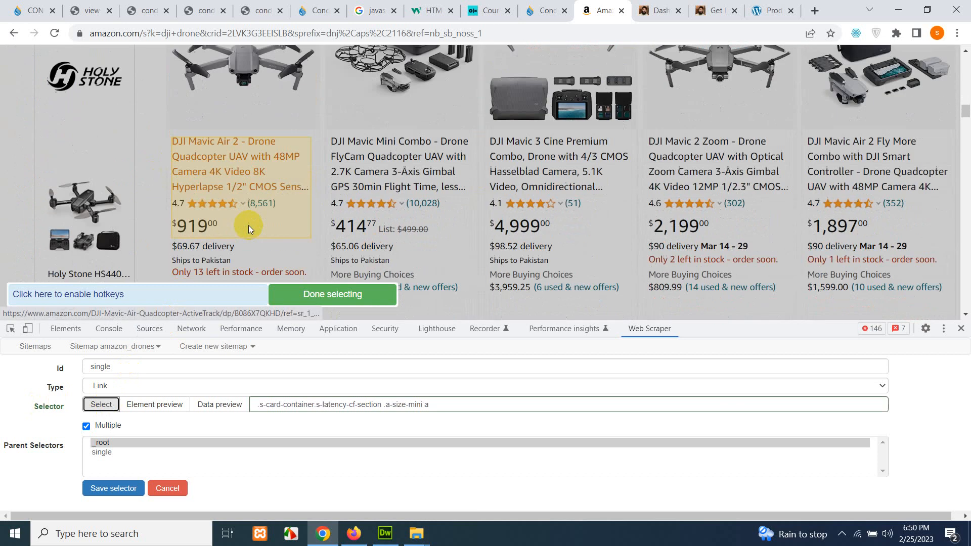
{"action": "left_click", "coordinate": [214, 167]}
{"action": "left_click", "coordinate": [375, 170]}
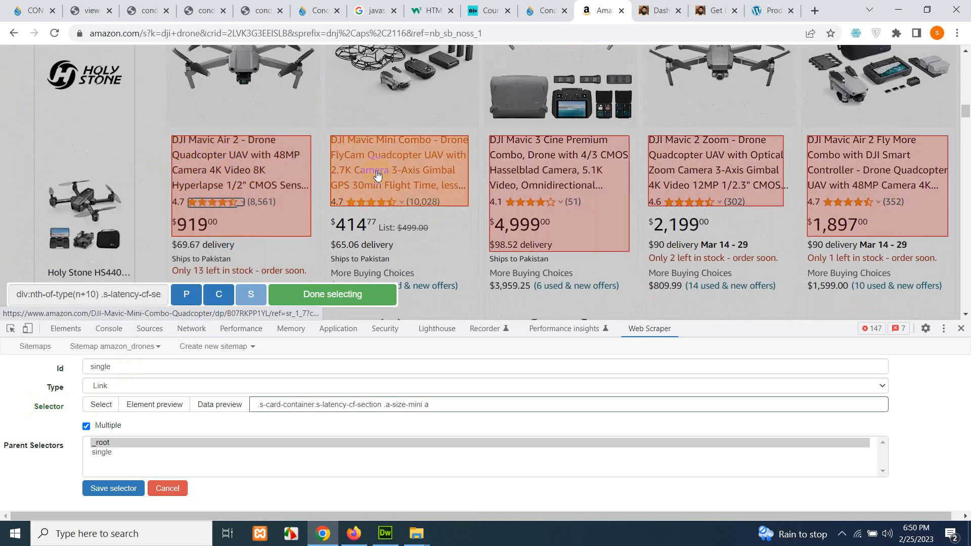
- Review the highlighted product links down to Highly Rated and try to add the DJI Mini 3 Pro (DJI RC) title link
{"action": "scroll", "coordinate": [543, 190], "scroll_direction": "down", "scroll_amount": 10}
{"action": "scroll", "coordinate": [543, 190], "scroll_direction": "down", "scroll_amount": 15}
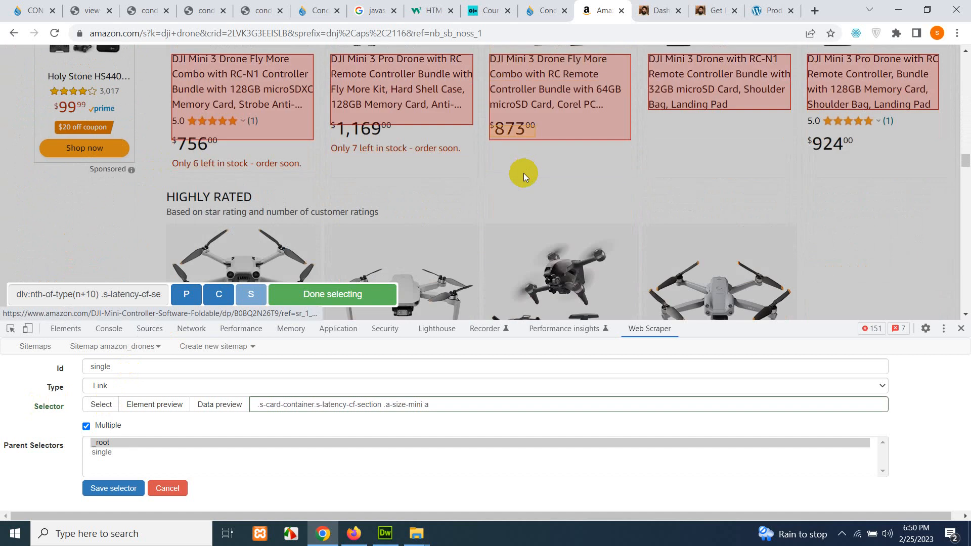
{"action": "scroll", "coordinate": [758, 147], "scroll_direction": "up", "scroll_amount": 1}
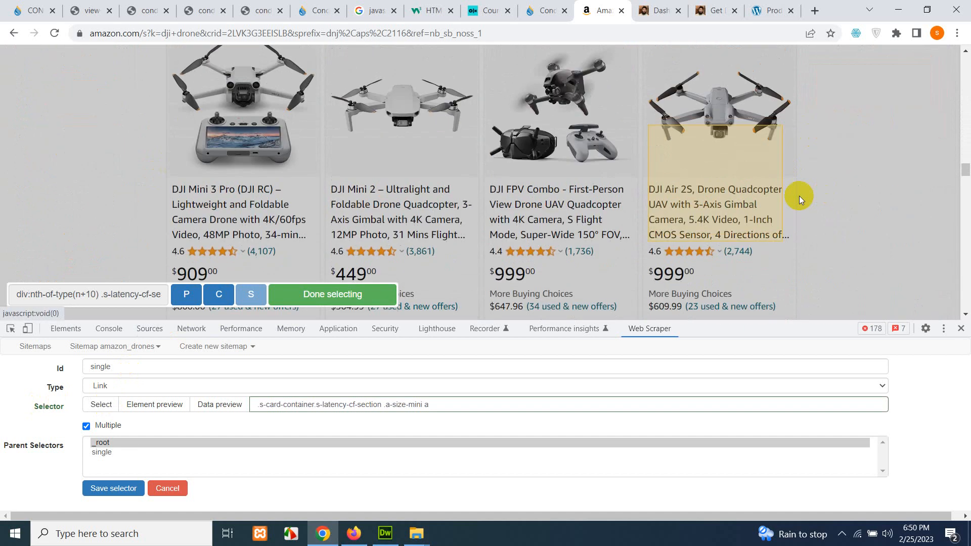
{"action": "scroll", "coordinate": [536, 172], "scroll_direction": "up", "scroll_amount": 5}
{"action": "scroll", "coordinate": [763, 148], "scroll_direction": "up", "scroll_amount": 2}
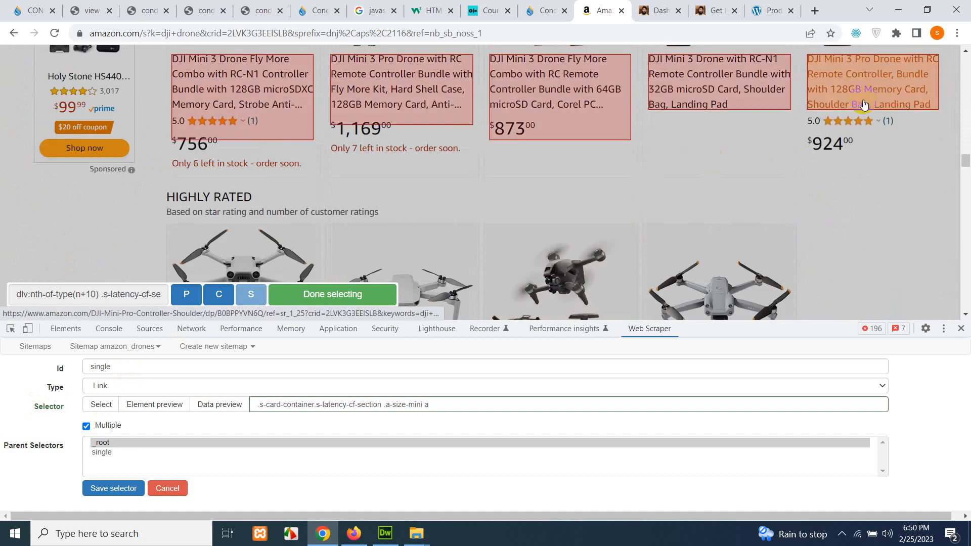
{"action": "scroll", "coordinate": [614, 167], "scroll_direction": "down", "scroll_amount": 4}
{"action": "left_click", "coordinate": [216, 210]}
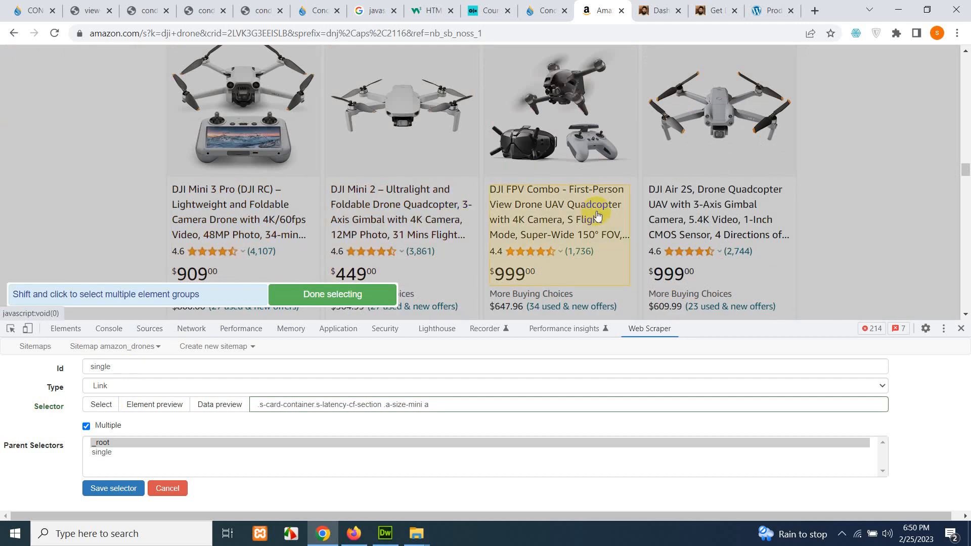
- Check the highlighted title links through the remaining More Results products down to Related Searches, and finish selecting elements
{"action": "scroll", "coordinate": [586, 217], "scroll_direction": "down", "scroll_amount": 8}
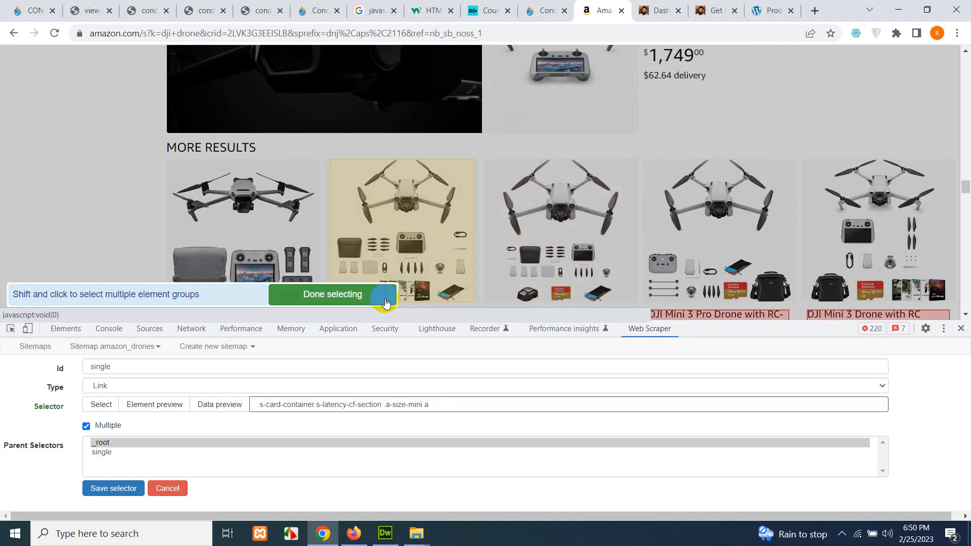
{"action": "scroll", "coordinate": [365, 299], "scroll_direction": "down", "scroll_amount": 3}
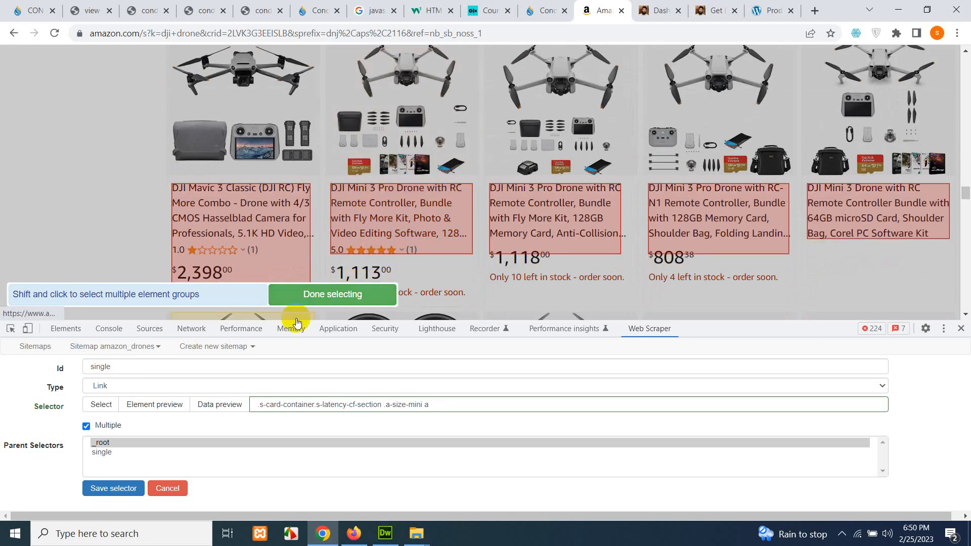
{"action": "scroll", "coordinate": [561, 213], "scroll_direction": "down", "scroll_amount": 15}
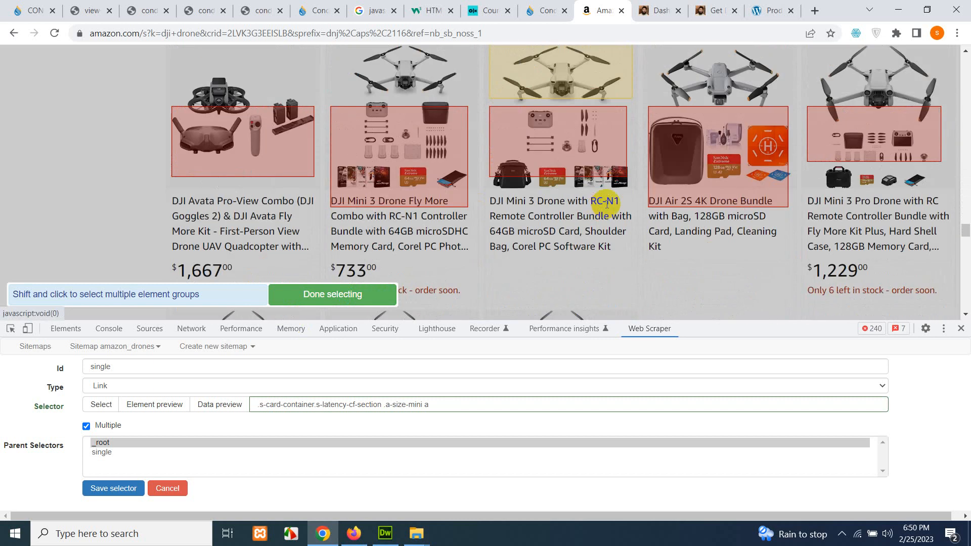
{"action": "scroll", "coordinate": [606, 205], "scroll_direction": "down", "scroll_amount": 9}
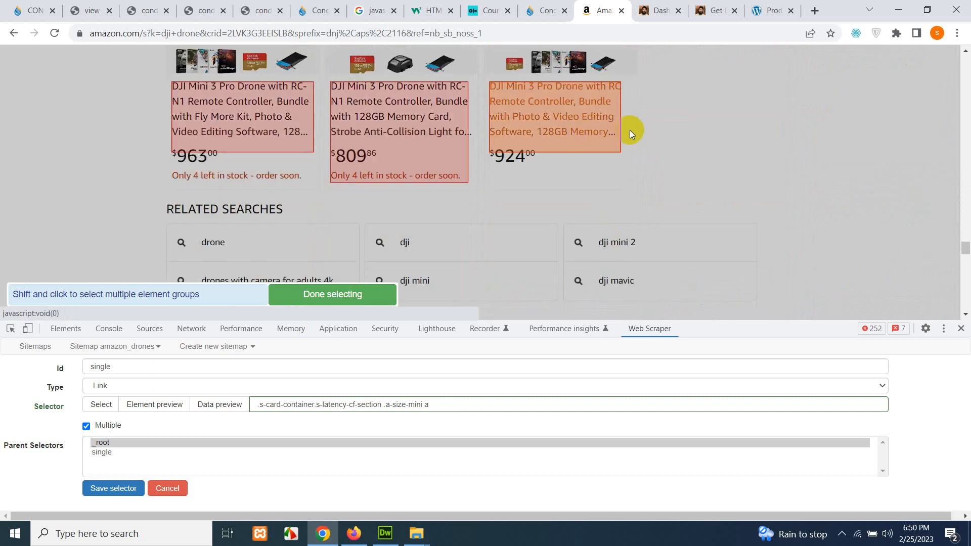
{"action": "scroll", "coordinate": [630, 130], "scroll_direction": "down", "scroll_amount": 3}
{"action": "left_click", "coordinate": [314, 296]}
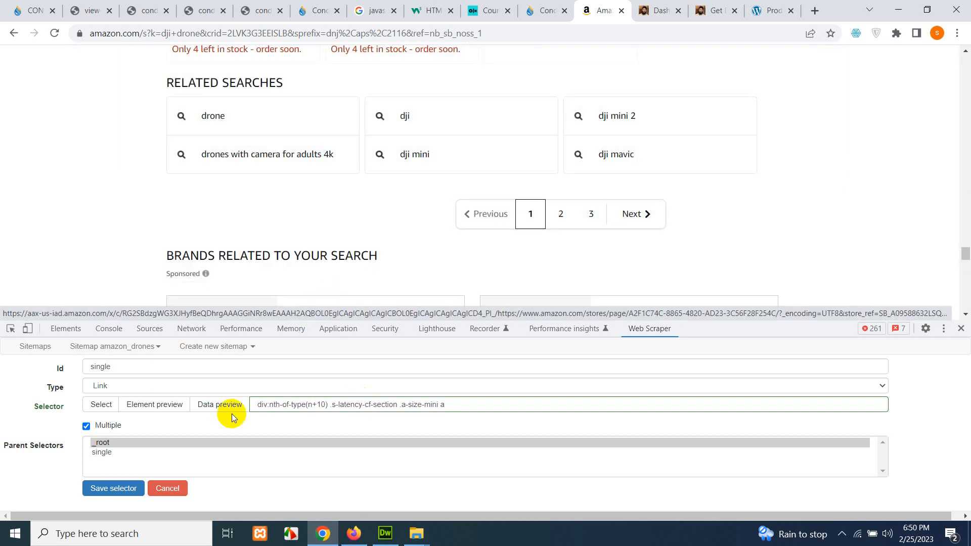
- Preview the data collected by the single selector, look through the product links, and save the selector
{"action": "left_click", "coordinate": [219, 411]}
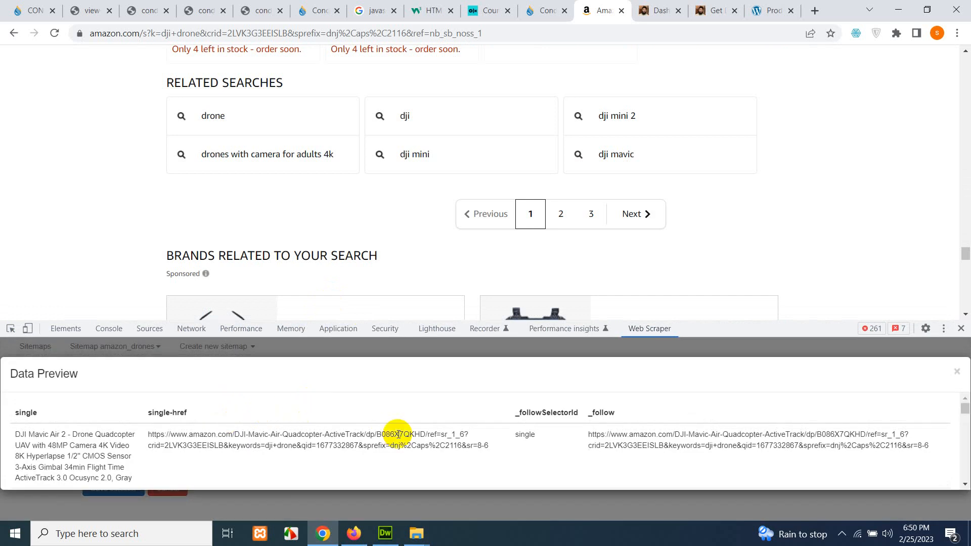
{"action": "scroll", "coordinate": [399, 434], "scroll_direction": "down", "scroll_amount": 13}
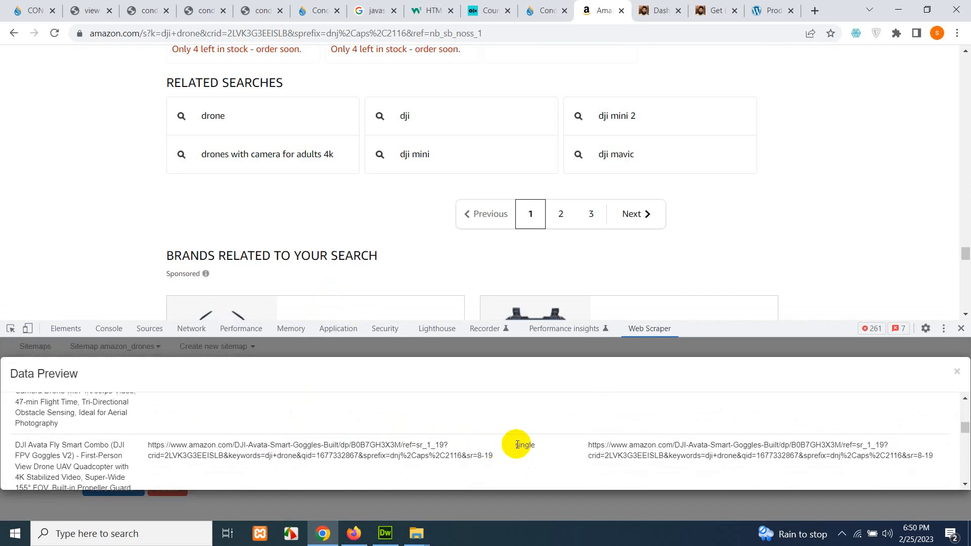
{"action": "scroll", "coordinate": [517, 445], "scroll_direction": "up", "scroll_amount": 15}
{"action": "left_click", "coordinate": [957, 373]}
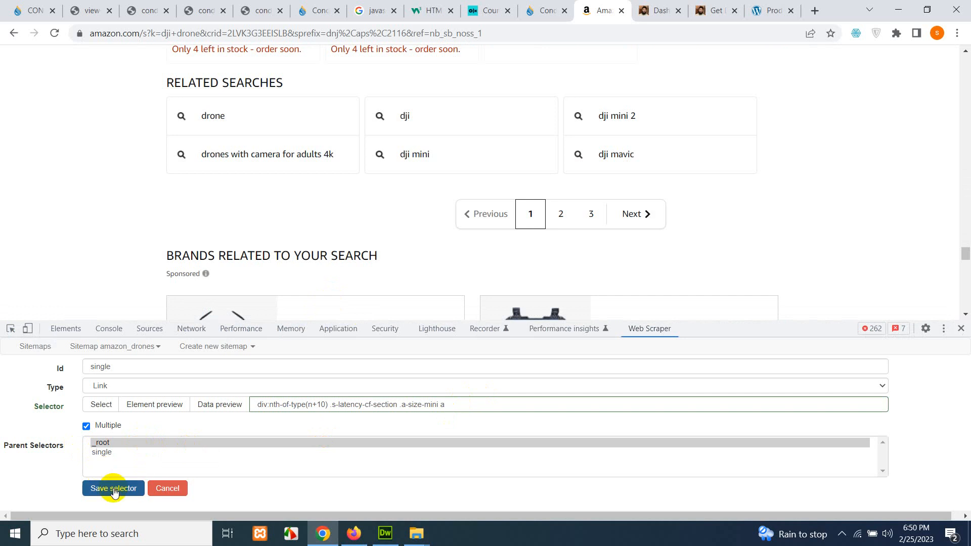
{"action": "left_click", "coordinate": [118, 488]}
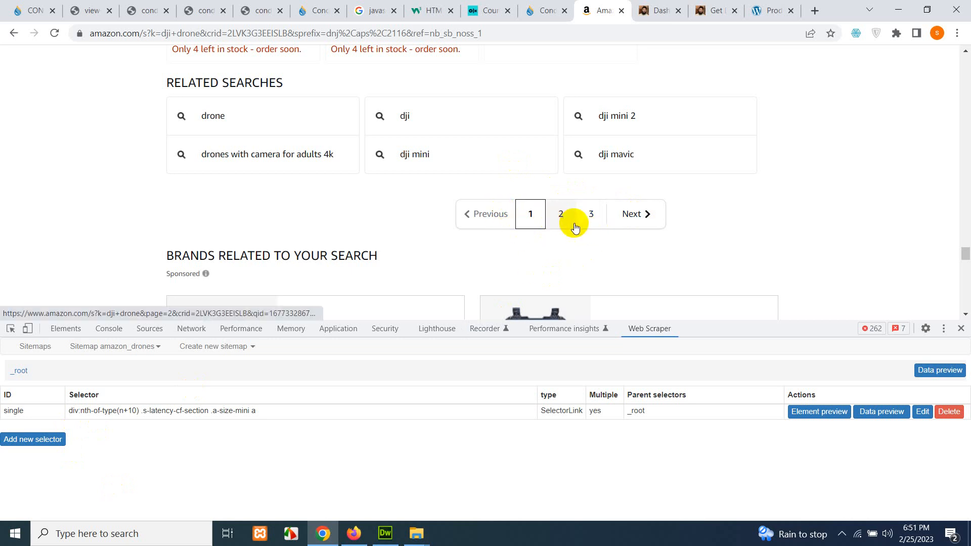
- Open page 2 of the DJI drone search results and copy its URL
{"action": "left_click", "coordinate": [561, 217]}
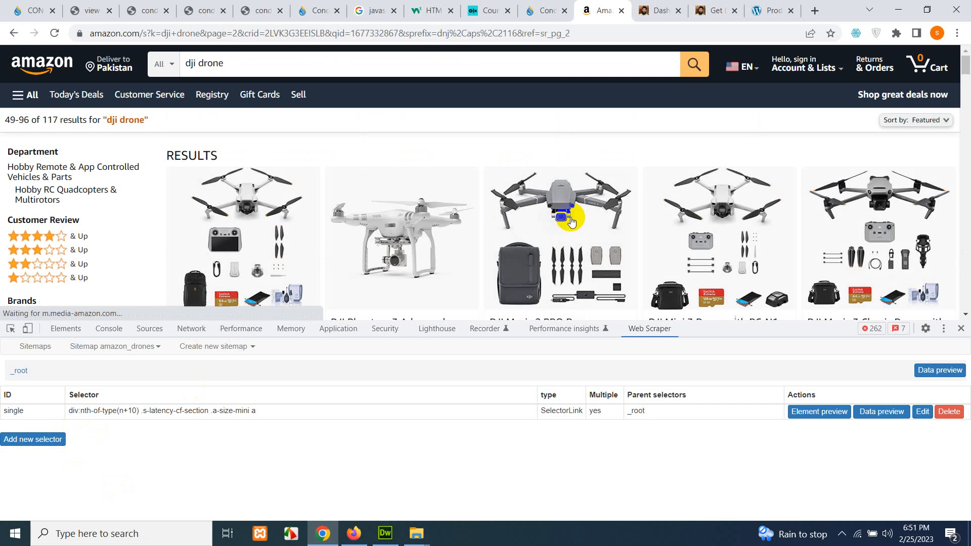
{"action": "left_click", "coordinate": [345, 35]}
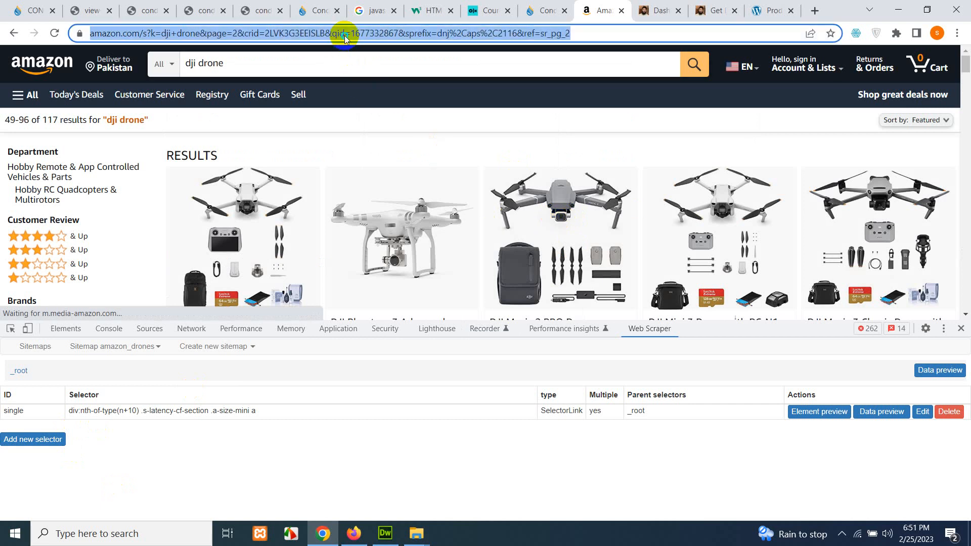
{"action": "right_click", "coordinate": [345, 36]}
{"action": "left_click", "coordinate": [369, 126]}
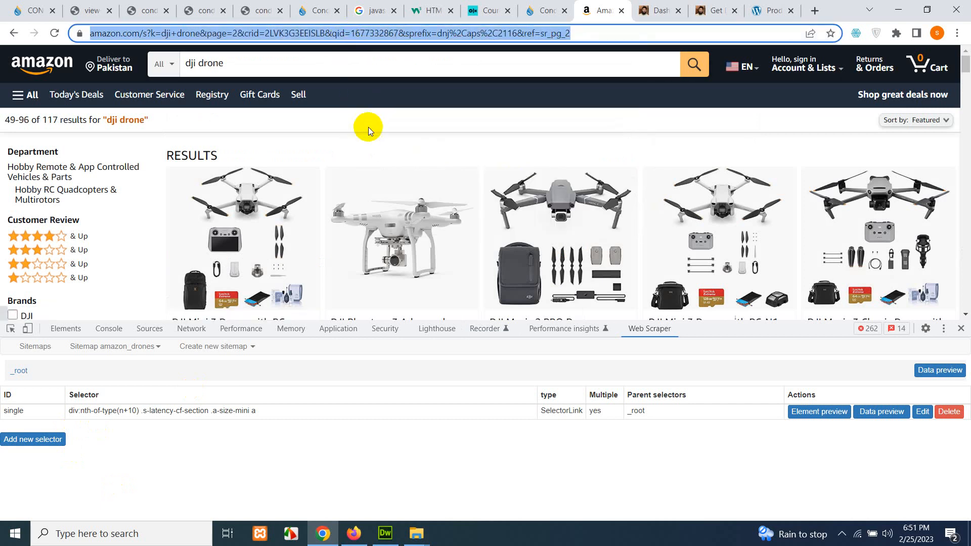
- Edit the amazon_drones sitemap's metadata, replacing the Start URL with the copied page 2 URL
{"action": "left_click", "coordinate": [79, 348]}
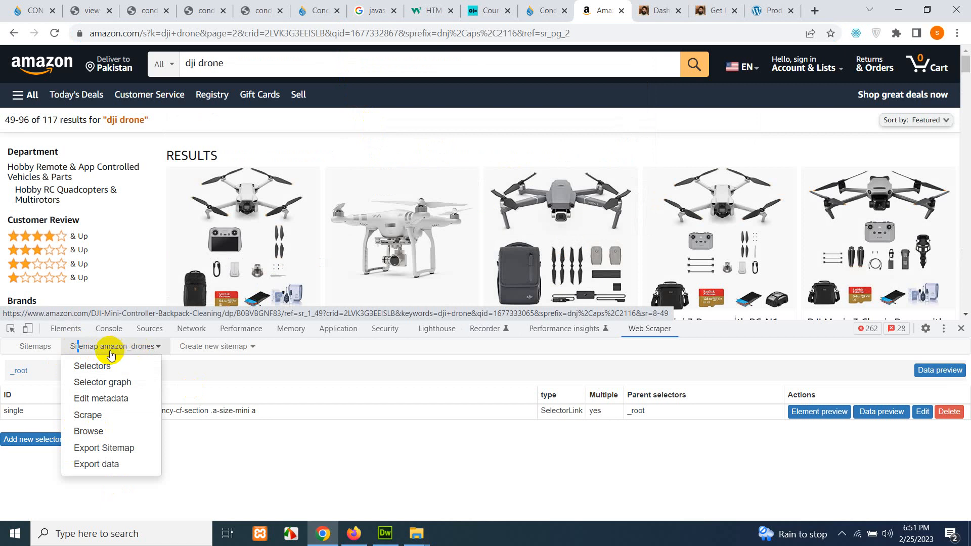
{"action": "left_click", "coordinate": [95, 399]}
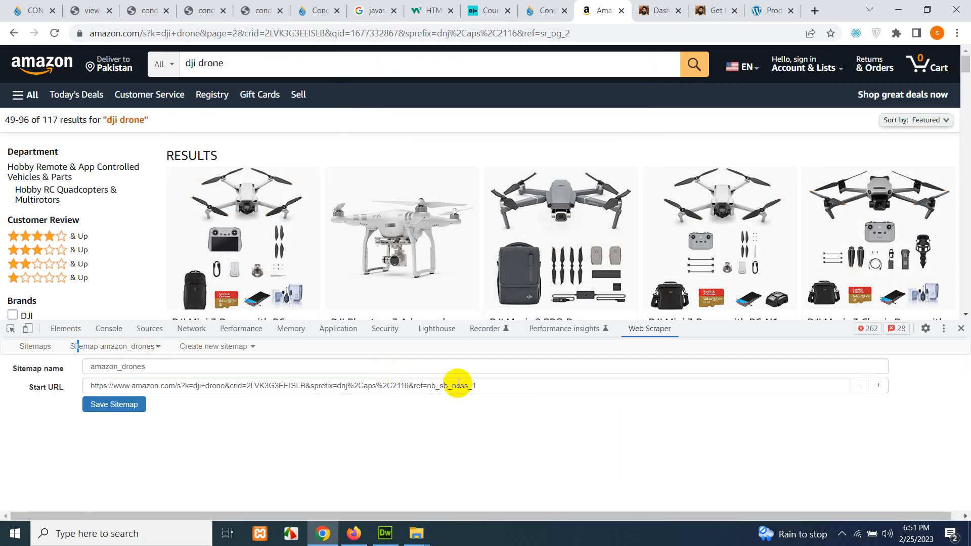
{"action": "left_click_drag", "start_coordinate": [478, 385], "coordinate": [45, 389]}
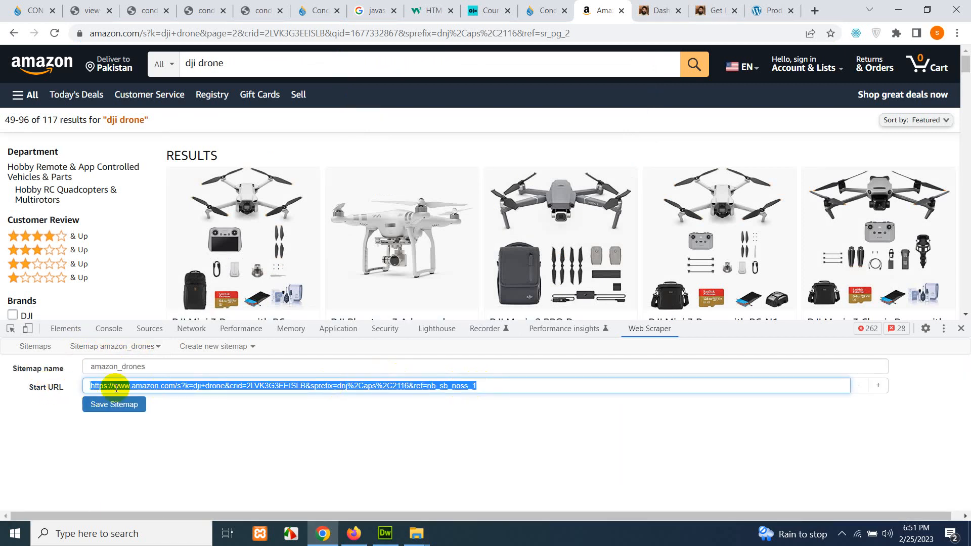
{"action": "key", "text": "ctrl+v"}
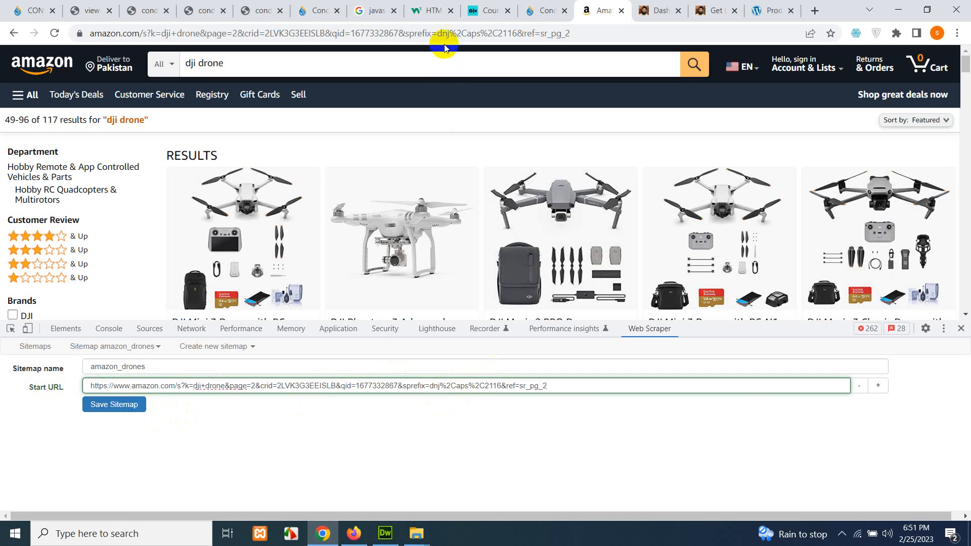
- Replace the page number in the Start URL with the range [1-3] and save the sitemap
{"action": "double_click", "coordinate": [252, 386]}
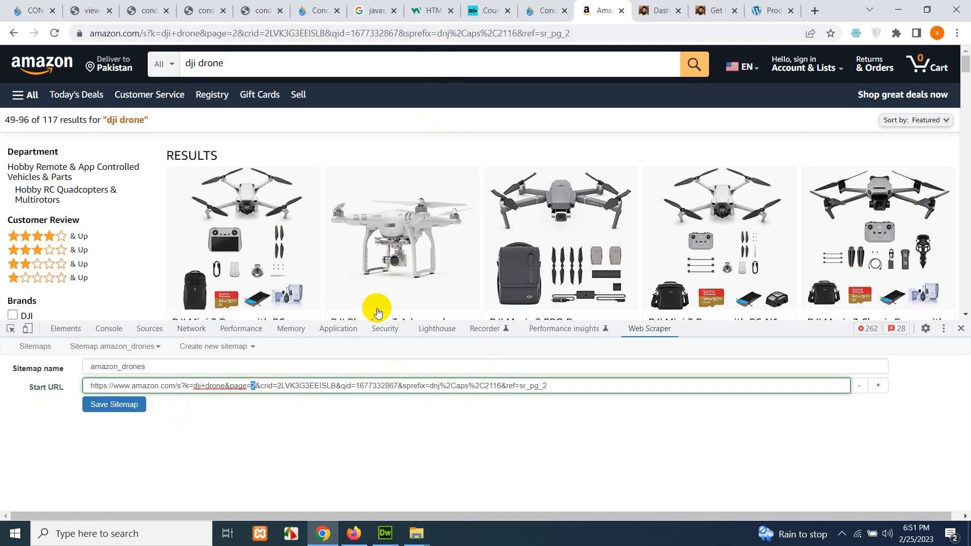
{"action": "scroll", "coordinate": [511, 268], "scroll_direction": "down", "scroll_amount": 10}
{"action": "scroll", "coordinate": [514, 273], "scroll_direction": "down", "scroll_amount": 15}
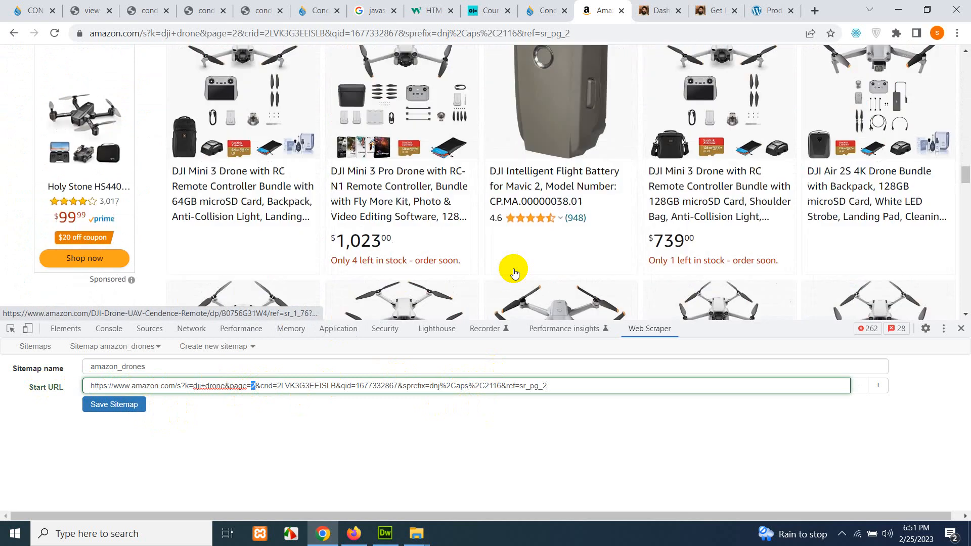
{"action": "scroll", "coordinate": [510, 269], "scroll_direction": "up", "scroll_amount": 4}
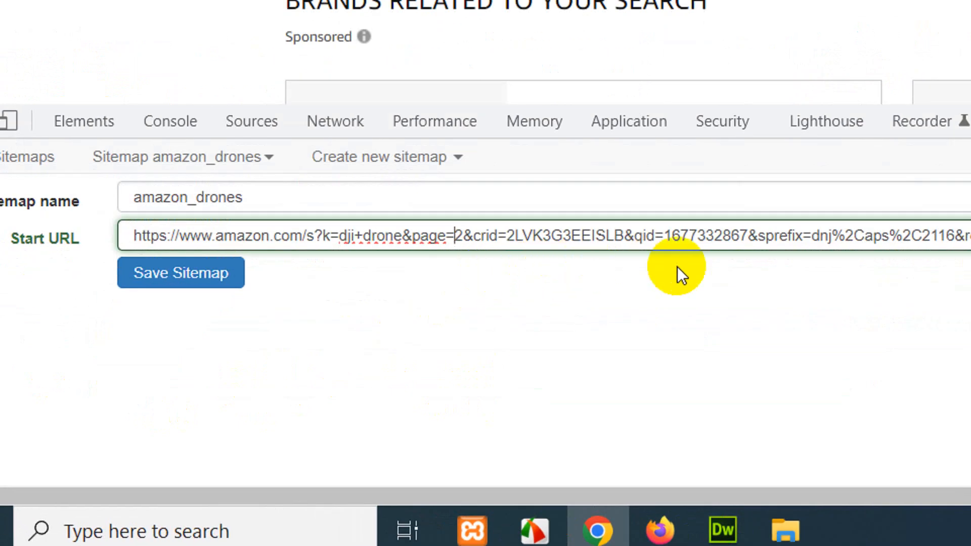
{"action": "type", "text": "["}
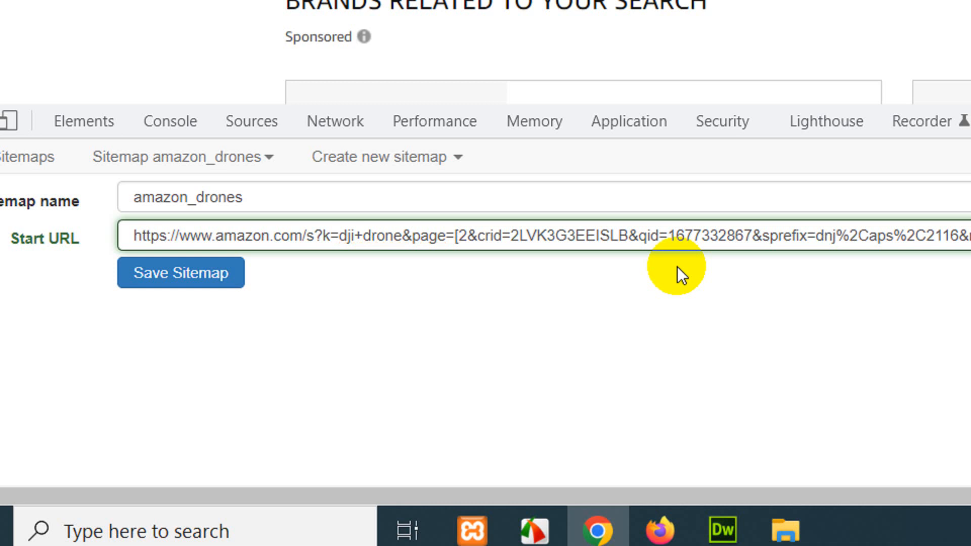
{"action": "type", "text": "1-"}
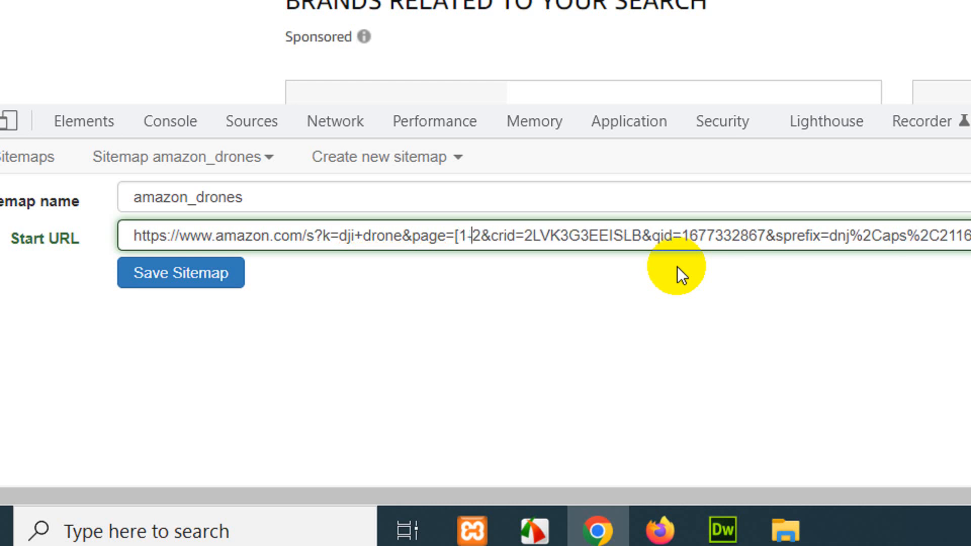
{"action": "type", "text": "3]"}
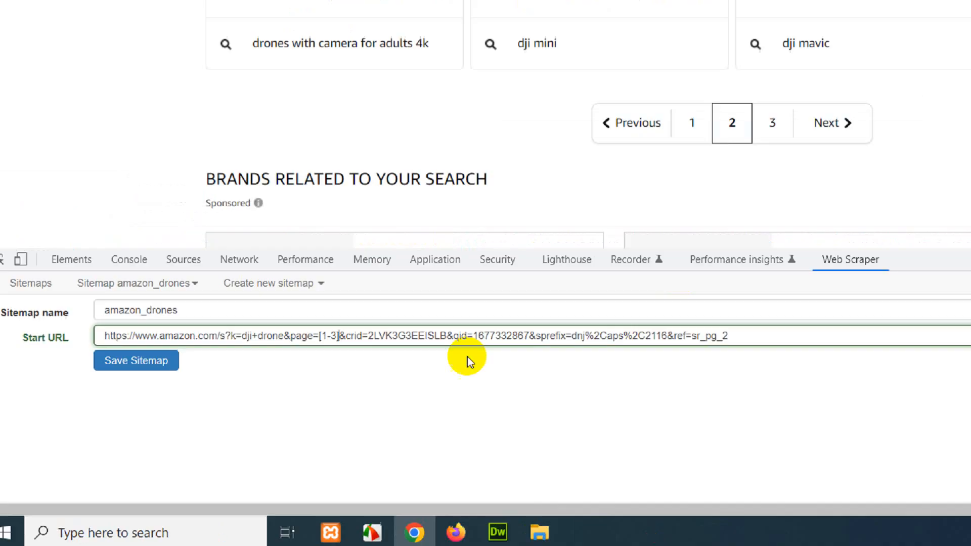
{"action": "left_click", "coordinate": [106, 413]}
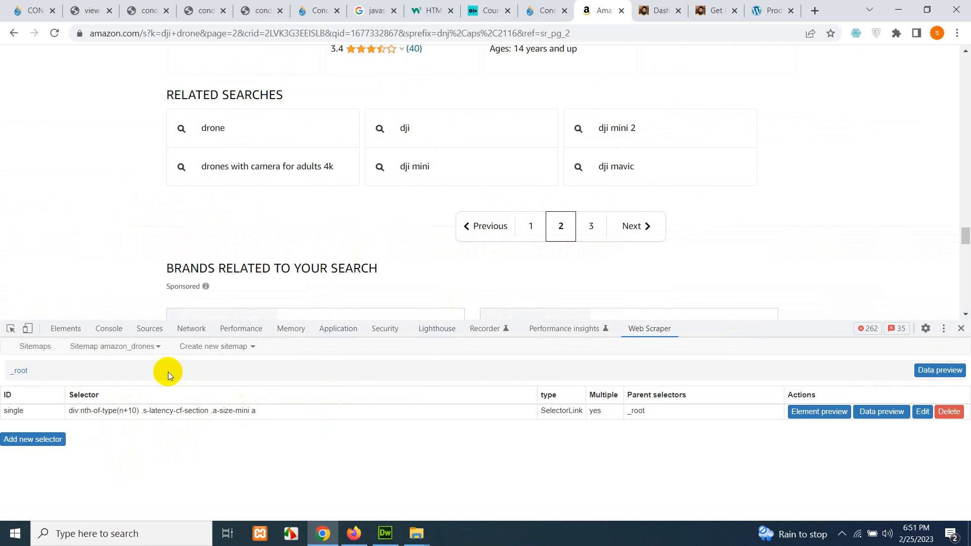
- Enter the single selector's level and open the page of a DJI Mini 3 Pro with RC Remote Controller bundle from the results
{"action": "left_click", "coordinate": [12, 411]}
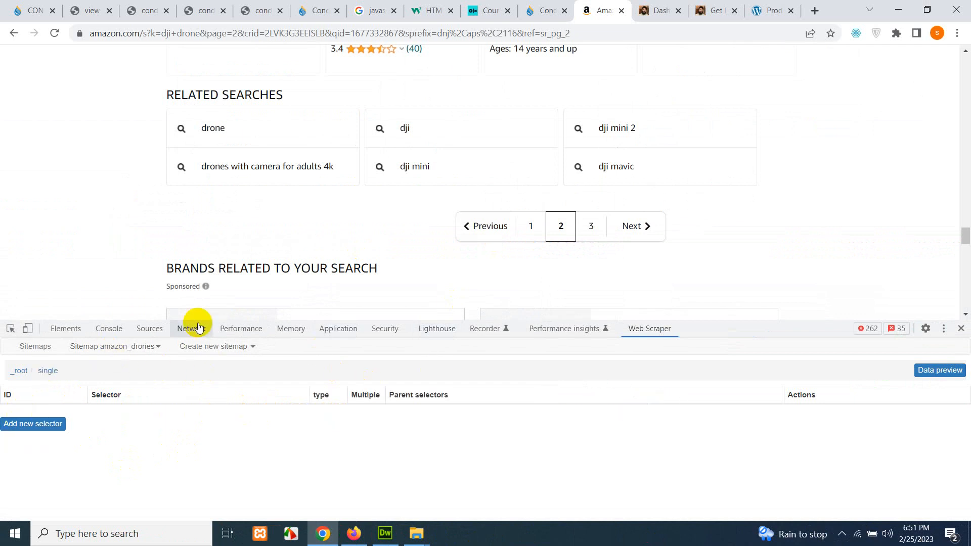
{"action": "scroll", "coordinate": [317, 294], "scroll_direction": "up", "scroll_amount": 8}
{"action": "scroll", "coordinate": [319, 291], "scroll_direction": "down", "scroll_amount": 15}
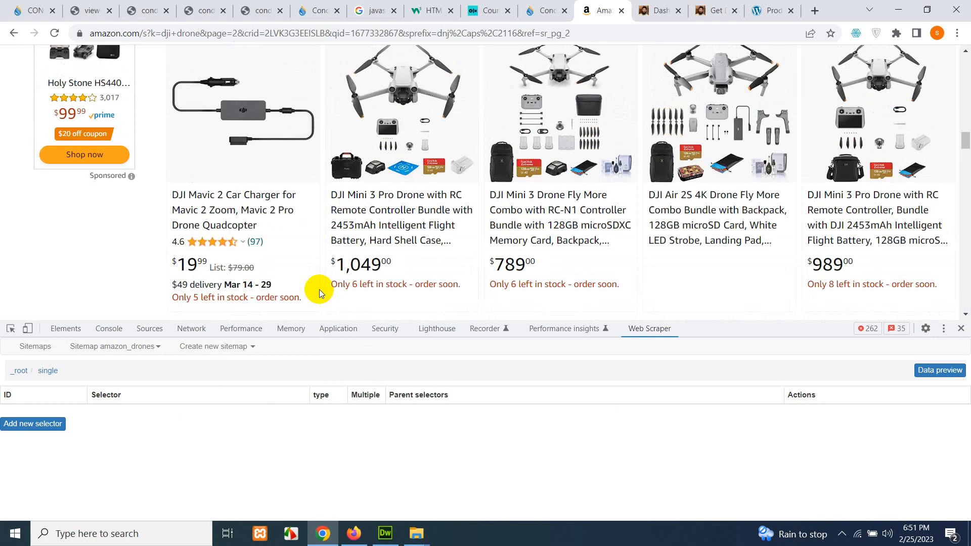
{"action": "scroll", "coordinate": [320, 277], "scroll_direction": "up", "scroll_amount": 5}
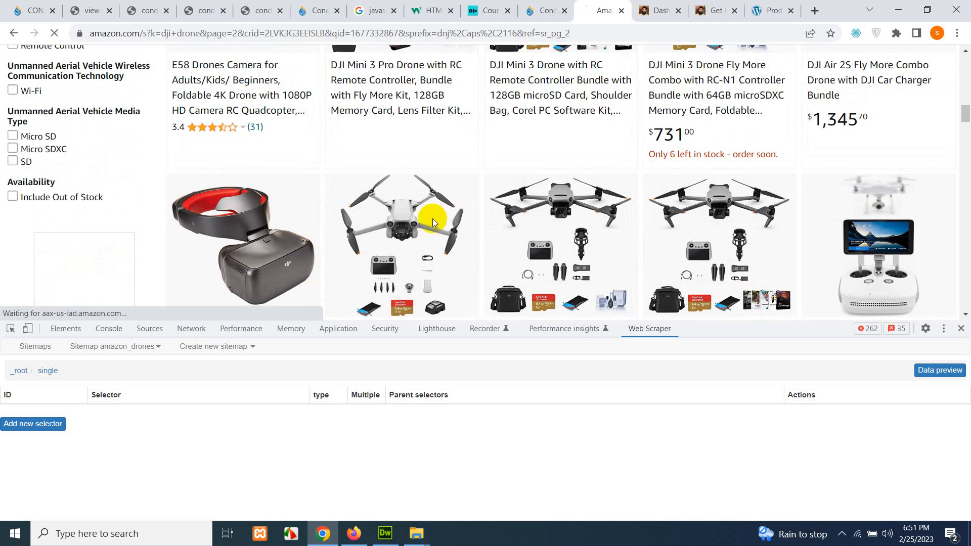
{"action": "left_click", "coordinate": [450, 252]}
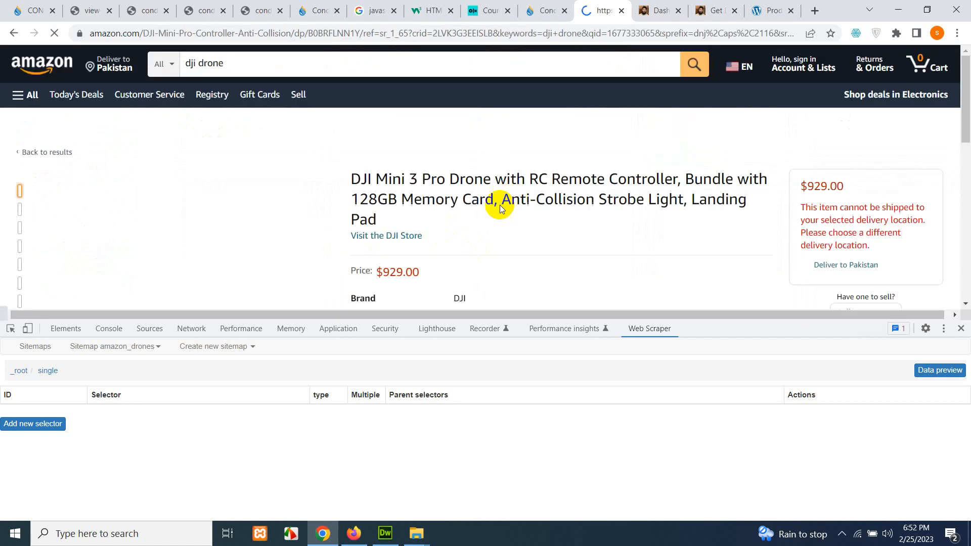
- Start a new selector under single with the id title and the type Text
{"action": "scroll", "coordinate": [529, 220], "scroll_direction": "down", "scroll_amount": 1}
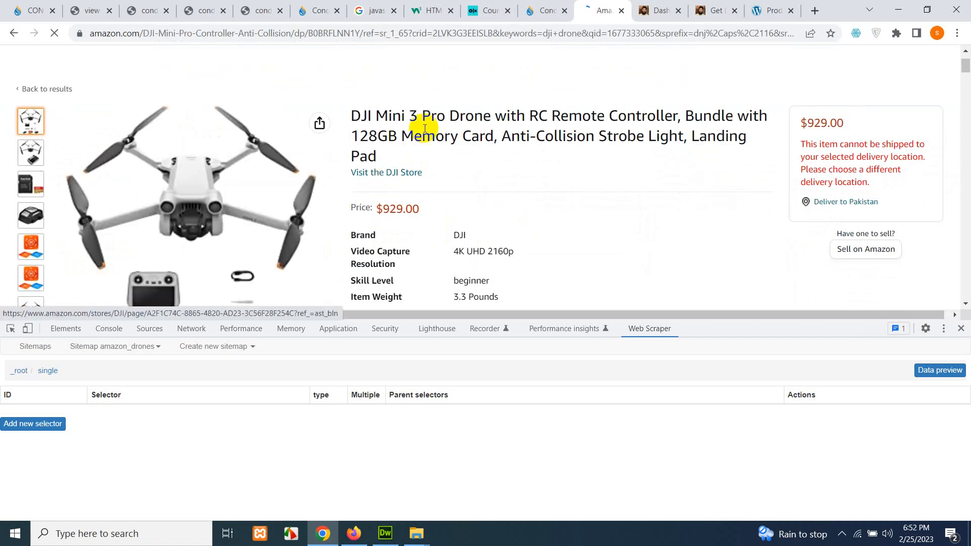
{"action": "scroll", "coordinate": [400, 208], "scroll_direction": "down", "scroll_amount": 2}
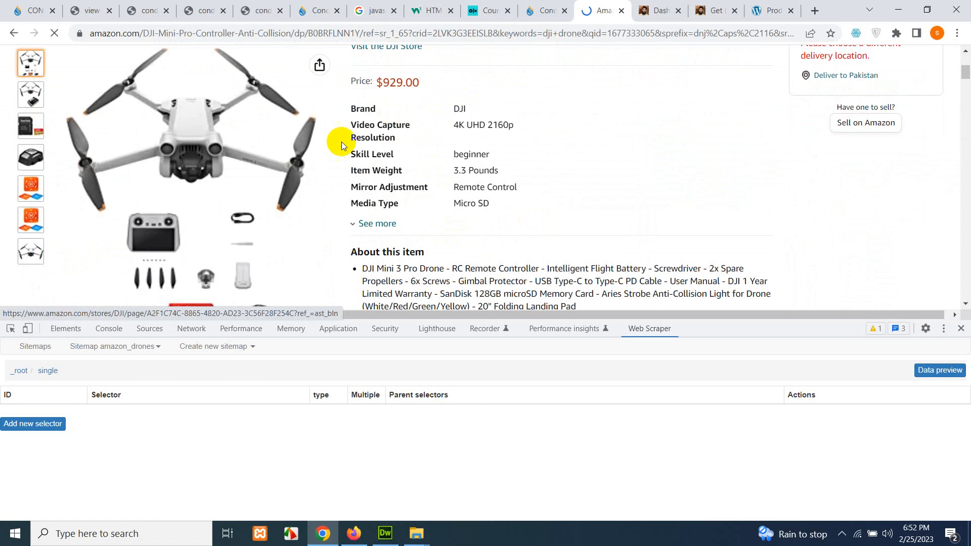
{"action": "scroll", "coordinate": [339, 191], "scroll_direction": "down", "scroll_amount": 3}
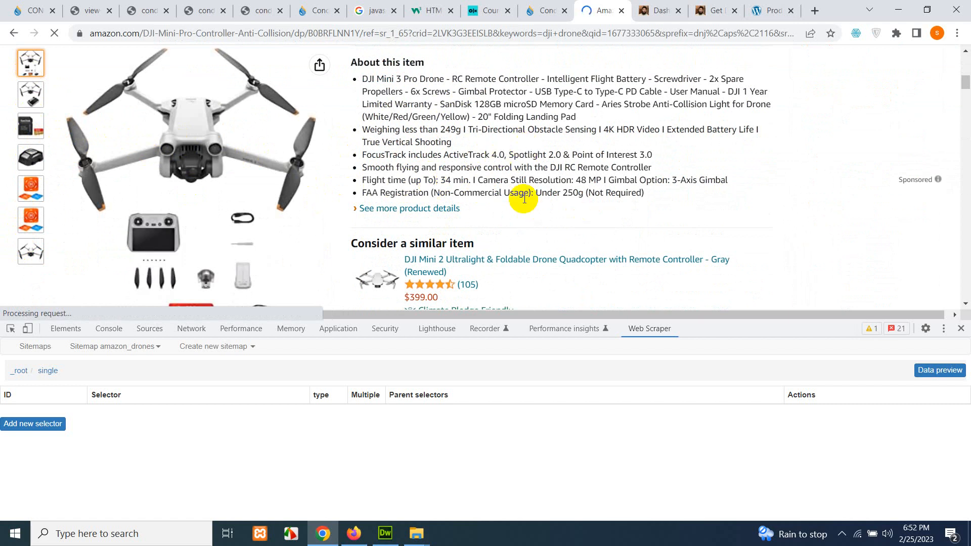
{"action": "scroll", "coordinate": [406, 181], "scroll_direction": "down", "scroll_amount": 10}
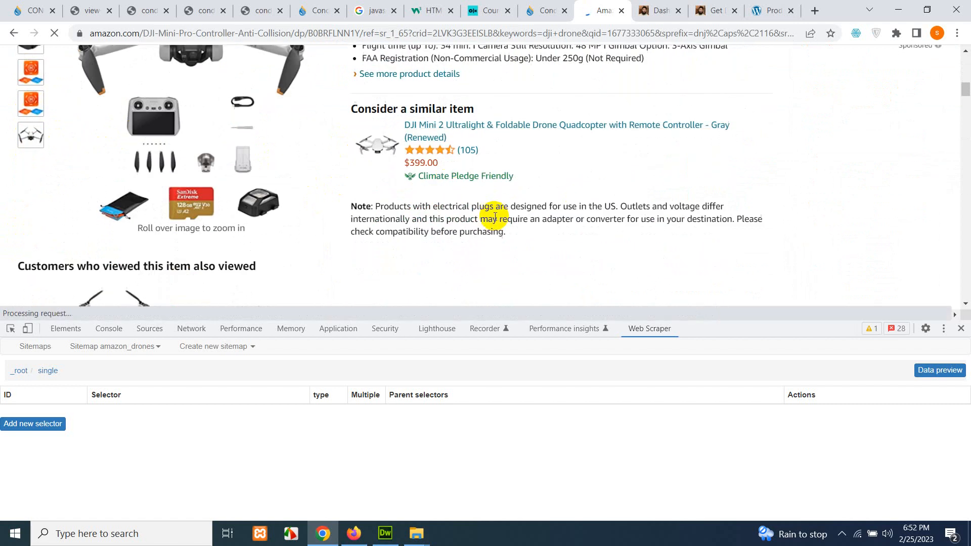
{"action": "scroll", "coordinate": [486, 213], "scroll_direction": "up", "scroll_amount": 15}
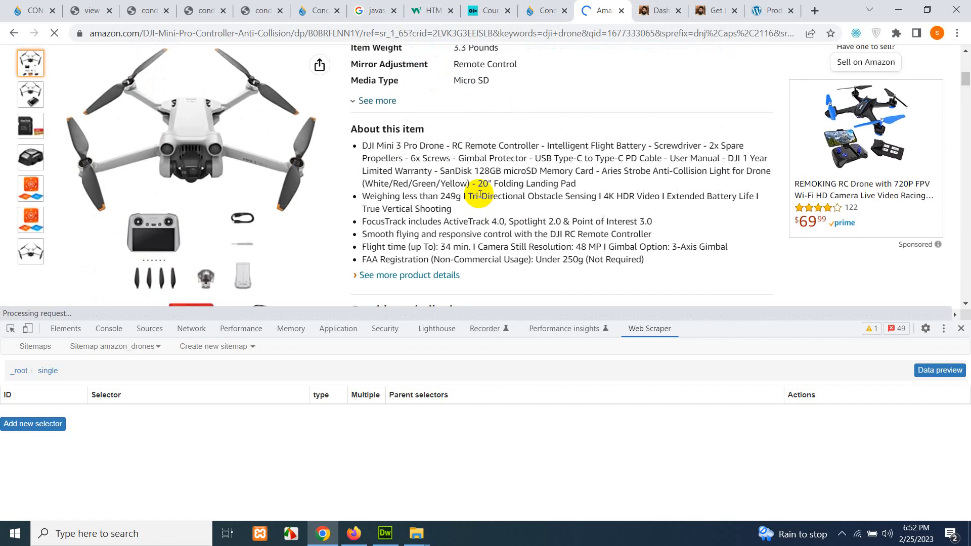
{"action": "left_click", "coordinate": [23, 426]}
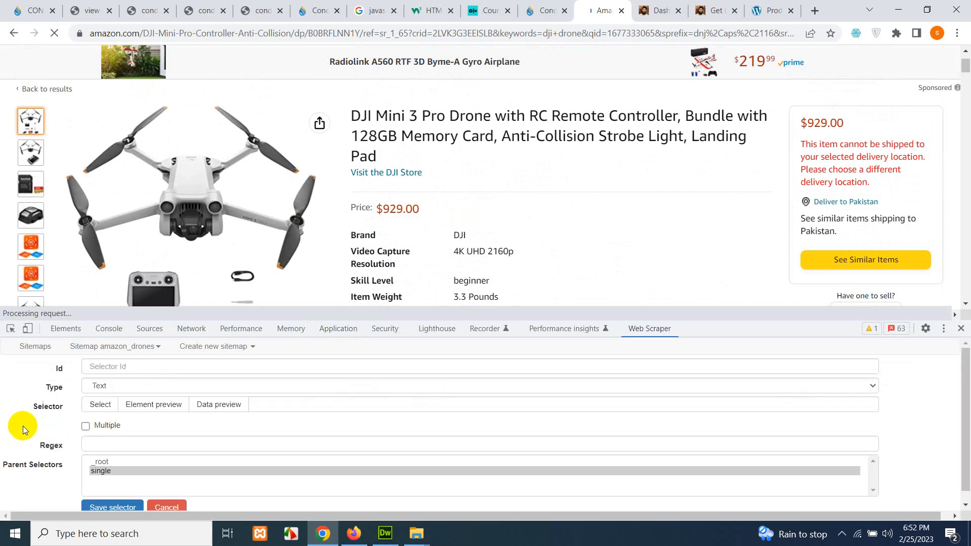
{"action": "left_click", "coordinate": [135, 365]}
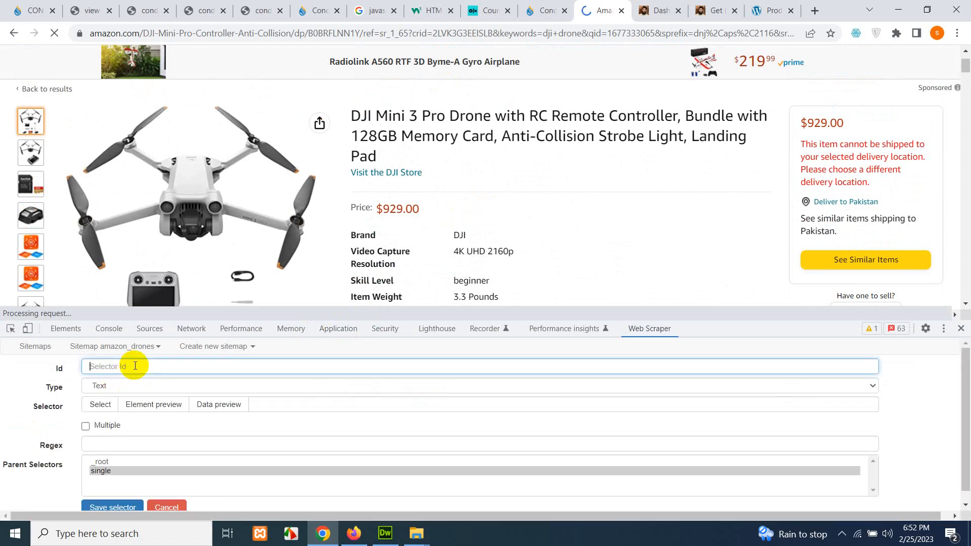
{"action": "type", "text": "title"}
{"action": "left_click", "coordinate": [120, 386]}
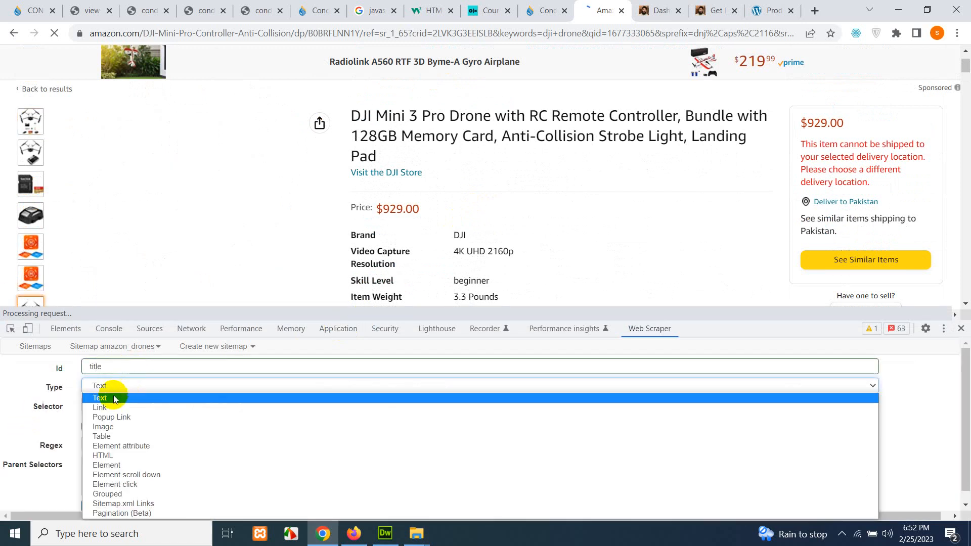
{"action": "left_click", "coordinate": [104, 399]}
- Pick the product's title heading as the title selector's element and save the selector
{"action": "left_click", "coordinate": [100, 404]}
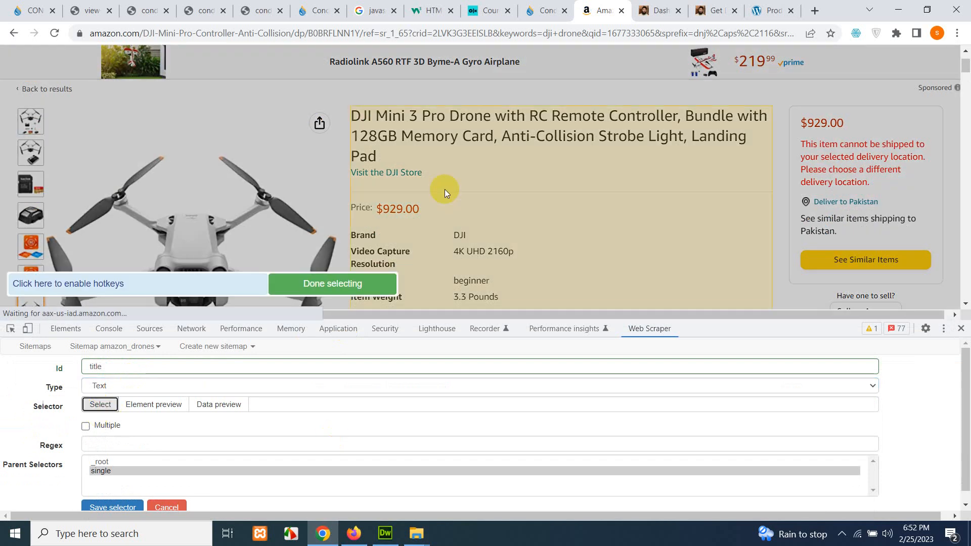
{"action": "left_click", "coordinate": [433, 119]}
{"action": "left_click", "coordinate": [325, 283]}
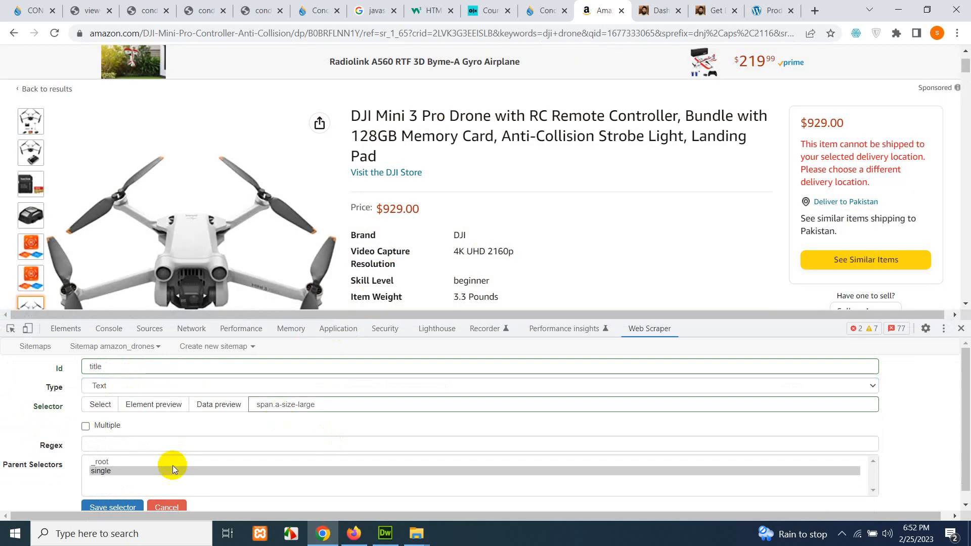
{"action": "left_click", "coordinate": [122, 508]}
- Add a Text selector named price for the price below the product title, preview its data and save it
{"action": "left_click", "coordinate": [28, 439]}
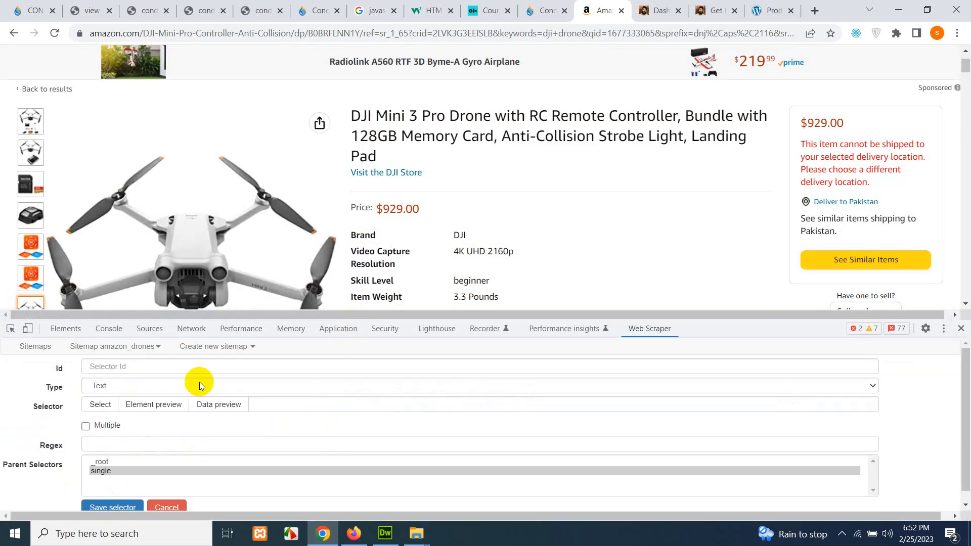
{"action": "left_click", "coordinate": [201, 362]}
{"action": "type", "text": "price"}
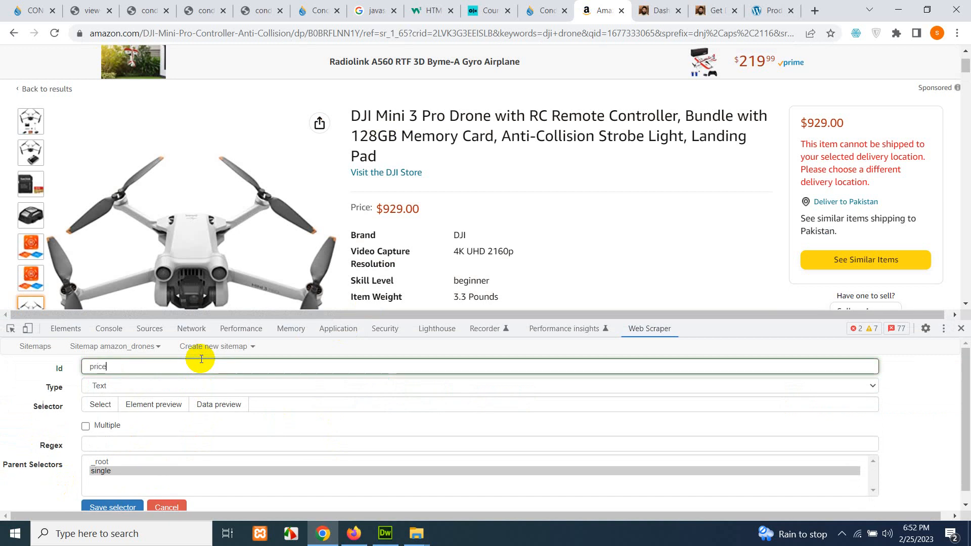
{"action": "left_click", "coordinate": [100, 405]}
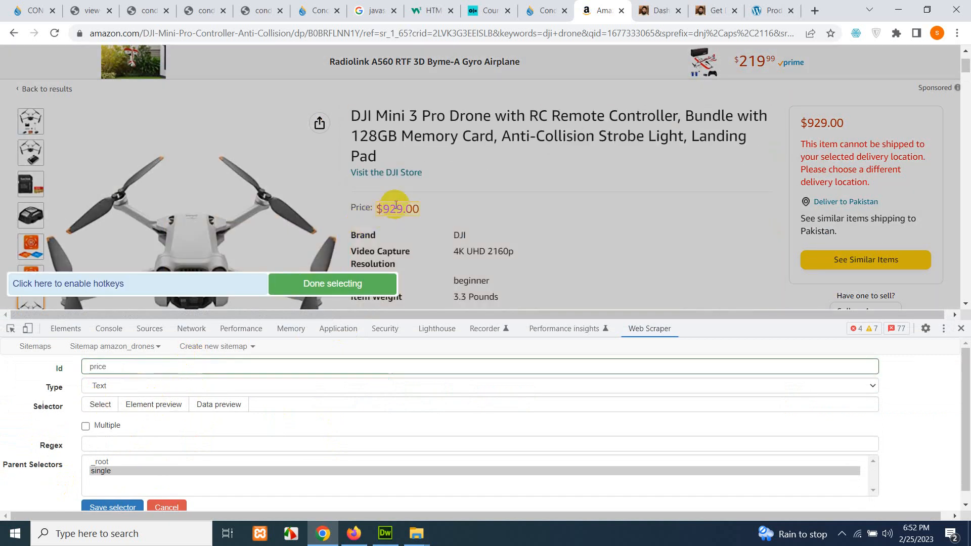
{"action": "left_click", "coordinate": [396, 207]}
{"action": "left_click", "coordinate": [367, 282]}
{"action": "left_click", "coordinate": [207, 410]}
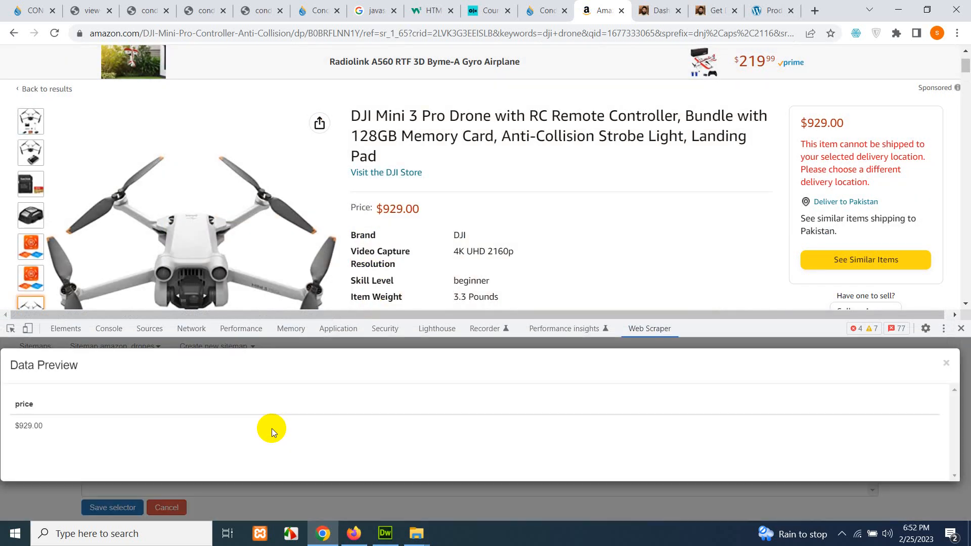
{"action": "left_click", "coordinate": [948, 372]}
{"action": "scroll", "coordinate": [208, 503], "scroll_direction": "down", "scroll_amount": 1}
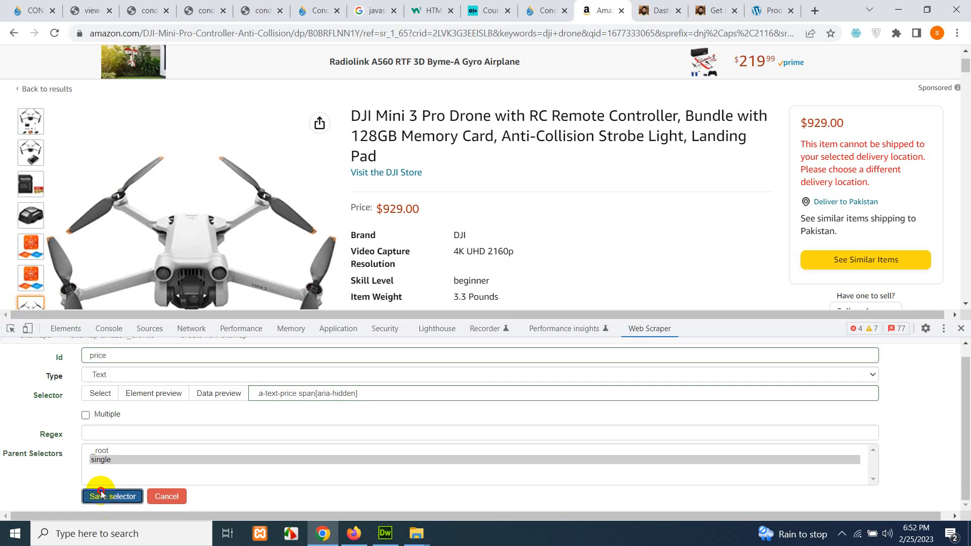
{"action": "left_click", "coordinate": [109, 497]}
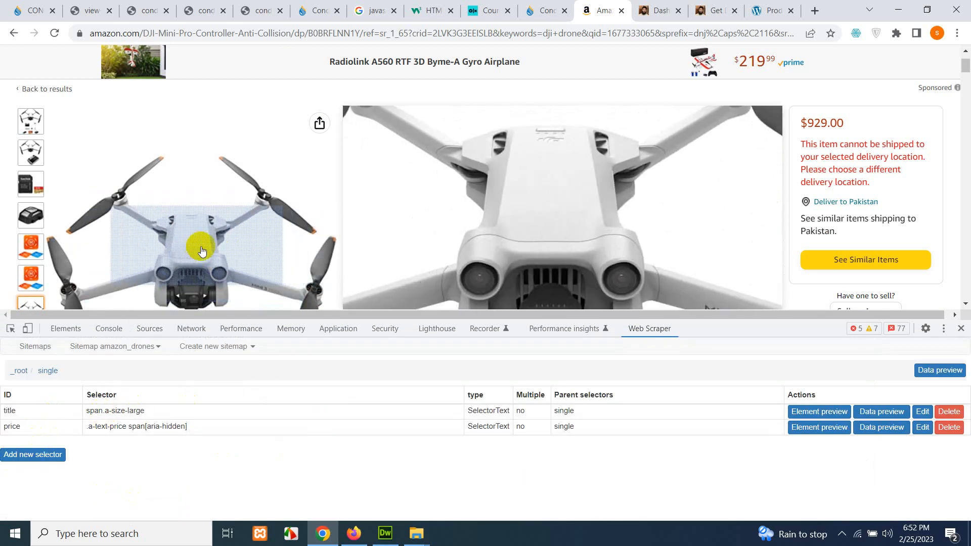
- Look through the product's thumbnails and start a new selector with the id image1 and the type Image
{"action": "mouse_move", "coordinate": [29, 123]}
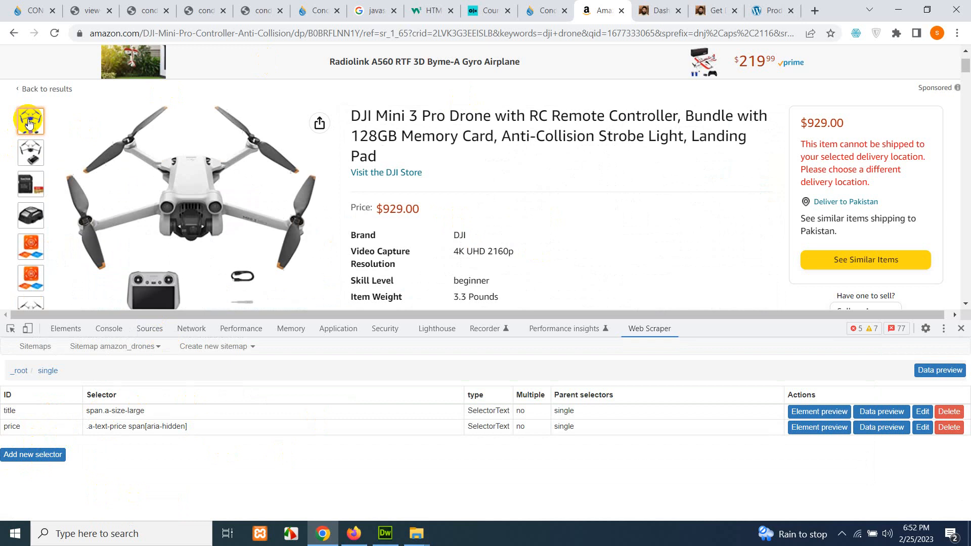
{"action": "scroll", "coordinate": [22, 252], "scroll_direction": "down", "scroll_amount": 1}
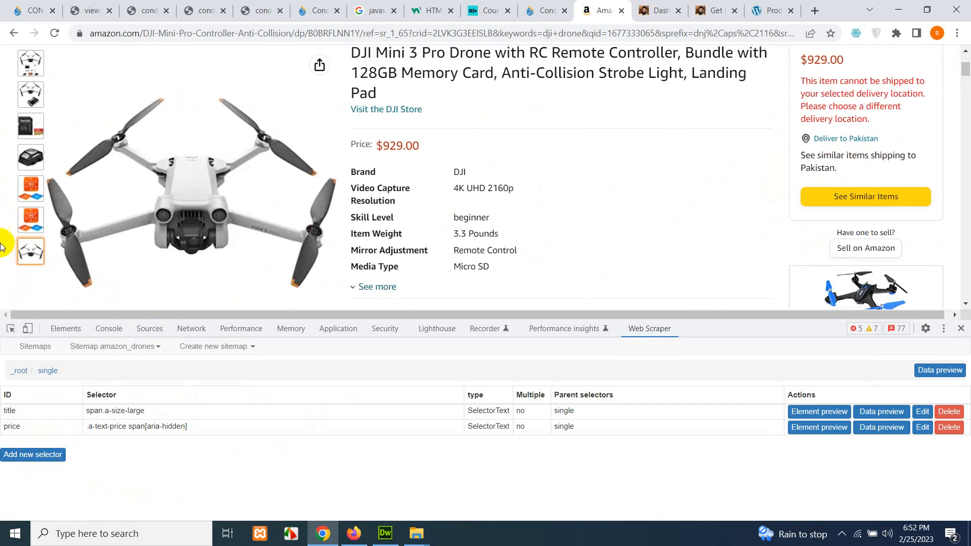
{"action": "mouse_move", "coordinate": [27, 93]}
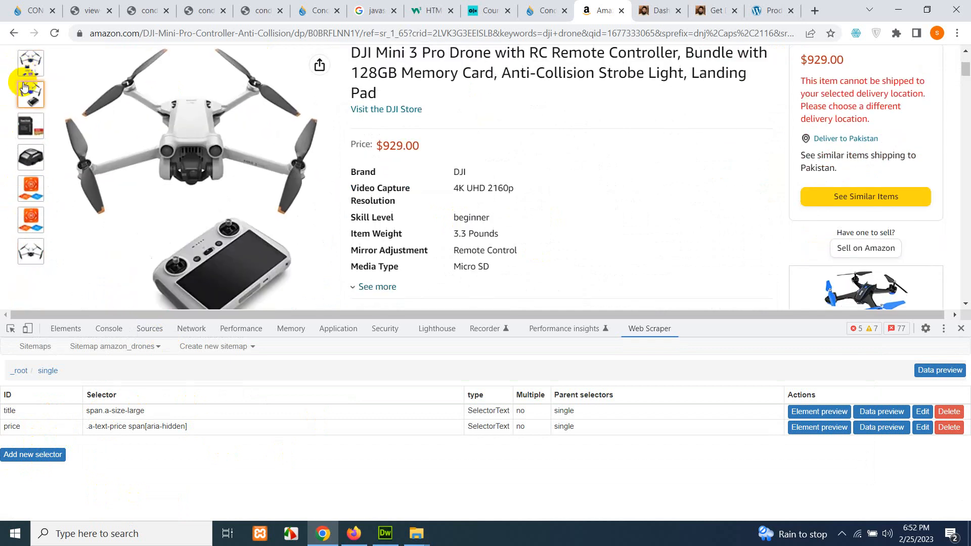
{"action": "mouse_move", "coordinate": [31, 160]}
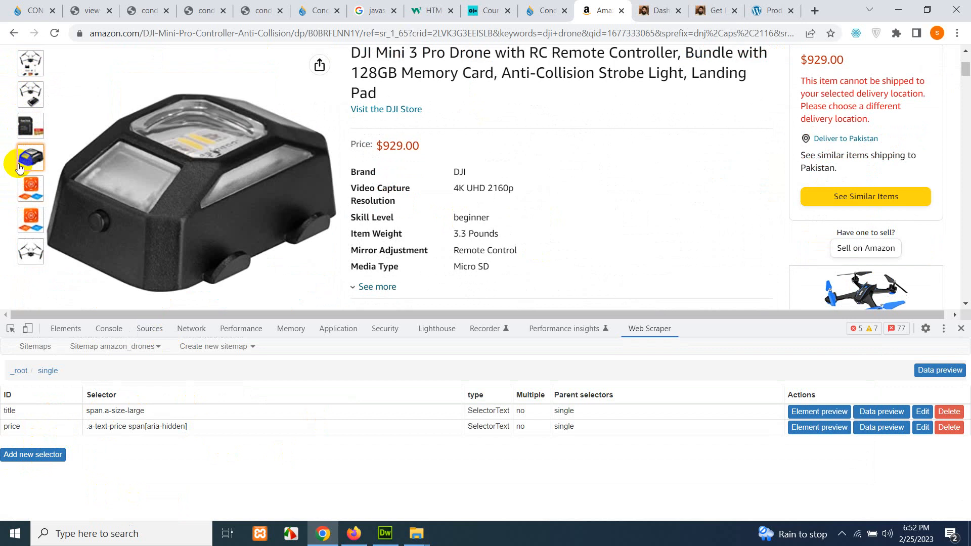
{"action": "scroll", "coordinate": [1, 247], "scroll_direction": "up", "scroll_amount": 1}
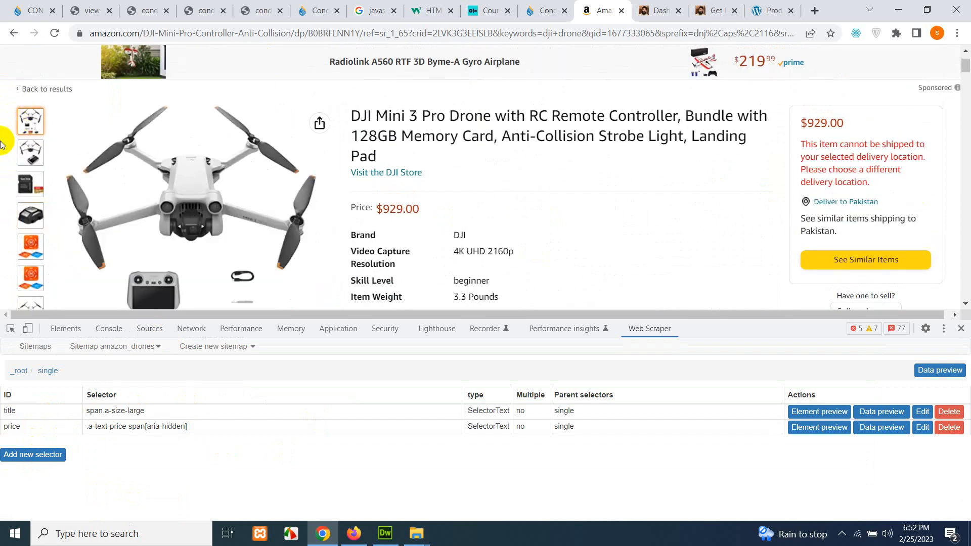
{"action": "left_click", "coordinate": [25, 454]}
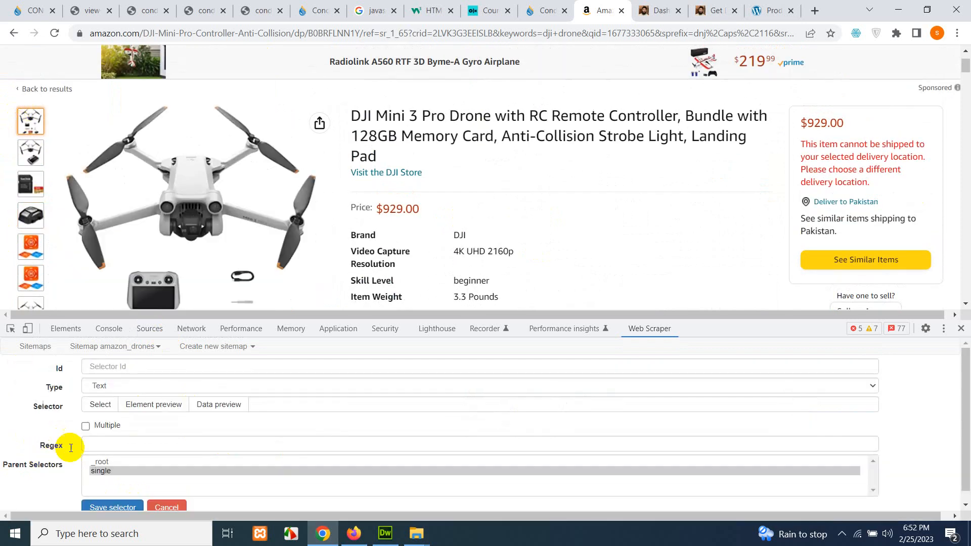
{"action": "left_click", "coordinate": [128, 366]}
{"action": "type", "text": "image1"}
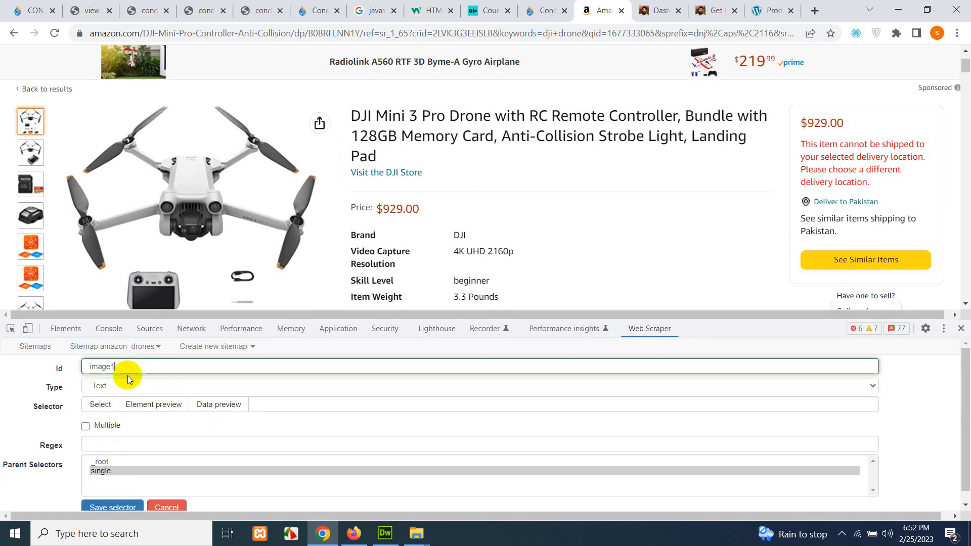
{"action": "left_click", "coordinate": [103, 387]}
{"action": "left_click", "coordinate": [108, 427]}
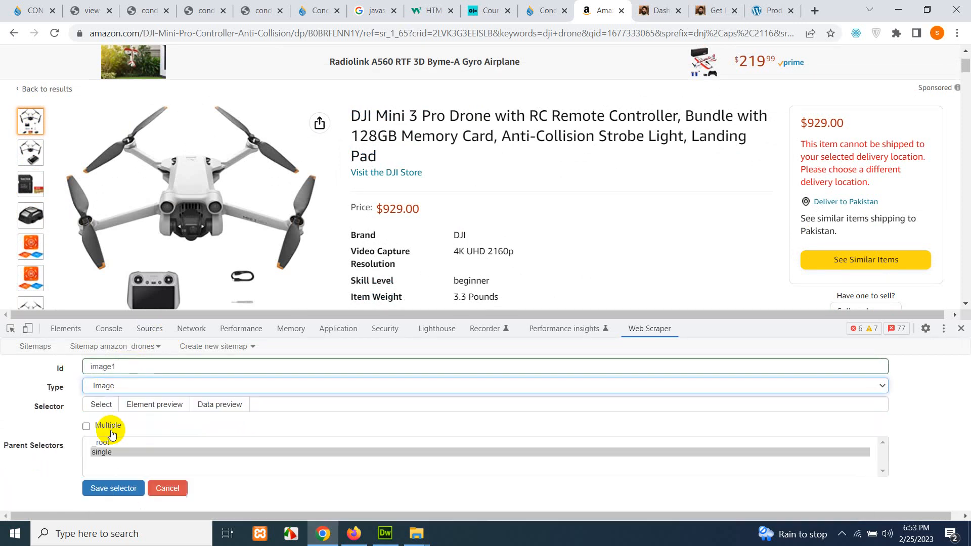
- Try using the second product thumbnail as the element for the image1 selector
{"action": "left_click", "coordinate": [105, 413]}
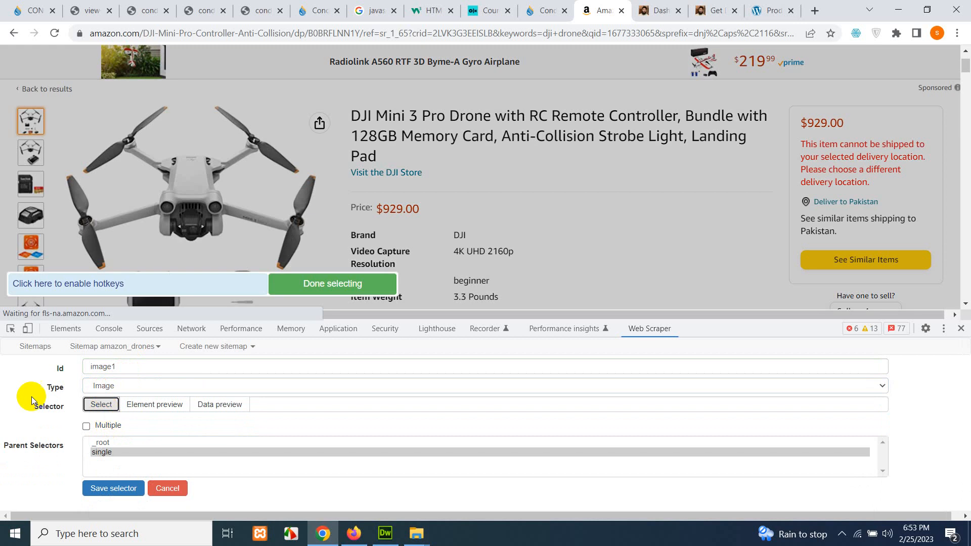
{"action": "left_click", "coordinate": [37, 152]}
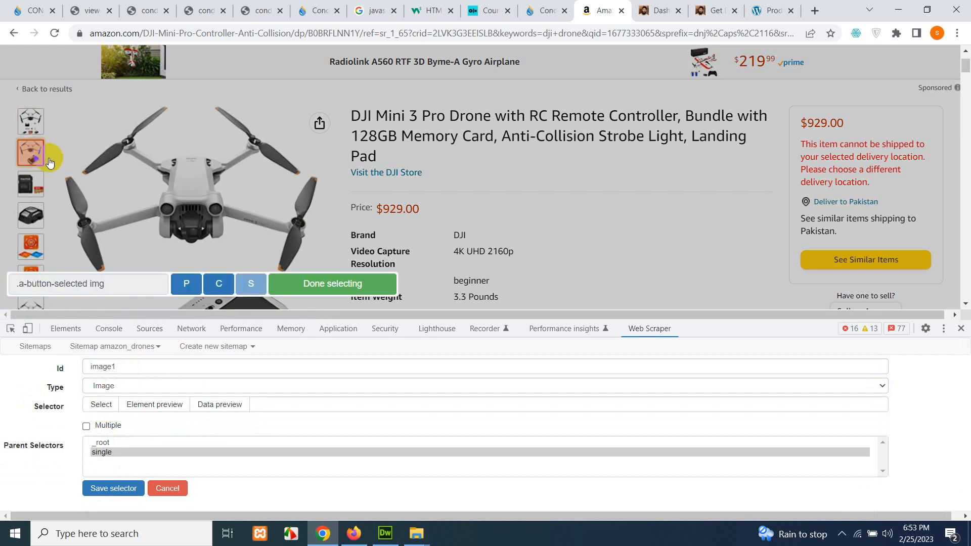
{"action": "left_click", "coordinate": [332, 284]}
- Pick the first product thumbnail as the image1 selector's element and save the selector
{"action": "left_click", "coordinate": [101, 406]}
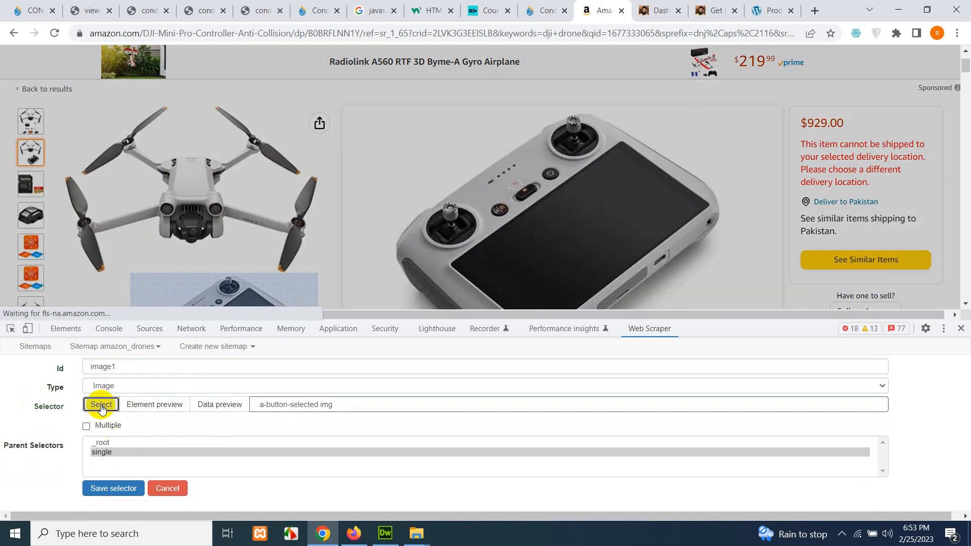
{"action": "left_click", "coordinate": [30, 121]}
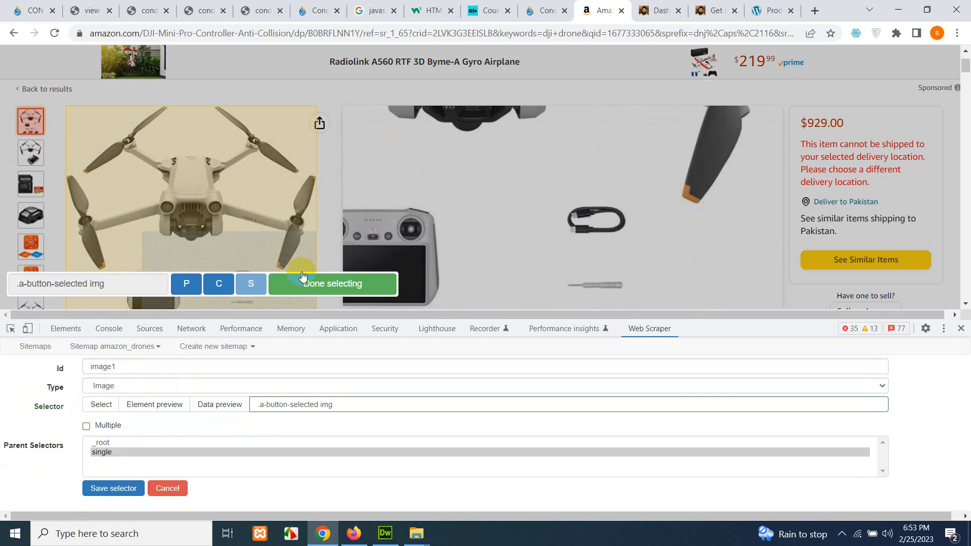
{"action": "left_click", "coordinate": [302, 277]}
{"action": "left_click", "coordinate": [114, 488]}
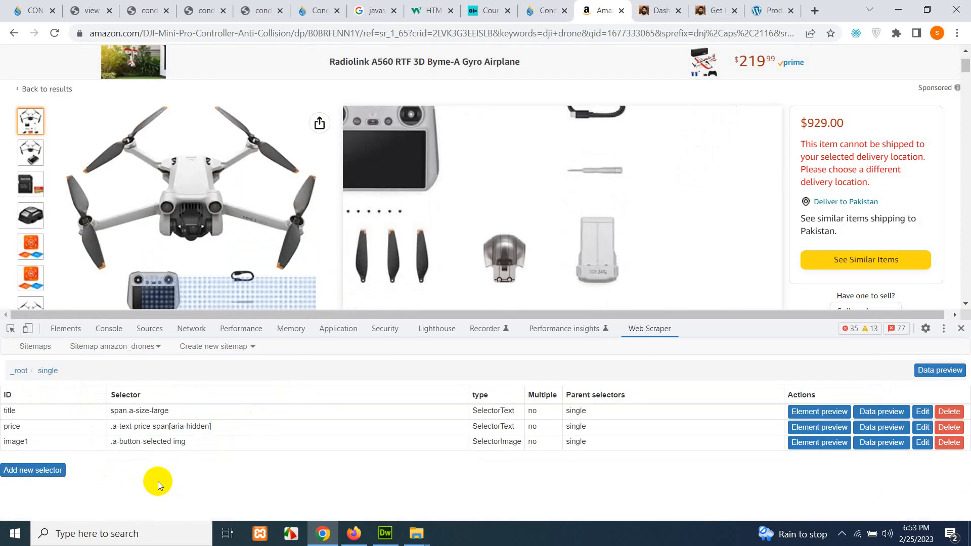
- Add an Image selector named image2 for the second product thumbnail and save it
{"action": "left_click", "coordinate": [46, 470]}
{"action": "left_click", "coordinate": [108, 368]}
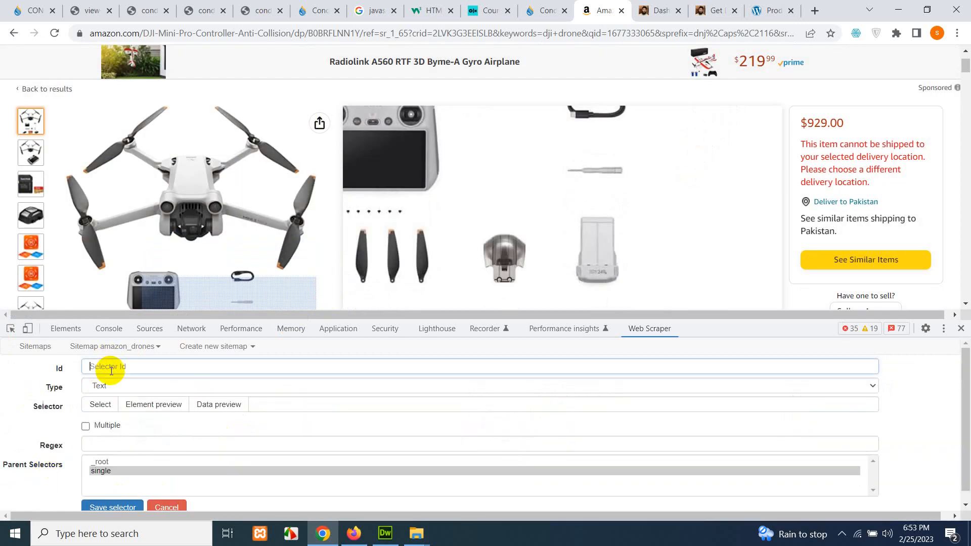
{"action": "type", "text": "image2"}
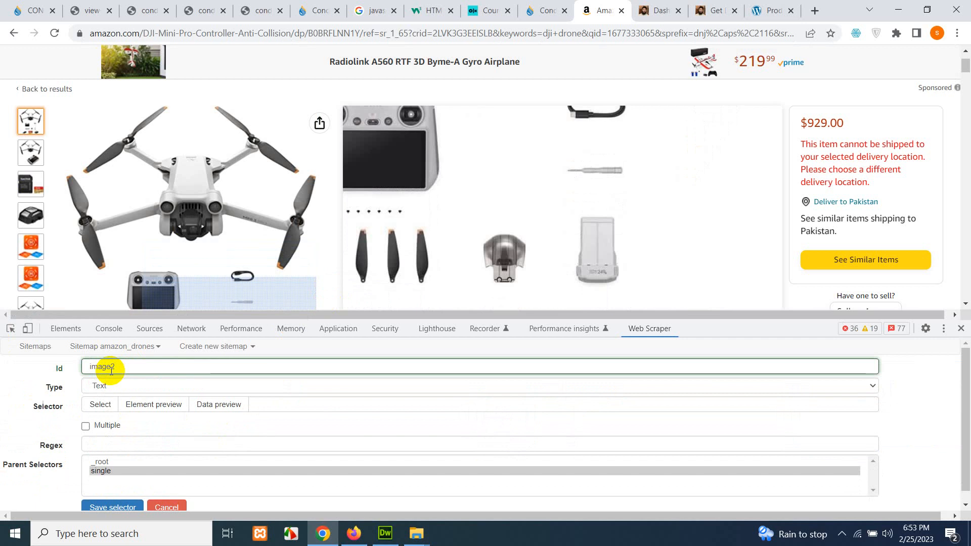
{"action": "left_click", "coordinate": [109, 386]}
{"action": "left_click", "coordinate": [114, 429]}
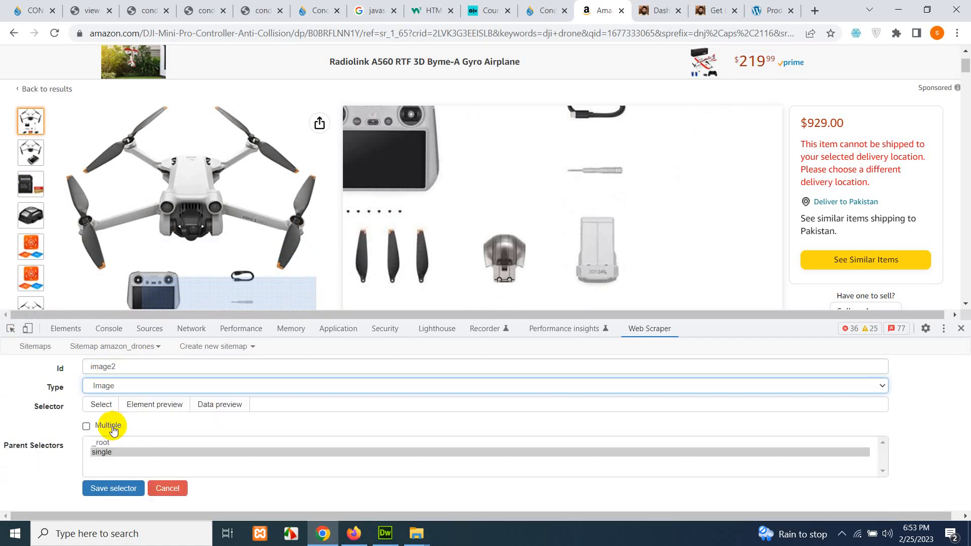
{"action": "left_click", "coordinate": [96, 404]}
{"action": "left_click", "coordinate": [31, 152]}
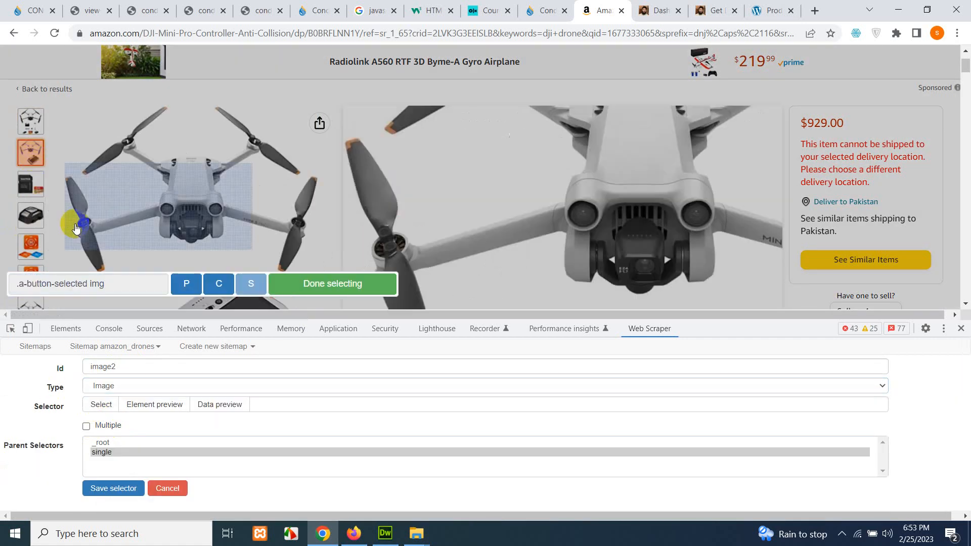
{"action": "left_click", "coordinate": [317, 283]}
{"action": "left_click", "coordinate": [112, 489]}
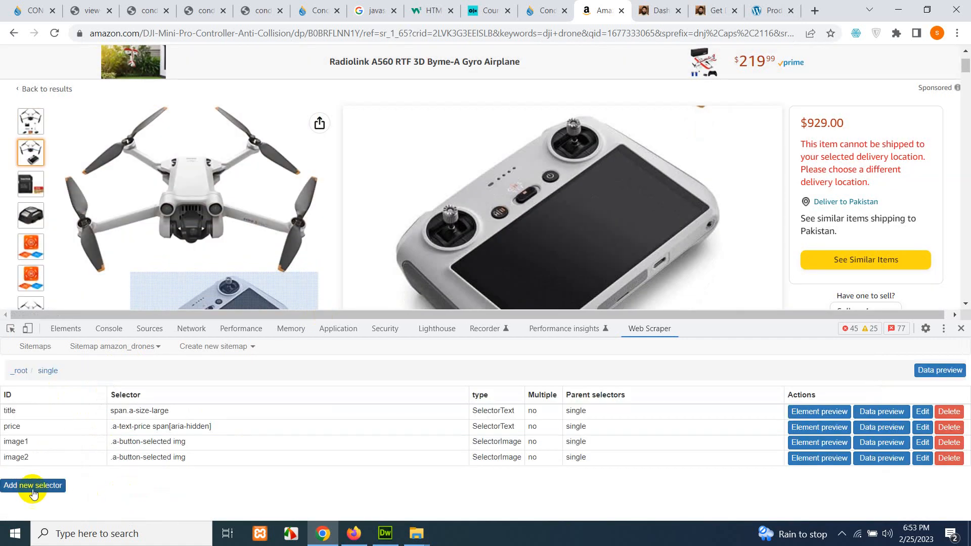
- Add an Image selector named image3 for the third product thumbnail, the memory card, and save it
{"action": "left_click", "coordinate": [30, 486]}
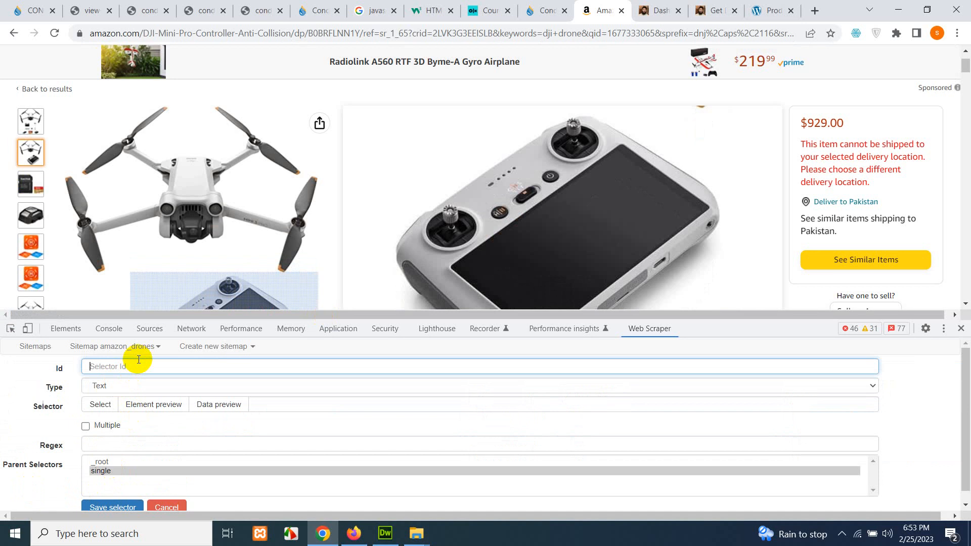
{"action": "type", "text": "image3"}
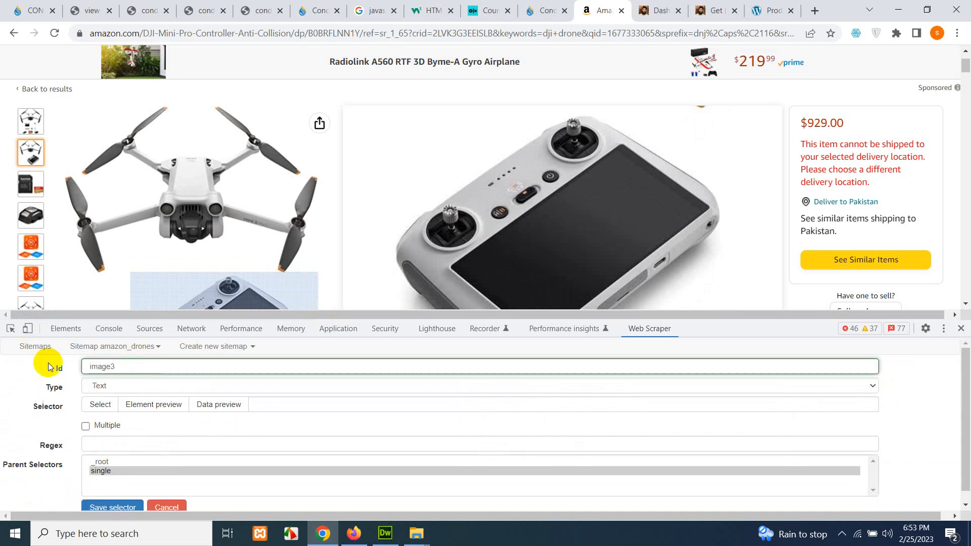
{"action": "left_click", "coordinate": [100, 387]}
{"action": "left_click", "coordinate": [104, 427]}
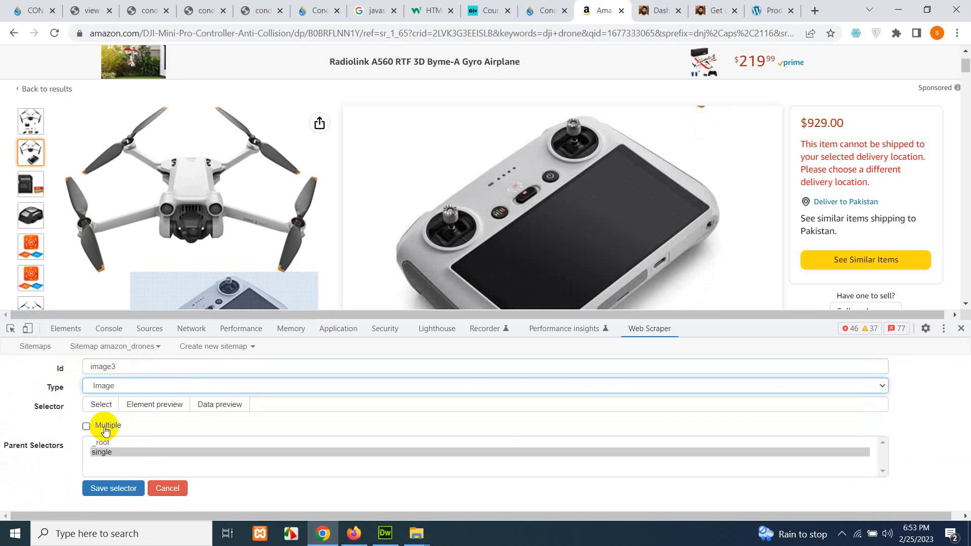
{"action": "left_click", "coordinate": [101, 405]}
{"action": "left_click", "coordinate": [29, 185]}
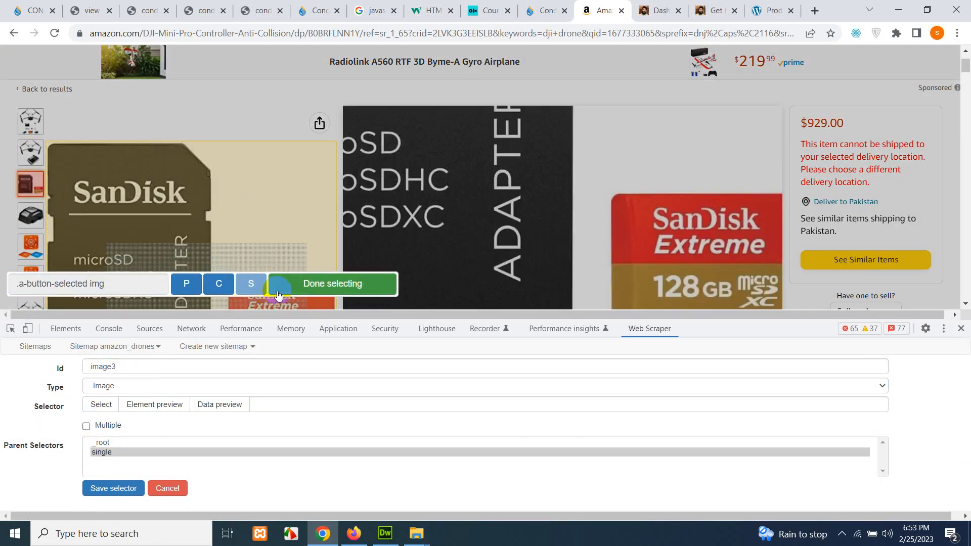
{"action": "left_click", "coordinate": [278, 284]}
{"action": "left_click", "coordinate": [119, 489]}
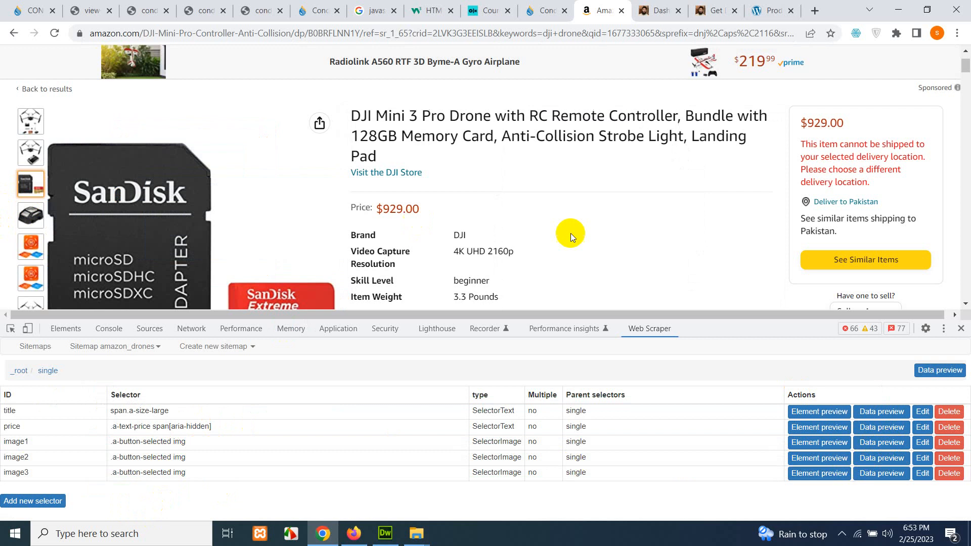
- Inspect the enlarged memory card image in the page's code and examine the magnifierLens element's background image URL
{"action": "right_click", "coordinate": [31, 189]}
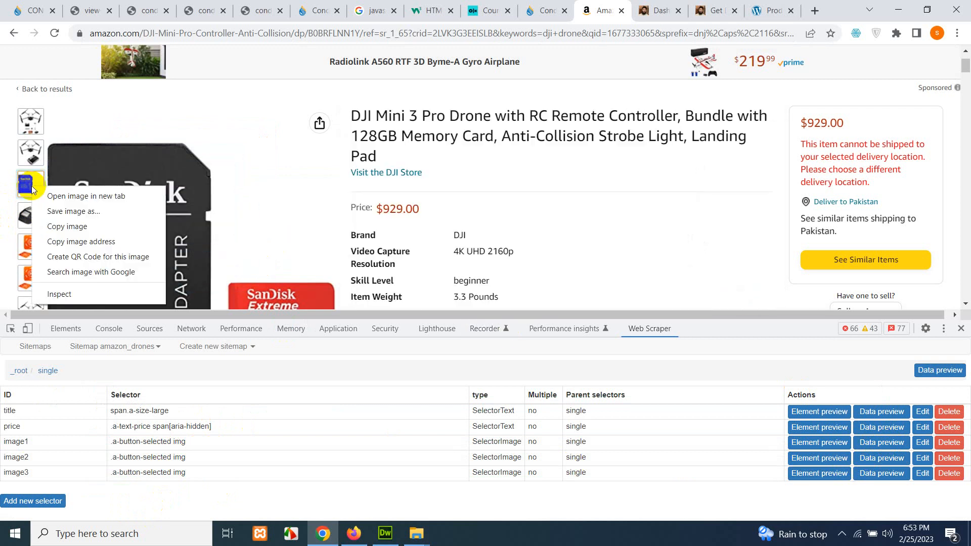
{"action": "left_click", "coordinate": [31, 187]}
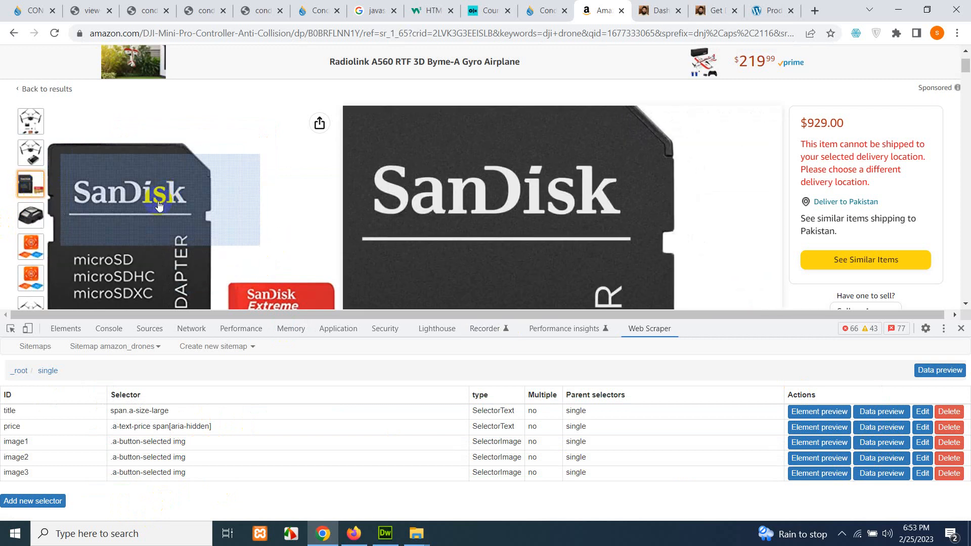
{"action": "right_click", "coordinate": [133, 203]}
{"action": "left_click", "coordinate": [172, 310]}
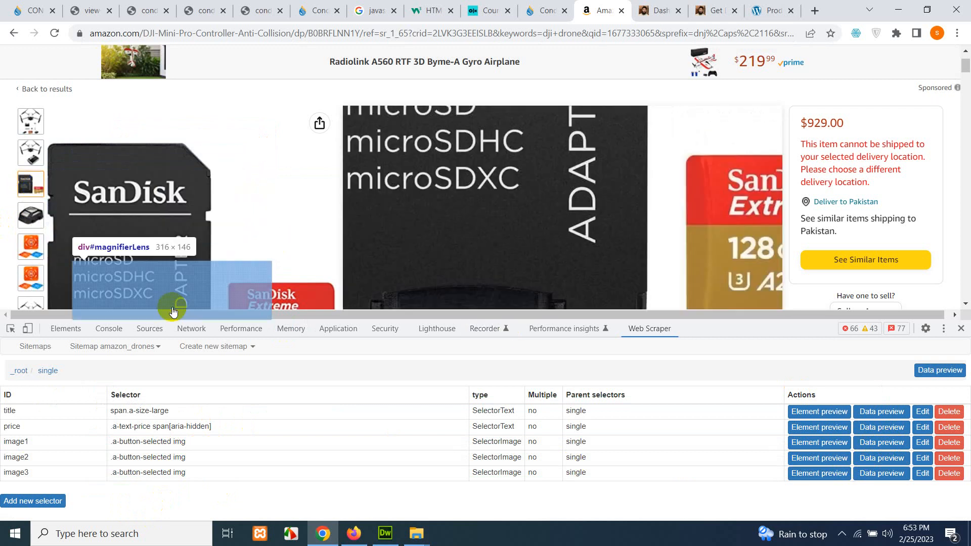
{"action": "mouse_move", "coordinate": [387, 401]}
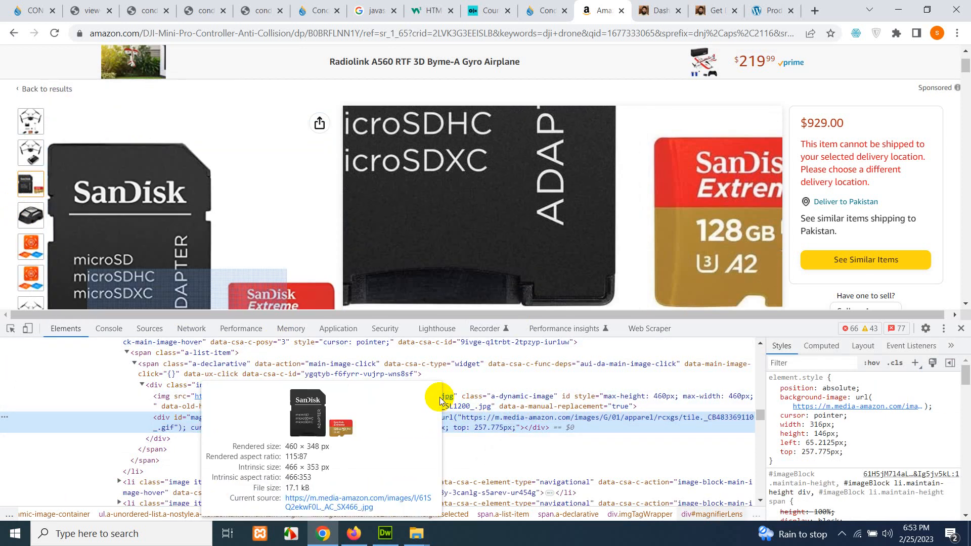
{"action": "double_click", "coordinate": [521, 423]}
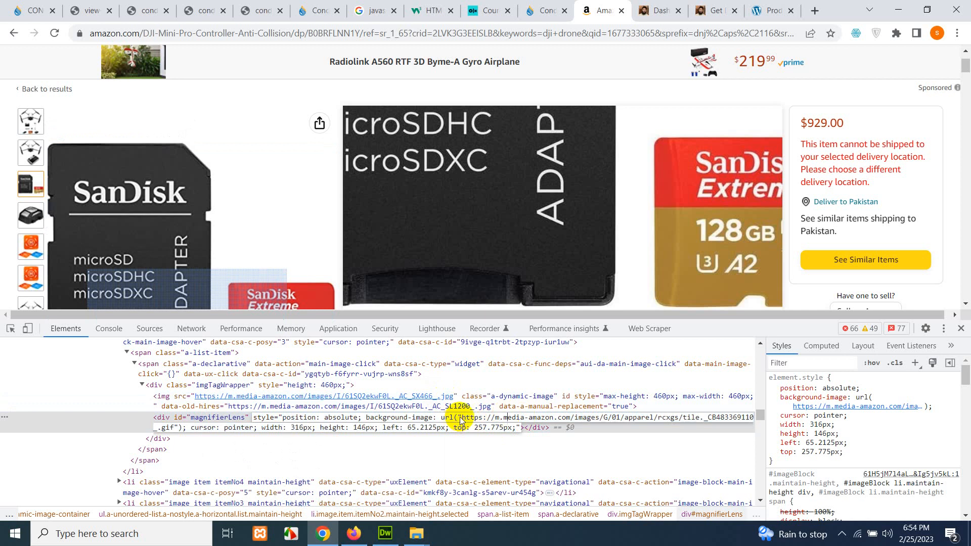
{"action": "left_click_drag", "start_coordinate": [462, 419], "coordinate": [579, 421]}
{"action": "left_click", "coordinate": [553, 418]}
- Copy the URL in the data-old-hires attribute of the memory card image's img element
{"action": "left_click", "coordinate": [354, 407]}
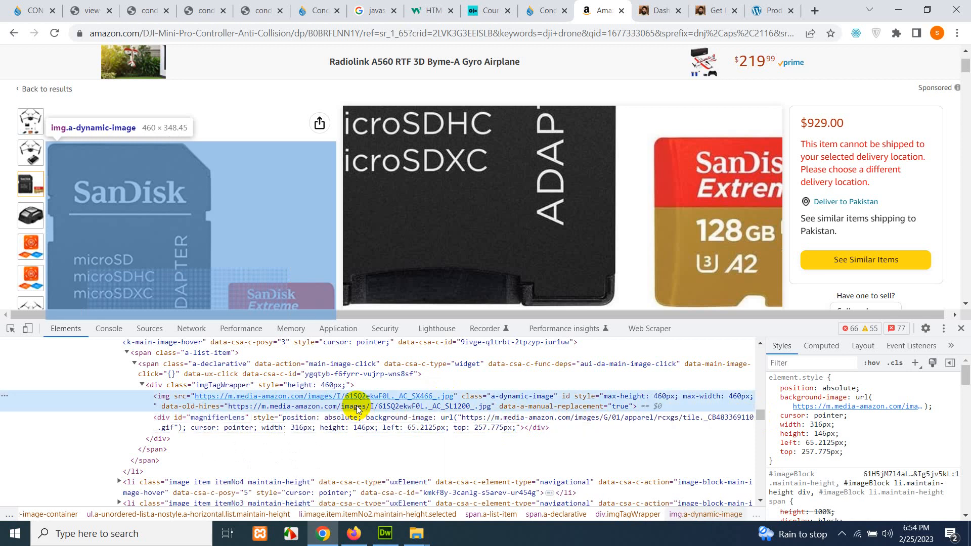
{"action": "double_click", "coordinate": [321, 408]}
{"action": "left_click", "coordinate": [320, 410]}
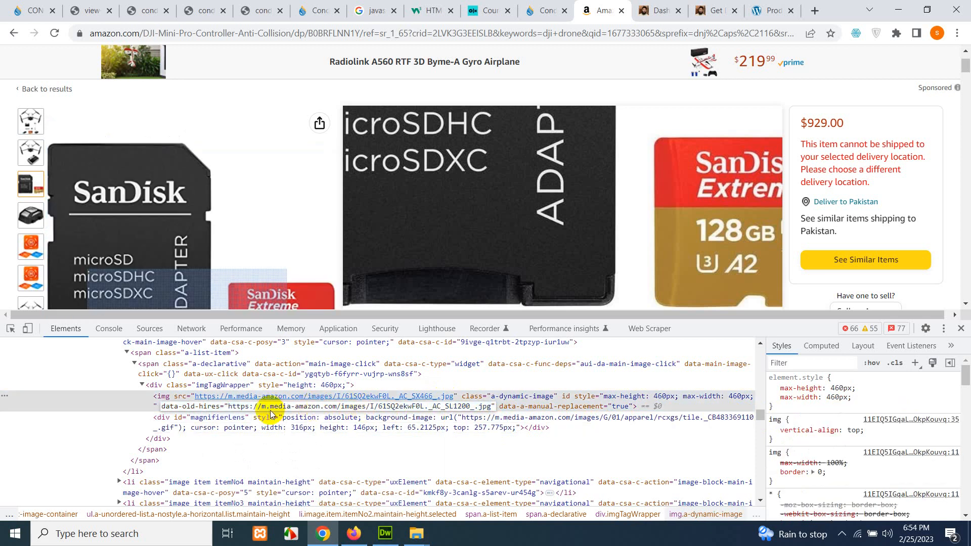
{"action": "left_click_drag", "start_coordinate": [228, 408], "coordinate": [488, 410]}
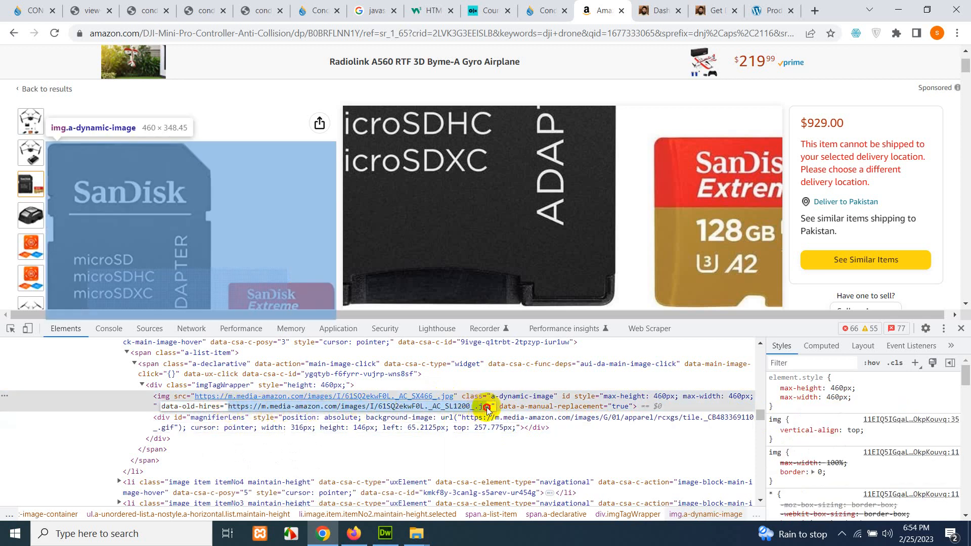
{"action": "right_click", "coordinate": [444, 411]}
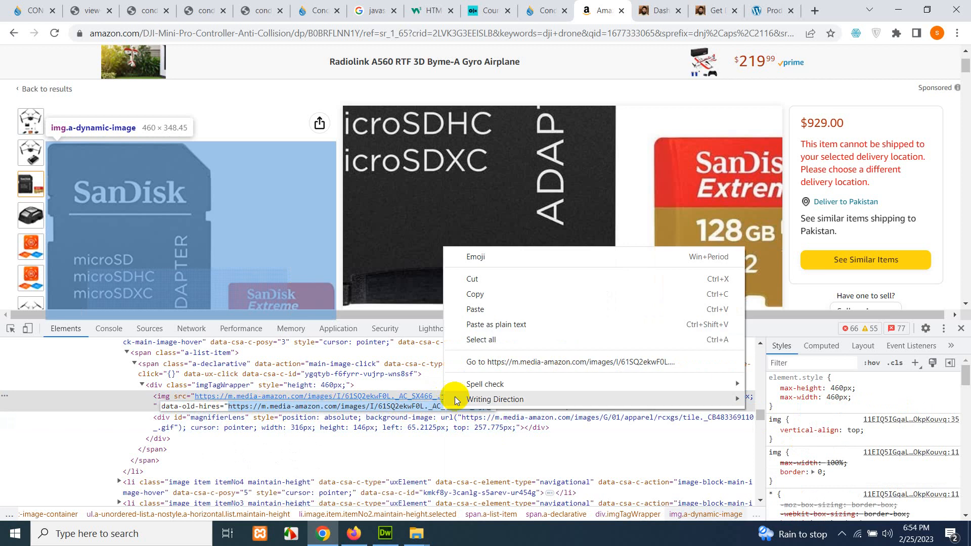
{"action": "left_click", "coordinate": [491, 298]}
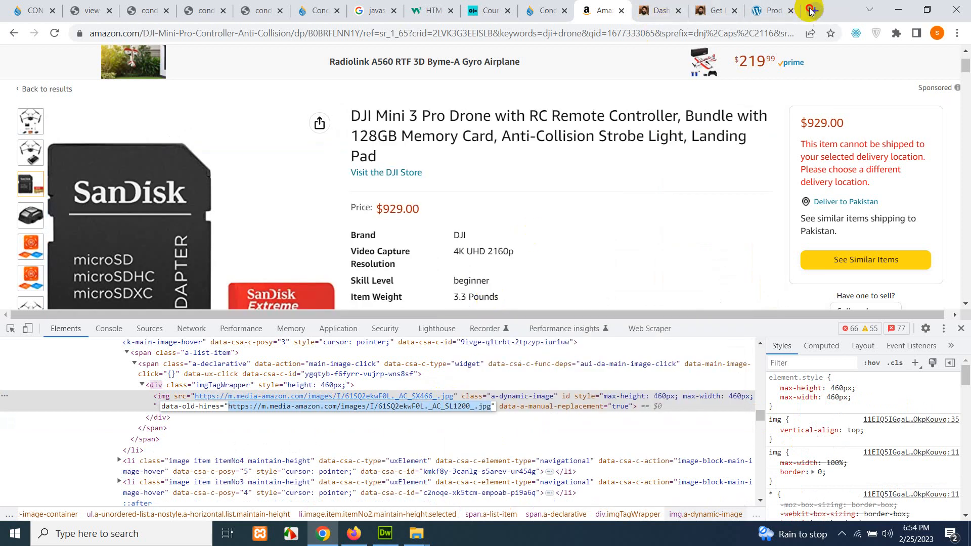
- Open the copied high-resolution image URL in a new browser tab
{"action": "left_click", "coordinate": [814, 10]}
{"action": "right_click", "coordinate": [622, 33]}
{"action": "left_click", "coordinate": [651, 119]}
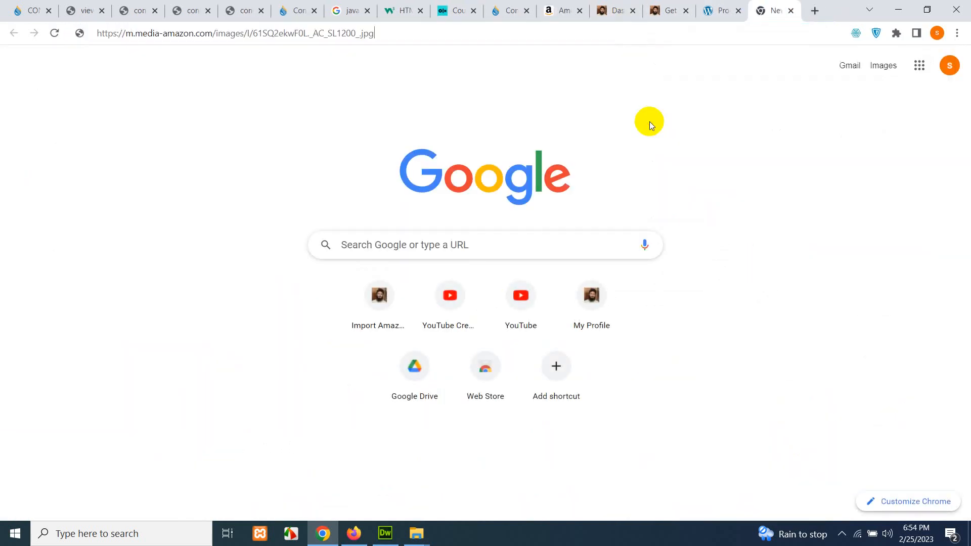
{"action": "key", "text": "Return"}
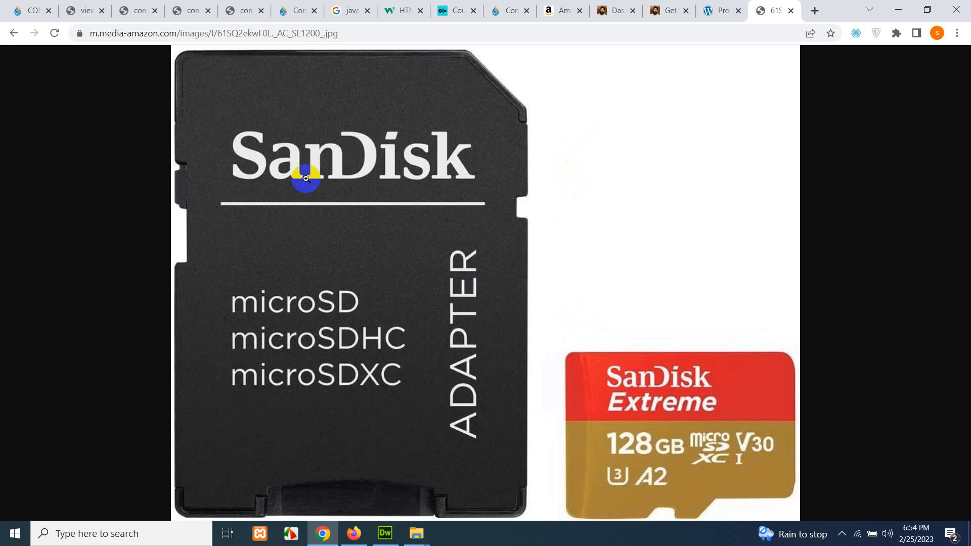
- Copy the complete address of the opened memory card image
{"action": "right_click", "coordinate": [284, 38]}
{"action": "left_click", "coordinate": [262, 34]}
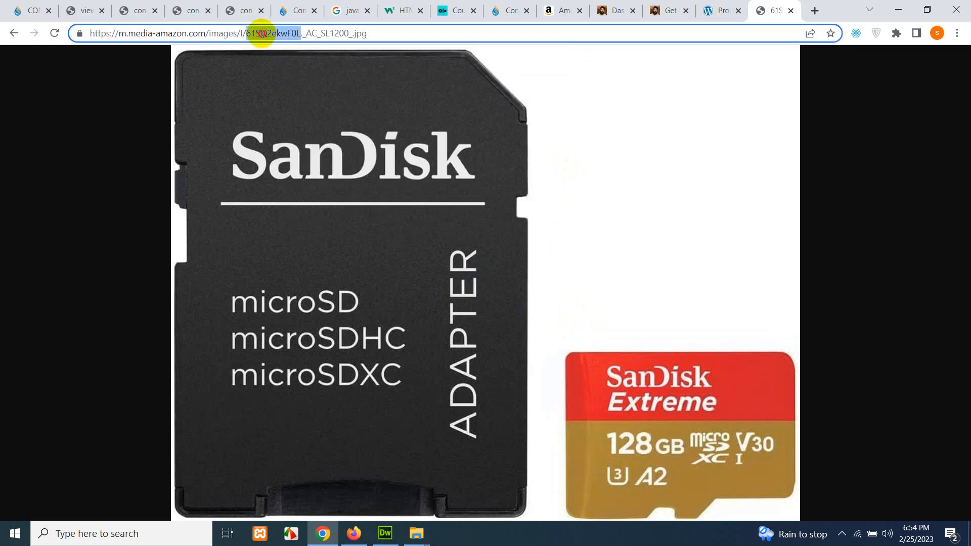
{"action": "left_click", "coordinate": [262, 35]}
{"action": "right_click", "coordinate": [263, 33]}
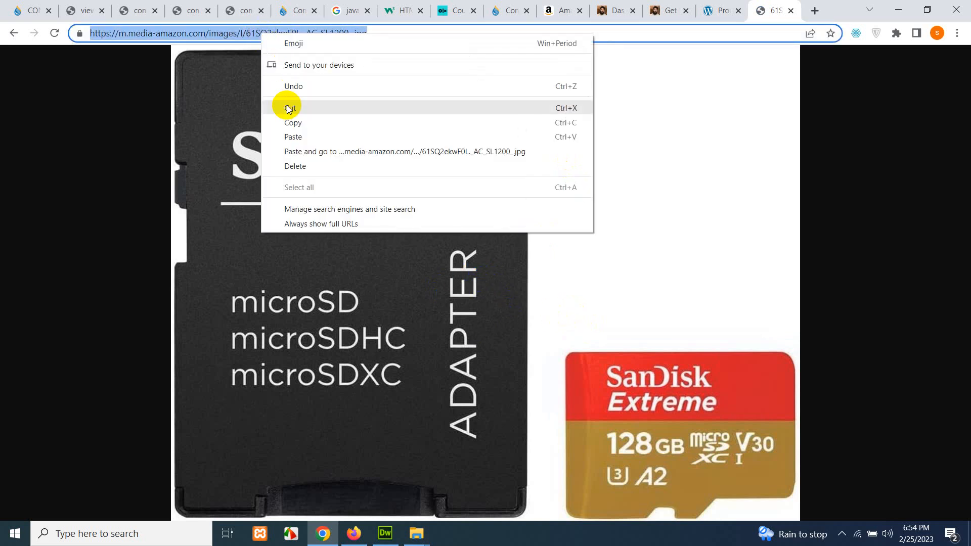
{"action": "left_click", "coordinate": [316, 123]}
- View the Amazon product page's source code and search it for the copied image URL
{"action": "left_click", "coordinate": [547, 11]}
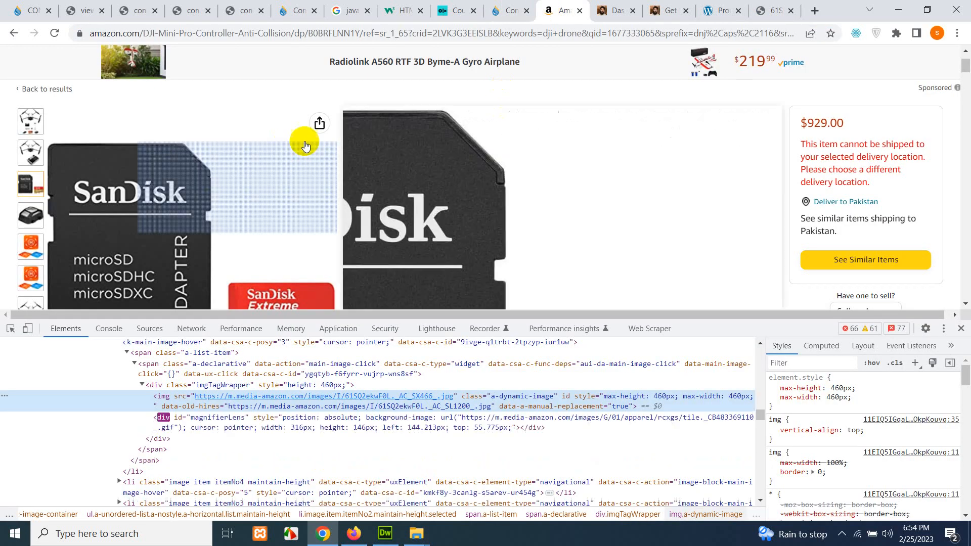
{"action": "right_click", "coordinate": [413, 122]}
{"action": "left_click", "coordinate": [471, 307]}
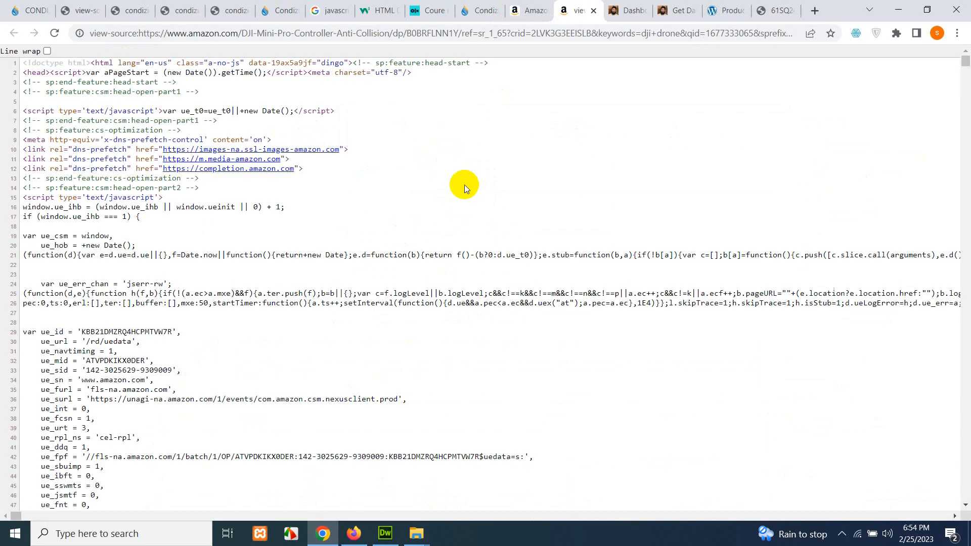
{"action": "right_click", "coordinate": [467, 150]}
{"action": "left_click", "coordinate": [448, 157]}
{"action": "key", "text": "ctrl+f"}
{"action": "right_click", "coordinate": [661, 58]}
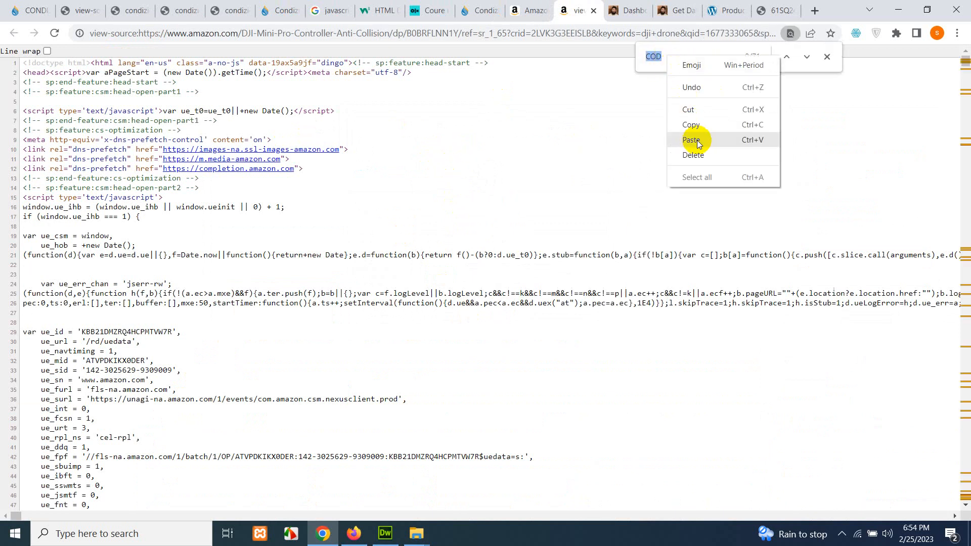
{"action": "left_click", "coordinate": [697, 140]}
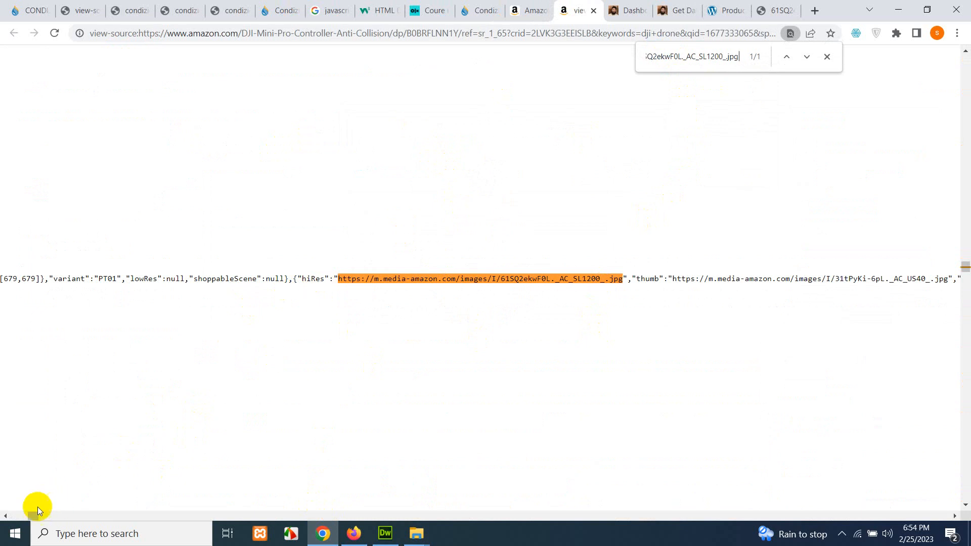
- Look through the code around the matched image URL and copy the {"hiRes":" text directly before it
{"action": "left_click_drag", "start_coordinate": [33, 516], "coordinate": [10, 514]}
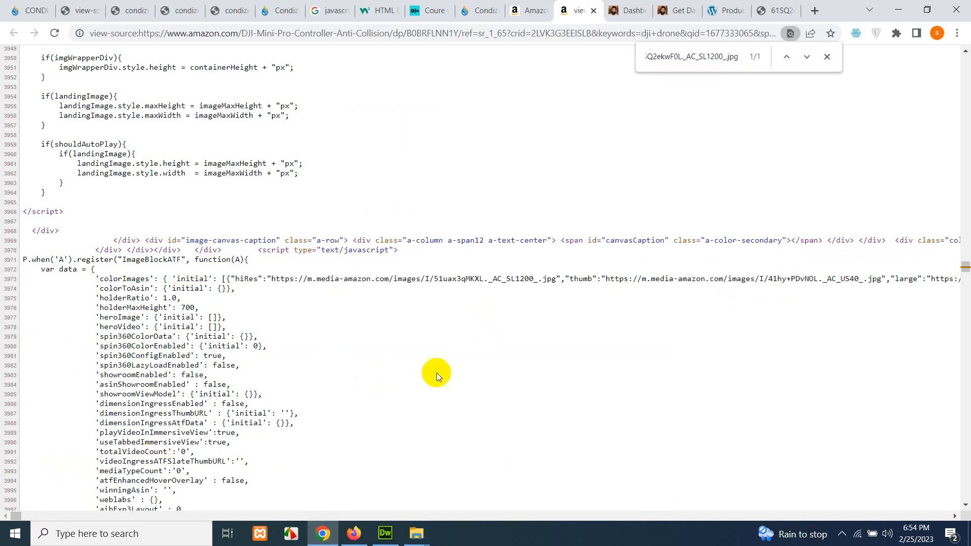
{"action": "left_click", "coordinate": [808, 56]}
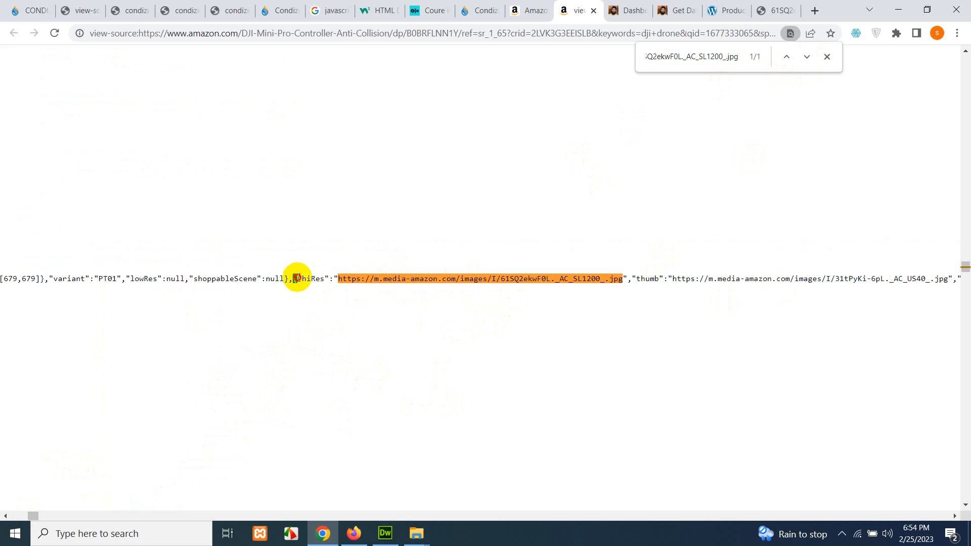
{"action": "left_click_drag", "start_coordinate": [295, 279], "coordinate": [330, 278]}
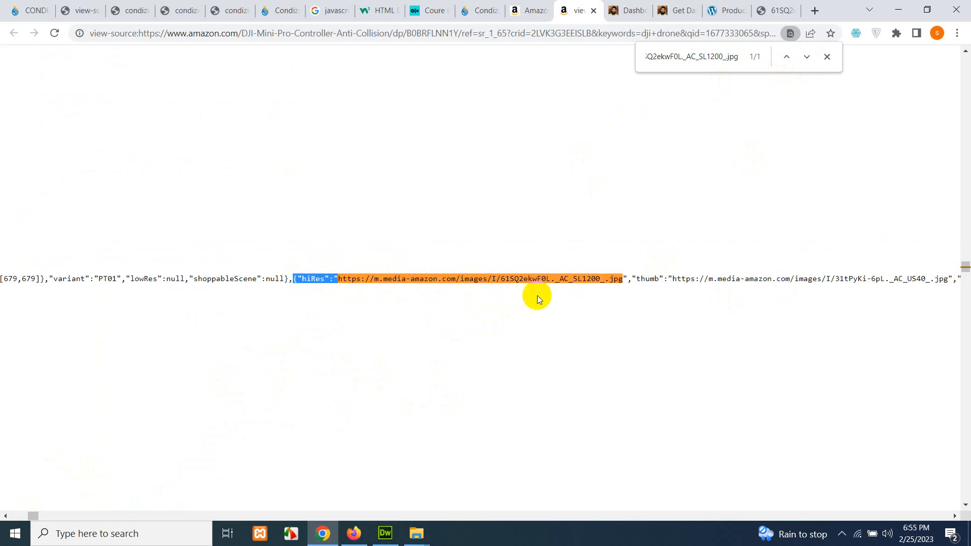
{"action": "right_click", "coordinate": [324, 278]}
{"action": "left_click", "coordinate": [348, 289]}
- Edit the image1 selector in Web Scraper, setting its element to body and its type to HTML
{"action": "left_click", "coordinate": [541, 4]}
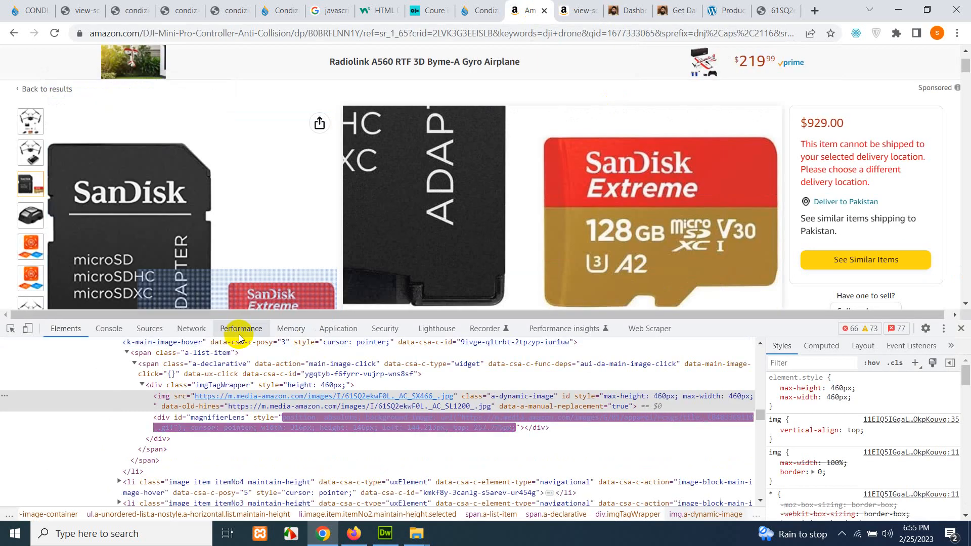
{"action": "left_click", "coordinate": [623, 333]}
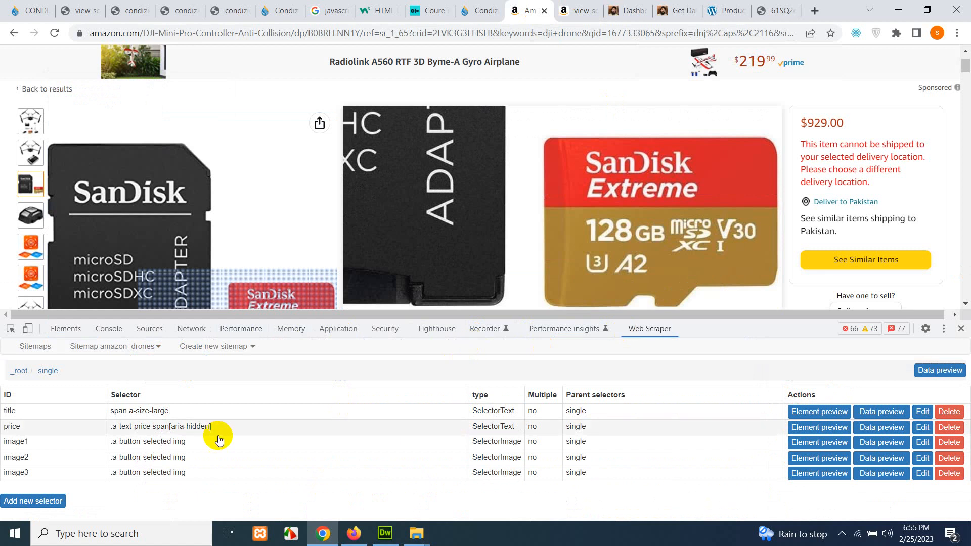
{"action": "left_click", "coordinate": [924, 444]}
{"action": "left_click_drag", "start_coordinate": [340, 405], "coordinate": [232, 400]}
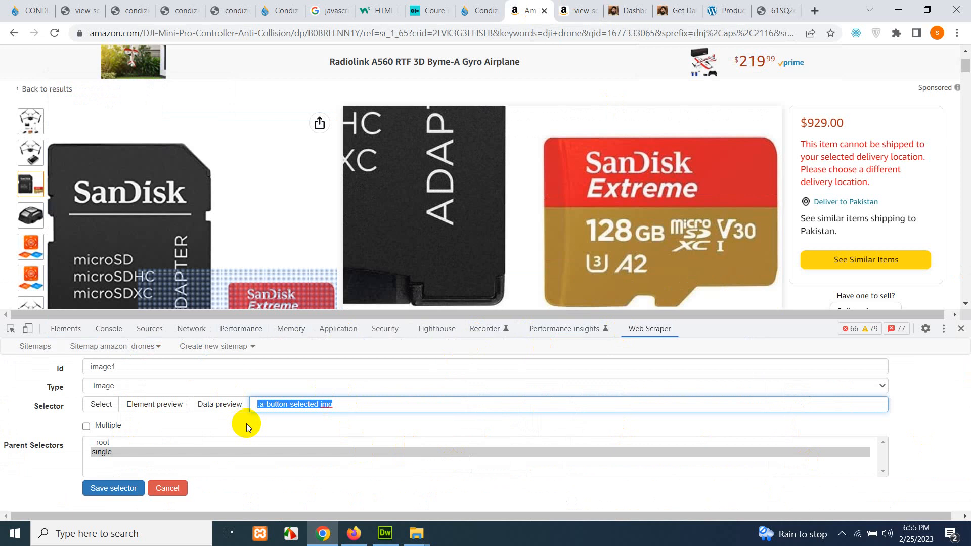
{"action": "type", "text": "body"}
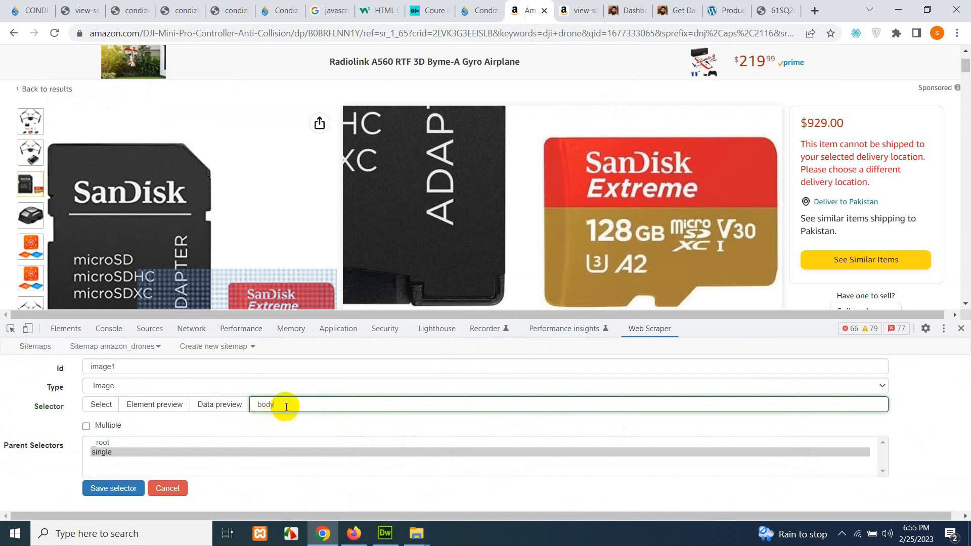
{"action": "left_click", "coordinate": [123, 389]}
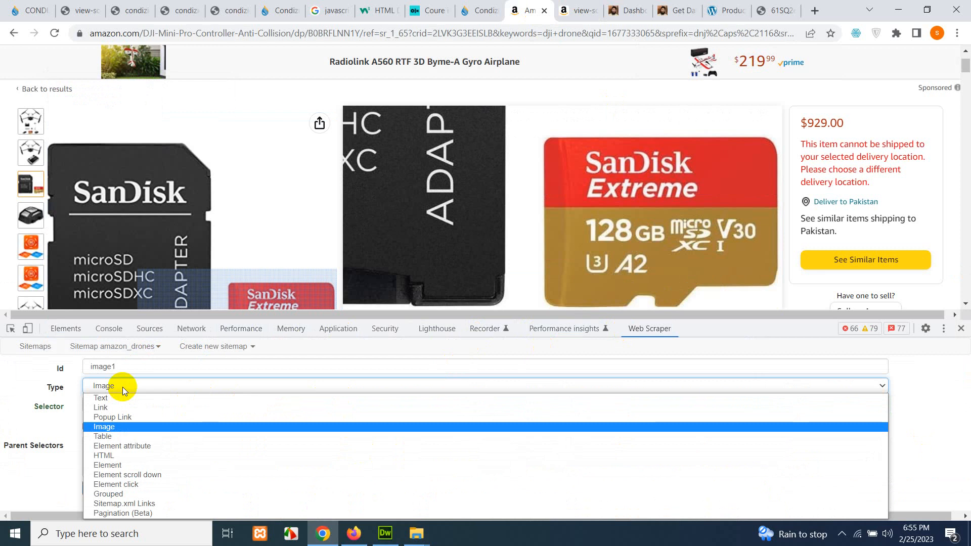
{"action": "left_click", "coordinate": [119, 455]}
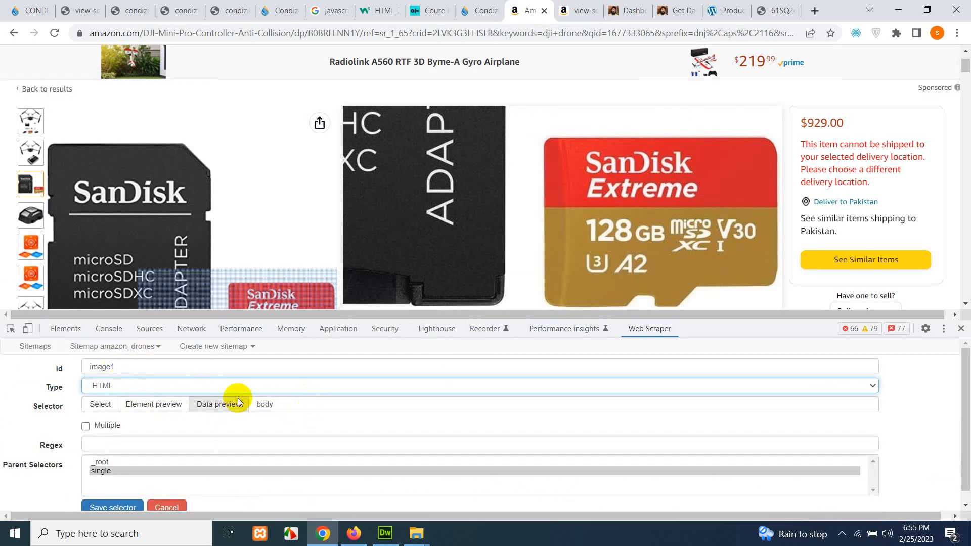
- Set the image1 selector's regex to {"hiRes":"(.*) and preview the data it extracts
{"action": "left_click", "coordinate": [159, 443]}
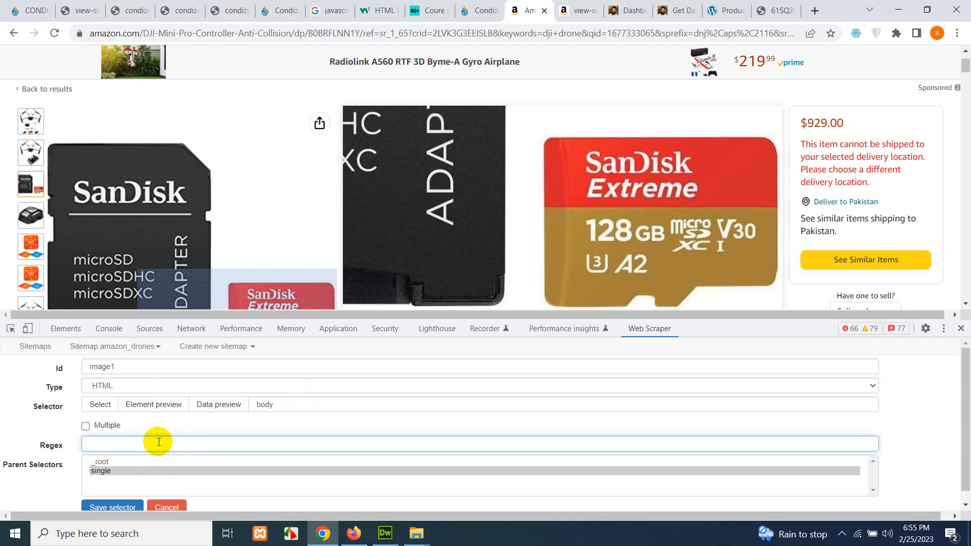
{"action": "key", "text": "ctrl+v"}
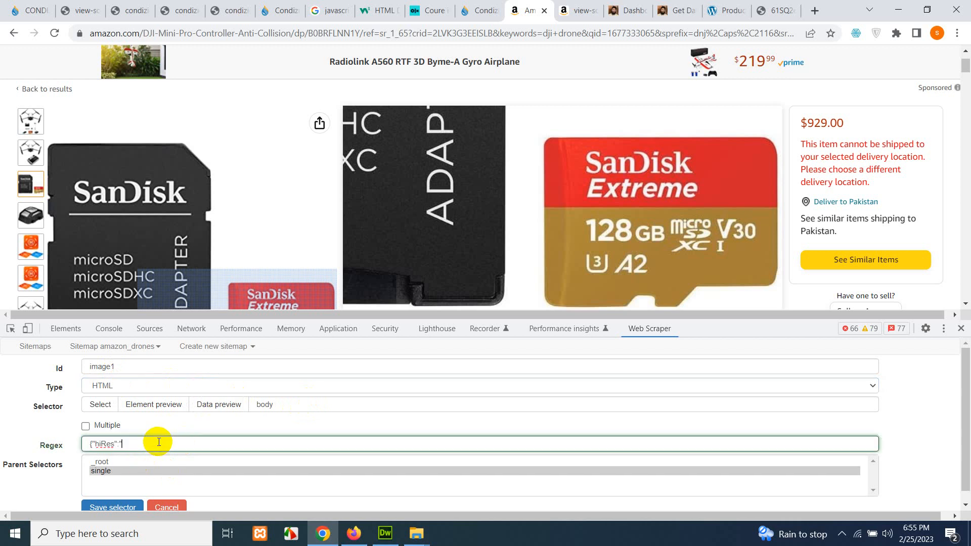
{"action": "type", "text": "("}
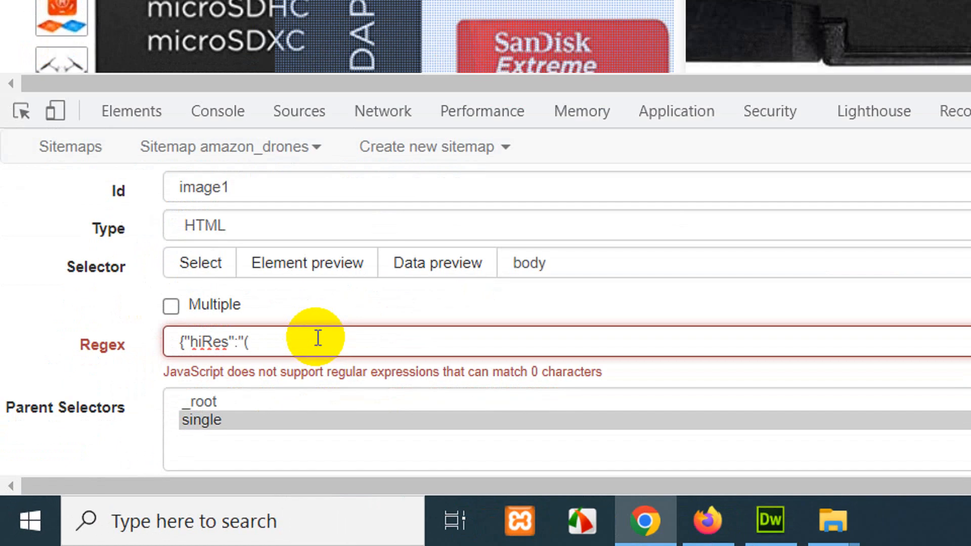
{"action": "type", "text": ".*)"}
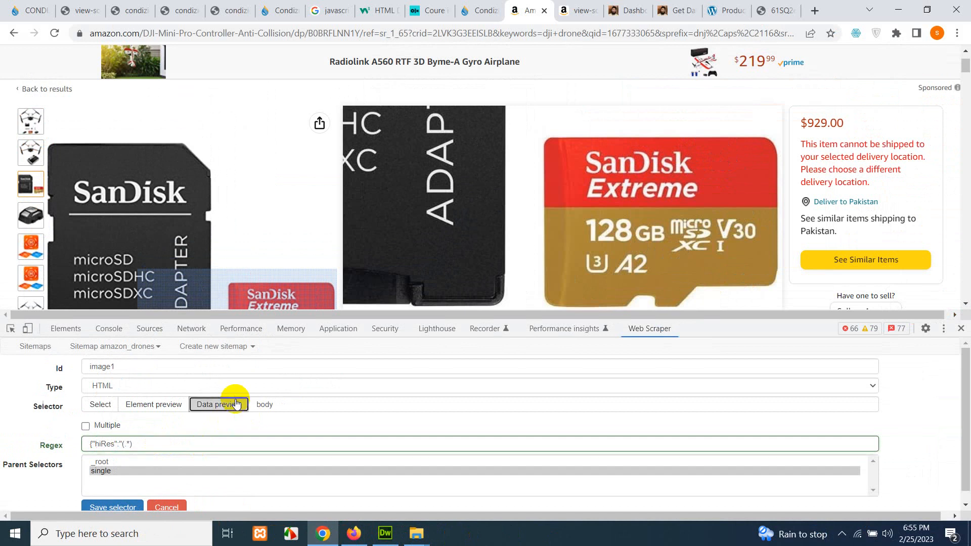
{"action": "left_click", "coordinate": [437, 262]}
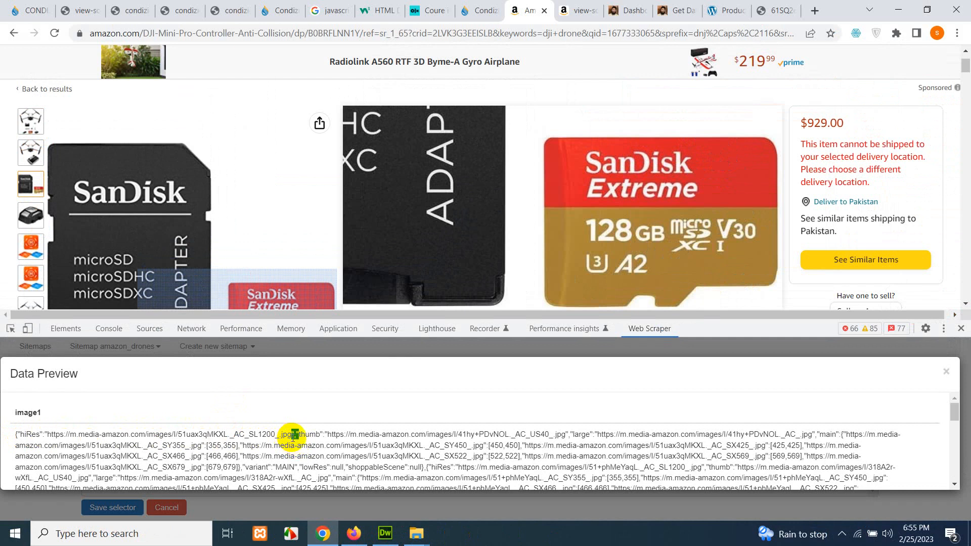
{"action": "right_click", "coordinate": [293, 435]}
{"action": "left_click", "coordinate": [321, 359]}
{"action": "left_click", "coordinate": [946, 372]}
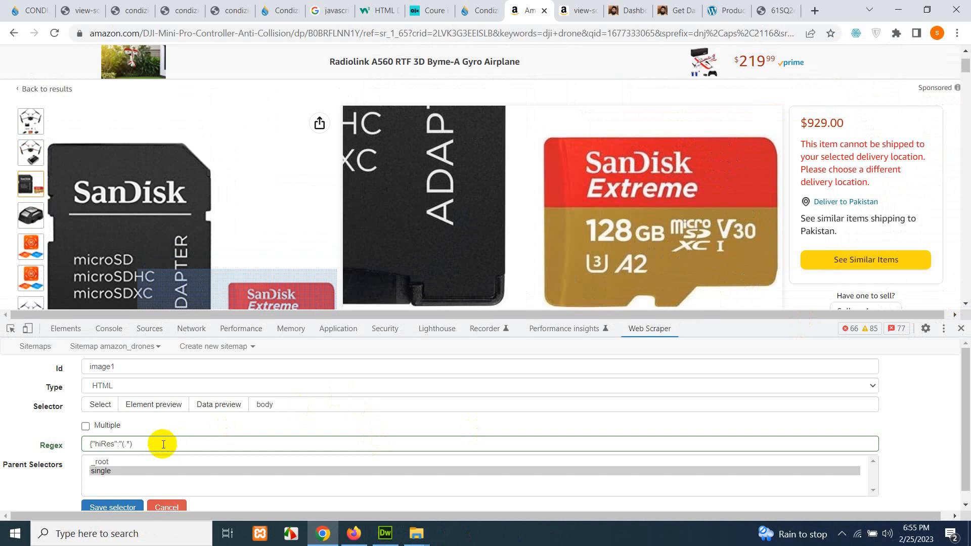
- Try extending the image1 regex to {"hiRes":"(.*)"," and preview the extracted data
{"action": "left_click", "coordinate": [162, 445]}
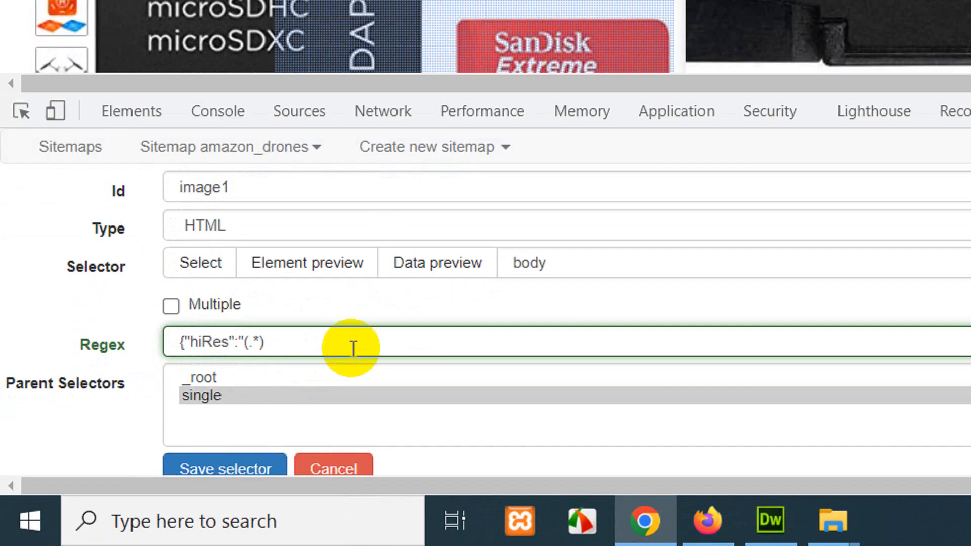
{"action": "type", "text": "\","}
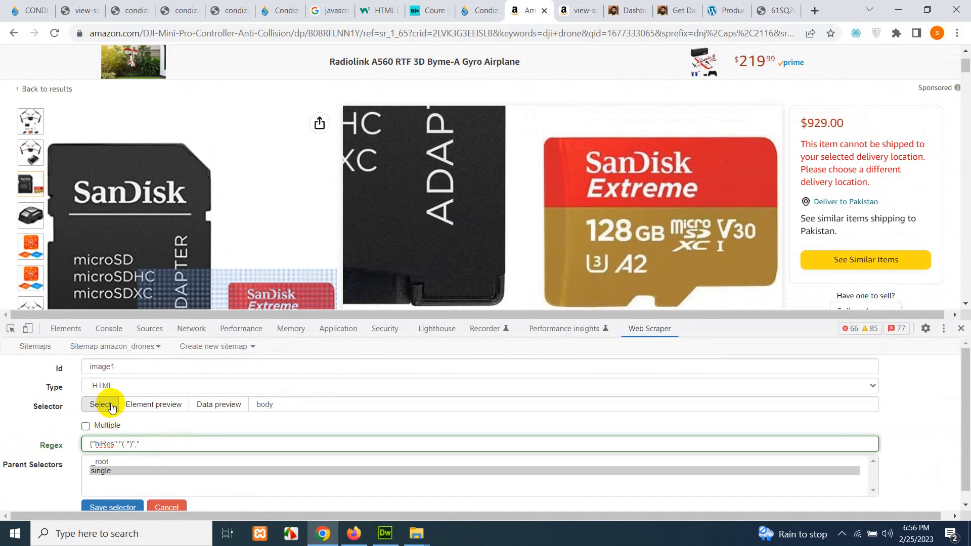
{"action": "left_click", "coordinate": [291, 357]}
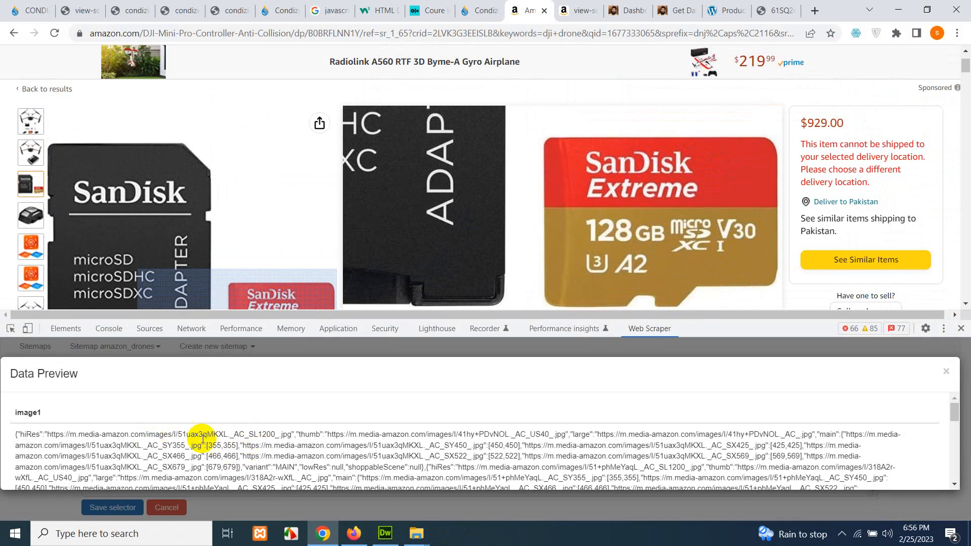
{"action": "left_click", "coordinate": [945, 372]}
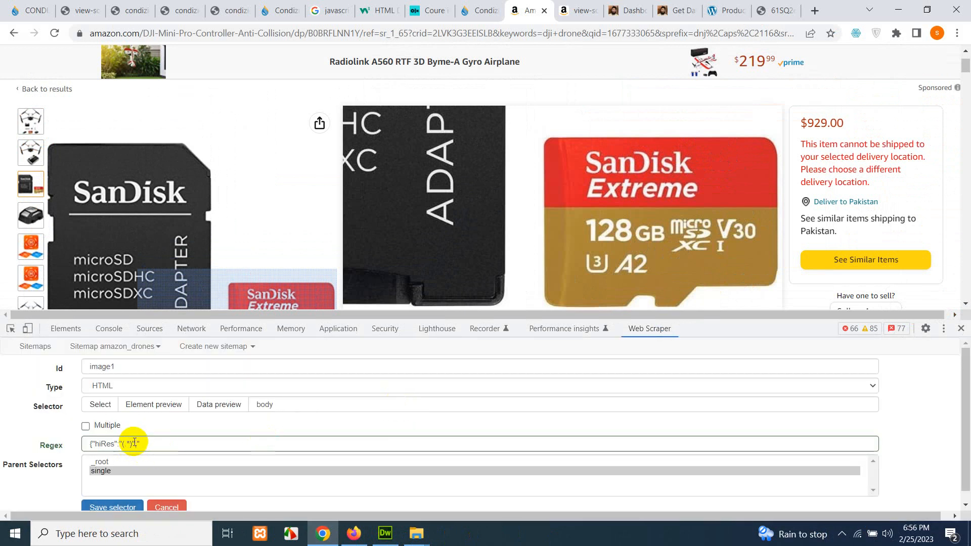
- Try shortening the image1 regex to {"hiRes":"(.*), and preview the extracted data again
{"action": "left_click", "coordinate": [133, 443]}
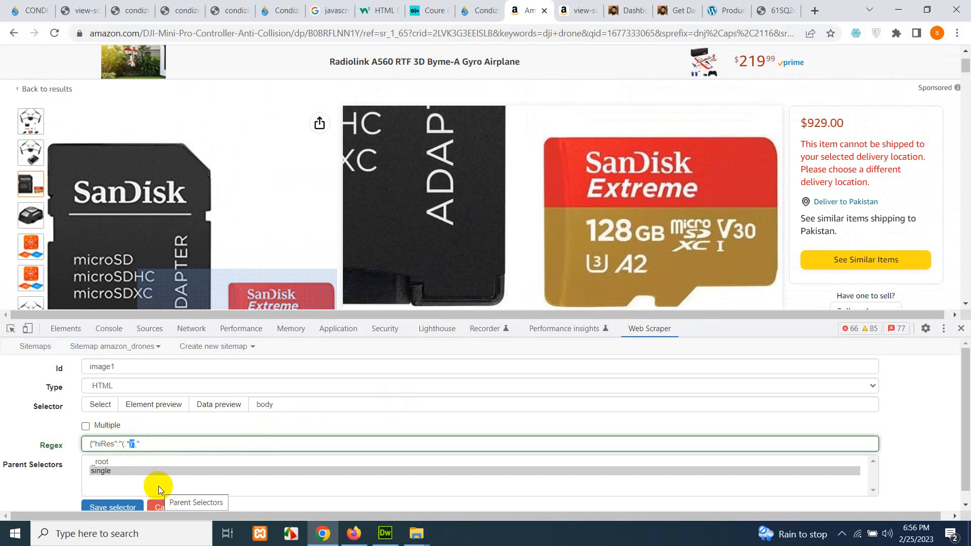
{"action": "key", "text": "BackSpace"}
{"action": "key", "text": "End"}
{"action": "key", "text": "BackSpace"}
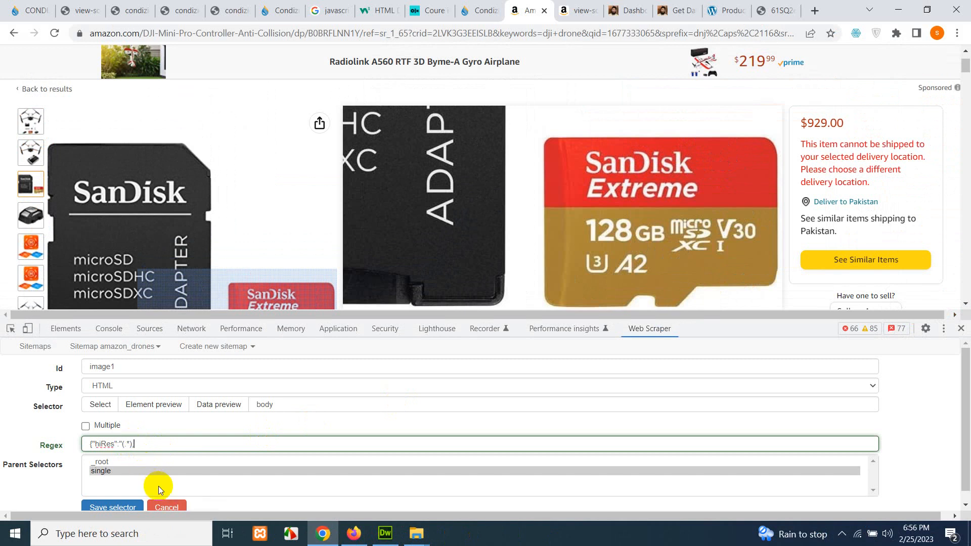
{"action": "left_click", "coordinate": [234, 406]}
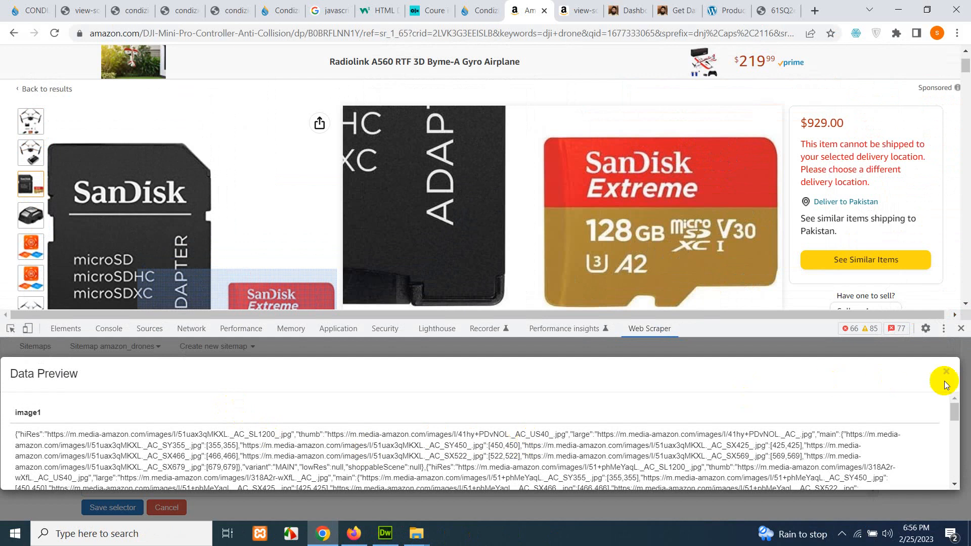
{"action": "left_click", "coordinate": [948, 375]}
- Make the image1 regex match lazily as {"hiRes":"(.*?) and preview the extracted data
{"action": "left_click", "coordinate": [157, 447]}
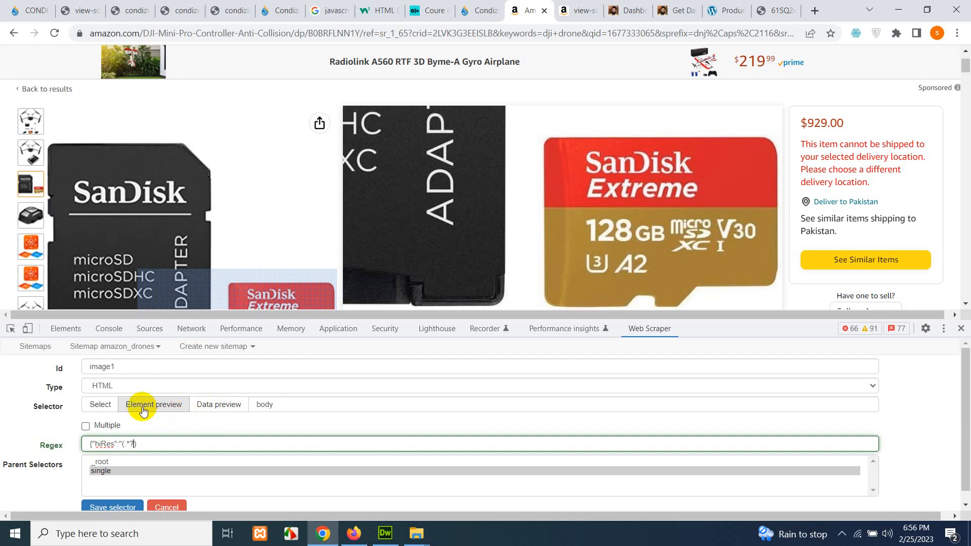
{"action": "left_click", "coordinate": [210, 406]}
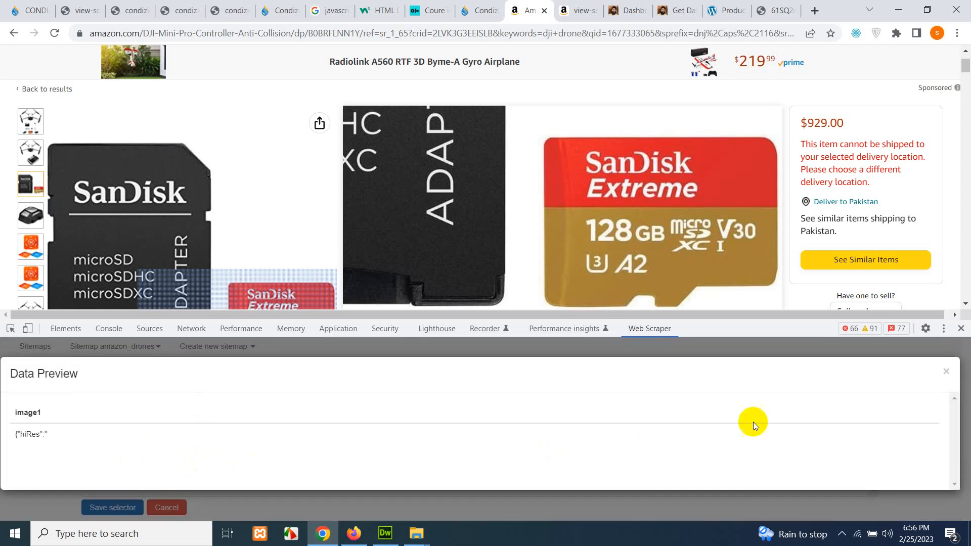
{"action": "left_click", "coordinate": [960, 365]}
- Add a closing comma so the image1 regex reads {"hiRes":"(.*?), and preview the extracted data
{"action": "left_click", "coordinate": [344, 448]}
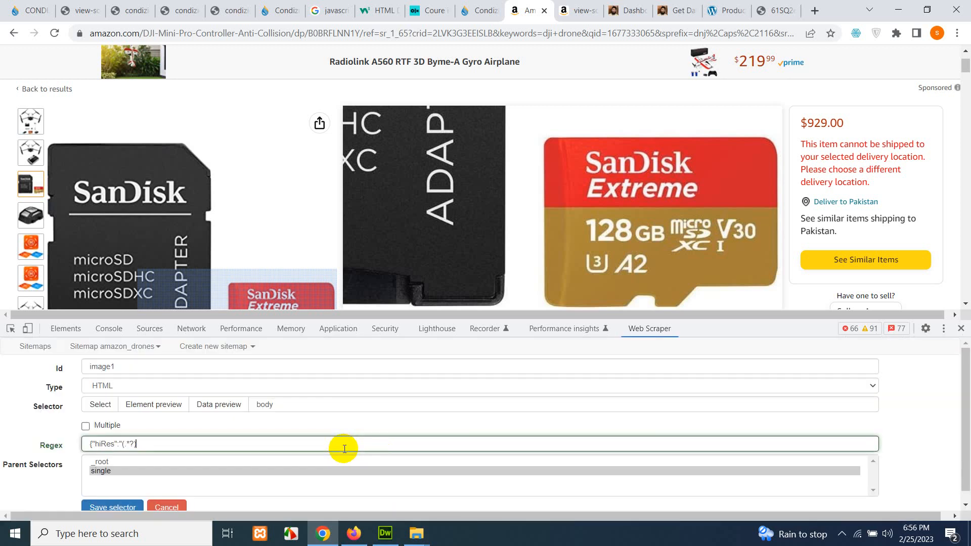
{"action": "type", "text": "\","}
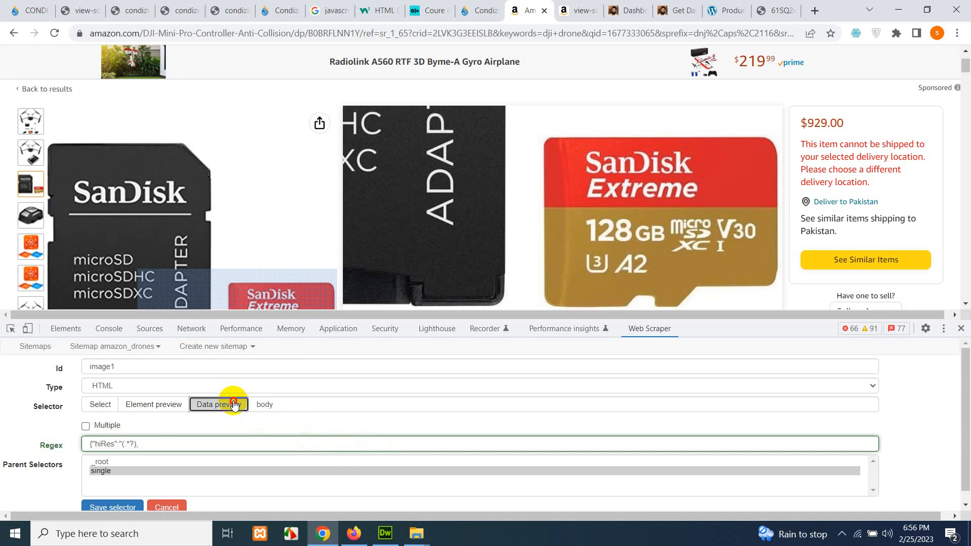
{"action": "left_click", "coordinate": [219, 404]}
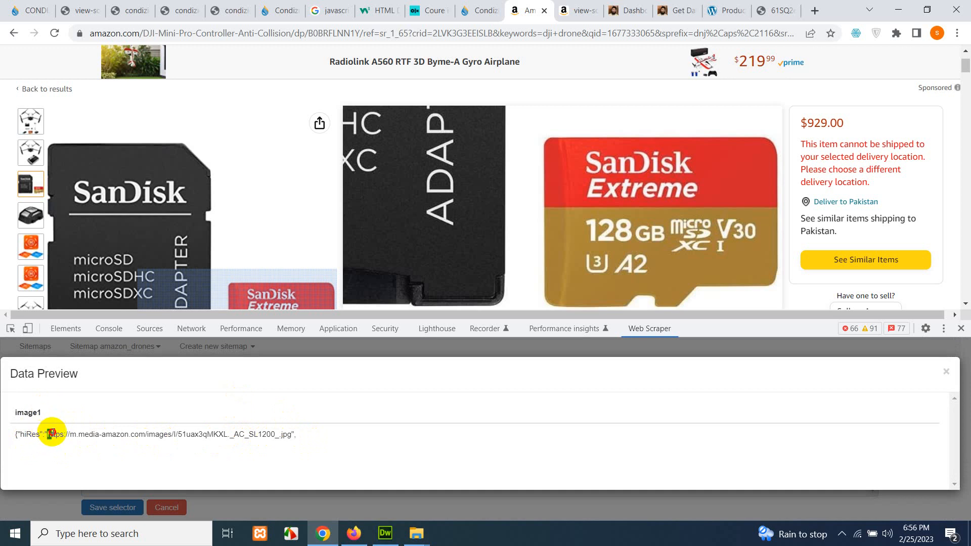
- Open the image URL from the data preview in a new tab to check it, return to the product page and close the preview
{"action": "mouse_move", "coordinate": [50, 434]}
{"action": "left_mouse_down"}
{"action": "mouse_move", "coordinate": [293, 434]}
{"action": "mouse_move", "coordinate": [50, 434]}
{"action": "left_mouse_up"}
{"action": "left_click", "coordinate": [294, 436]}
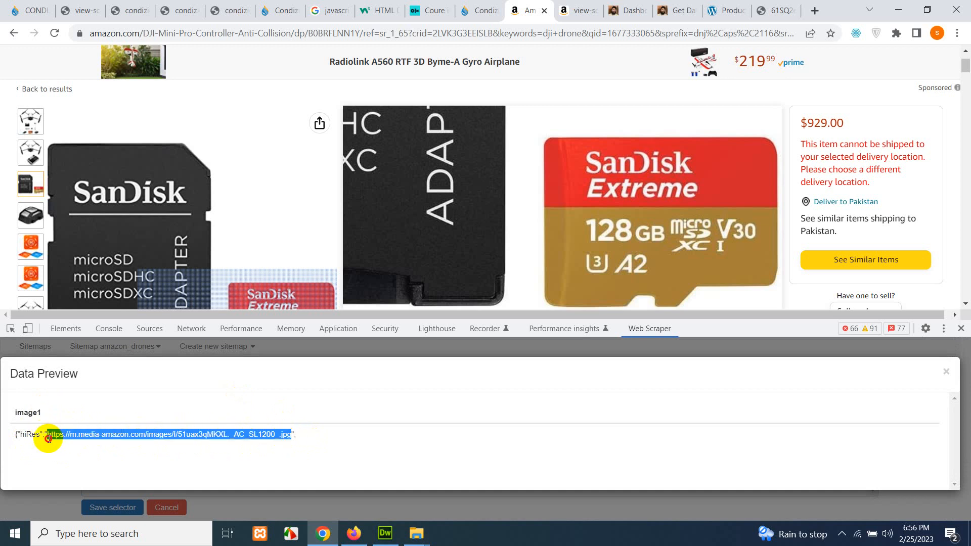
{"action": "right_click", "coordinate": [62, 435]}
{"action": "left_click", "coordinate": [133, 474]}
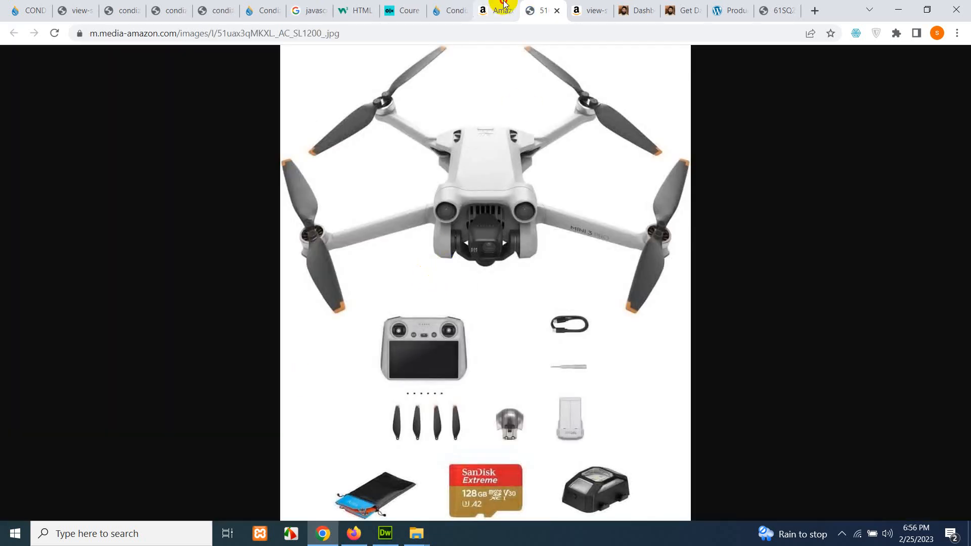
{"action": "left_click", "coordinate": [505, 6]}
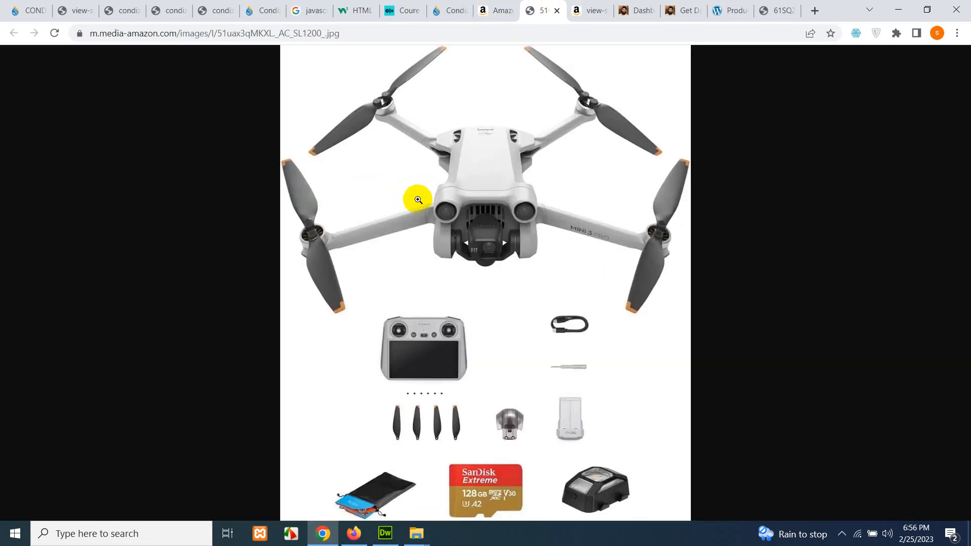
{"action": "left_click", "coordinate": [498, 7]}
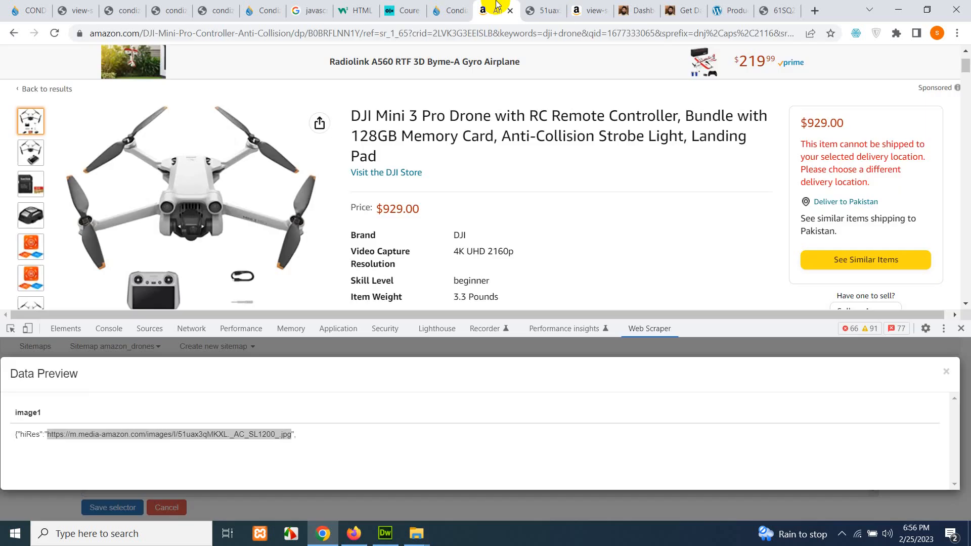
{"action": "left_click", "coordinate": [945, 373]}
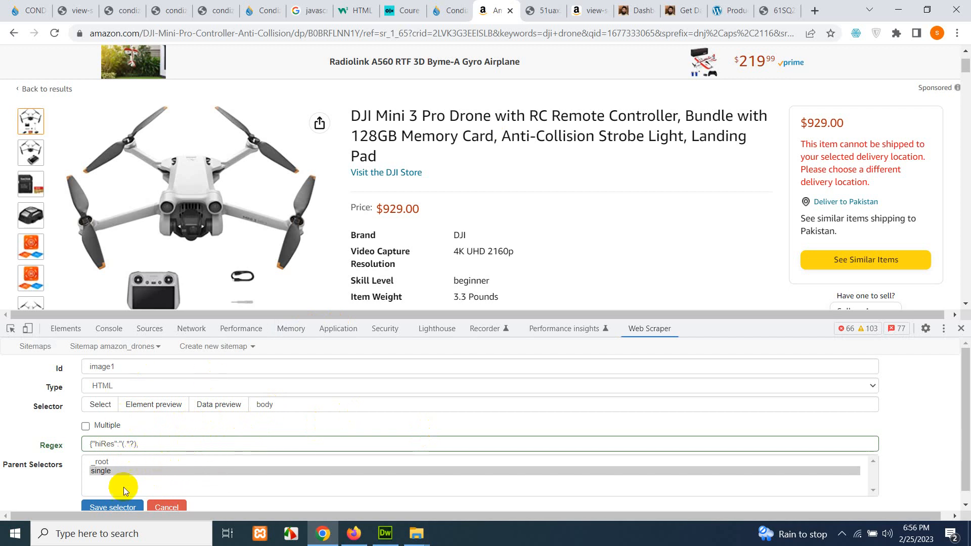
- Save the image1 selector, and copy its regex {"hiRes":"(.*?), from its settings without changing them
{"action": "left_click", "coordinate": [109, 505]}
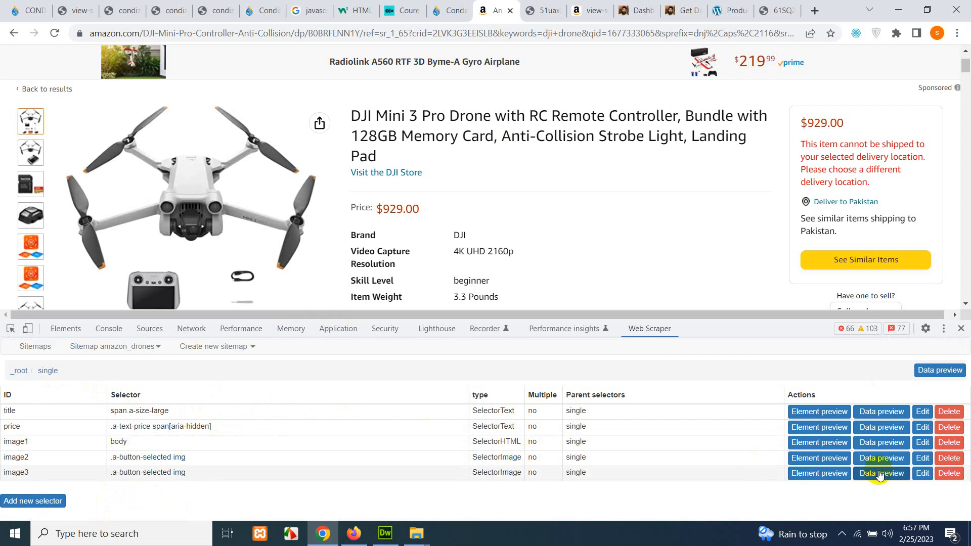
{"action": "left_click", "coordinate": [923, 442]}
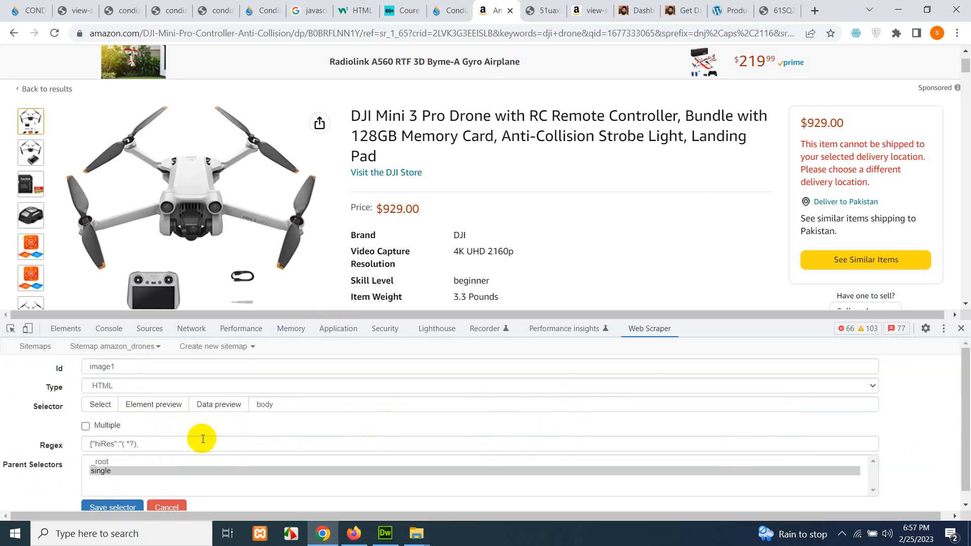
{"action": "left_click_drag", "start_coordinate": [147, 444], "coordinate": [76, 445]}
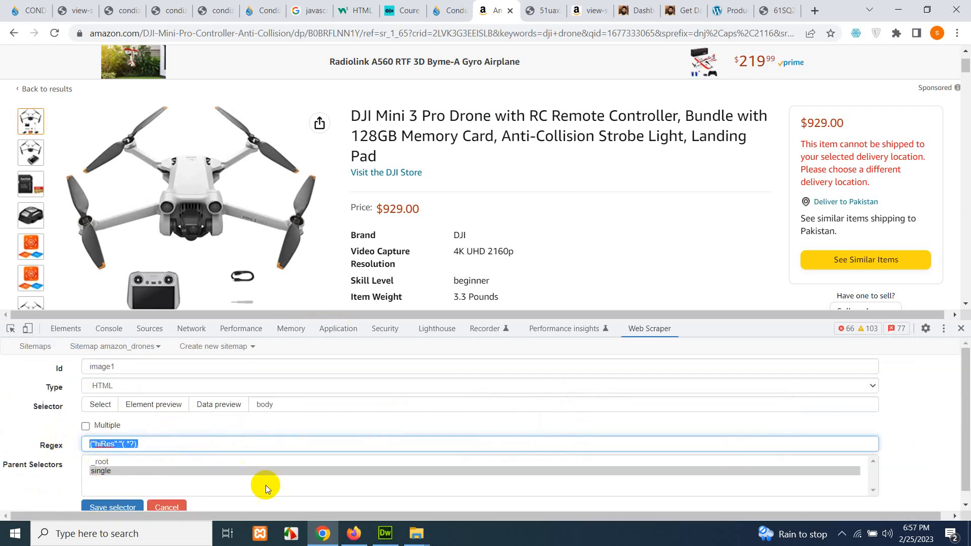
{"action": "left_click", "coordinate": [166, 507]}
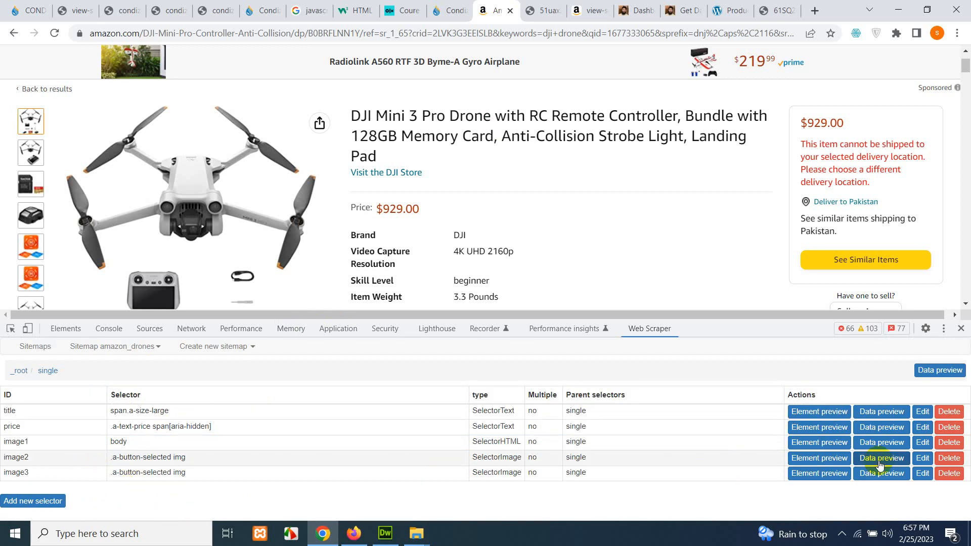
- Edit the image2 selector, setting its element to body, its type to HTML and its regex to {"hiRes":"(.*?),
{"action": "left_click", "coordinate": [923, 460]}
{"action": "left_click_drag", "start_coordinate": [368, 405], "coordinate": [213, 405]}
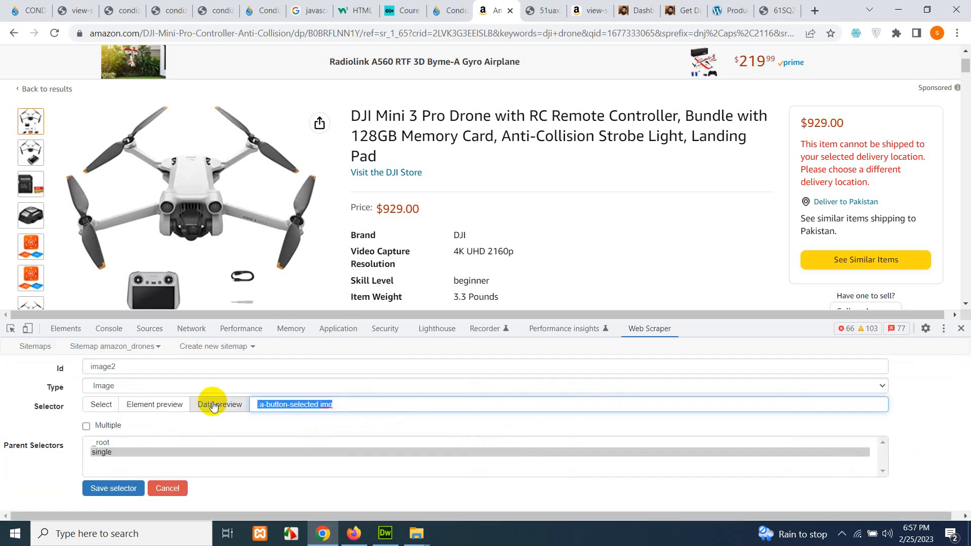
{"action": "type", "text": "bn"}
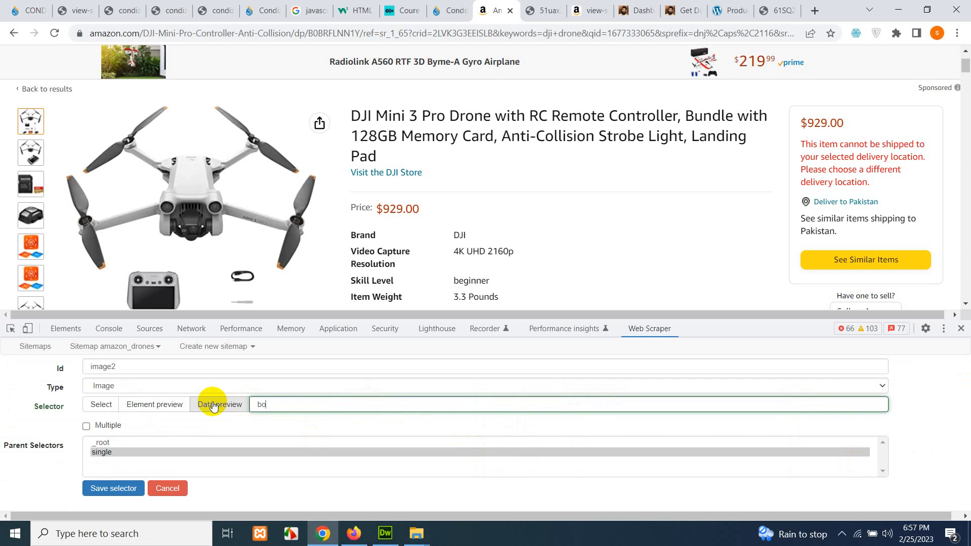
{"action": "left_click", "coordinate": [92, 386]}
{"action": "left_click", "coordinate": [122, 455]}
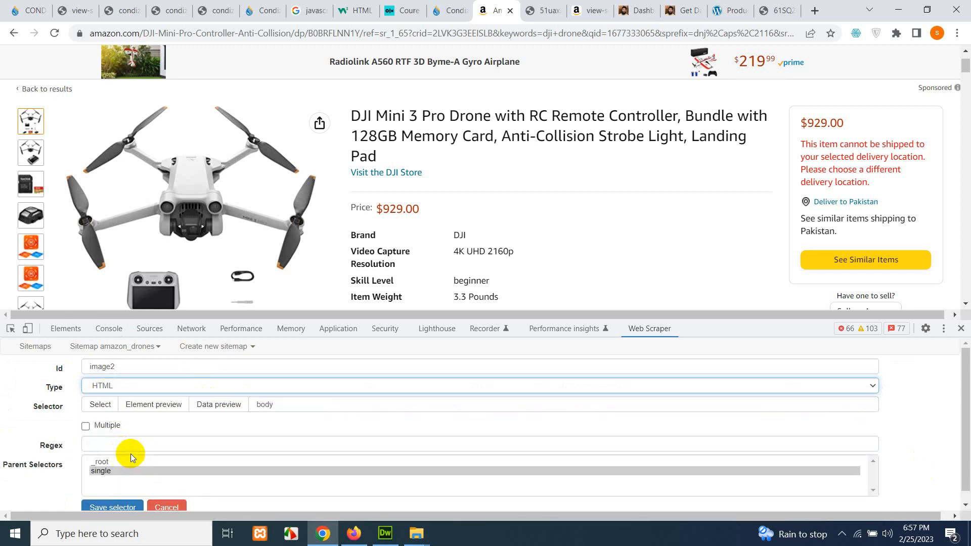
{"action": "left_click", "coordinate": [131, 449]}
{"action": "type", "text": "{\"hiRes\":\"(.*?)\","}
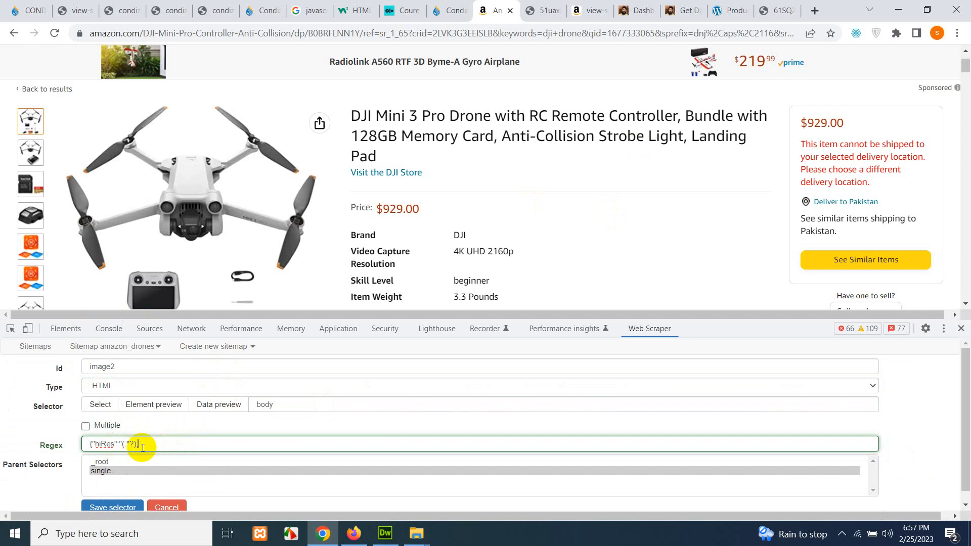
- Search Google in a new tab for "how to find 2nd match for a regex"
{"action": "left_click", "coordinate": [815, 10]}
{"action": "left_click", "coordinate": [600, 31]}
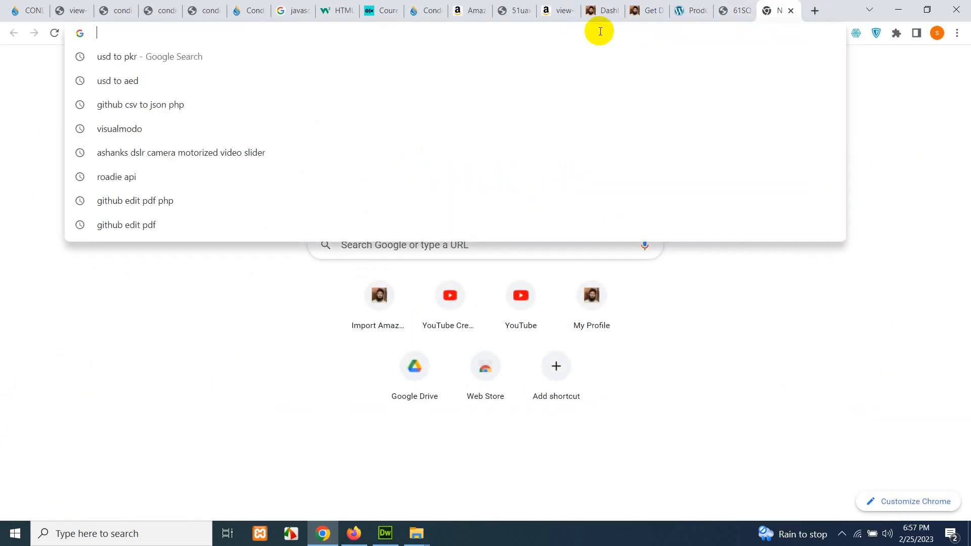
{"action": "type", "text": "google"}
{"action": "key", "text": "Return"}
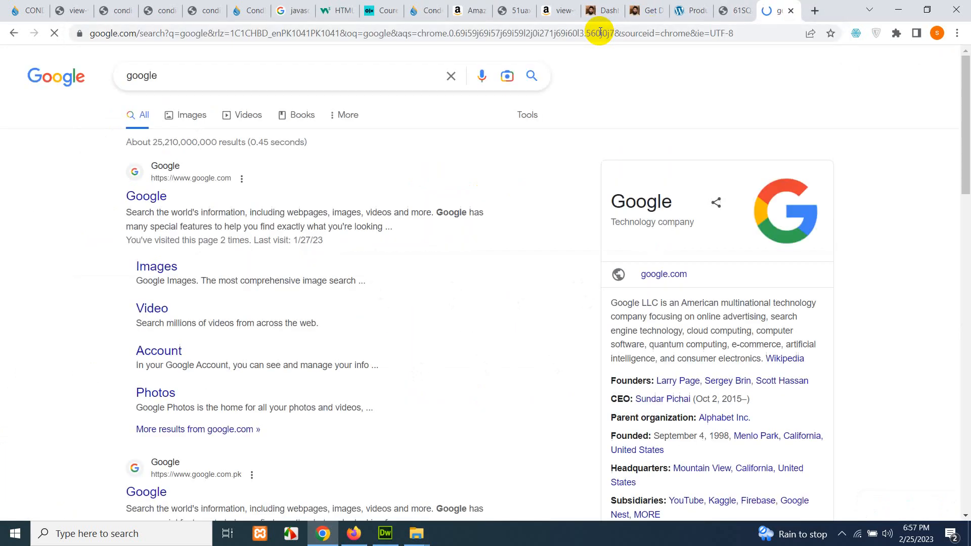
{"action": "left_click_drag", "start_coordinate": [206, 76], "coordinate": [99, 73]}
{"action": "type", "text": "how "}
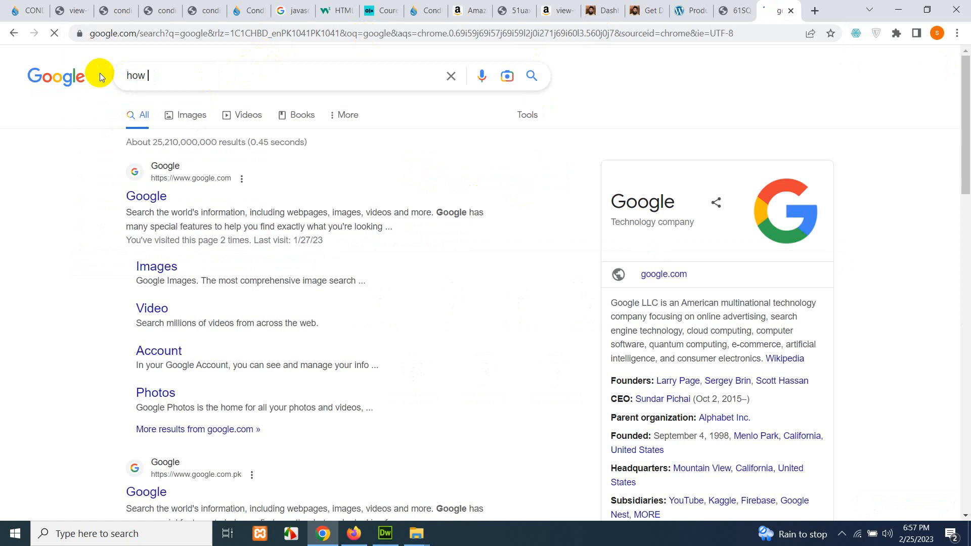
{"action": "type", "text": "to find 2nd"}
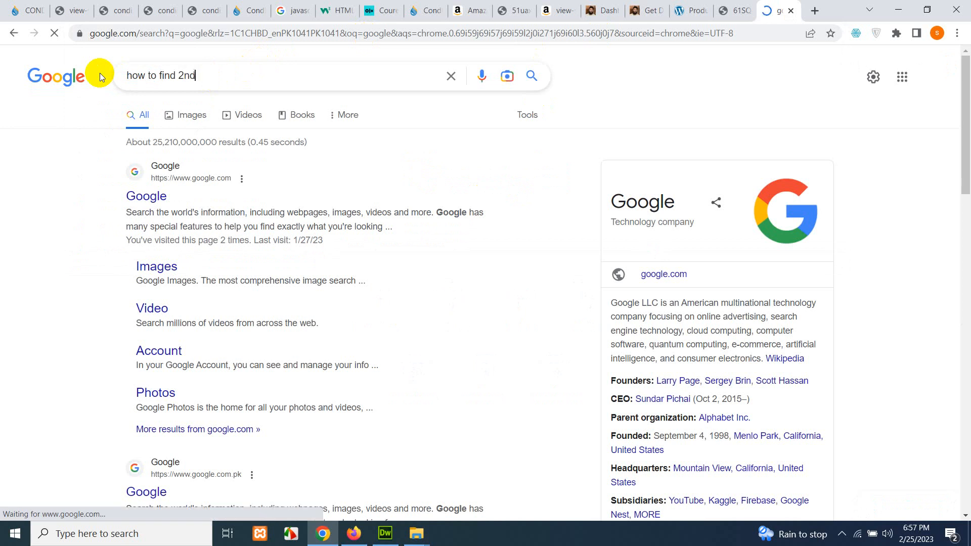
{"action": "type", "text": " match f"}
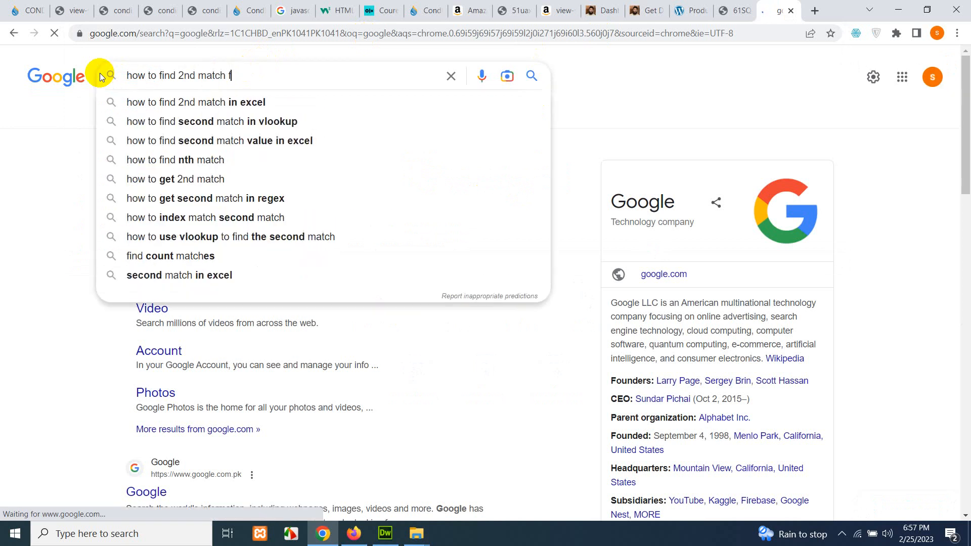
{"action": "type", "text": "or a regex"}
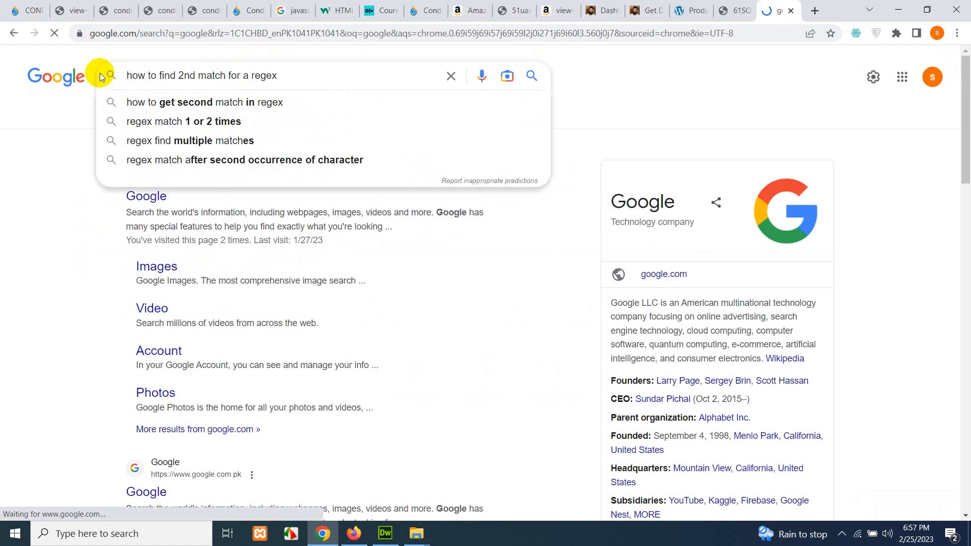
{"action": "key", "text": "Return"}
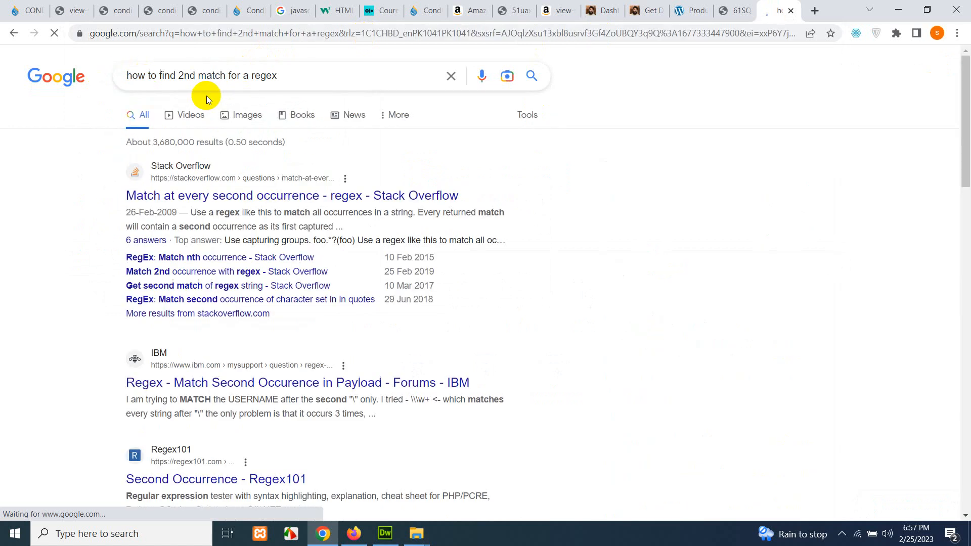
- Open the Stack Overflow result "Match at every second occurrence" in a new tab and switch to it
{"action": "left_click", "coordinate": [174, 202]}
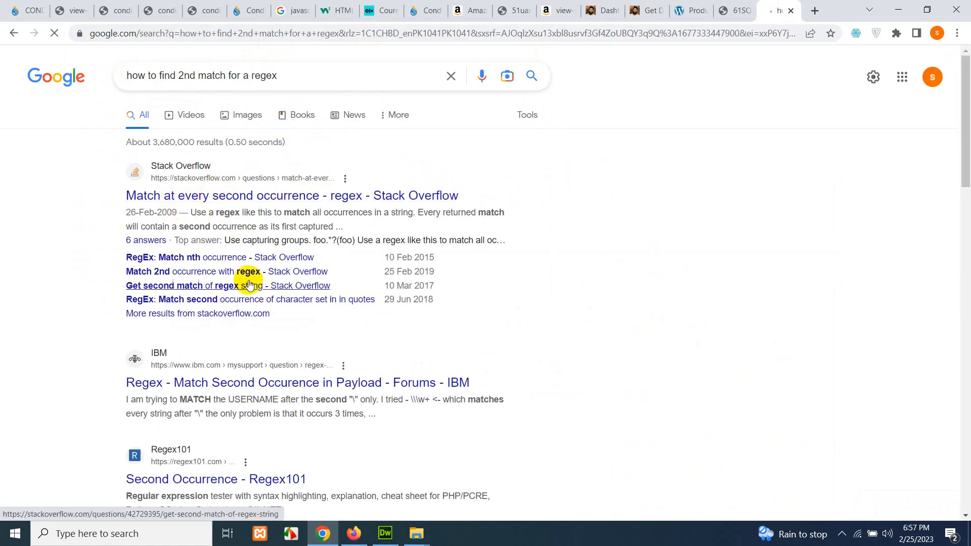
{"action": "right_click", "coordinate": [297, 199]}
{"action": "left_click", "coordinate": [316, 212]}
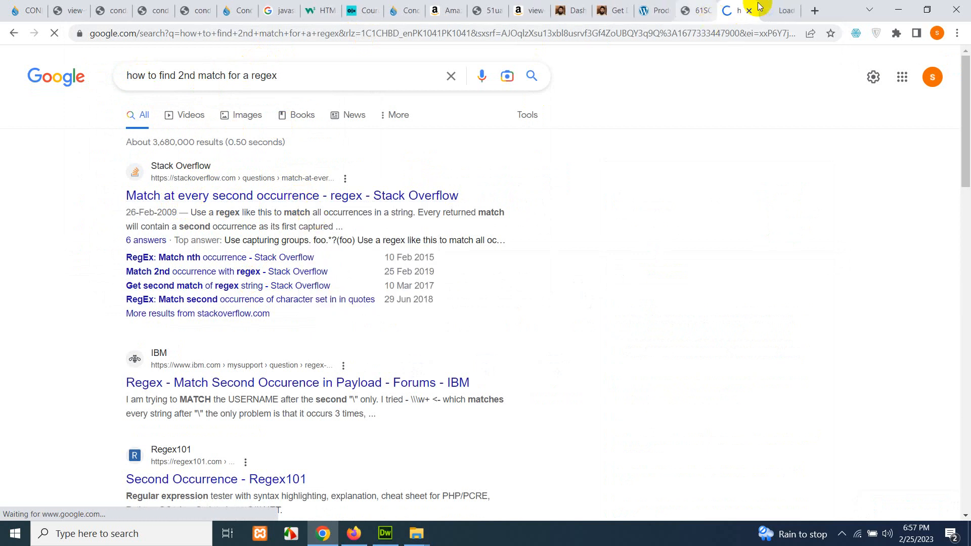
{"action": "left_click", "coordinate": [760, 7]}
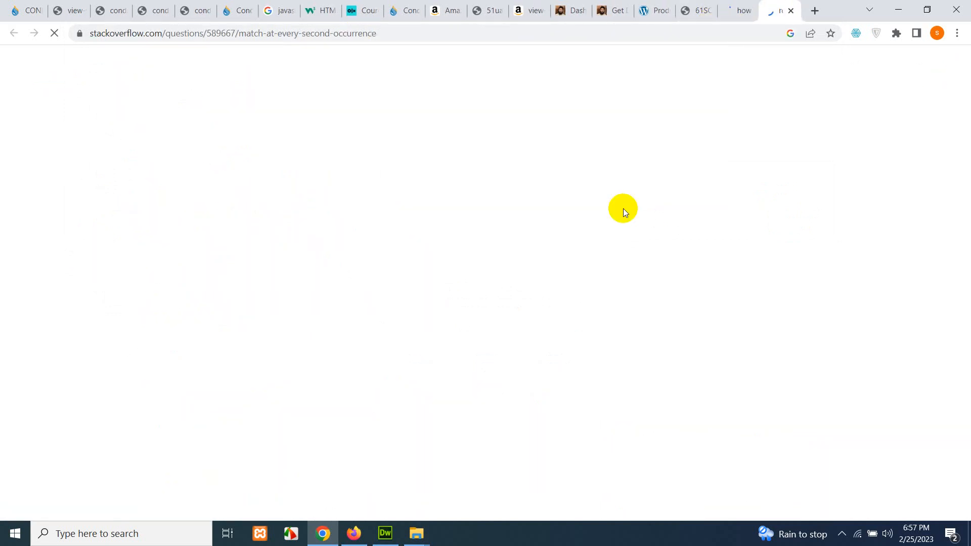
- Read through the Stack Overflow answers for regex patterns that capture the second occurrence of a match
{"action": "scroll", "coordinate": [430, 296], "scroll_direction": "down", "scroll_amount": 10}
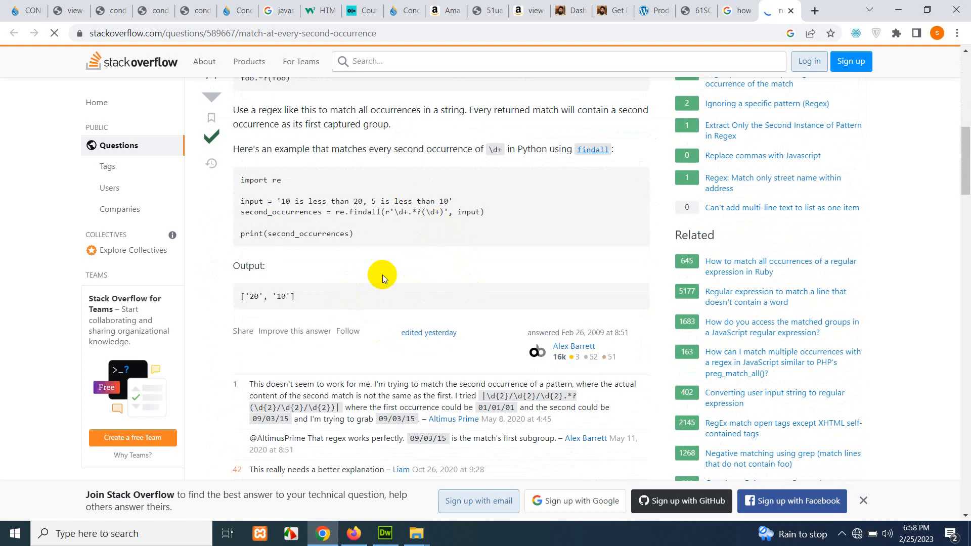
{"action": "scroll", "coordinate": [399, 333], "scroll_direction": "down", "scroll_amount": 3}
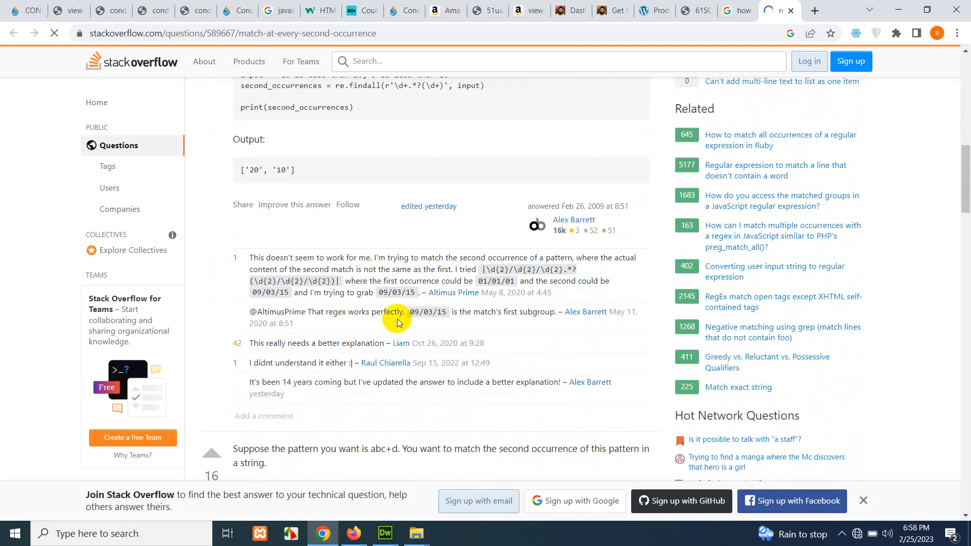
{"action": "scroll", "coordinate": [440, 336], "scroll_direction": "down", "scroll_amount": 5}
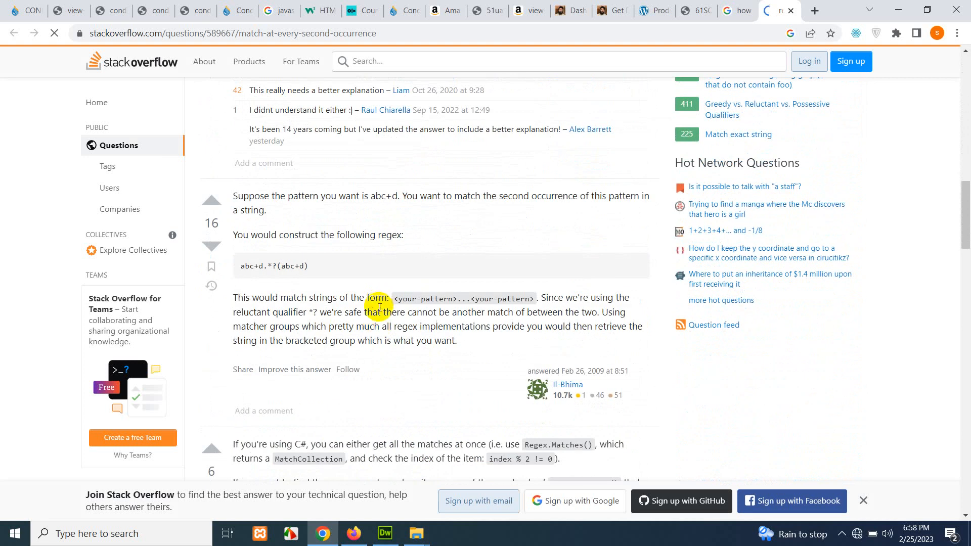
{"action": "scroll", "coordinate": [380, 307], "scroll_direction": "down", "scroll_amount": 9}
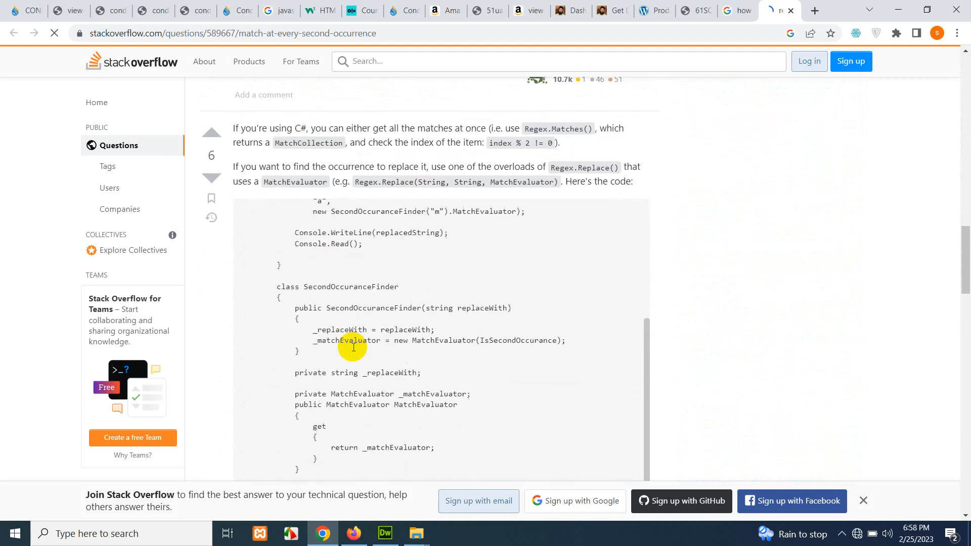
{"action": "scroll", "coordinate": [683, 303], "scroll_direction": "down", "scroll_amount": 6}
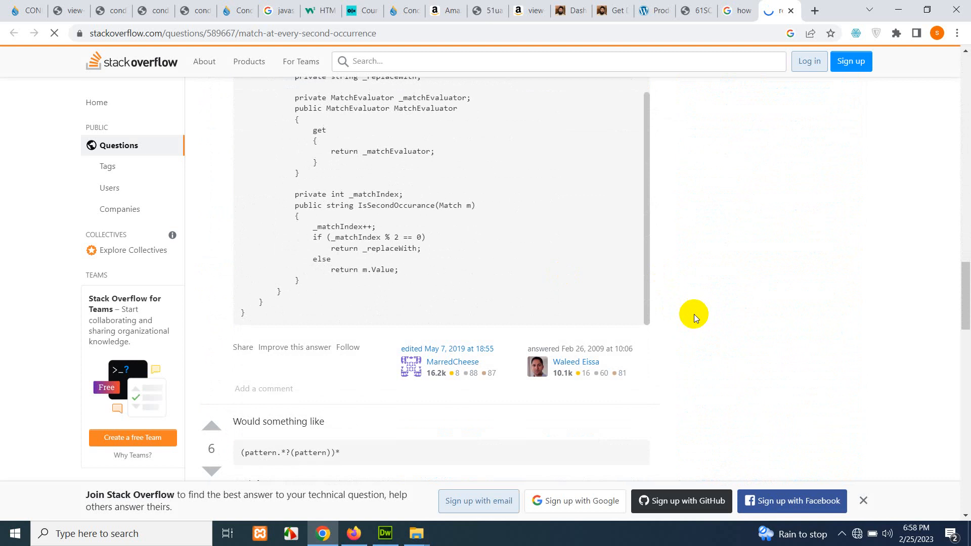
{"action": "scroll", "coordinate": [694, 317], "scroll_direction": "down", "scroll_amount": 3}
{"action": "scroll", "coordinate": [694, 321], "scroll_direction": "down", "scroll_amount": 1}
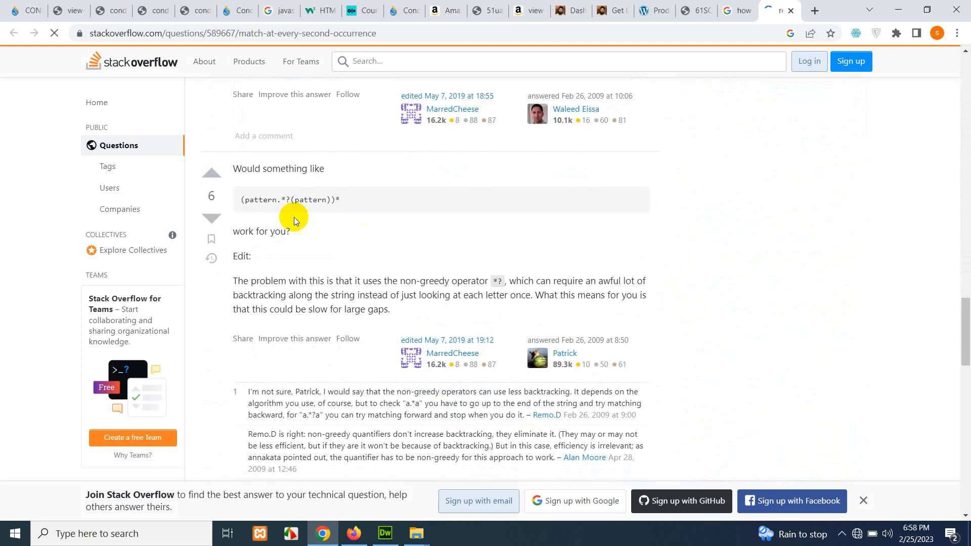
{"action": "scroll", "coordinate": [354, 349], "scroll_direction": "down", "scroll_amount": 6}
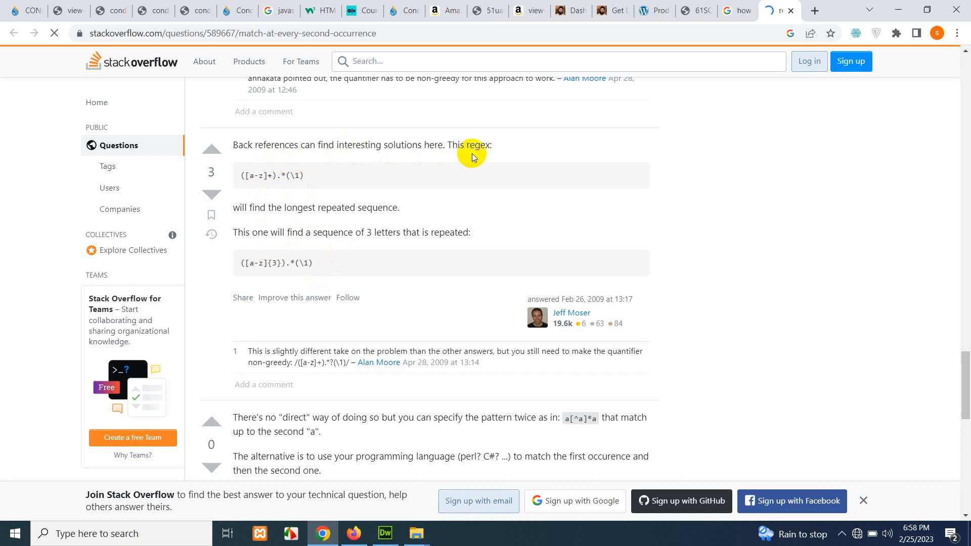
{"action": "scroll", "coordinate": [354, 311], "scroll_direction": "down", "scroll_amount": 2}
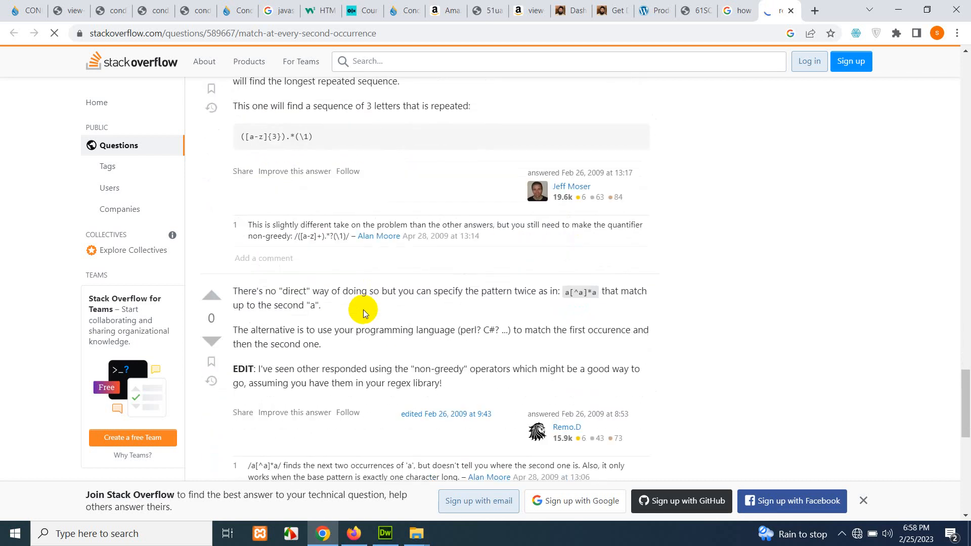
{"action": "scroll", "coordinate": [363, 311], "scroll_direction": "up", "scroll_amount": 1}
{"action": "scroll", "coordinate": [364, 311], "scroll_direction": "up", "scroll_amount": 1}
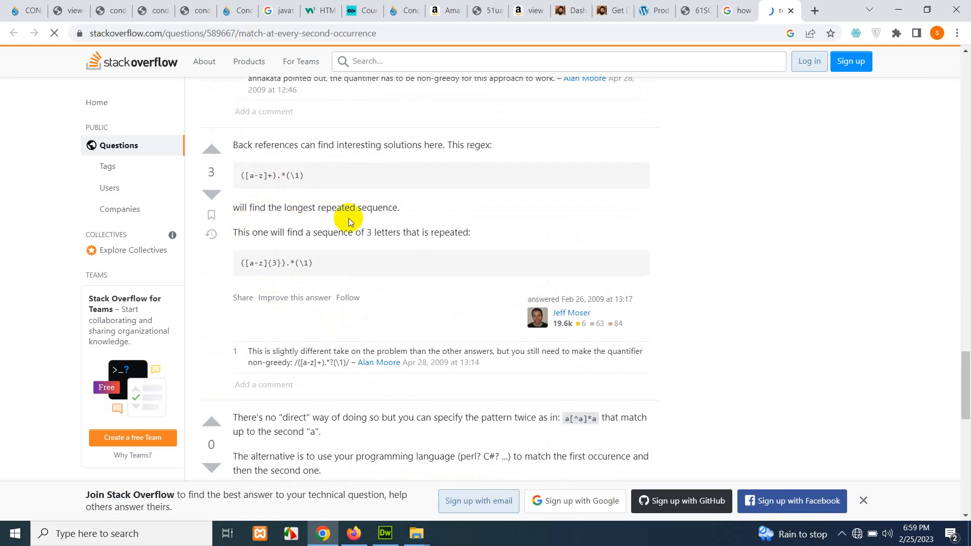
{"action": "scroll", "coordinate": [539, 253], "scroll_direction": "up", "scroll_amount": 1}
{"action": "scroll", "coordinate": [540, 253], "scroll_direction": "up", "scroll_amount": 15}
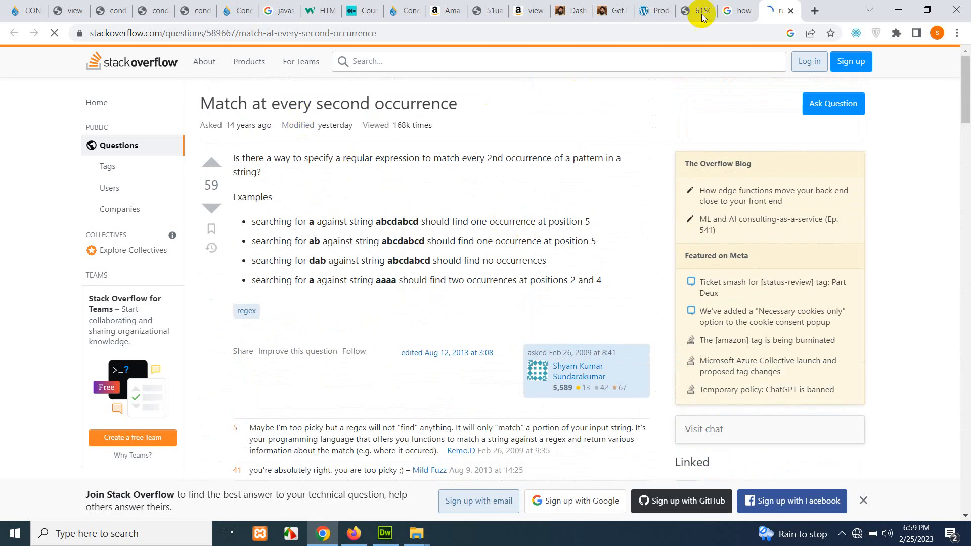
- Check the Regex101 second-occurrence example from the search results, glance at the page source, and return to the Amazon product page
{"action": "left_click", "coordinate": [738, 11]}
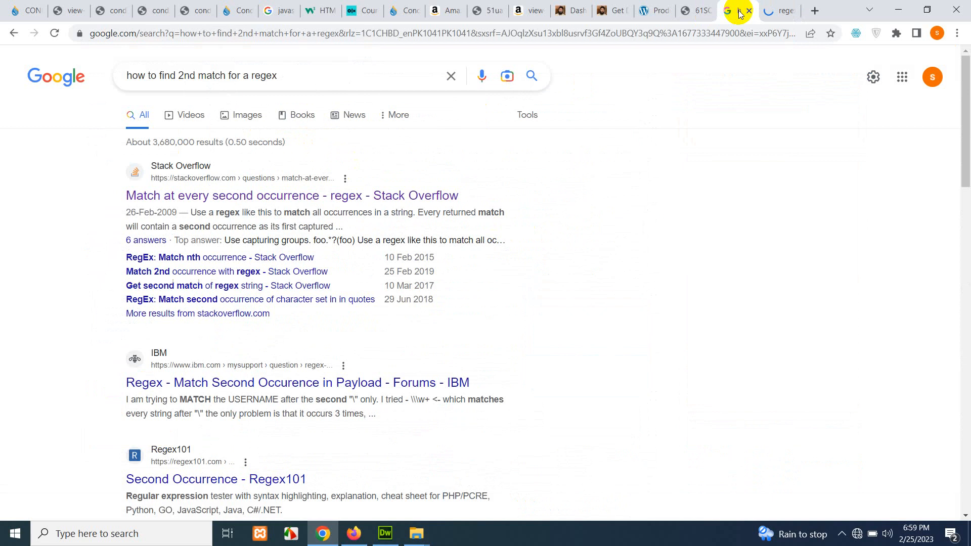
{"action": "left_click", "coordinate": [782, 11]}
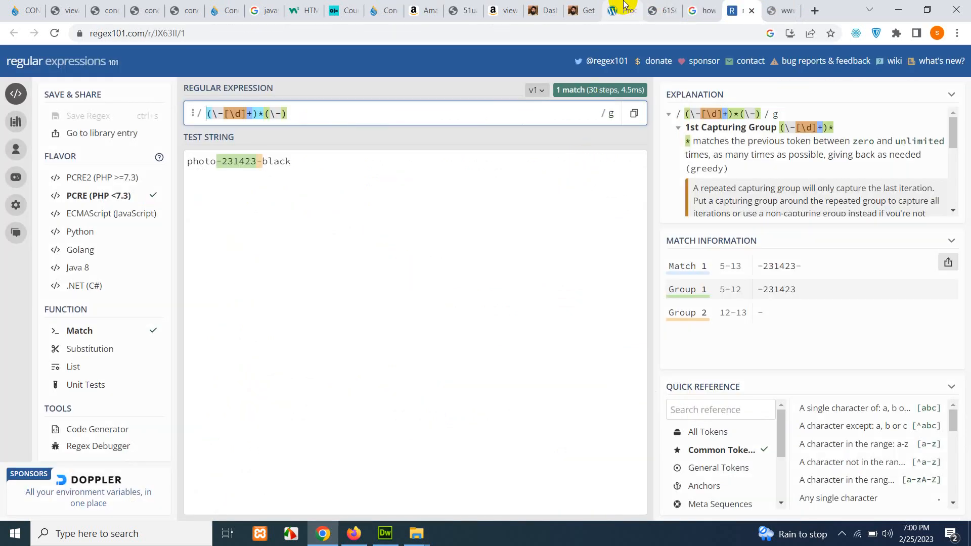
{"action": "left_click", "coordinate": [495, 8]}
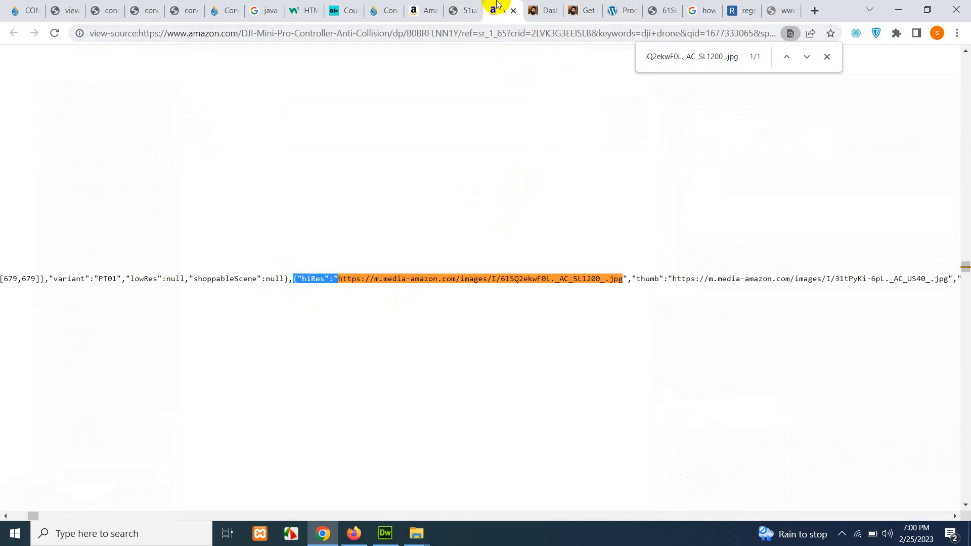
{"action": "left_click", "coordinate": [440, 7]}
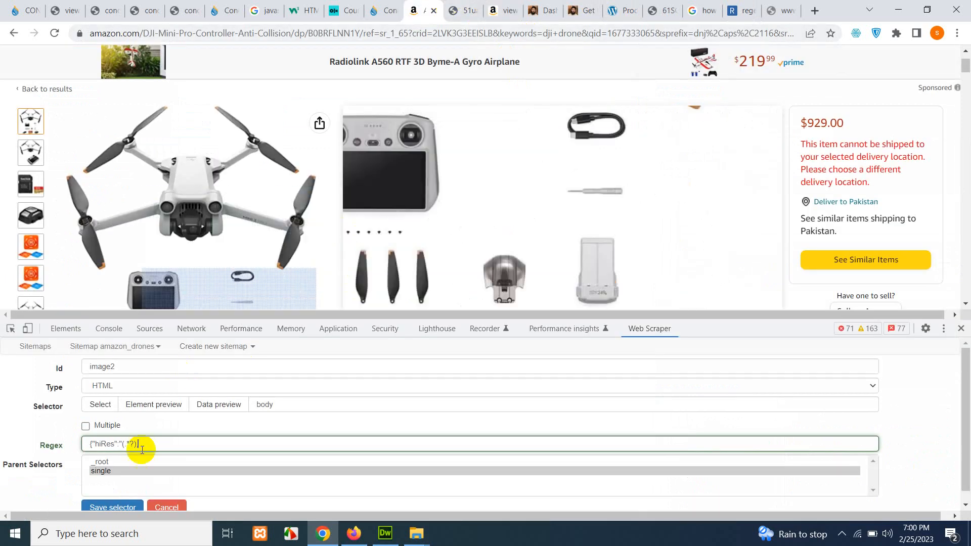
- Leave the image2 selector without saving and reopen the selectors under single in the amazon_drones sitemap
{"action": "key", "text": "BackSpace"}
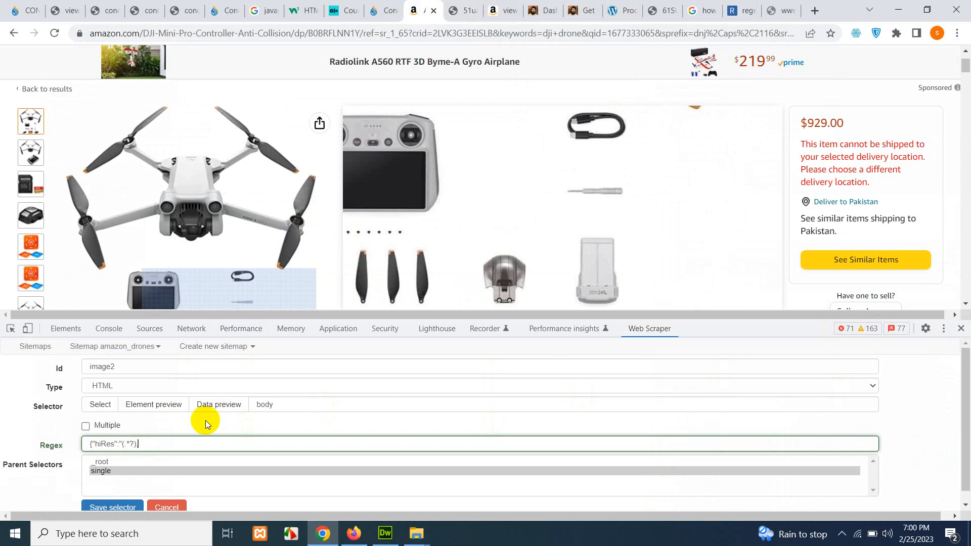
{"action": "left_click", "coordinate": [37, 347]}
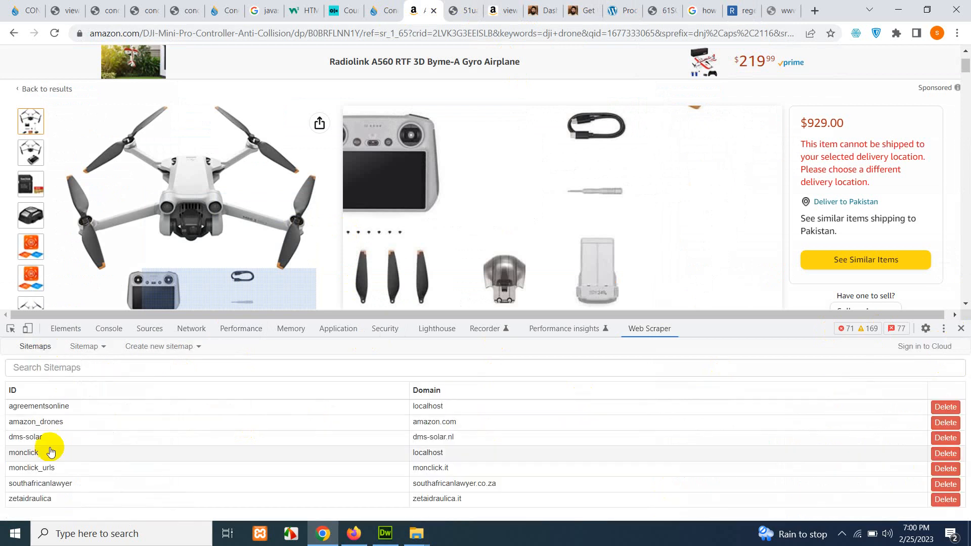
{"action": "left_click", "coordinate": [63, 421]}
{"action": "left_click", "coordinate": [40, 411]}
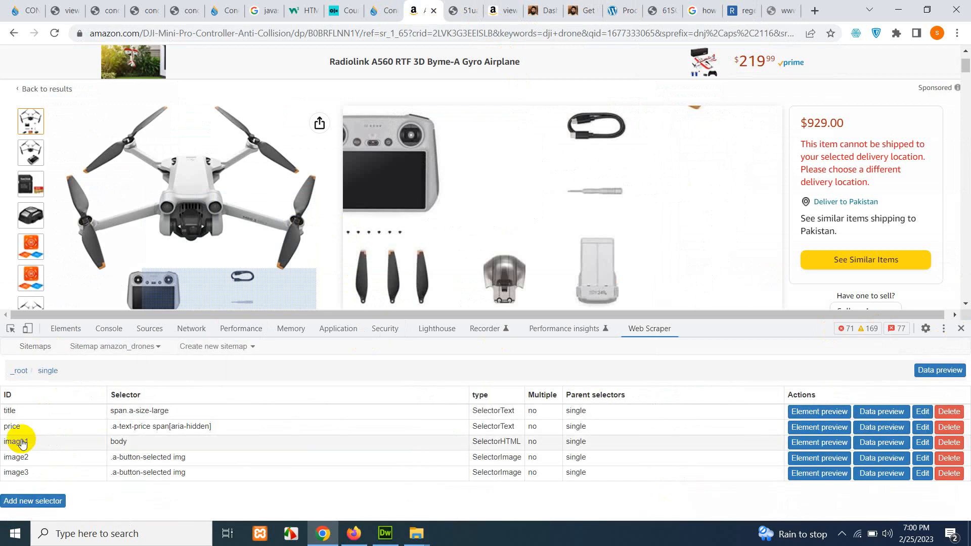
- Set the image1 selector's regex to {"hiRes":"(.*), and save it after reviewing the data preview
{"action": "left_click", "coordinate": [923, 443]}
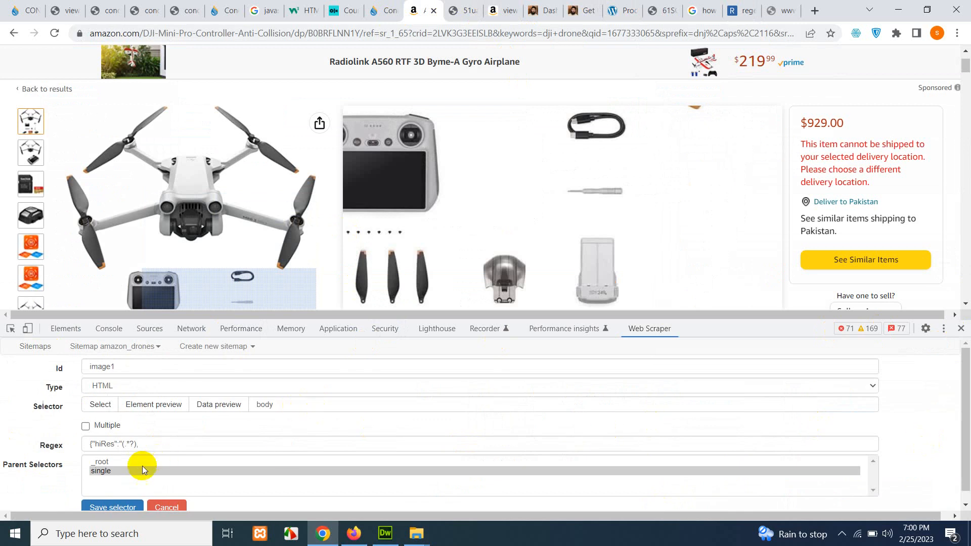
{"action": "scroll", "coordinate": [127, 435], "scroll_direction": "down", "scroll_amount": 1}
{"action": "left_click", "coordinate": [132, 431]}
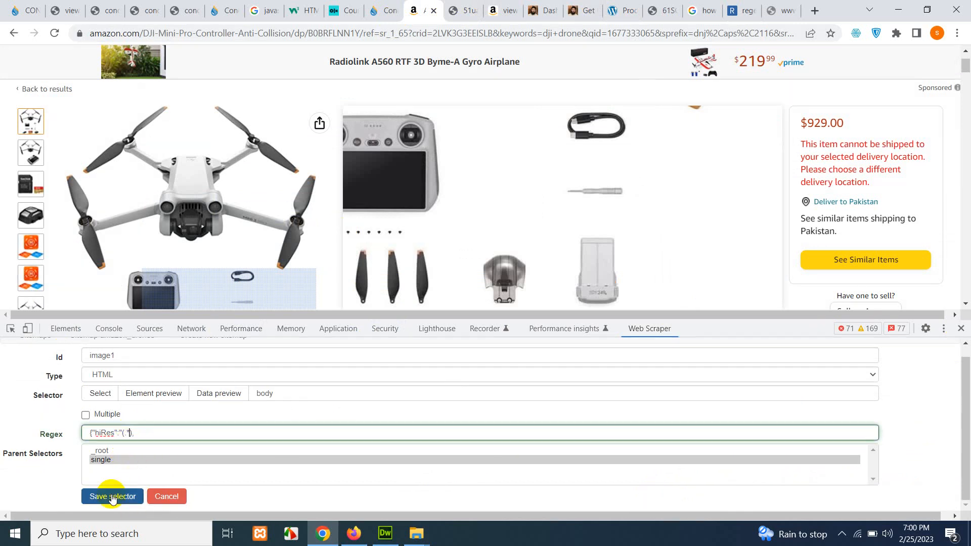
{"action": "left_click", "coordinate": [234, 394]}
{"action": "scroll", "coordinate": [488, 441], "scroll_direction": "down", "scroll_amount": 10}
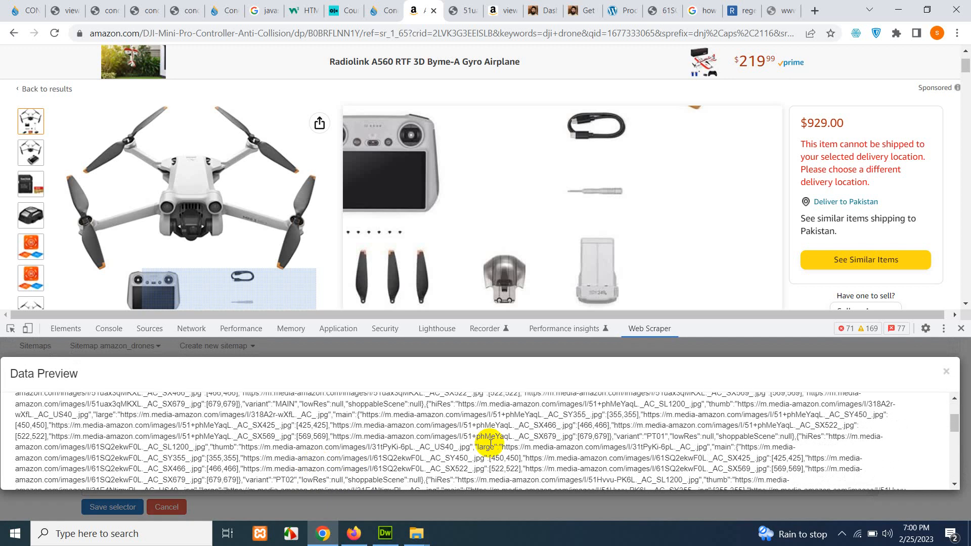
{"action": "scroll", "coordinate": [703, 460], "scroll_direction": "up", "scroll_amount": 10}
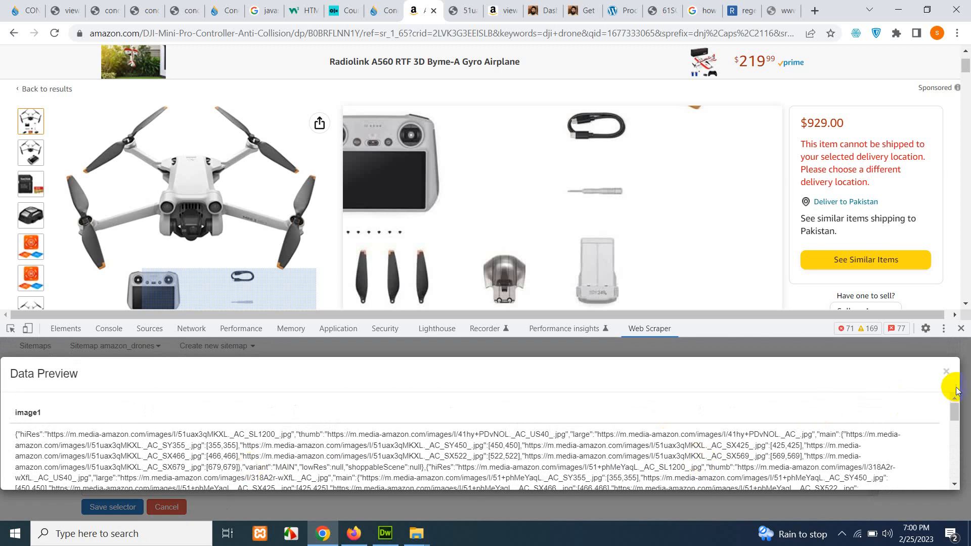
{"action": "left_click", "coordinate": [947, 373]}
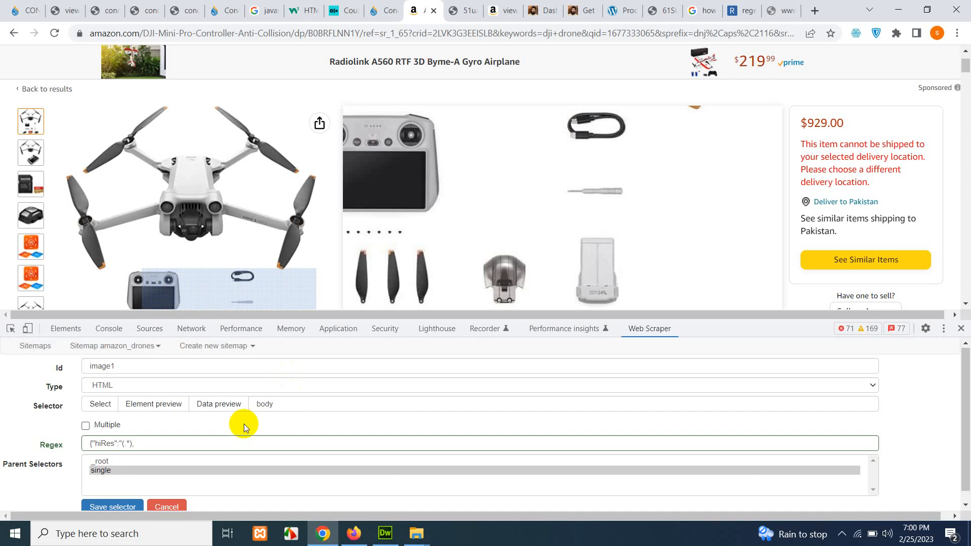
{"action": "left_click", "coordinate": [113, 508]}
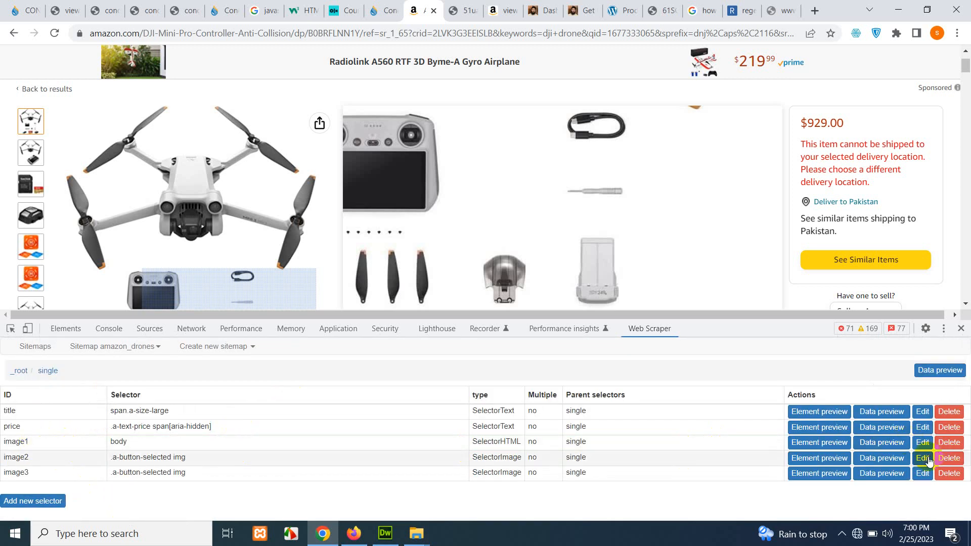
- Delete the image2 and image3 selectors from the single level
{"action": "left_click", "coordinate": [949, 459]}
{"action": "left_click", "coordinate": [949, 458]}
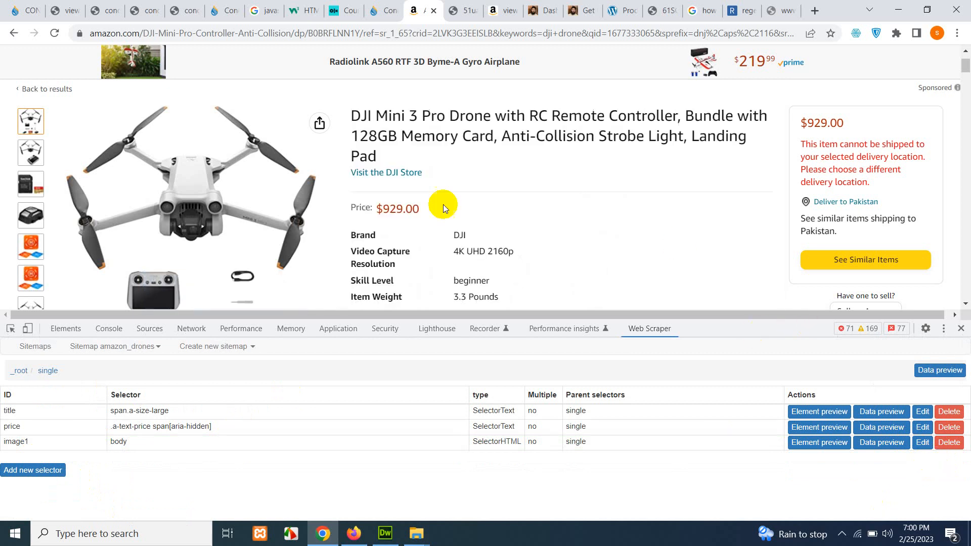
- Start a new selector under single in the amazon_drones sitemap, ready for its ID
{"action": "scroll", "coordinate": [576, 246], "scroll_direction": "down", "scroll_amount": 1}
{"action": "scroll", "coordinate": [575, 246], "scroll_direction": "down", "scroll_amount": 2}
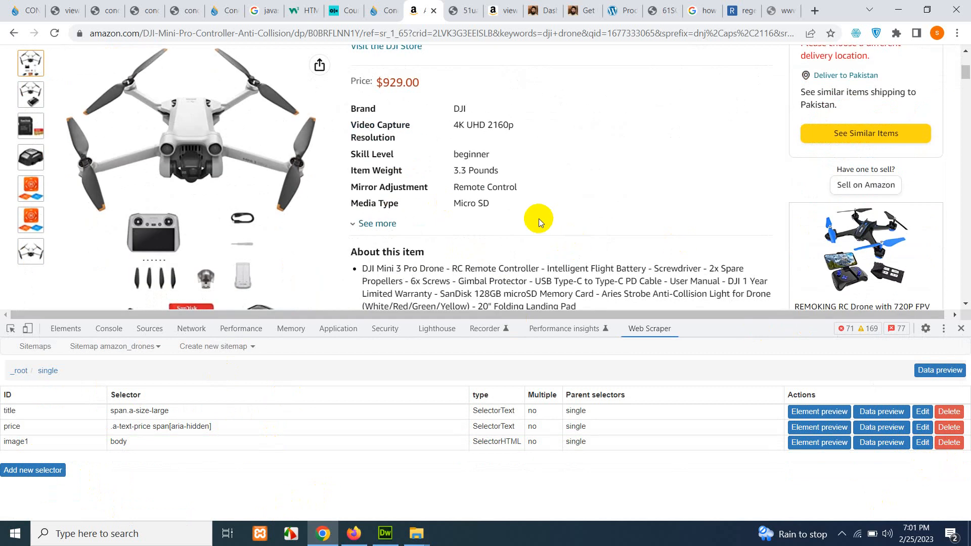
{"action": "left_click", "coordinate": [33, 470]}
{"action": "left_click", "coordinate": [181, 364]}
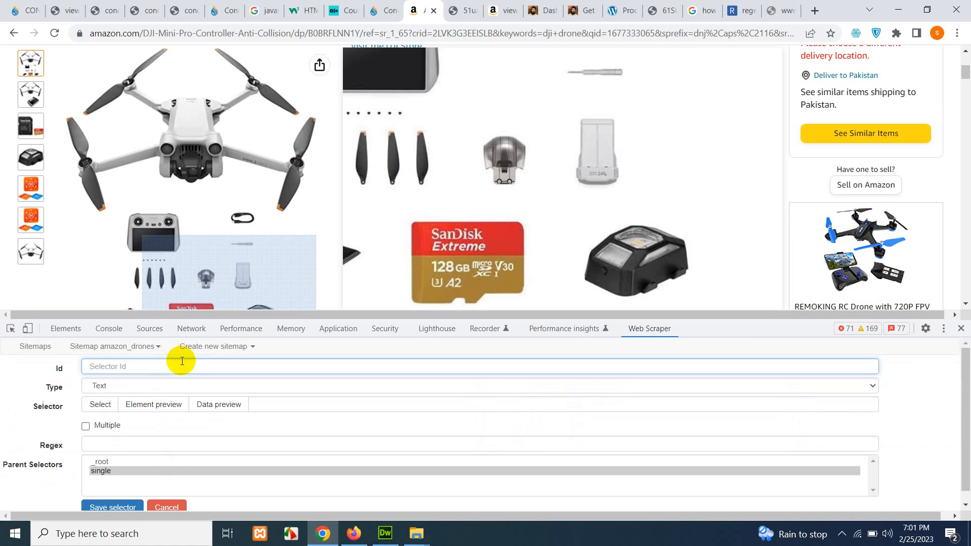
- Name the text selector "brand" and try to pick the DJI brand value on the product page as its element
{"action": "type", "text": "brand"}
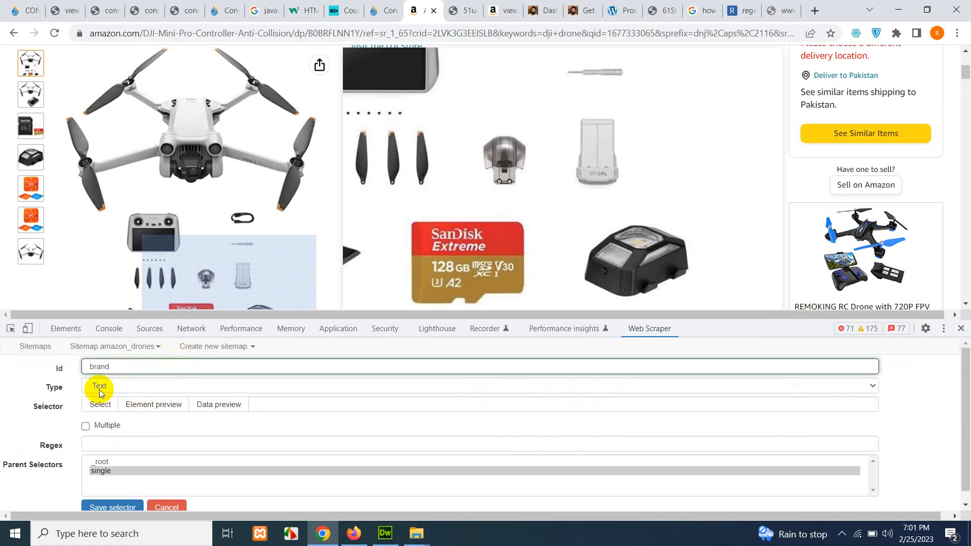
{"action": "left_click", "coordinate": [100, 404]}
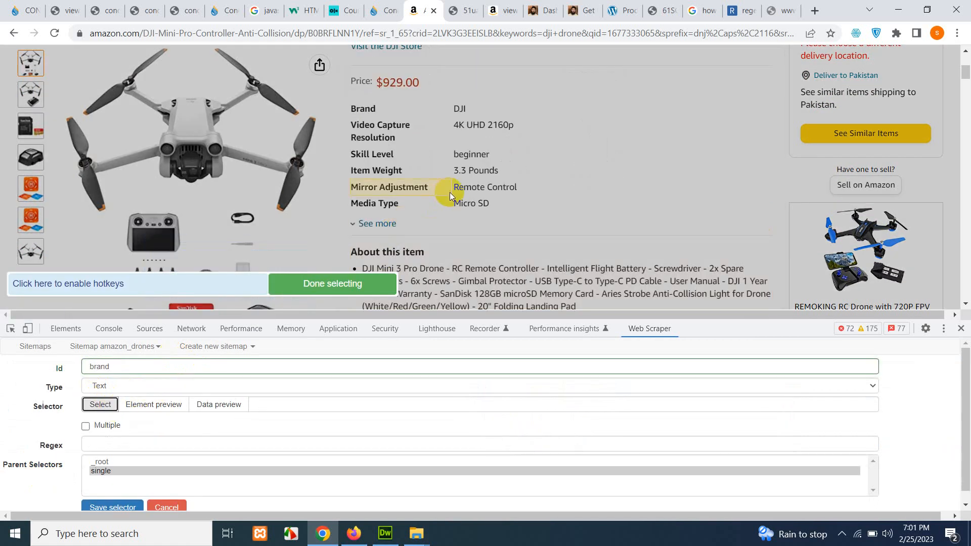
{"action": "left_click", "coordinate": [461, 109]}
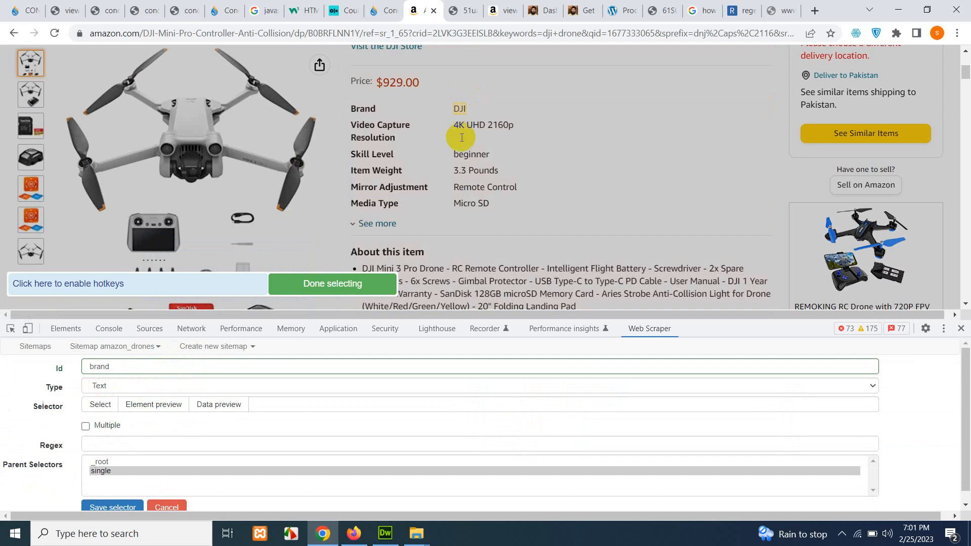
{"action": "left_click", "coordinate": [458, 111]}
{"action": "left_click", "coordinate": [375, 288]}
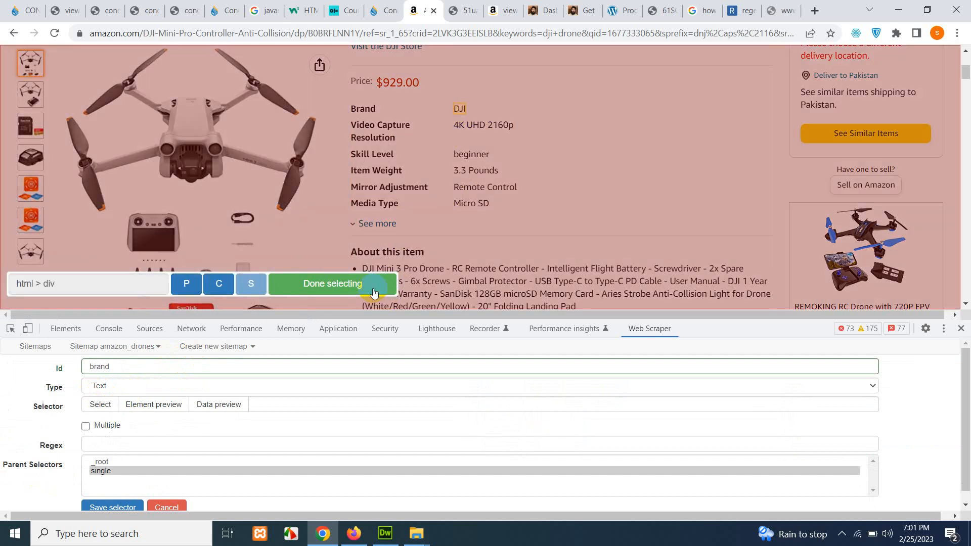
{"action": "left_click", "coordinate": [386, 290]}
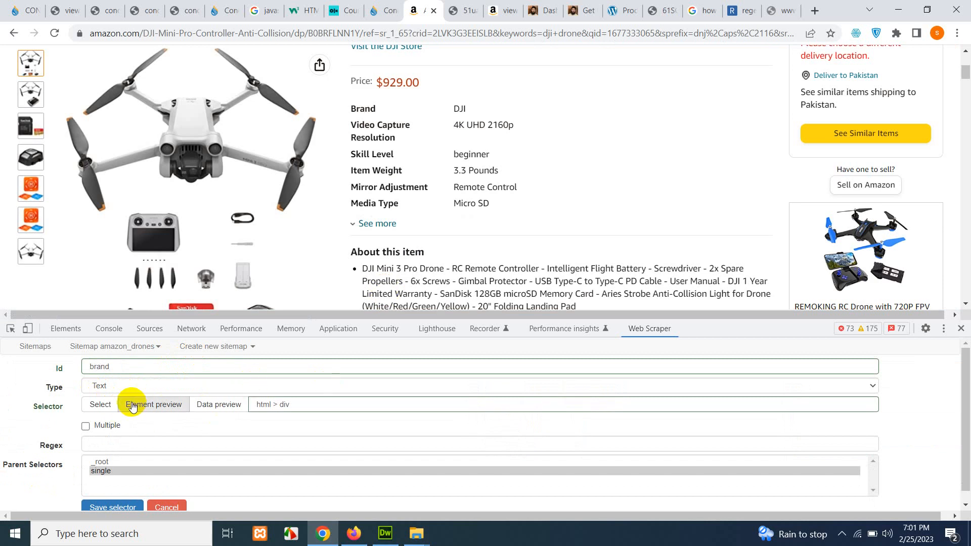
- Reselect the DJI value beside Brand as the brand selector's element, giving ".po-brand span.po-break-word"
{"action": "left_click", "coordinate": [100, 404]}
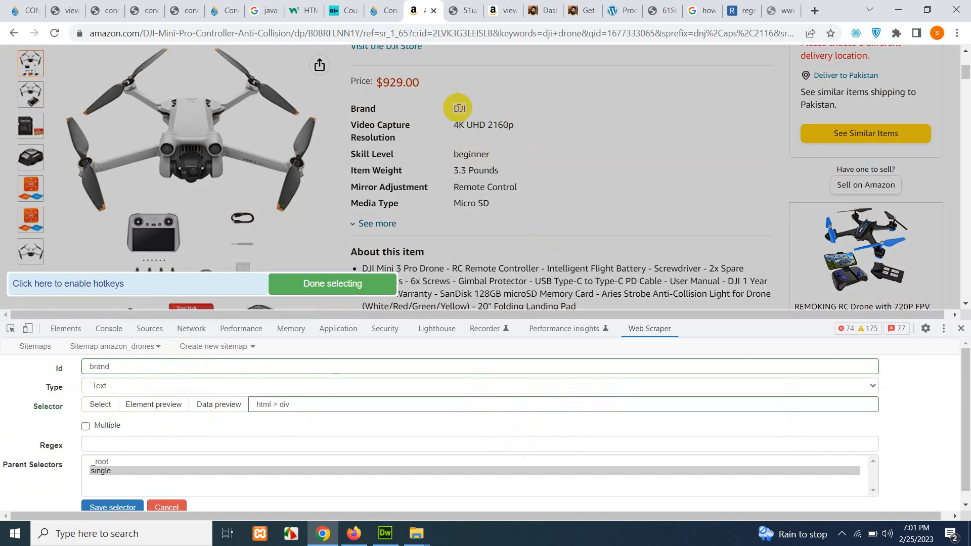
{"action": "left_click", "coordinate": [469, 120]}
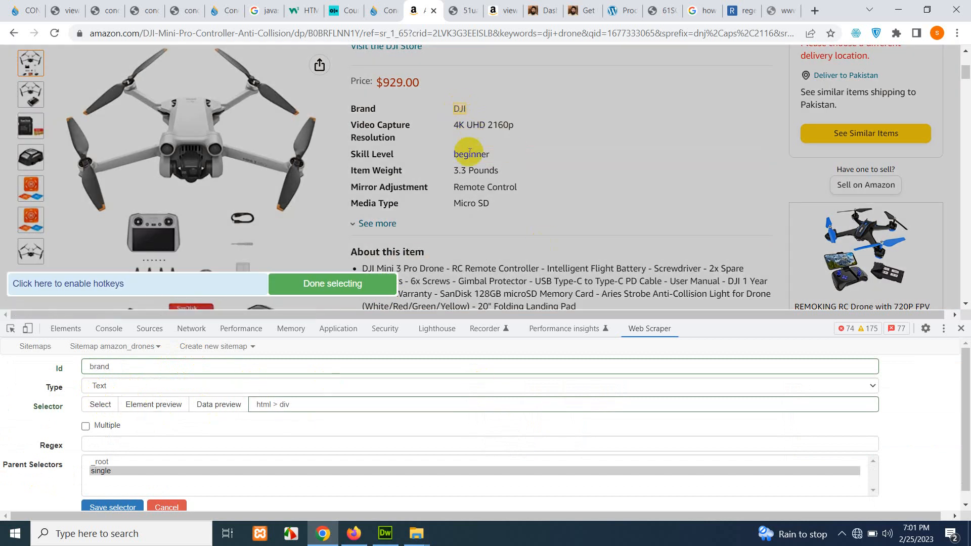
{"action": "left_click", "coordinate": [373, 286]}
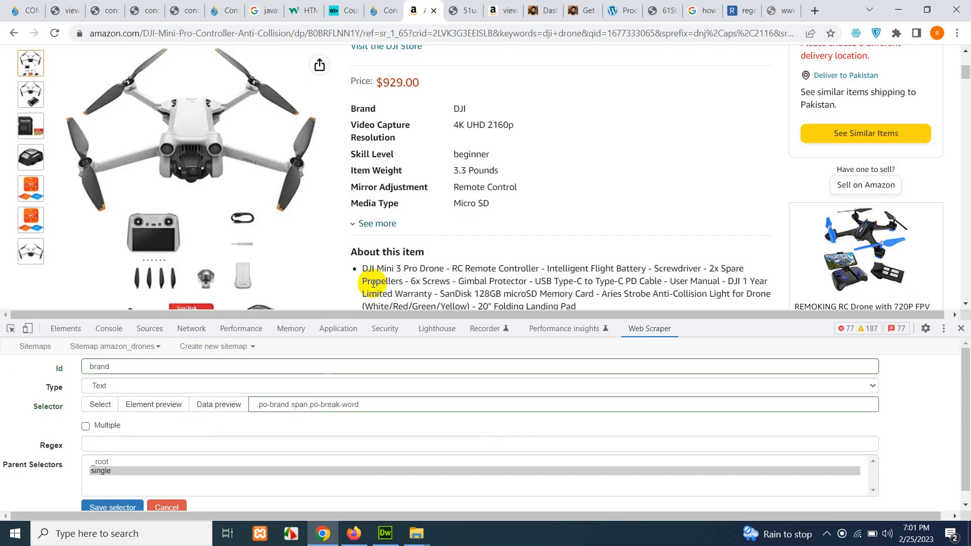
- Preview the data extracted by the brand selector and save the selector
{"action": "left_click", "coordinate": [224, 404]}
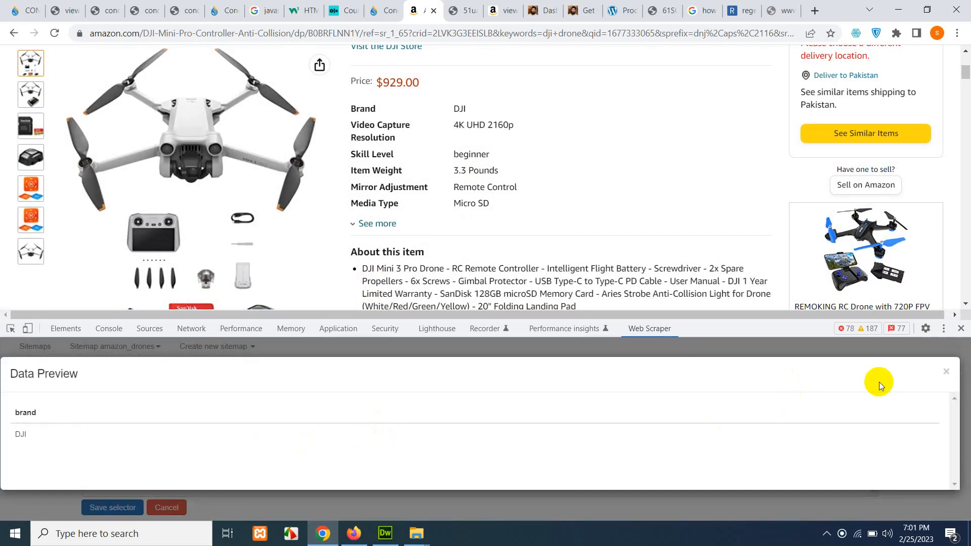
{"action": "left_click", "coordinate": [944, 372]}
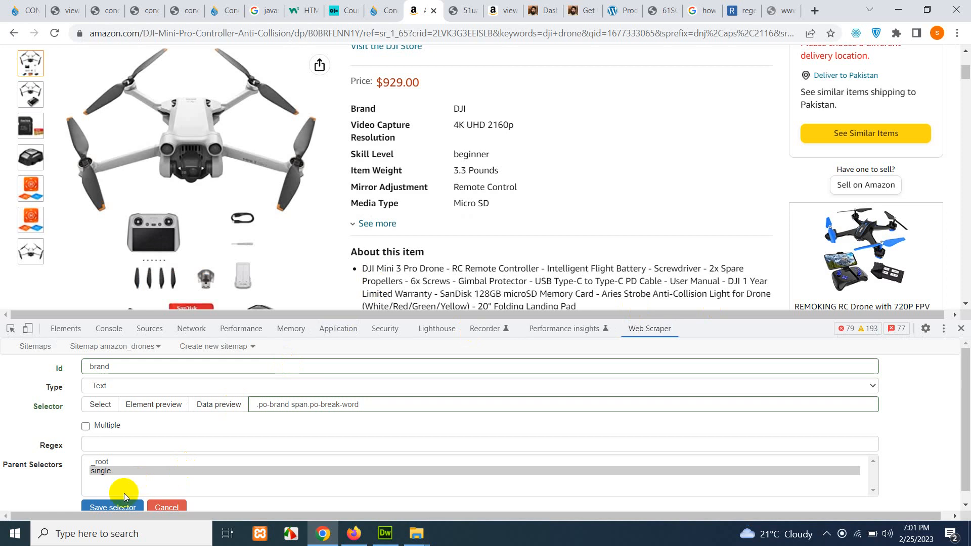
{"action": "left_click", "coordinate": [118, 507]}
- Add another text selector under the "single" parent and give it the Id "category"
{"action": "left_click", "coordinate": [29, 485]}
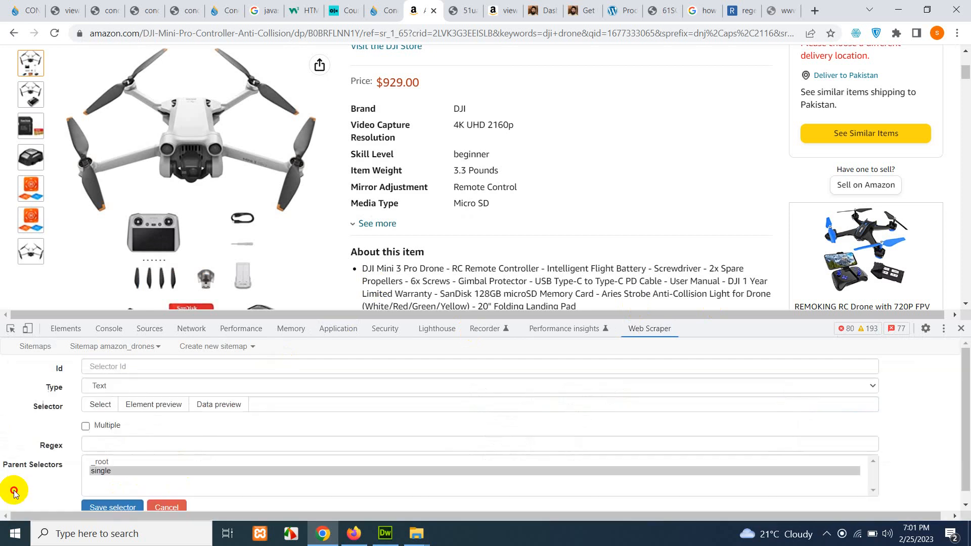
{"action": "left_click", "coordinate": [114, 369]}
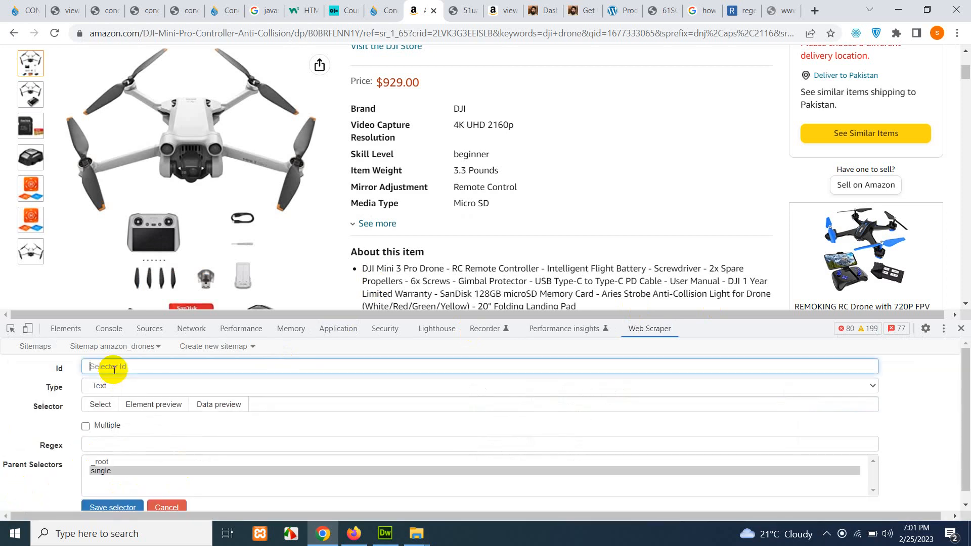
{"action": "type", "text": "c"}
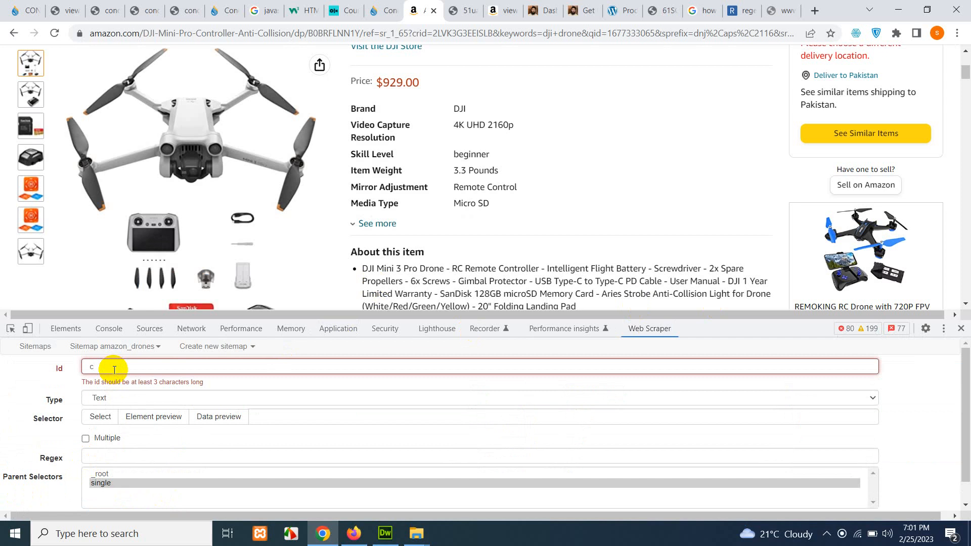
{"action": "type", "text": "ategory"}
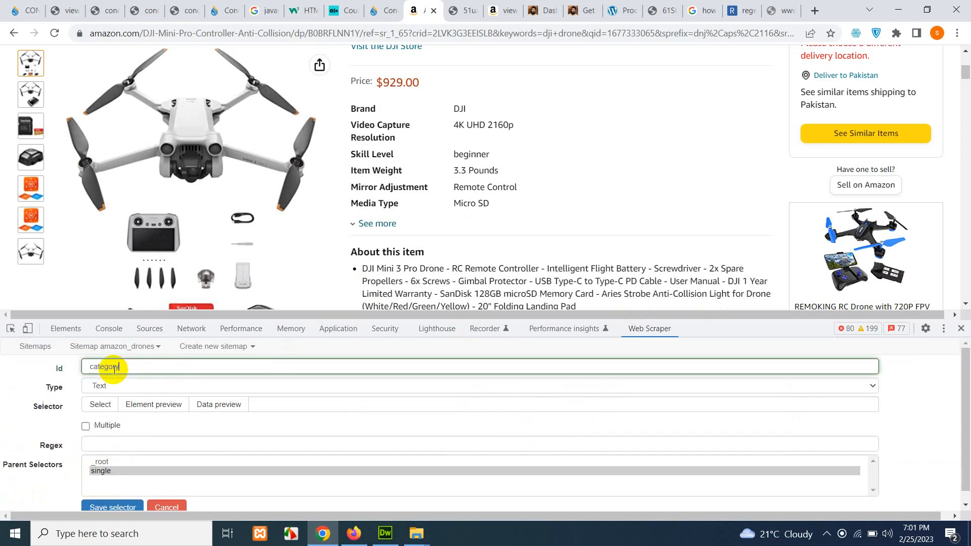
- With element selection active, examine the product page from header to footer for a category value, then end the selection
{"action": "left_click", "coordinate": [89, 403]}
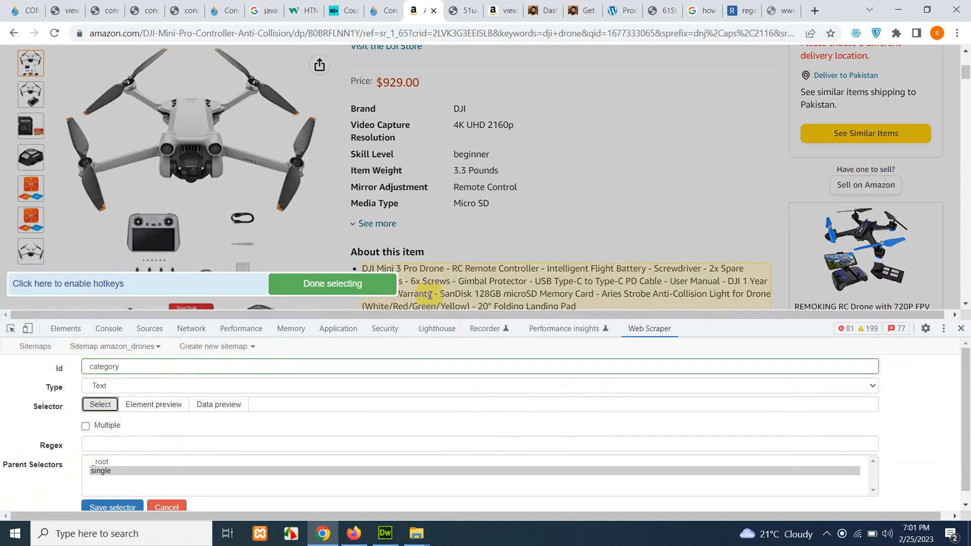
{"action": "scroll", "coordinate": [551, 229], "scroll_direction": "up", "scroll_amount": 4}
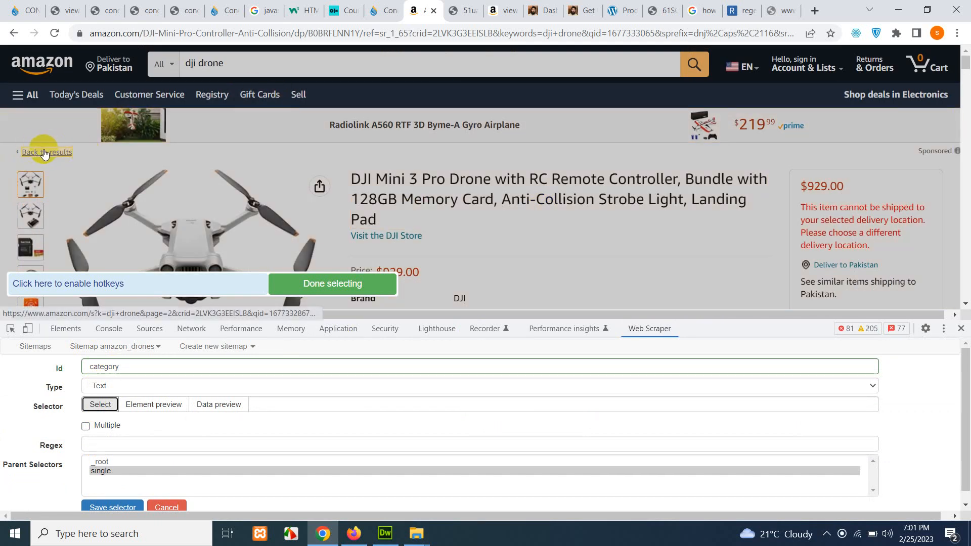
{"action": "scroll", "coordinate": [687, 226], "scroll_direction": "down", "scroll_amount": 15}
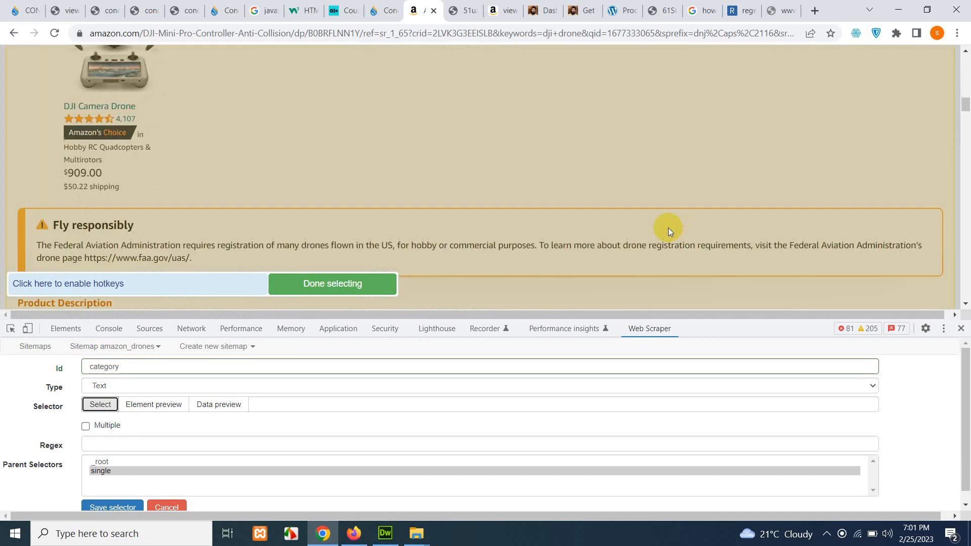
{"action": "scroll", "coordinate": [486, 218], "scroll_direction": "down", "scroll_amount": 15}
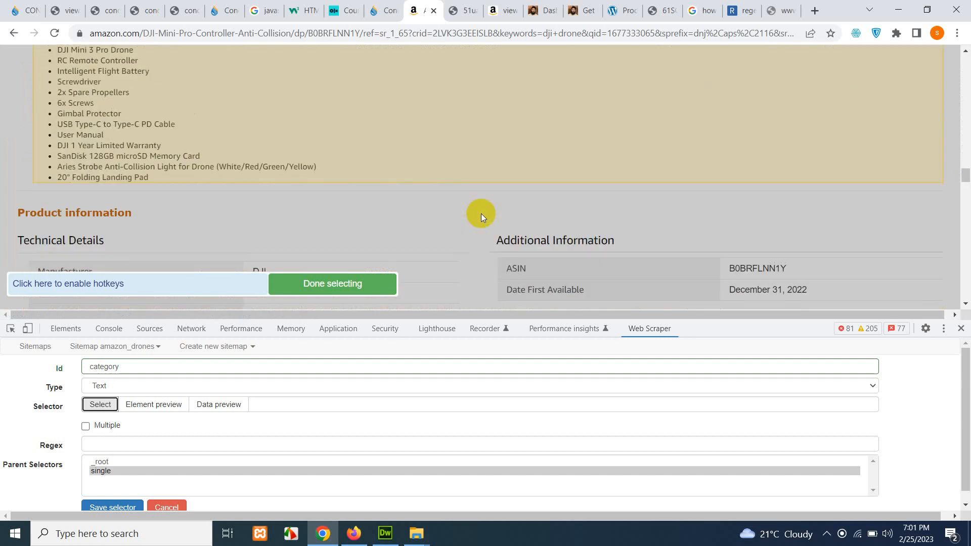
{"action": "scroll", "coordinate": [481, 205], "scroll_direction": "up", "scroll_amount": 4}
{"action": "scroll", "coordinate": [446, 192], "scroll_direction": "down", "scroll_amount": 3}
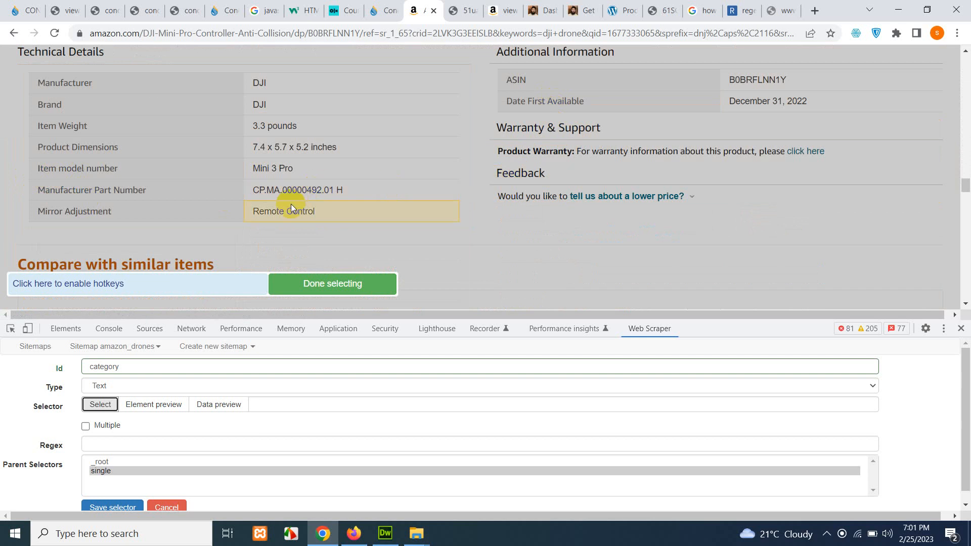
{"action": "scroll", "coordinate": [356, 204], "scroll_direction": "down", "scroll_amount": 6}
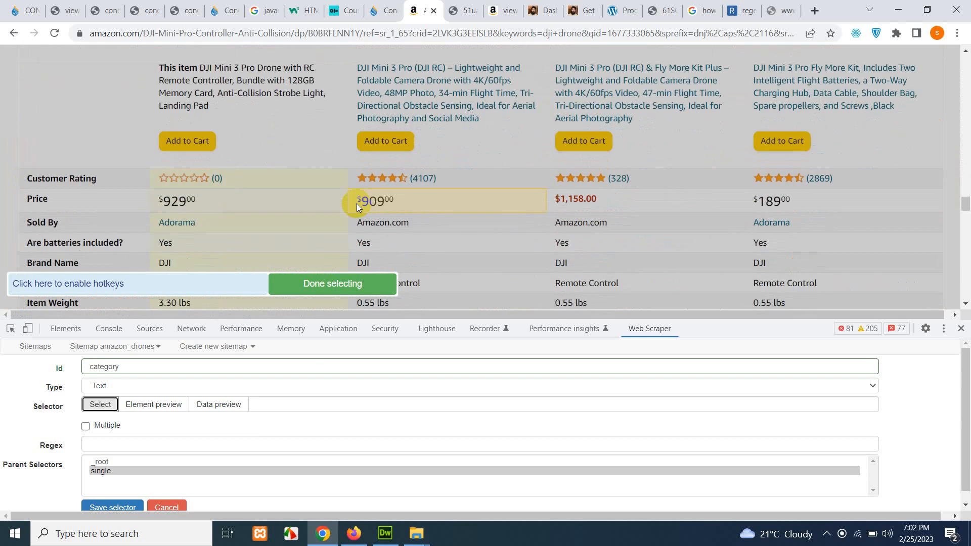
{"action": "scroll", "coordinate": [357, 203], "scroll_direction": "down", "scroll_amount": 15}
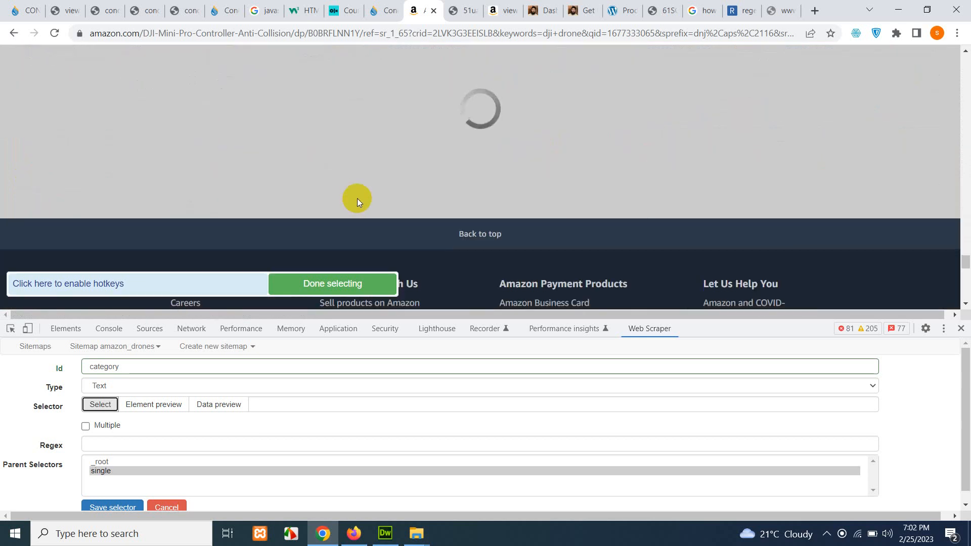
{"action": "scroll", "coordinate": [357, 192], "scroll_direction": "up", "scroll_amount": 5}
{"action": "scroll", "coordinate": [357, 170], "scroll_direction": "up", "scroll_amount": 1}
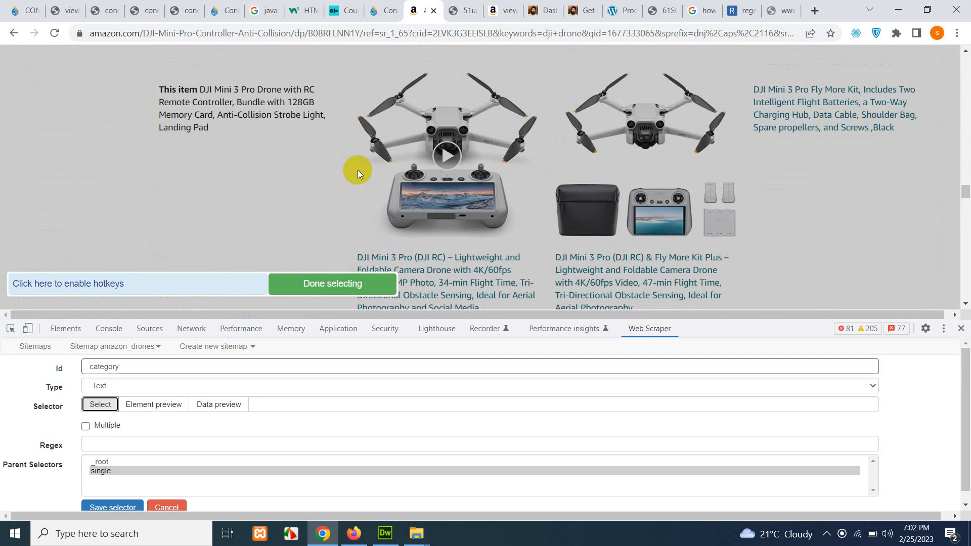
{"action": "scroll", "coordinate": [357, 170], "scroll_direction": "down", "scroll_amount": 6}
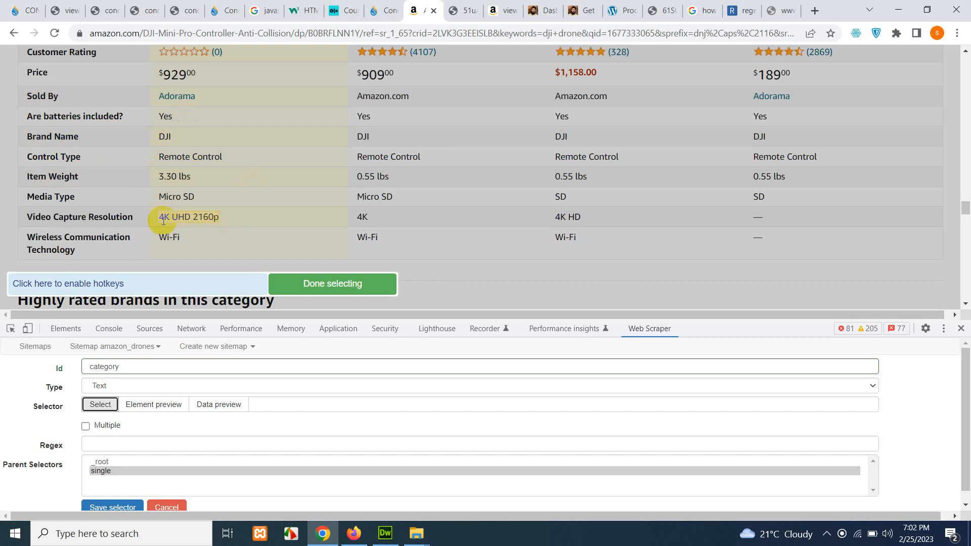
{"action": "scroll", "coordinate": [223, 205], "scroll_direction": "up", "scroll_amount": 10}
{"action": "scroll", "coordinate": [225, 205], "scroll_direction": "down", "scroll_amount": 1}
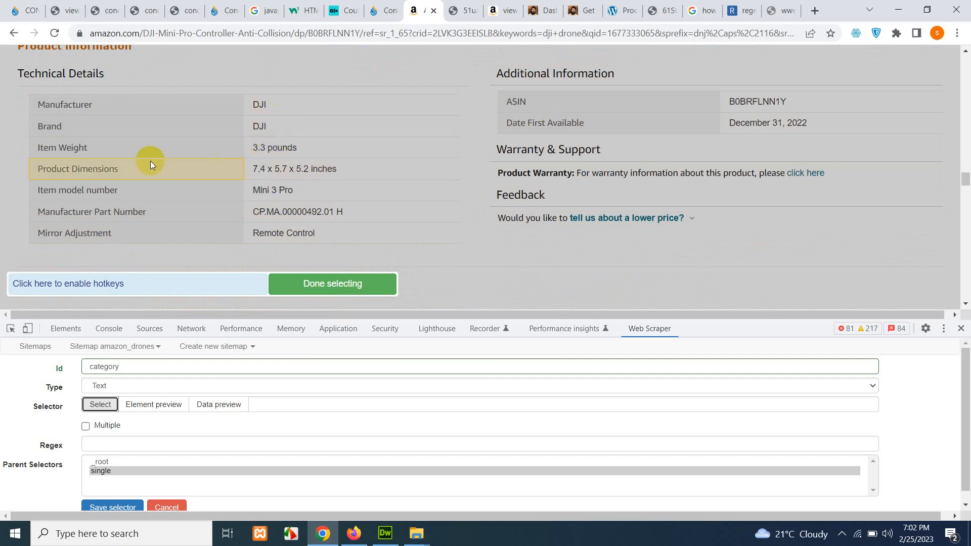
{"action": "left_click", "coordinate": [325, 282]}
- Change the new selector's Id to "description" and its type to HTML
{"action": "scroll", "coordinate": [527, 192], "scroll_direction": "up", "scroll_amount": 10}
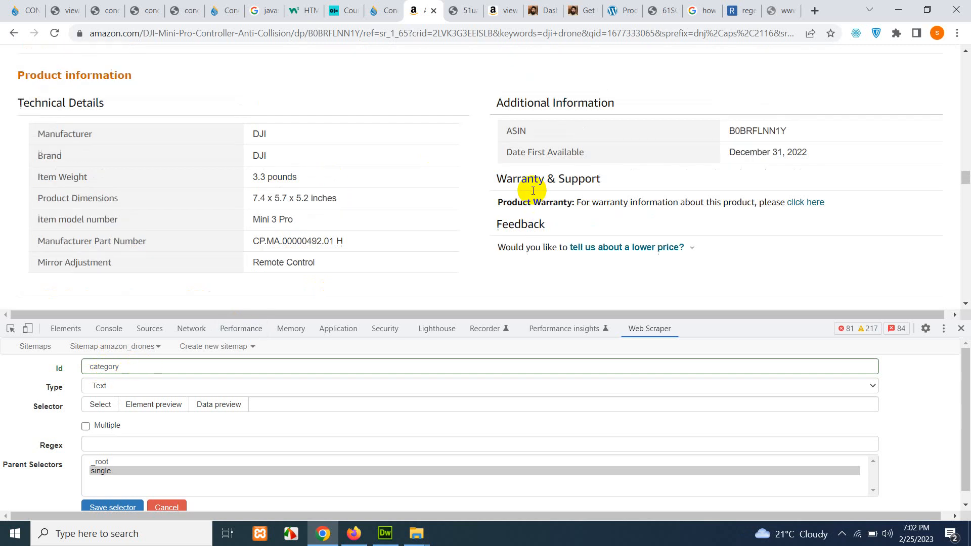
{"action": "scroll", "coordinate": [476, 207], "scroll_direction": "down", "scroll_amount": 4}
{"action": "scroll", "coordinate": [293, 239], "scroll_direction": "up", "scroll_amount": 10}
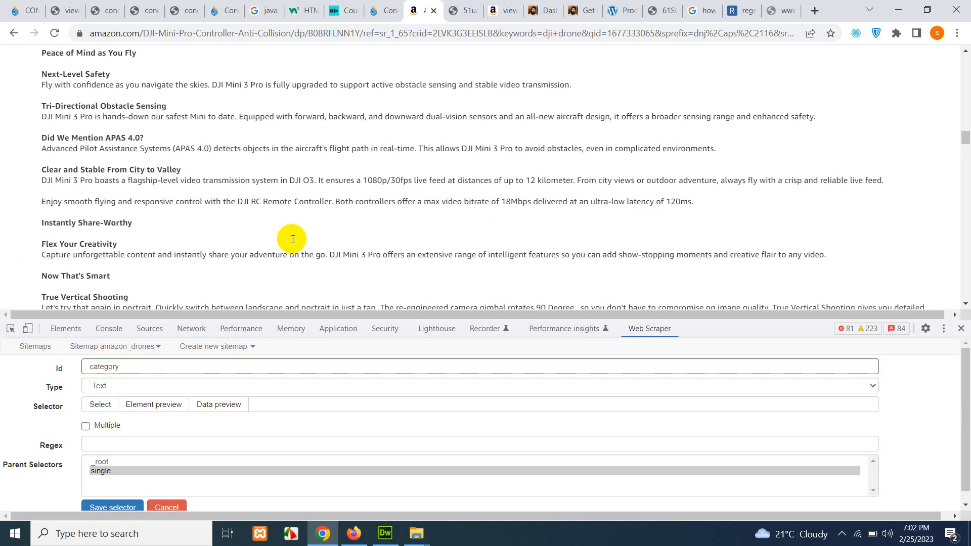
{"action": "scroll", "coordinate": [293, 238], "scroll_direction": "up", "scroll_amount": 6}
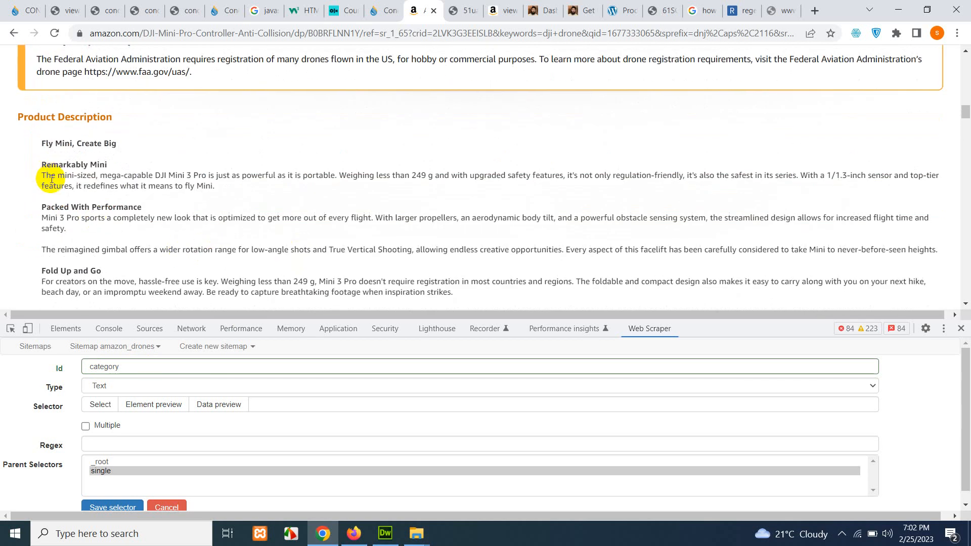
{"action": "double_click", "coordinate": [87, 368]}
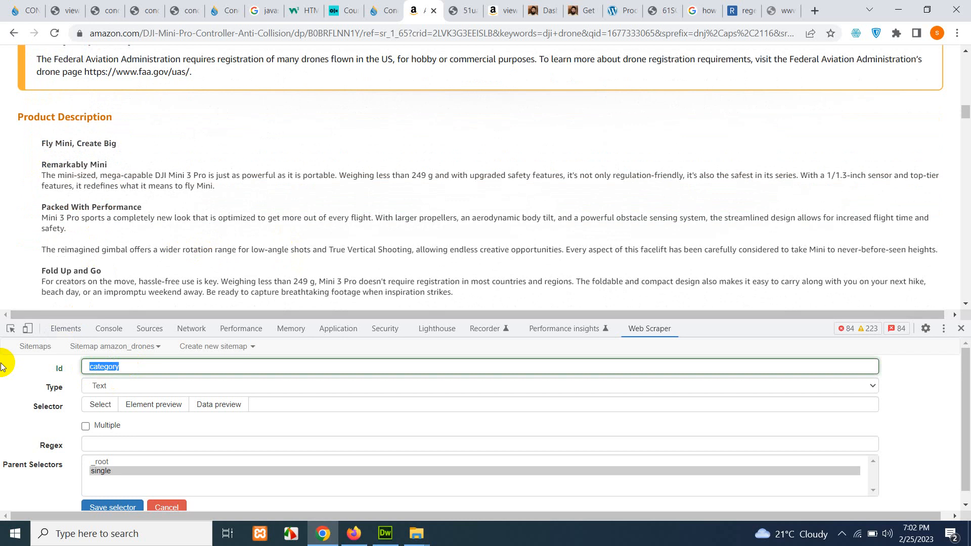
{"action": "type", "text": "description"}
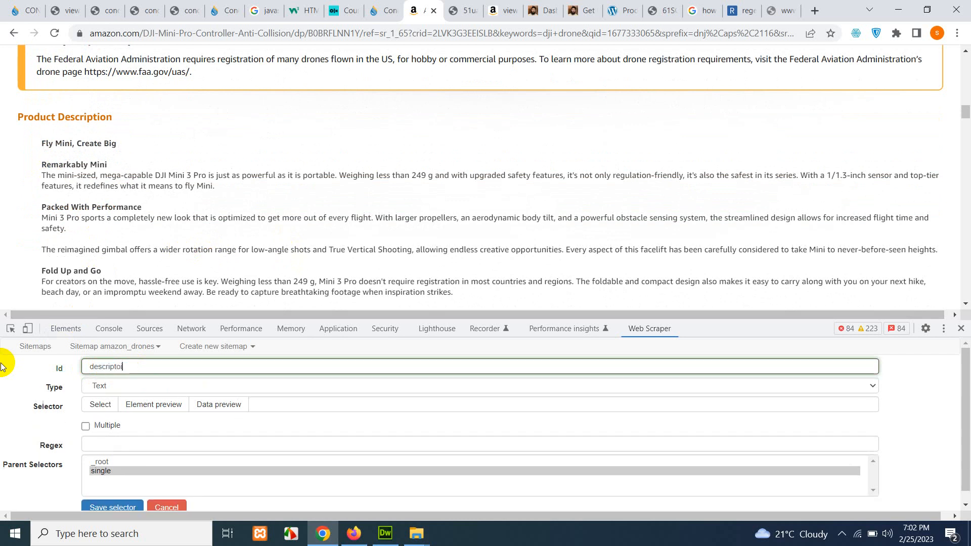
{"action": "left_click", "coordinate": [120, 386]}
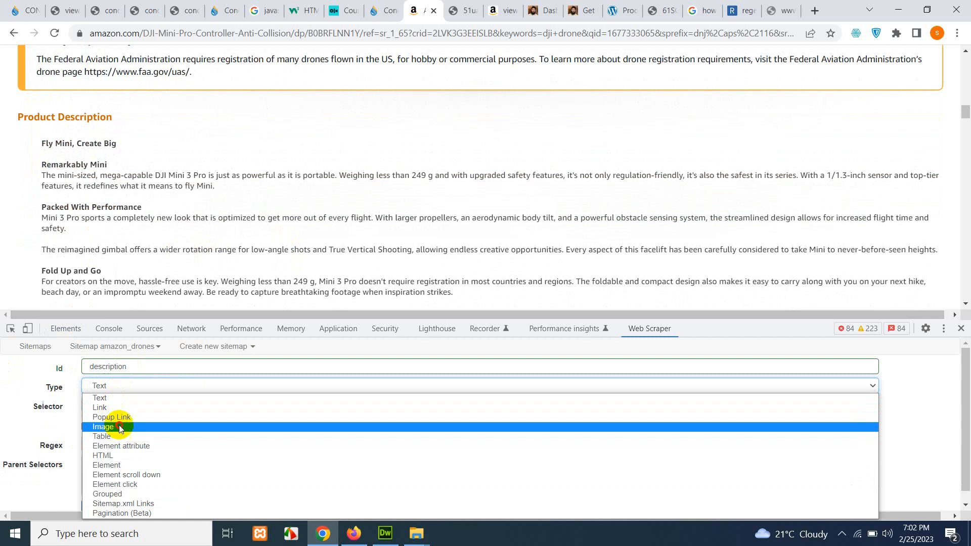
{"action": "left_click", "coordinate": [124, 455]}
- Pick the text block under the Product Description heading as the selector's element, giving ".a-section.a-spacing-small p:nth-of-type(2)"
{"action": "left_click", "coordinate": [101, 405]}
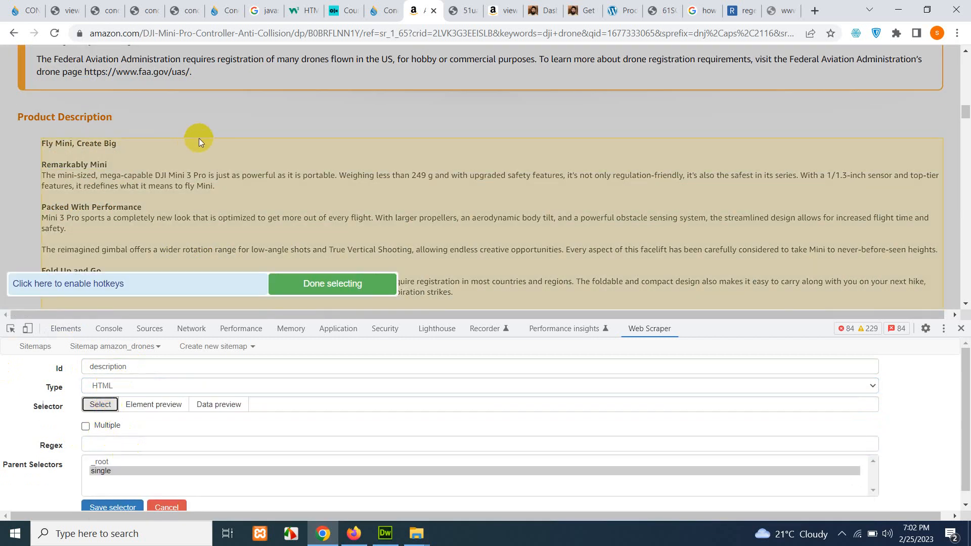
{"action": "left_click", "coordinate": [198, 138]}
{"action": "scroll", "coordinate": [391, 196], "scroll_direction": "down", "scroll_amount": 10}
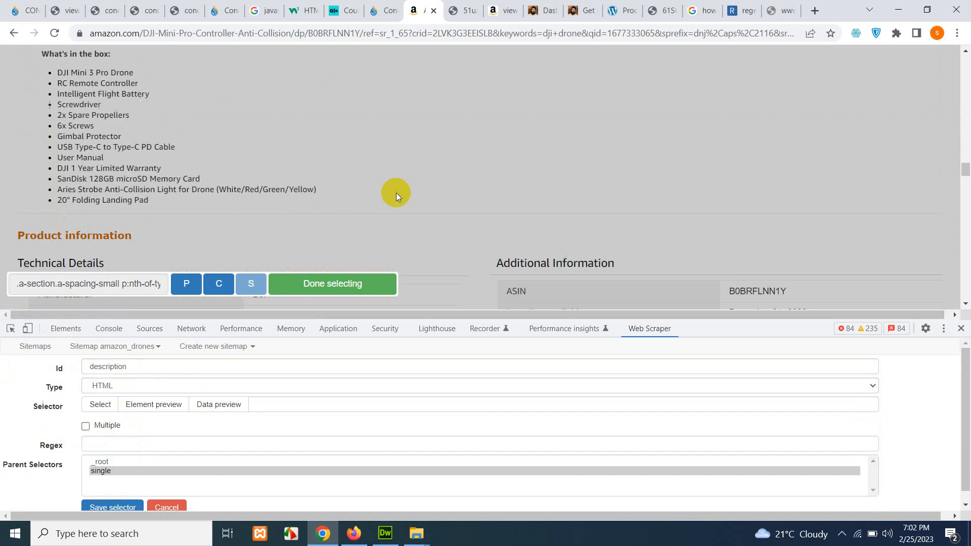
{"action": "scroll", "coordinate": [396, 192], "scroll_direction": "up", "scroll_amount": 3}
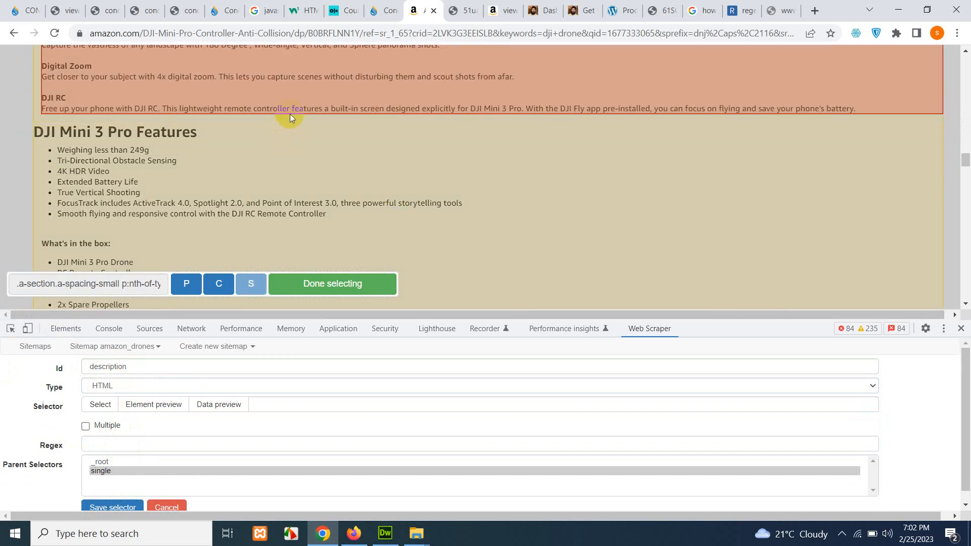
{"action": "left_click", "coordinate": [326, 284]}
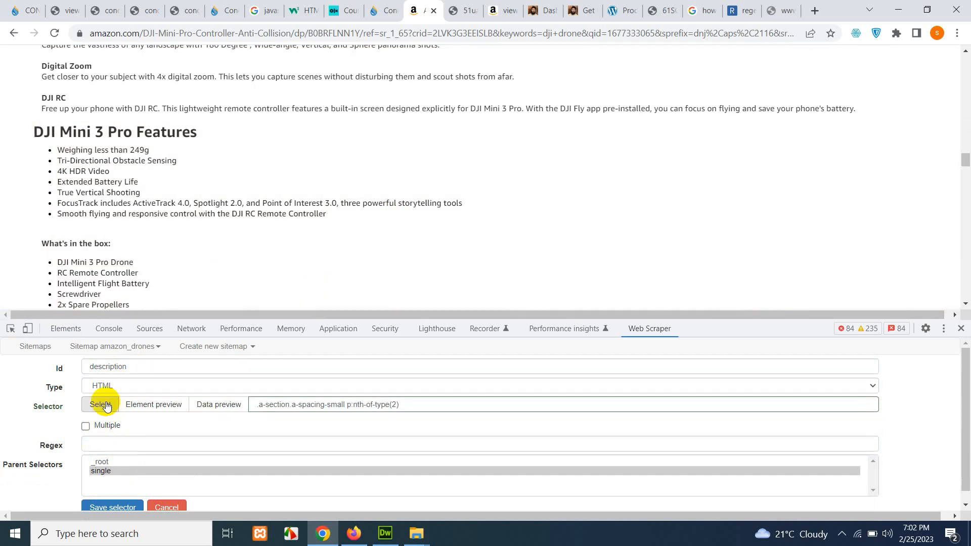
- Re-pick the description selector's element as the whole product description block, giving "div#productDescription", and save the selector
{"action": "left_click", "coordinate": [99, 406]}
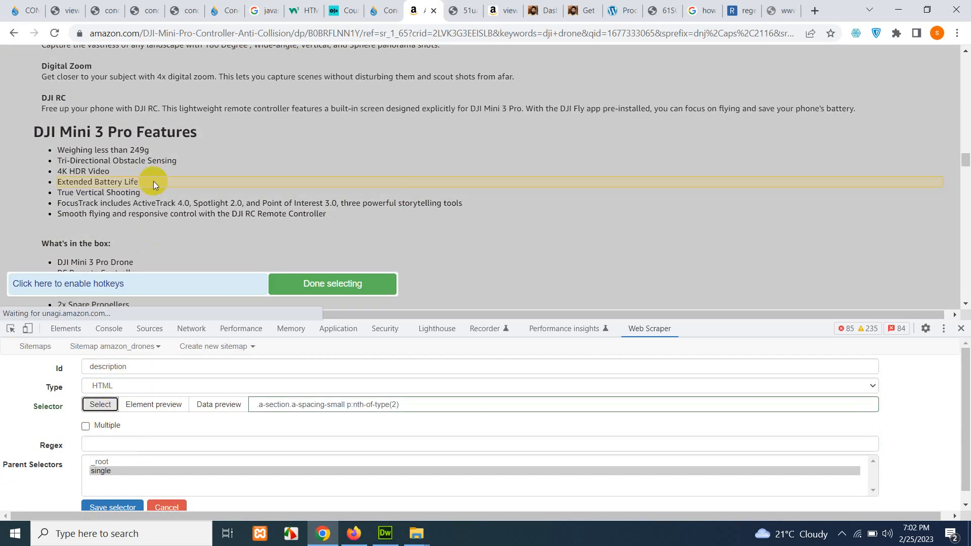
{"action": "left_click", "coordinate": [174, 119]}
{"action": "scroll", "coordinate": [333, 189], "scroll_direction": "down", "scroll_amount": 5}
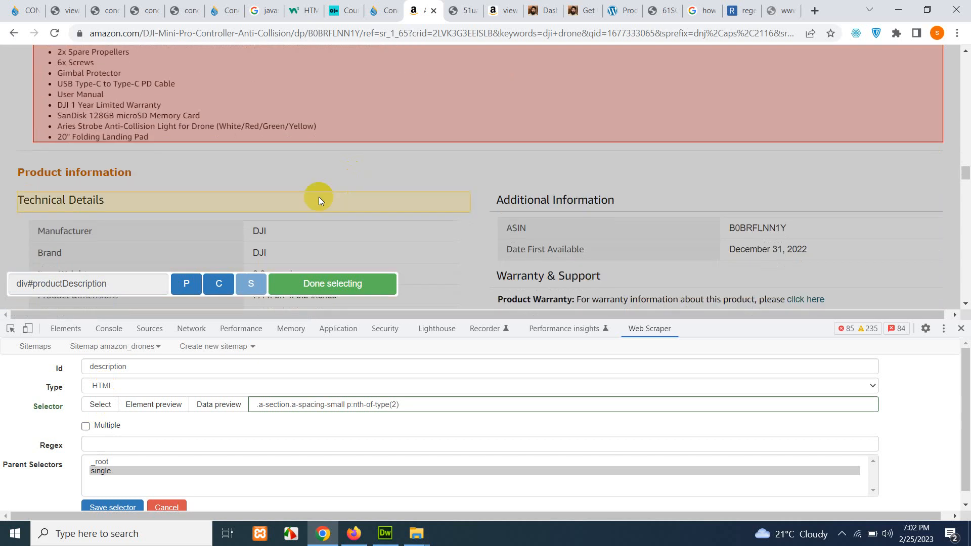
{"action": "left_click", "coordinate": [303, 285]}
{"action": "scroll", "coordinate": [124, 462], "scroll_direction": "down", "scroll_amount": 1}
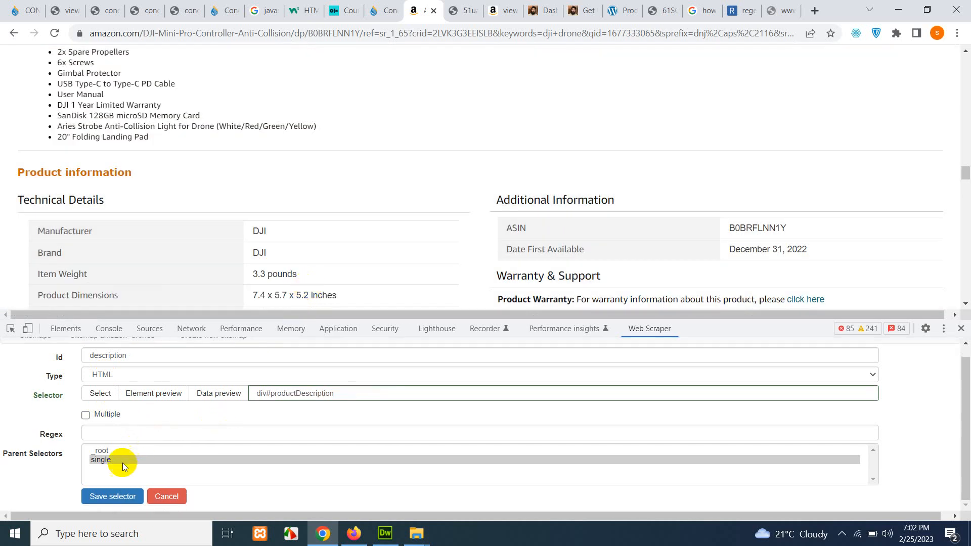
{"action": "left_click", "coordinate": [114, 496]}
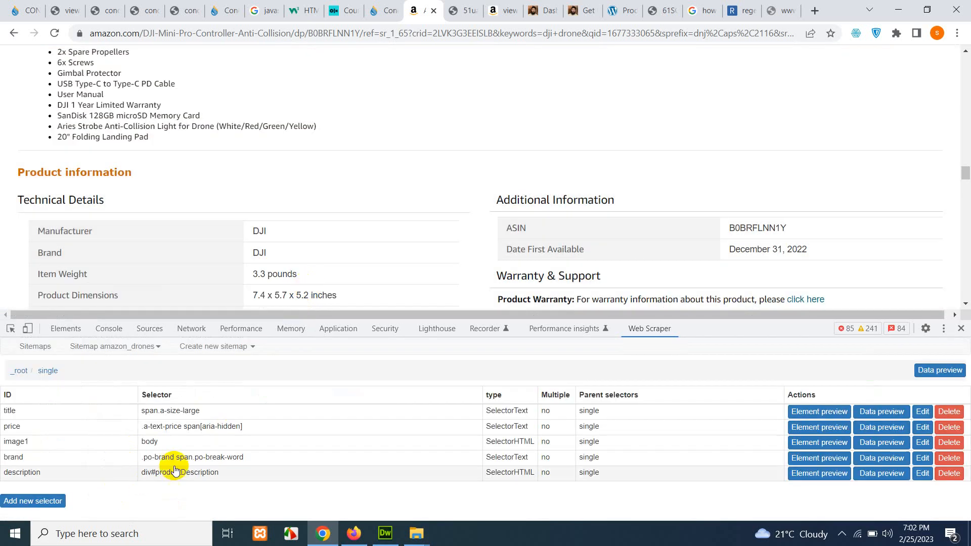
- Start scraping the amazon_drones sitemap and let it work through the product pages
{"action": "left_click", "coordinate": [102, 349]}
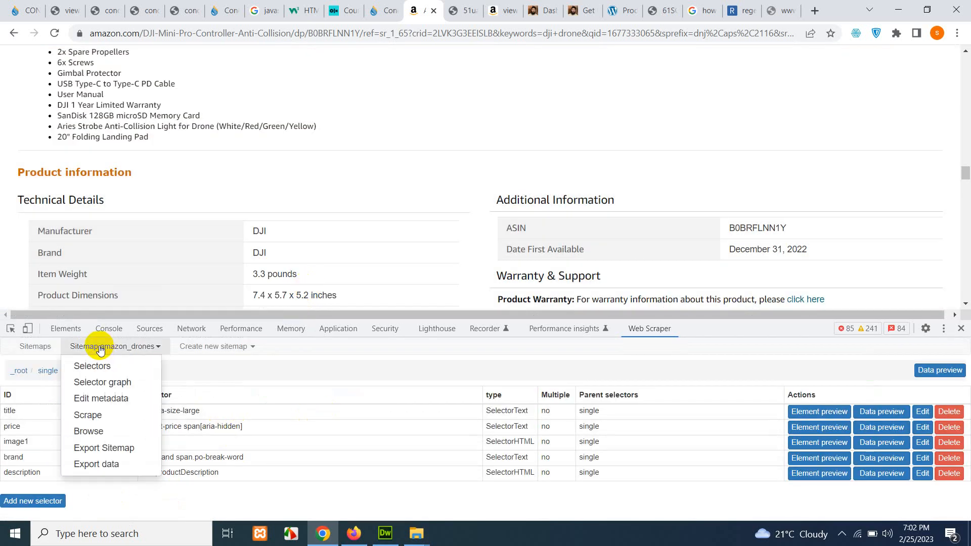
{"action": "left_click", "coordinate": [95, 423]}
{"action": "left_click", "coordinate": [122, 425]}
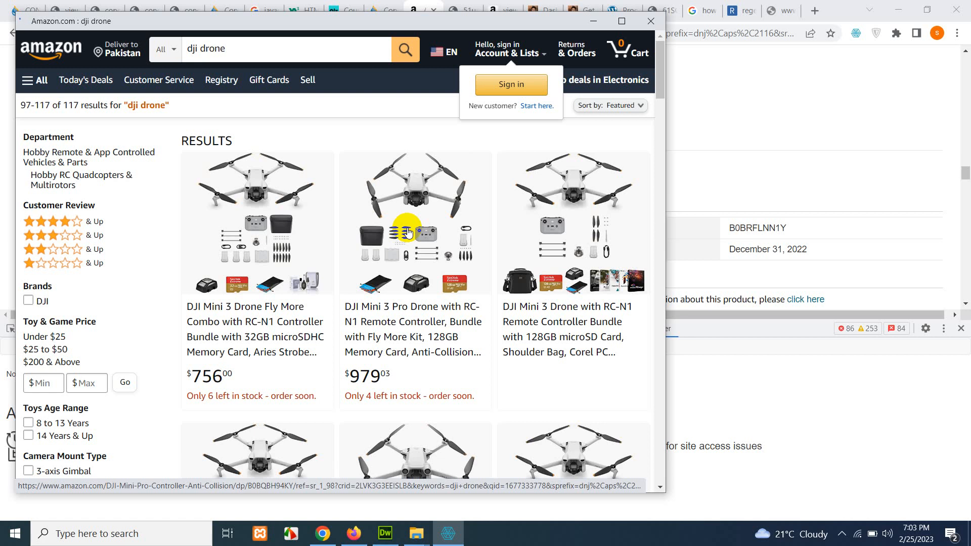
{"action": "left_click", "coordinate": [409, 232]}
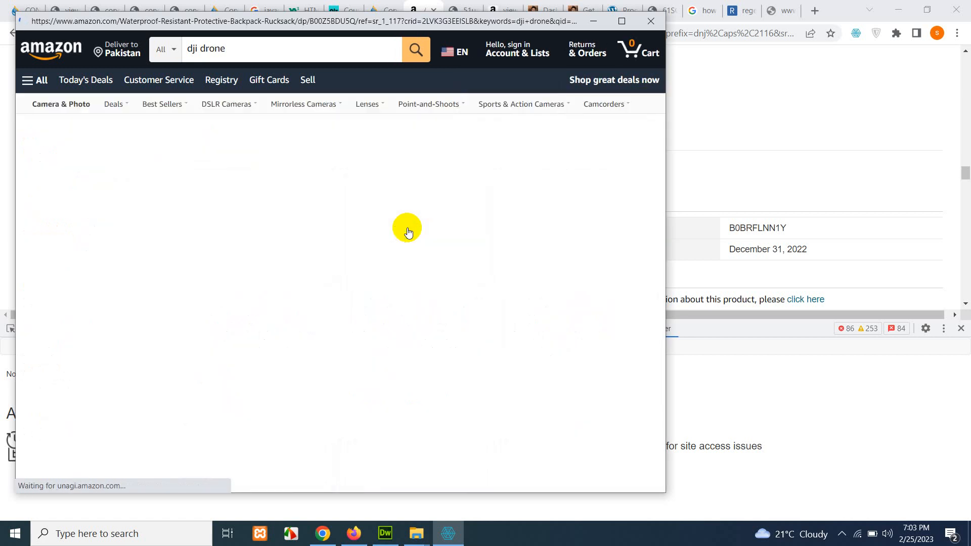
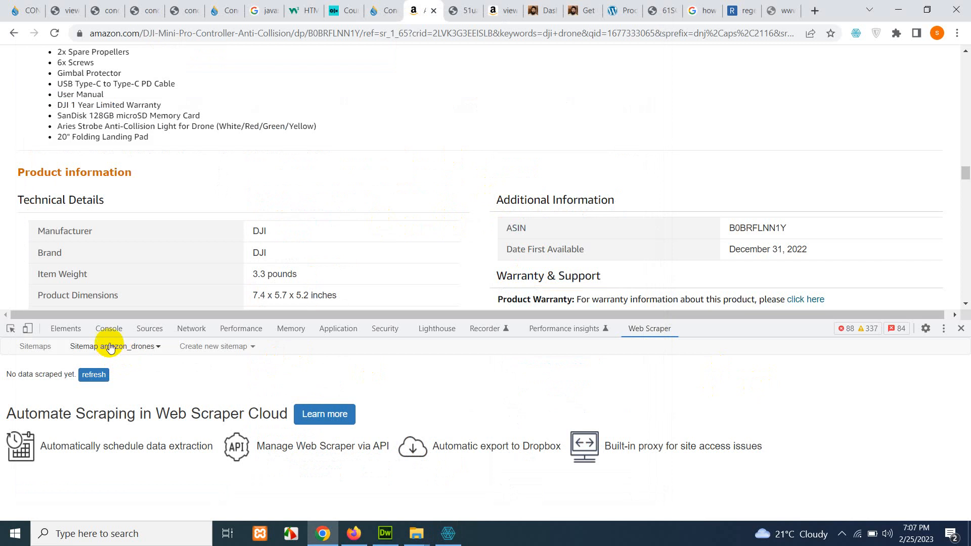
- Check the progress of the running scrape window, then return to the Web Scraper view
{"action": "left_click", "coordinate": [110, 348]}
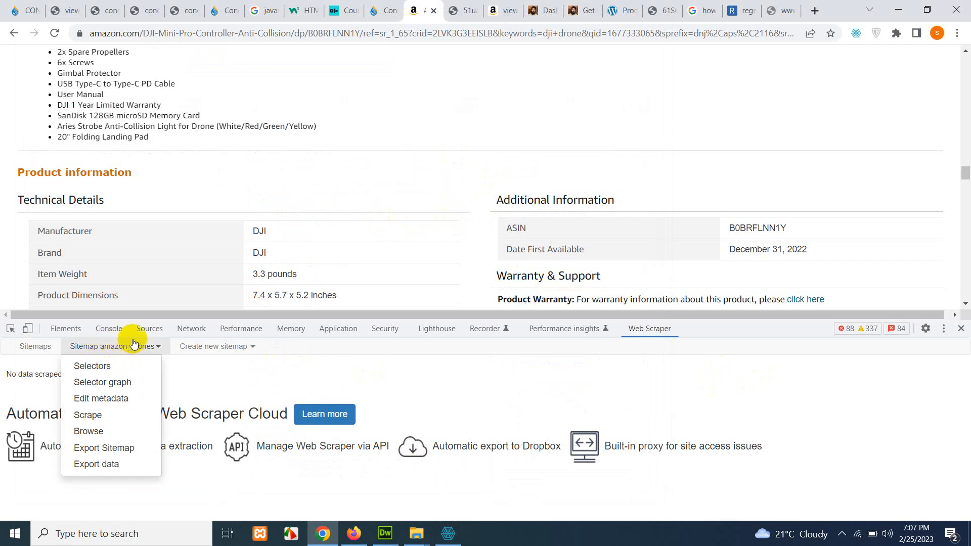
{"action": "left_click", "coordinate": [447, 537]}
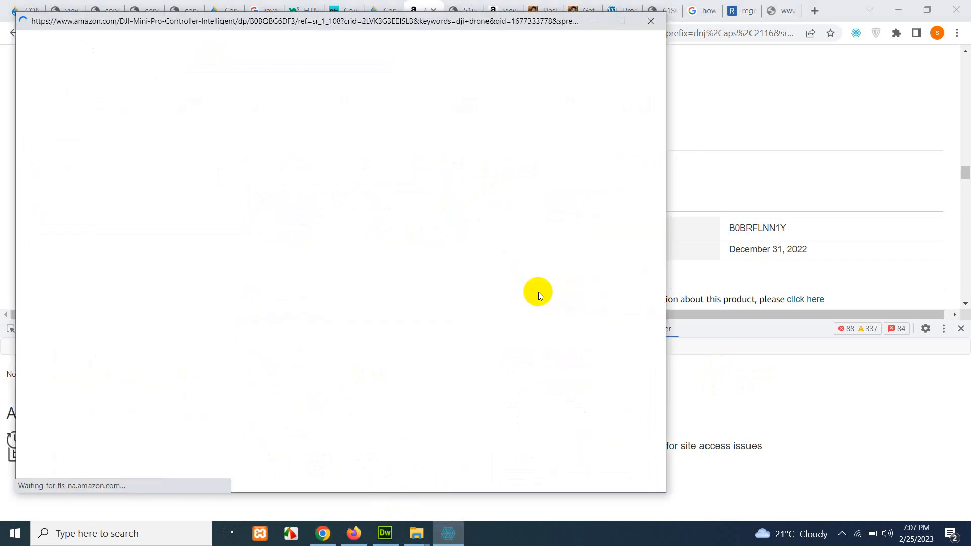
{"action": "left_click", "coordinate": [724, 372]}
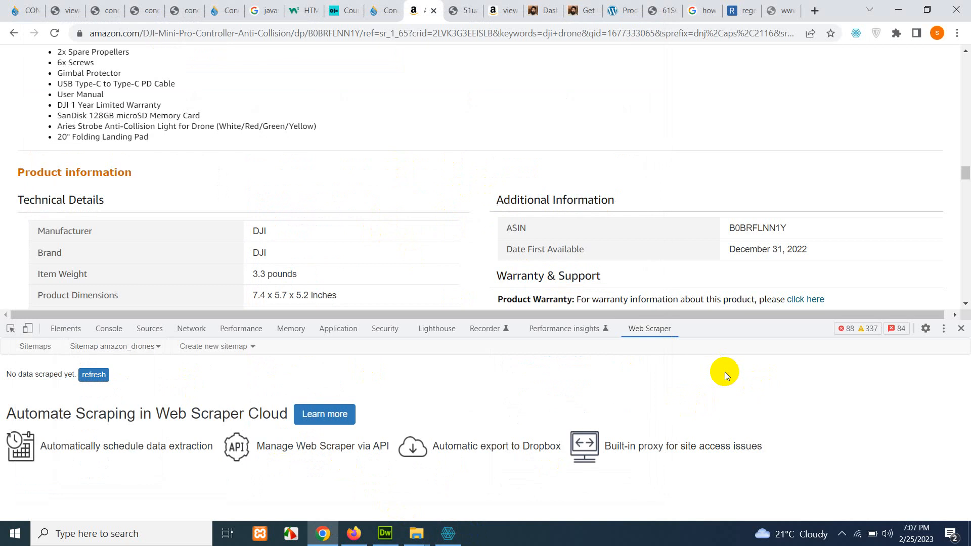
- Export the amazon_drones sitemap's scraped data as an .XLSX file and open it in Excel
{"action": "left_click", "coordinate": [145, 348]}
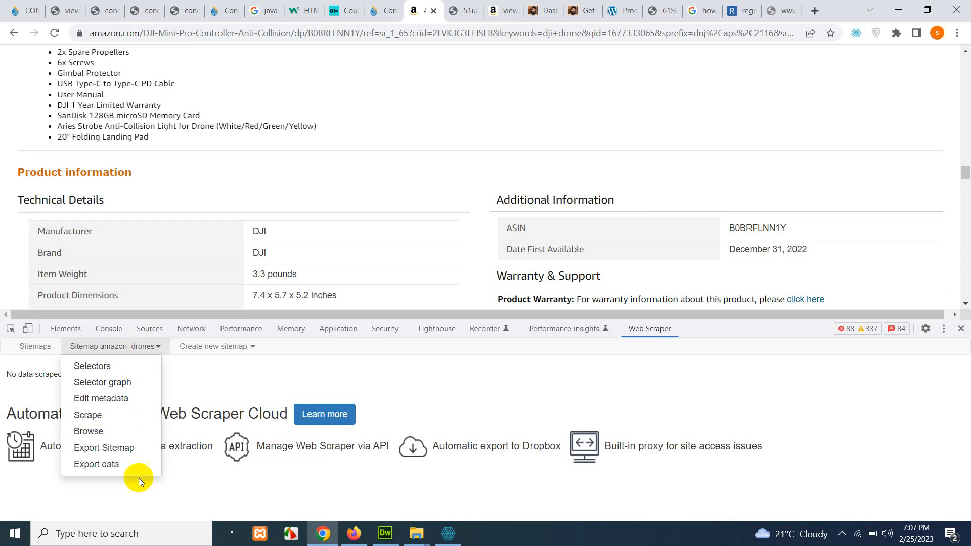
{"action": "left_click", "coordinate": [108, 463]}
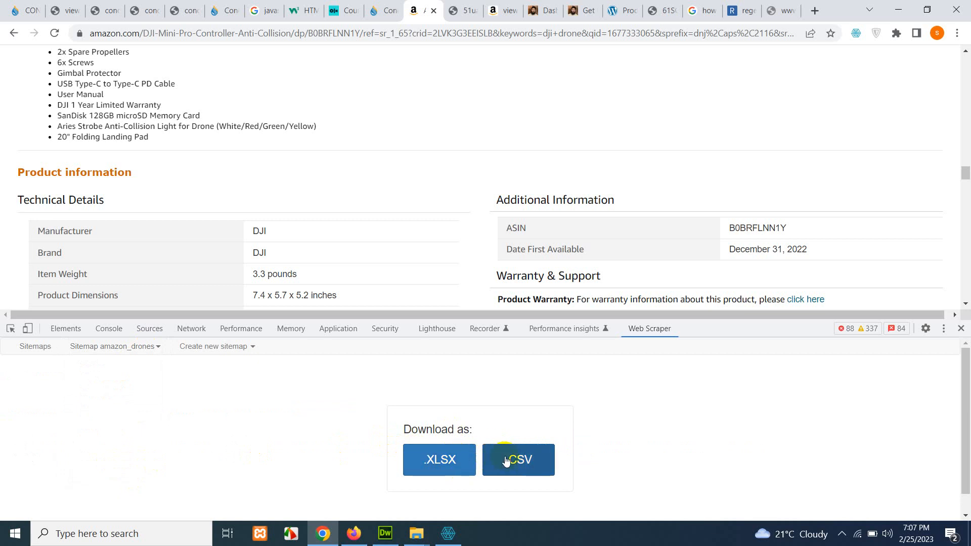
{"action": "left_click", "coordinate": [439, 461]}
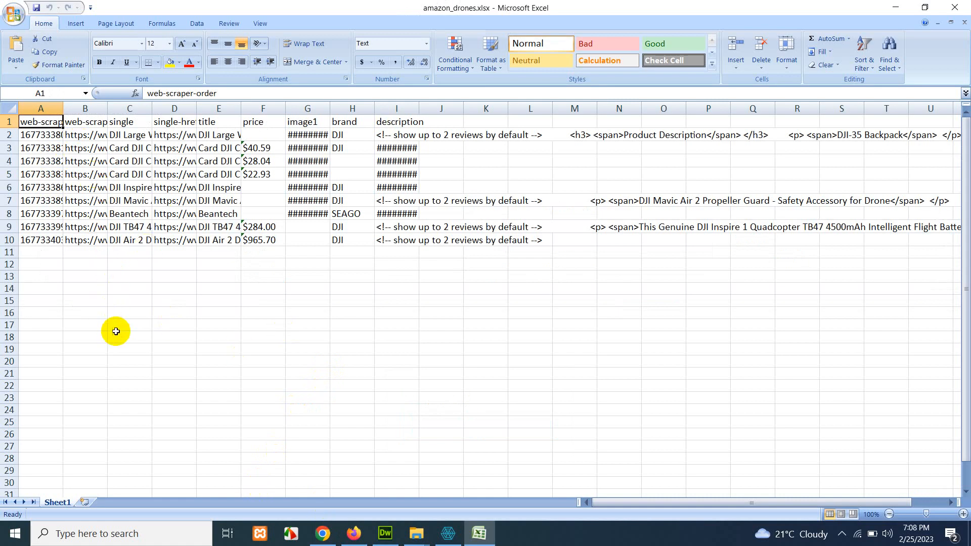
- Examine the scraped fields across row 2, from the start URL to the description, and the description cells in rows 3 and 4
{"action": "left_click", "coordinate": [86, 136]}
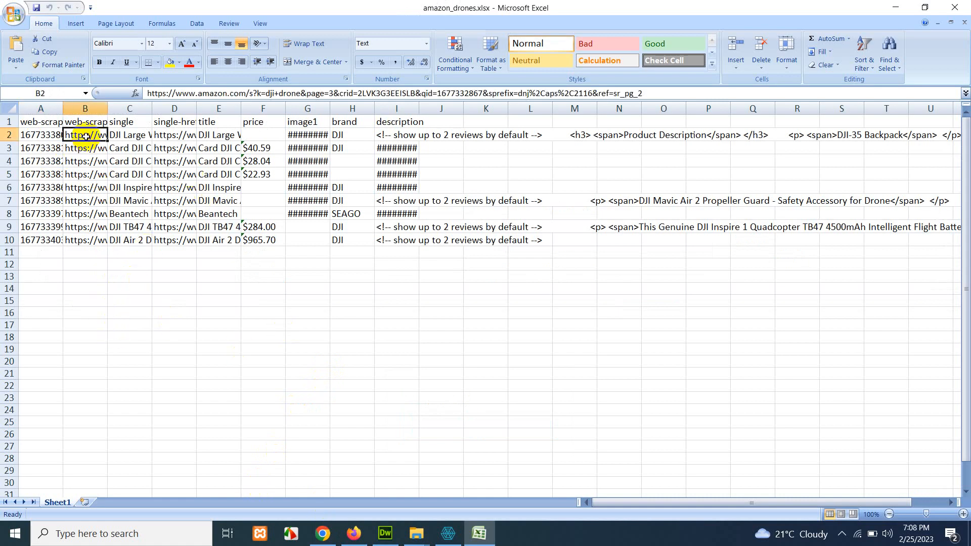
{"action": "left_click", "coordinate": [138, 136]}
{"action": "left_click", "coordinate": [186, 136]}
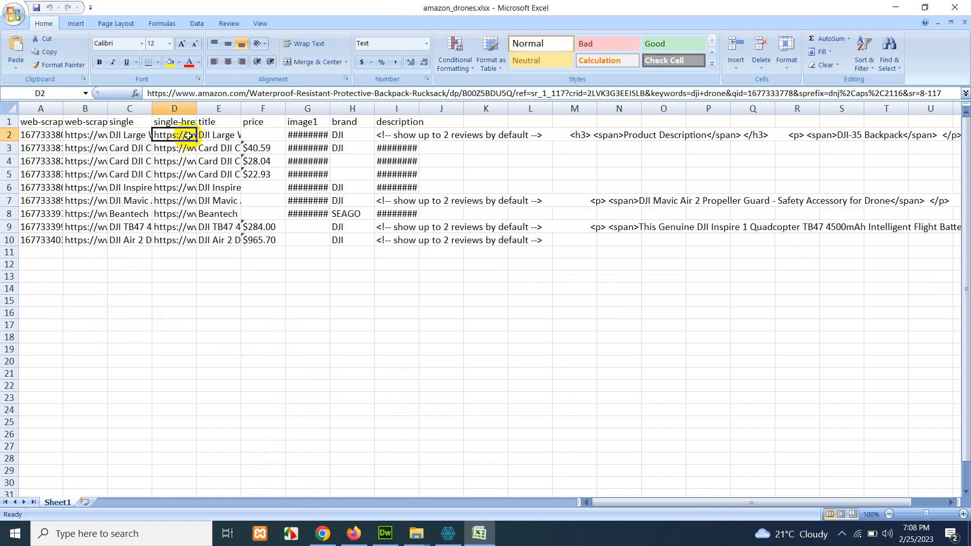
{"action": "left_click", "coordinate": [217, 137]}
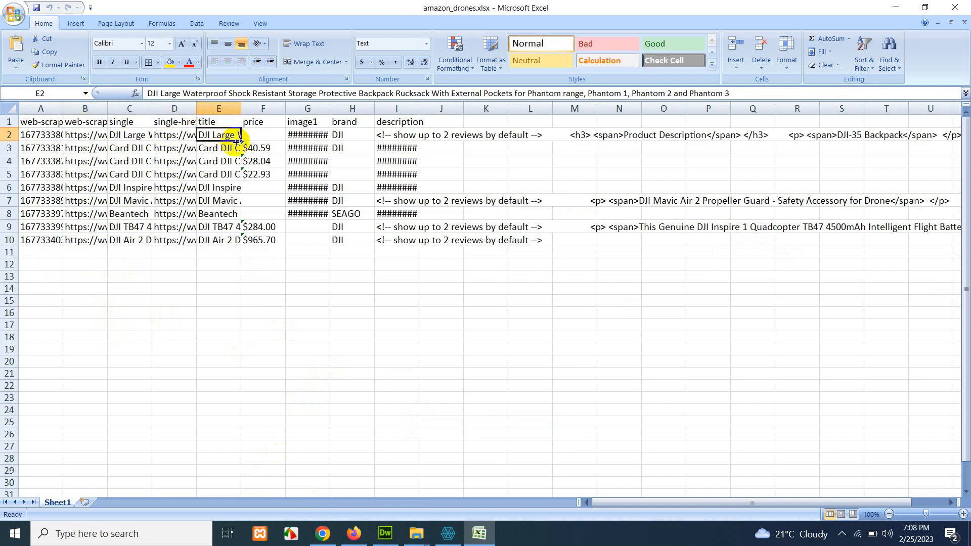
{"action": "left_click", "coordinate": [265, 134]}
{"action": "left_click", "coordinate": [307, 135]}
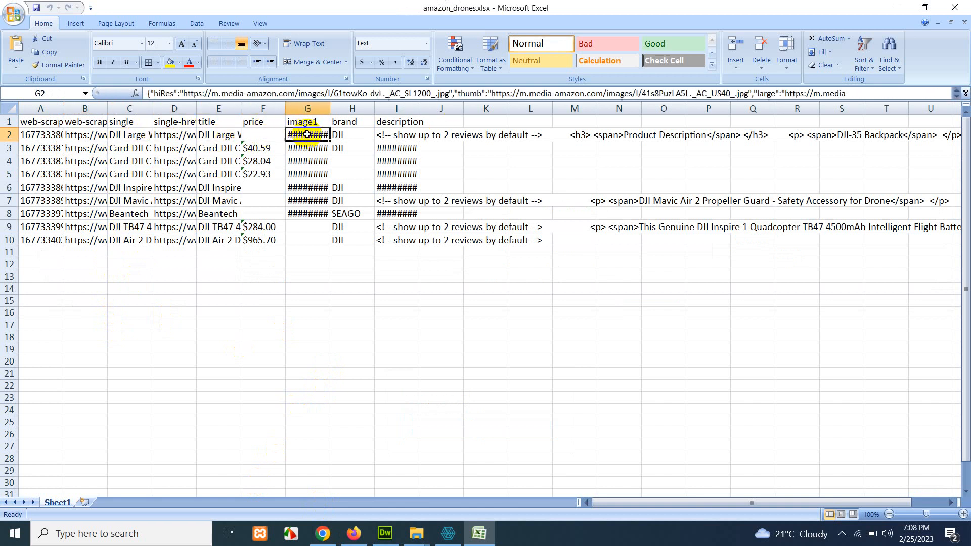
{"action": "left_click", "coordinate": [353, 135]}
{"action": "left_click", "coordinate": [392, 135]}
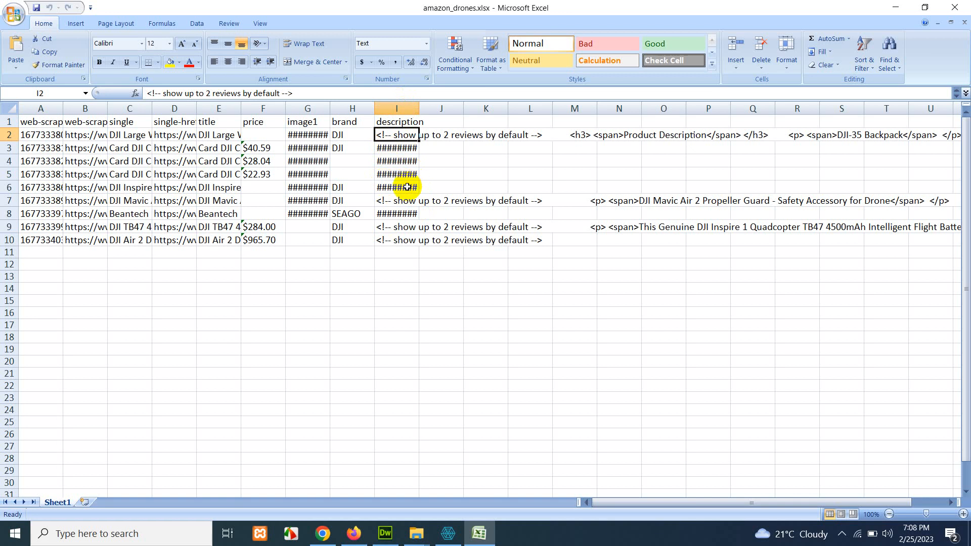
{"action": "left_click", "coordinate": [395, 148]}
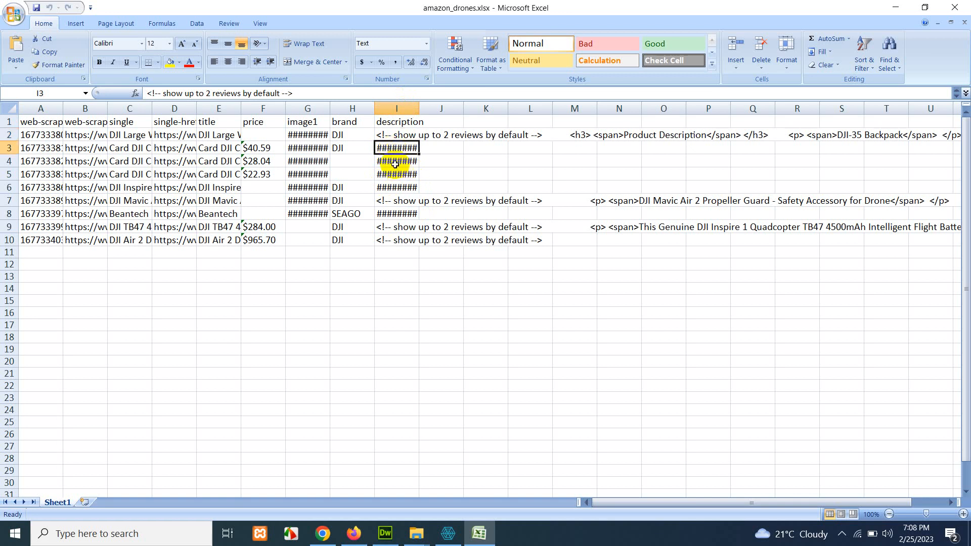
{"action": "left_click", "coordinate": [395, 162]}
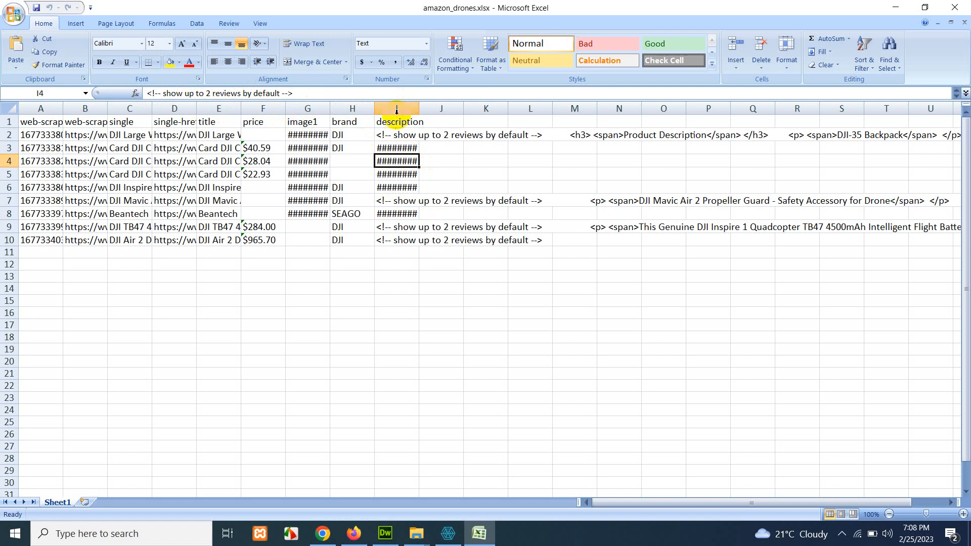
- Set the number format of the entire image1 column to General
{"action": "left_click", "coordinate": [302, 109]}
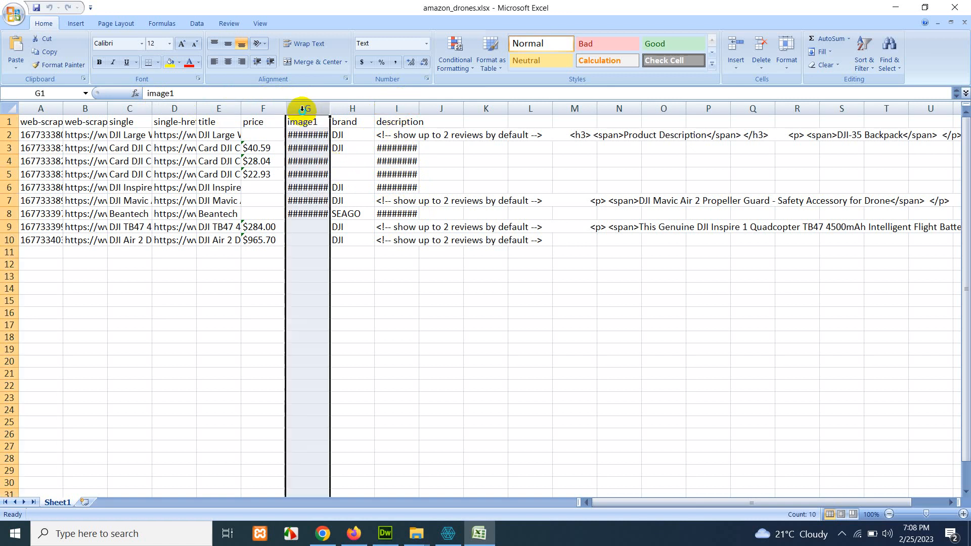
{"action": "right_click", "coordinate": [303, 109]}
{"action": "left_click", "coordinate": [341, 212]}
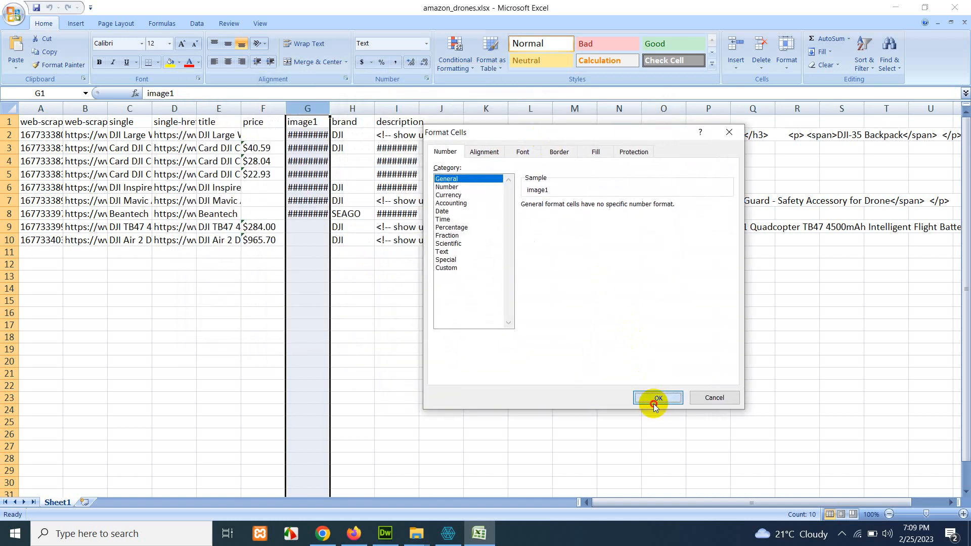
{"action": "left_click", "coordinate": [657, 399]}
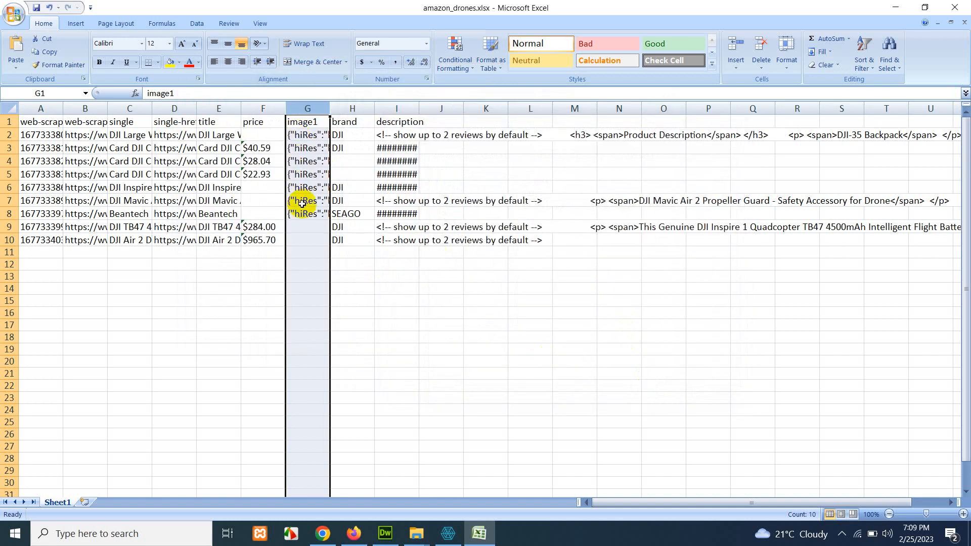
- Set the number format of the entire description column to General
{"action": "right_click", "coordinate": [396, 108]}
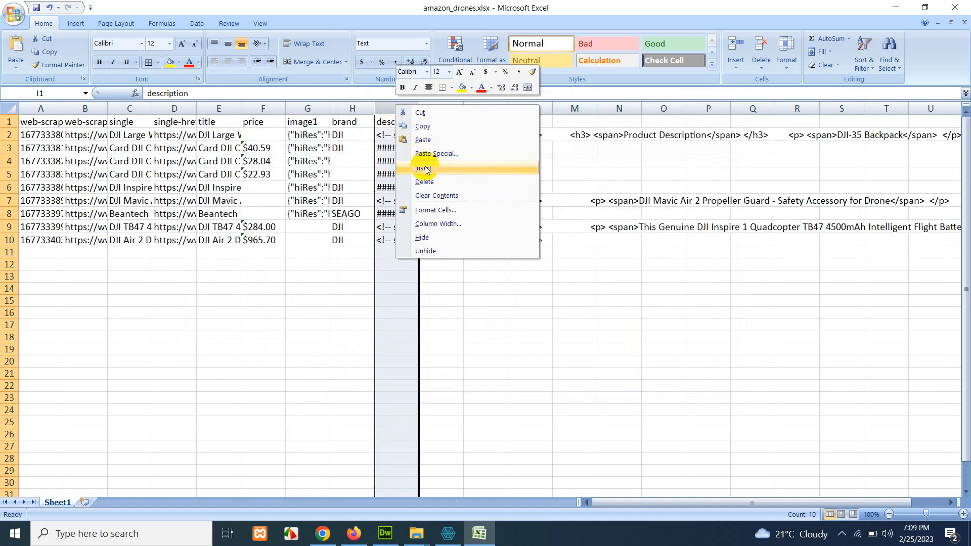
{"action": "left_click", "coordinate": [436, 211]}
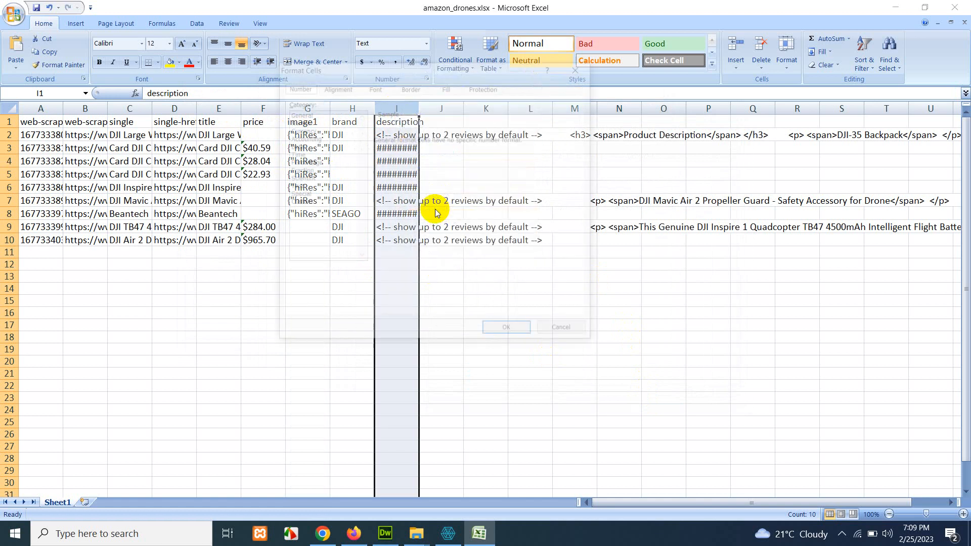
{"action": "left_click", "coordinate": [301, 121]}
{"action": "left_click", "coordinate": [301, 113]}
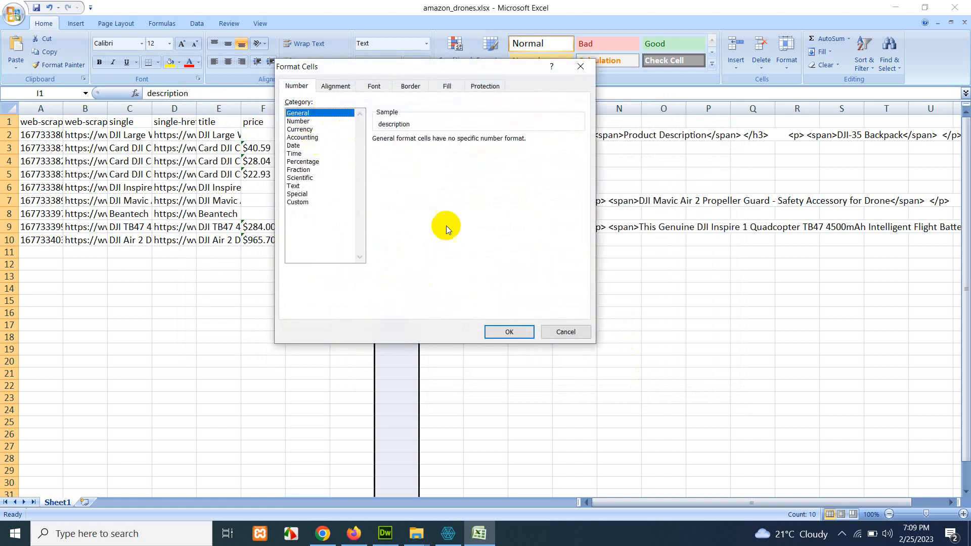
{"action": "left_click", "coordinate": [509, 333]}
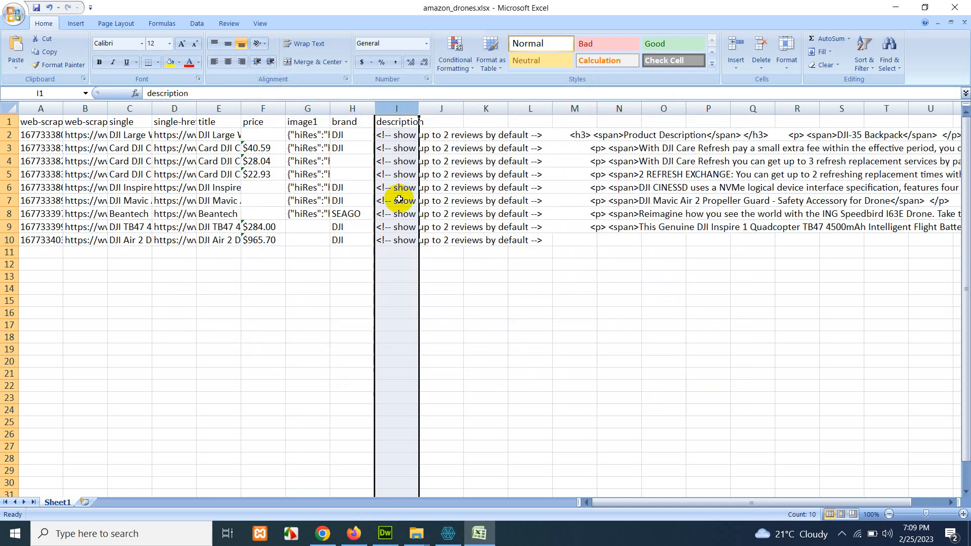
- Copy the whole image1 column into empty column J and select the copy's first data cell, J2
{"action": "left_click", "coordinate": [310, 134]}
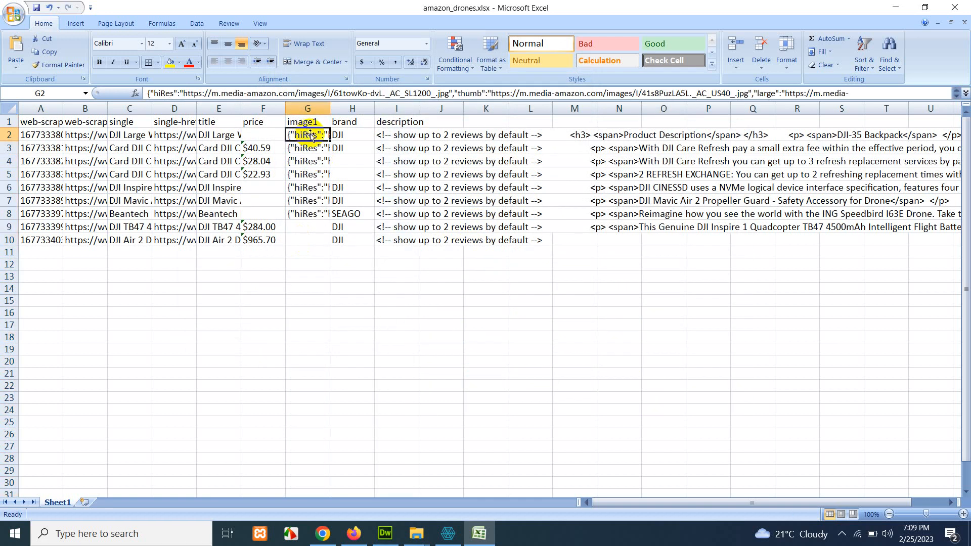
{"action": "right_click", "coordinate": [307, 109]}
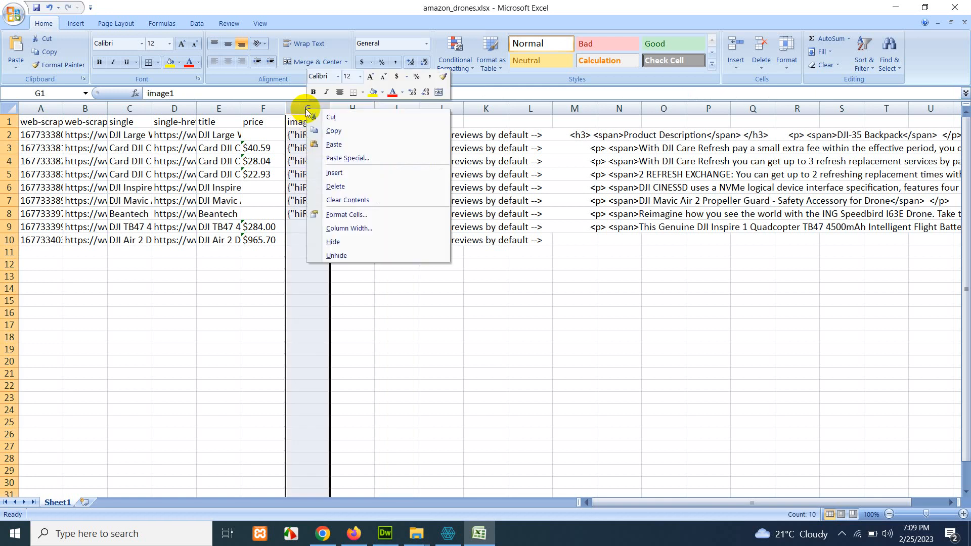
{"action": "left_click", "coordinate": [333, 130]}
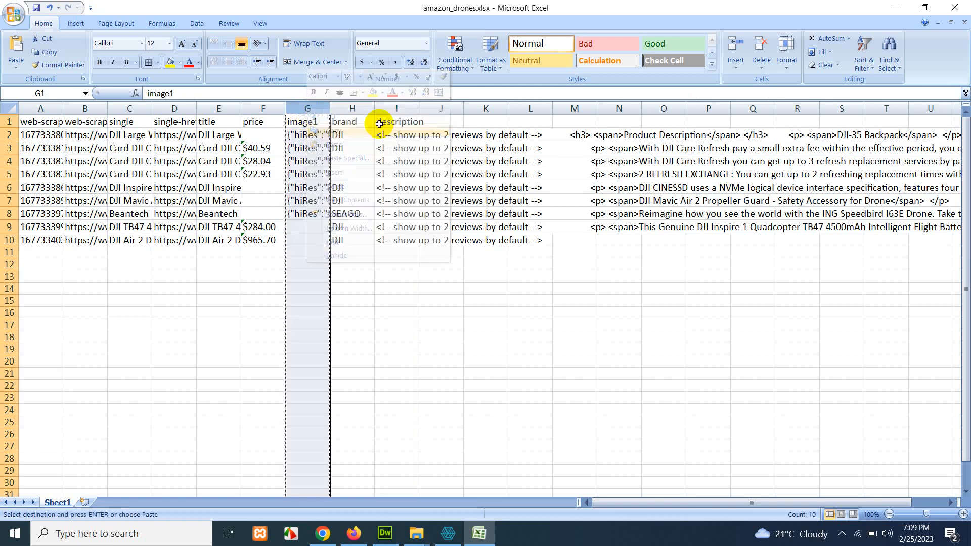
{"action": "left_click", "coordinate": [455, 109]}
{"action": "right_click", "coordinate": [446, 108]}
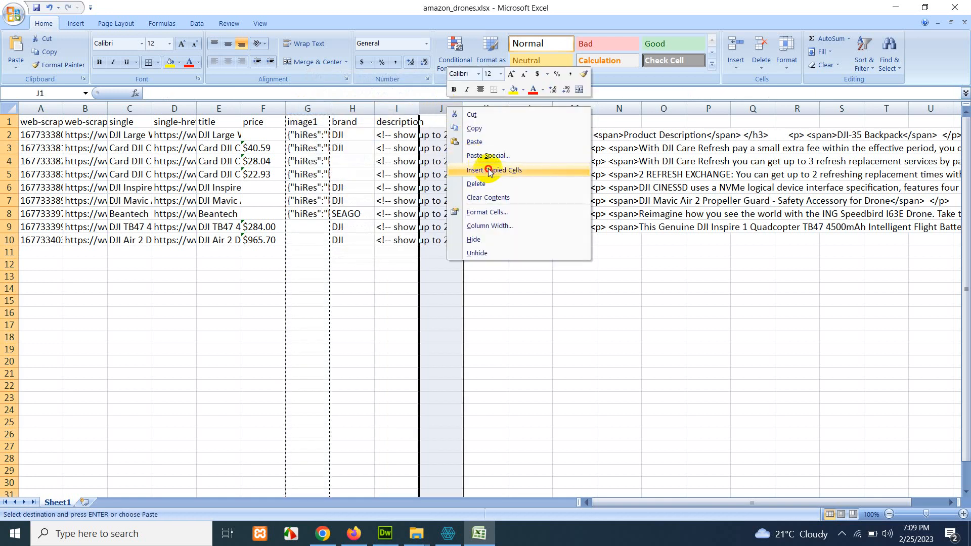
{"action": "left_click", "coordinate": [478, 141]}
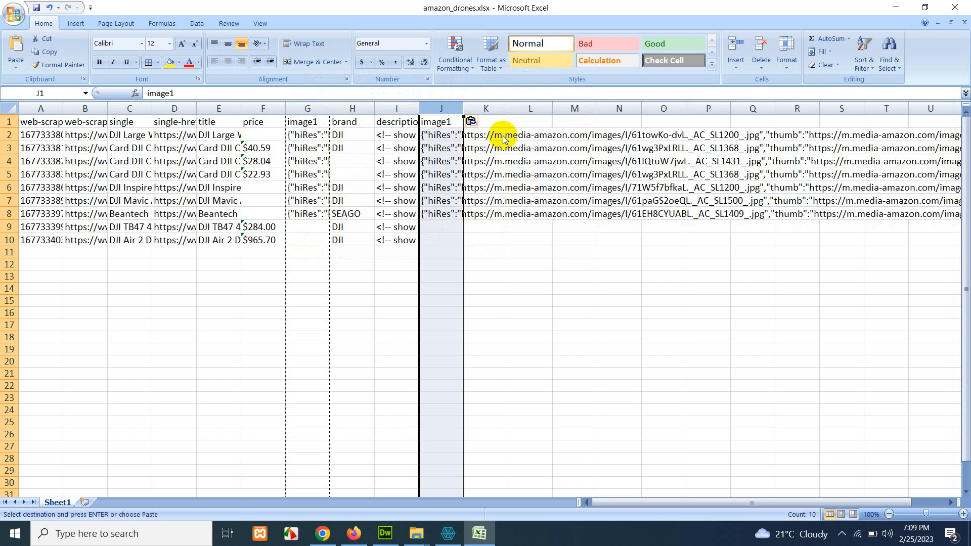
{"action": "left_click", "coordinate": [526, 160]}
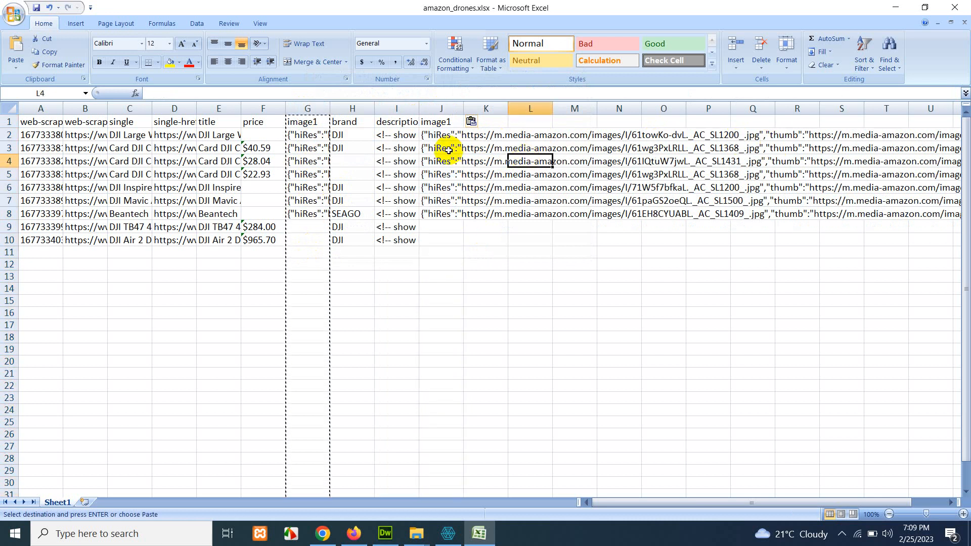
{"action": "left_click", "coordinate": [442, 136]}
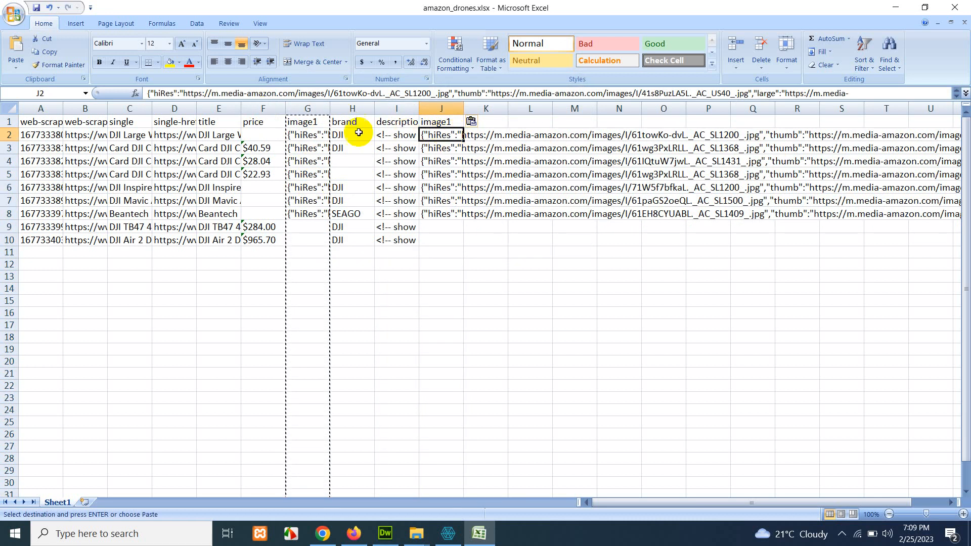
- Copy the opening text {"hiRes":" from the contents of cell J2, leaving the cell's data intact
{"action": "left_click_drag", "start_coordinate": [182, 95], "coordinate": [141, 91]}
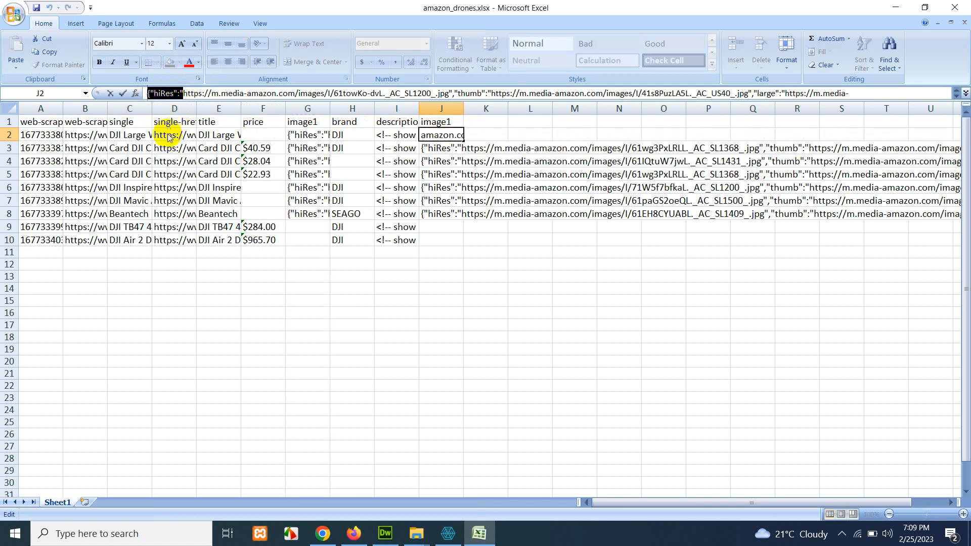
{"action": "right_click", "coordinate": [171, 94]}
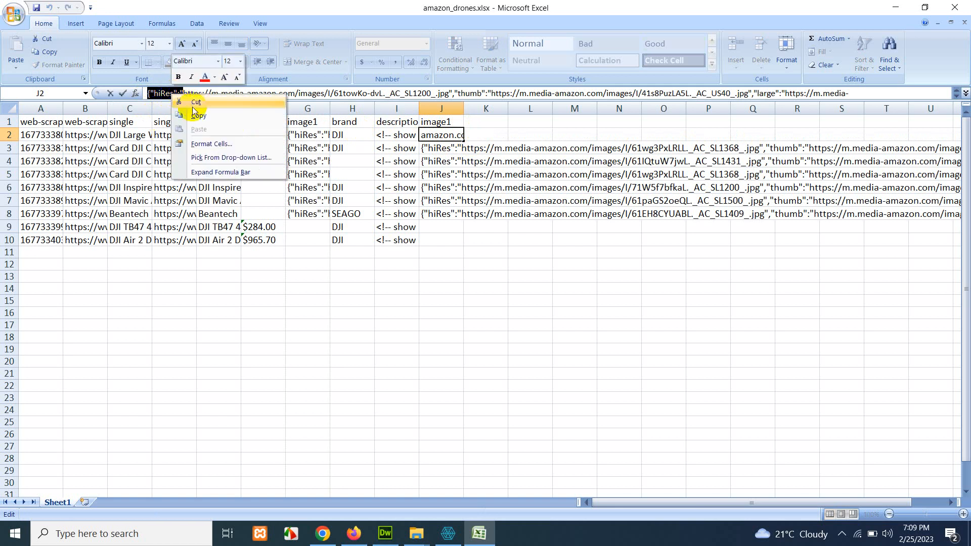
{"action": "left_click", "coordinate": [197, 118]}
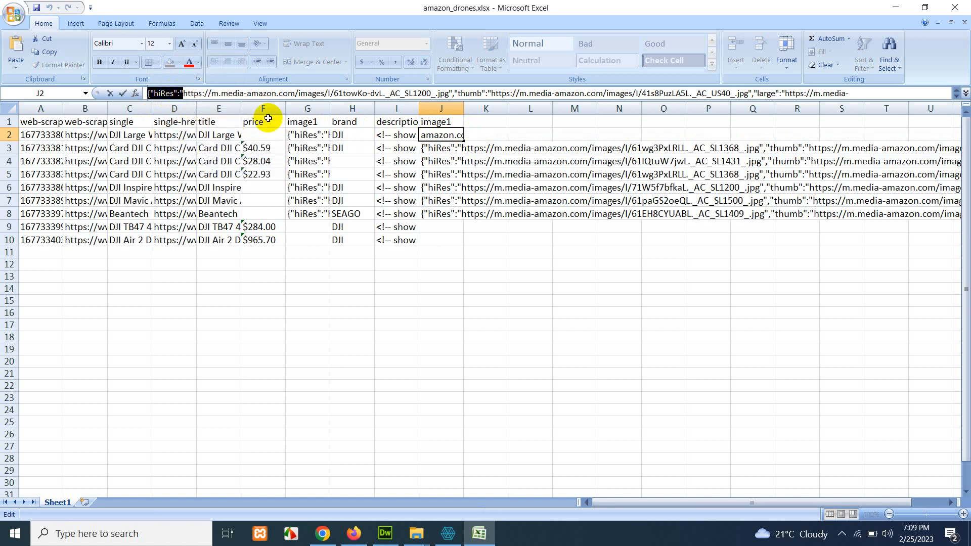
{"action": "left_click", "coordinate": [437, 133]}
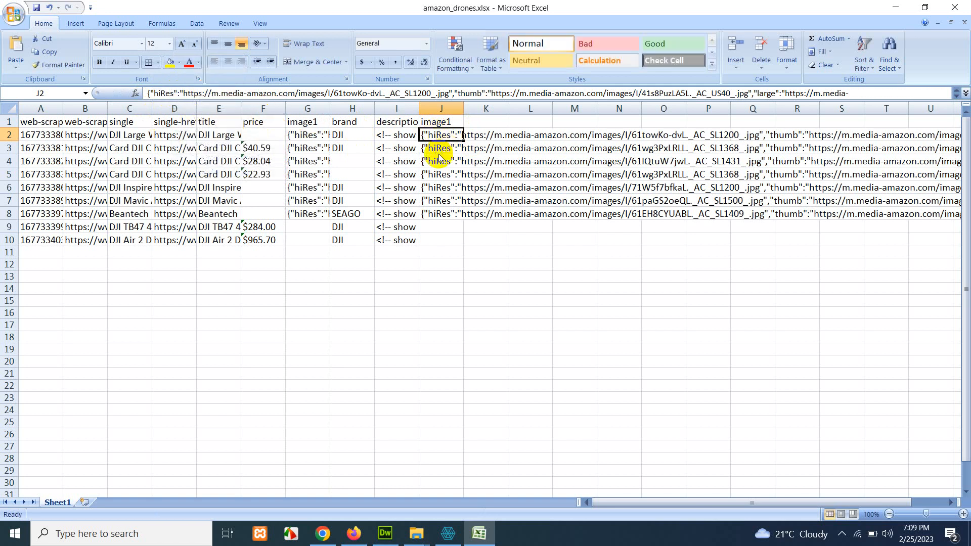
- Replace every occurrence of {"hiRes":" in the sheet with a comma
{"action": "key", "text": "ctrl+f"}
{"action": "left_click", "coordinate": [162, 222]}
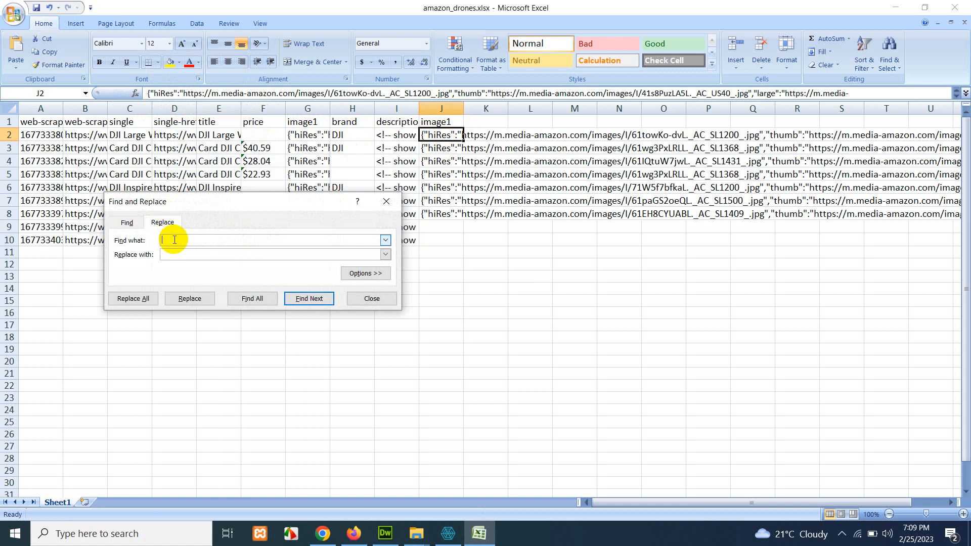
{"action": "right_click", "coordinate": [176, 239]}
{"action": "left_click", "coordinate": [192, 272]}
{"action": "left_click", "coordinate": [186, 253]}
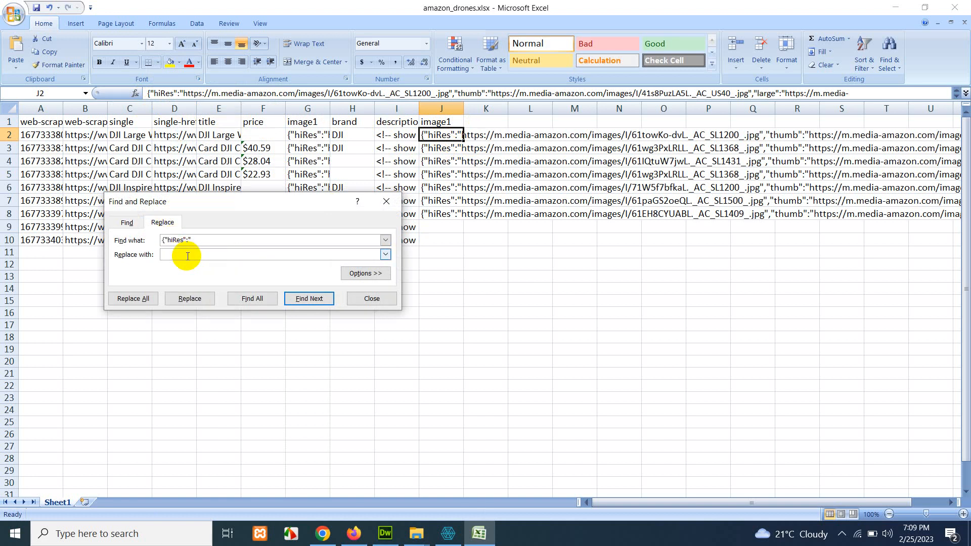
{"action": "type", "text": ","}
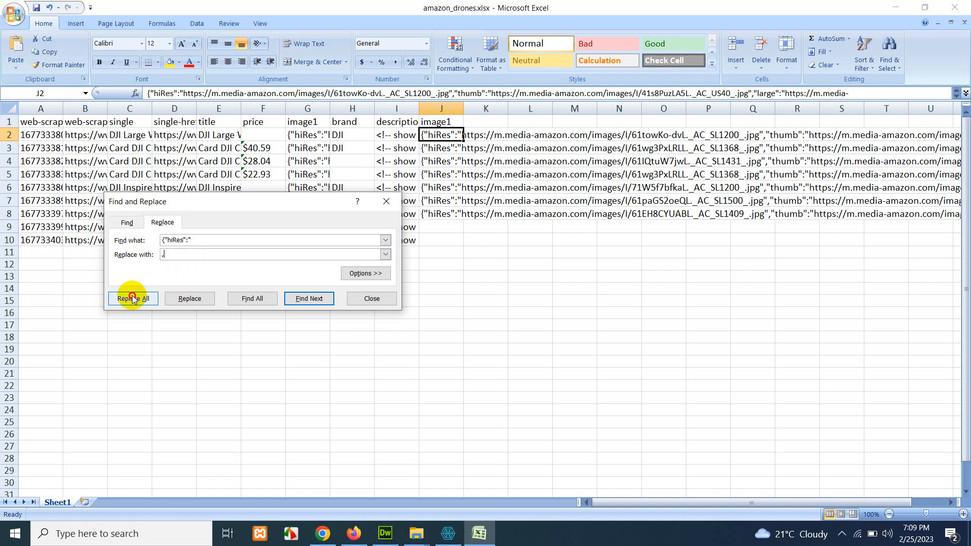
{"action": "left_click", "coordinate": [133, 298]}
{"action": "left_click", "coordinate": [486, 299]}
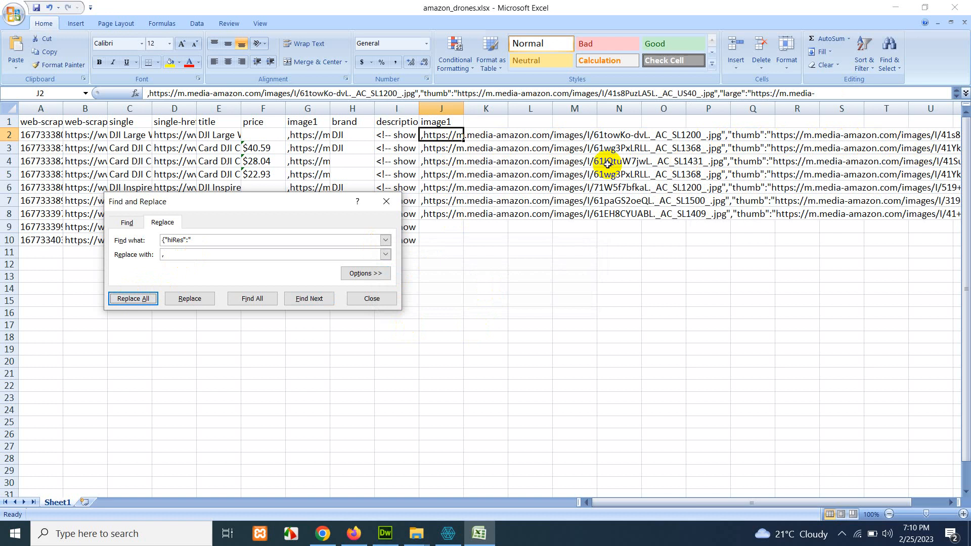
- Examine the full text of cell J2, including the "thumb" part that follows the first image URL
{"action": "left_click", "coordinate": [416, 93]}
{"action": "left_click_drag", "start_coordinate": [424, 93], "coordinate": [461, 93]}
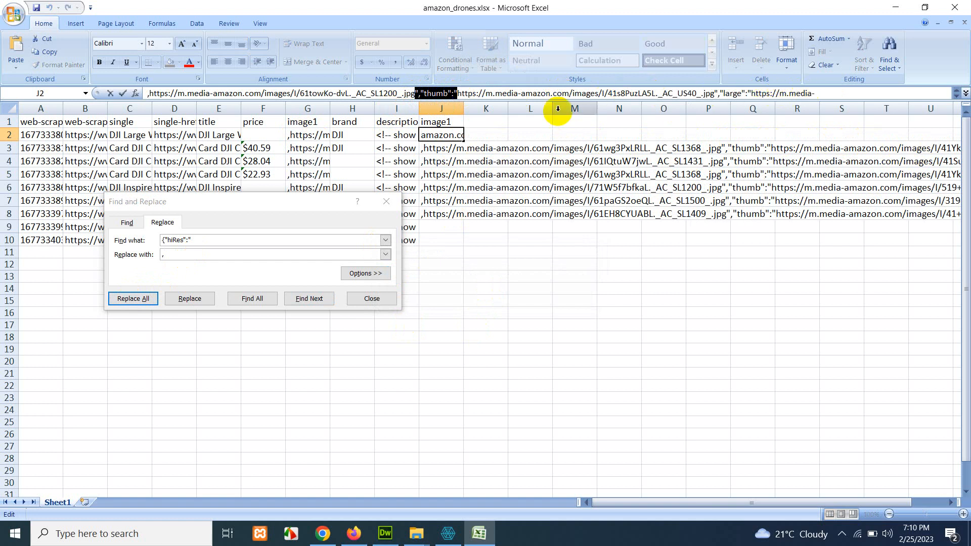
{"action": "left_click", "coordinate": [512, 93]}
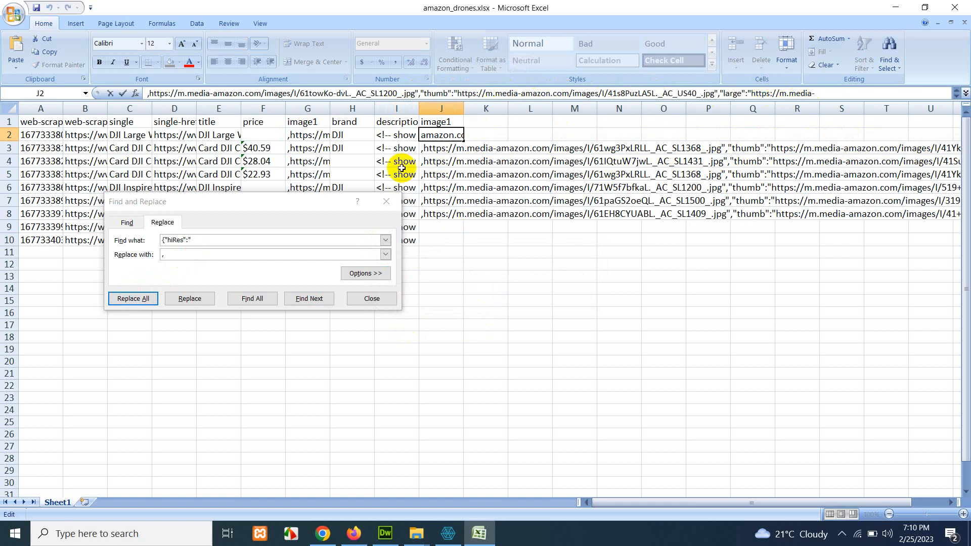
{"action": "left_click", "coordinate": [387, 201]}
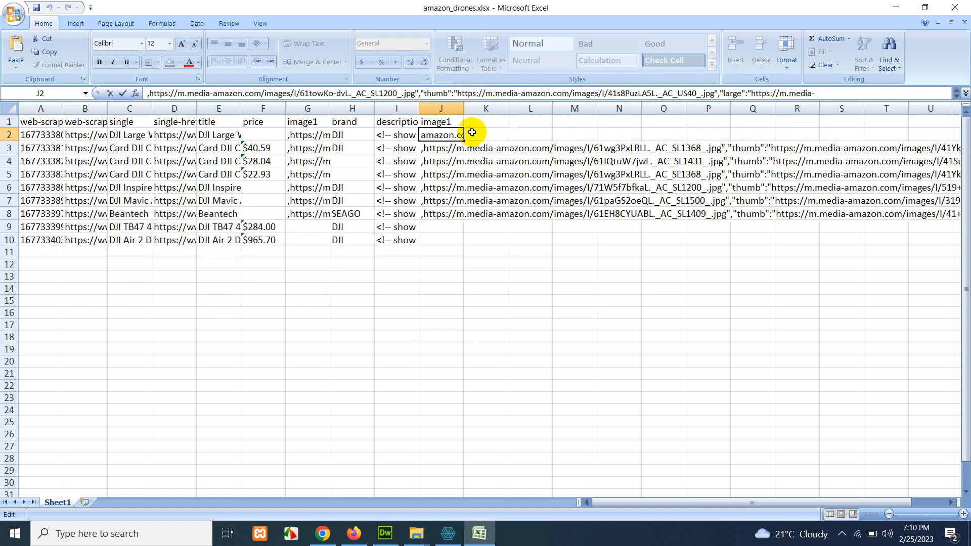
{"action": "key", "text": "Escape"}
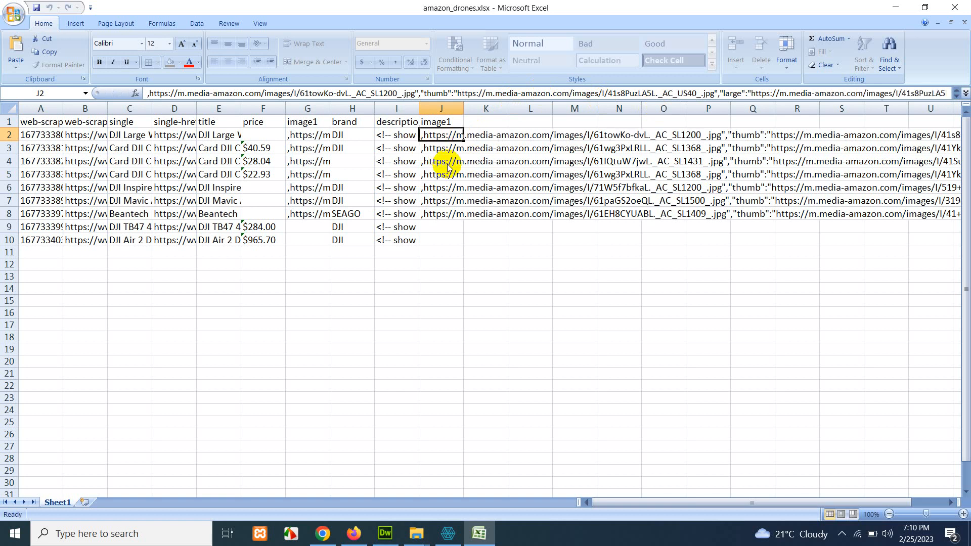
{"action": "double_click", "coordinate": [444, 135]}
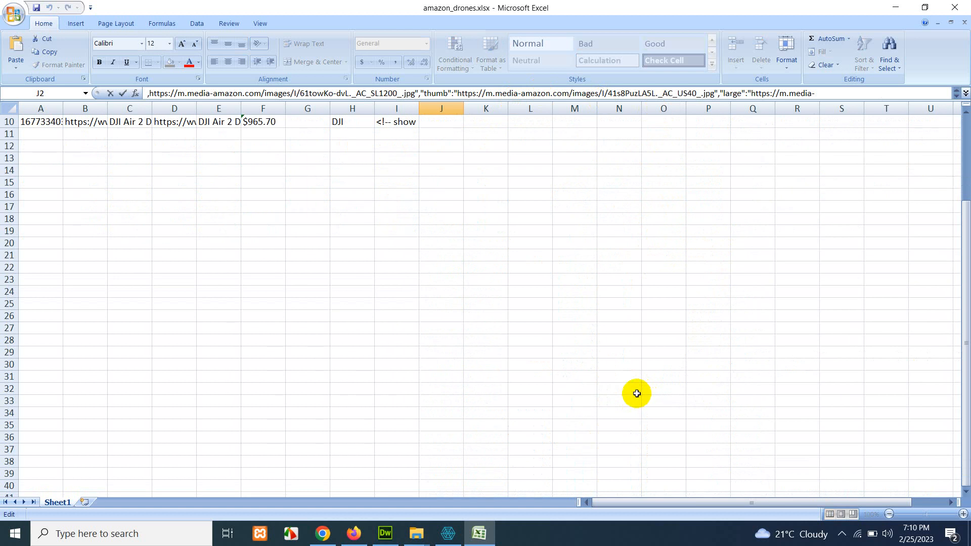
{"action": "key", "text": "Escape"}
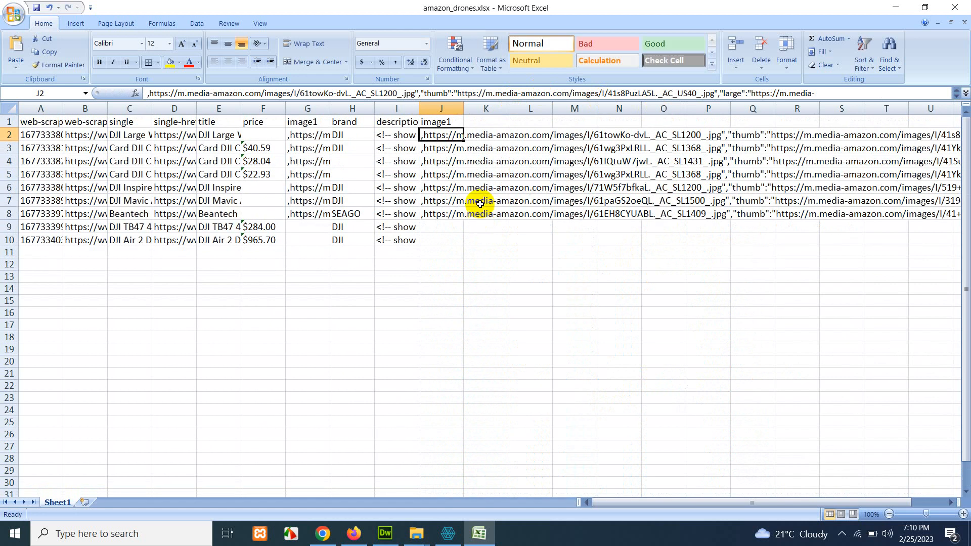
- Undo the comma replacement and select the {"hiRes":" prefix in the text of cell J2
{"action": "key", "text": "ctrl+z"}
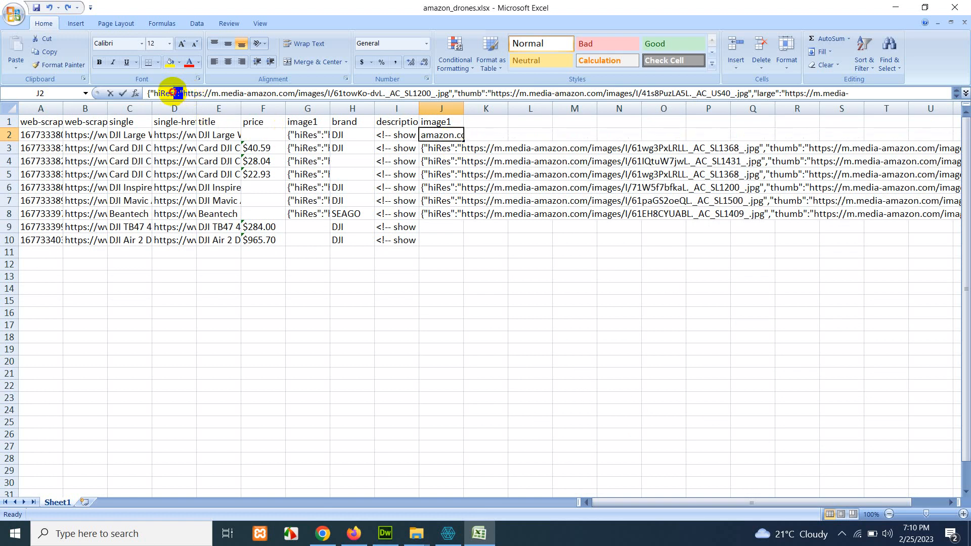
{"action": "left_click_drag", "start_coordinate": [147, 93], "coordinate": [184, 94]}
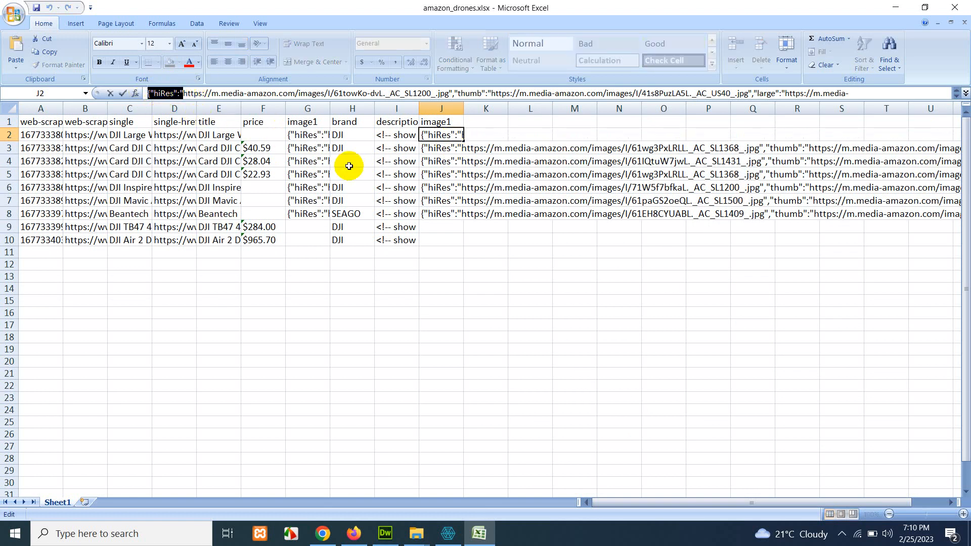
{"action": "key", "text": "Escape"}
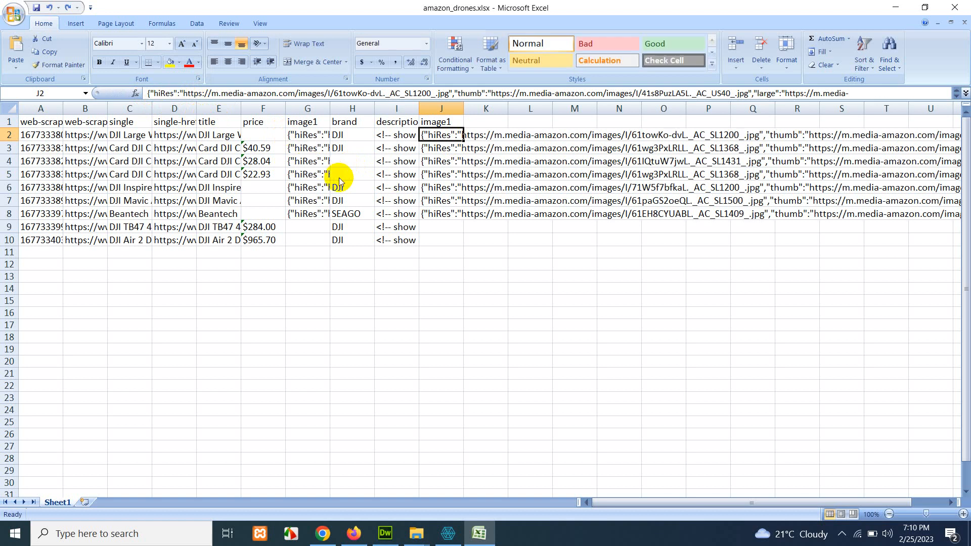
- Replace every occurrence of {"hiRes":" in the sheet with a hyphen
{"action": "key", "text": "ctrl+f"}
{"action": "key", "text": "ctrl+v"}
{"action": "left_click", "coordinate": [163, 222]}
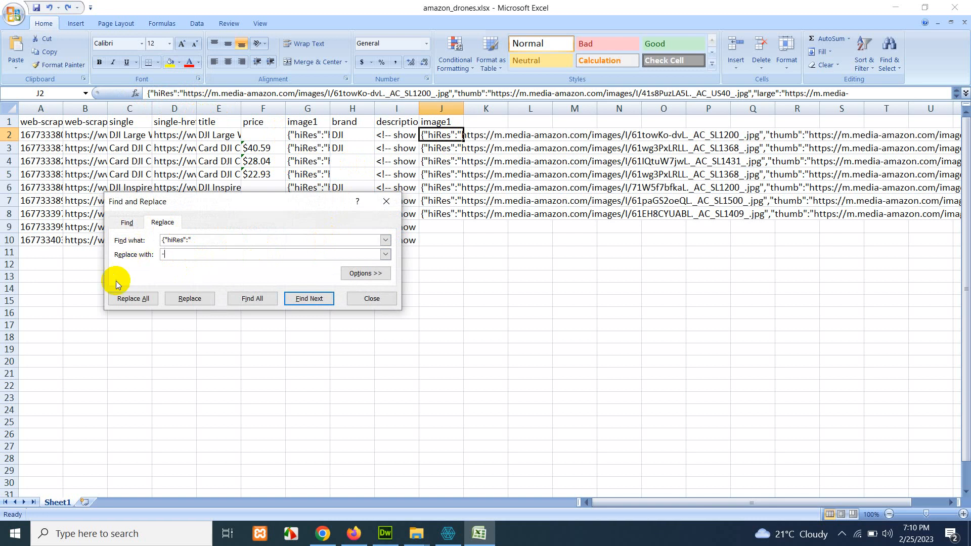
{"action": "left_click", "coordinate": [125, 304]}
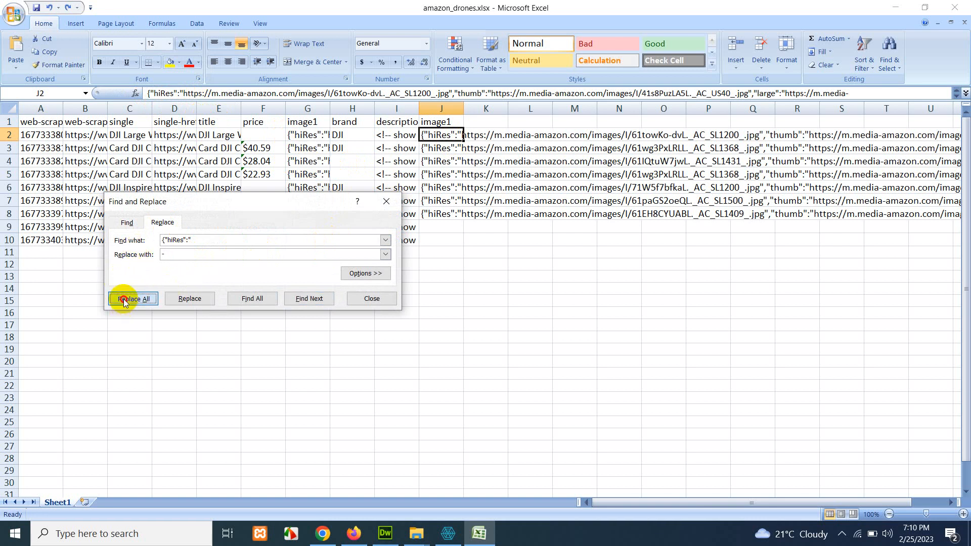
{"action": "left_click", "coordinate": [485, 299]}
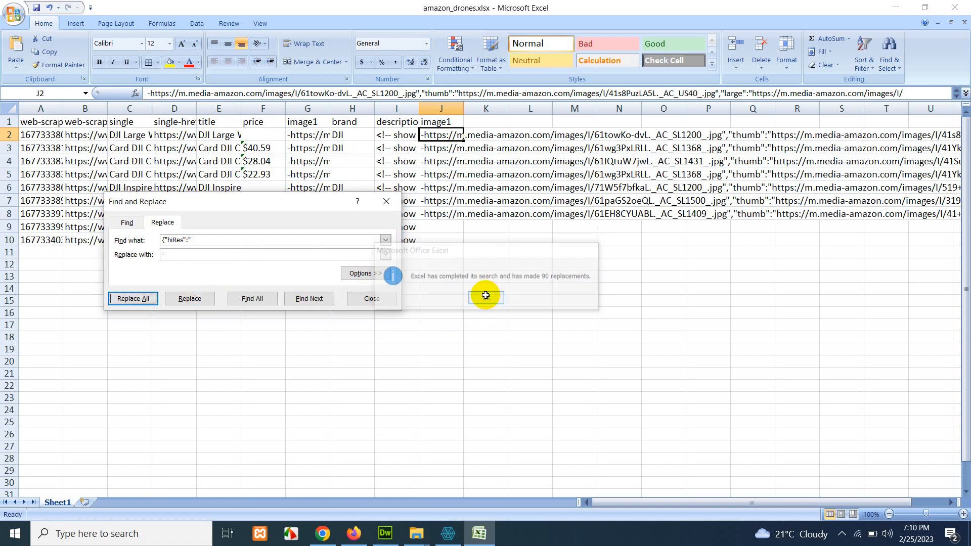
{"action": "left_click", "coordinate": [376, 297]}
- Split the copied image1 column J into columns as delimited text, adding the hyphen as a custom delimiter
{"action": "left_click", "coordinate": [441, 108]}
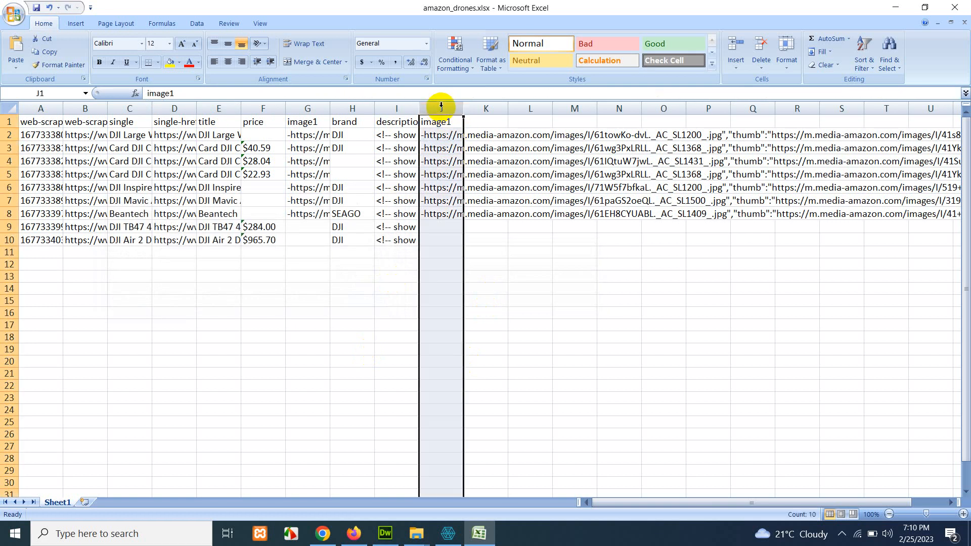
{"action": "left_click", "coordinate": [197, 23]}
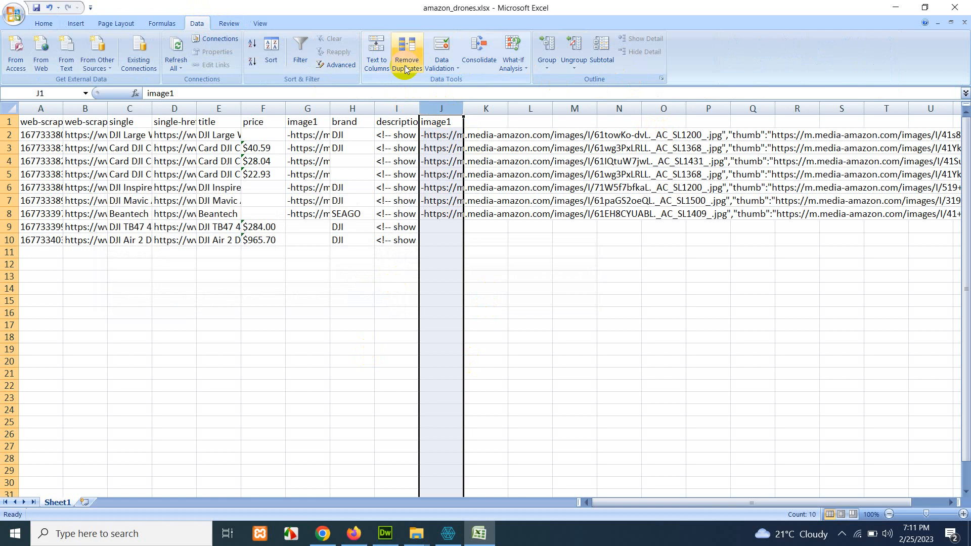
{"action": "left_click", "coordinate": [377, 53]}
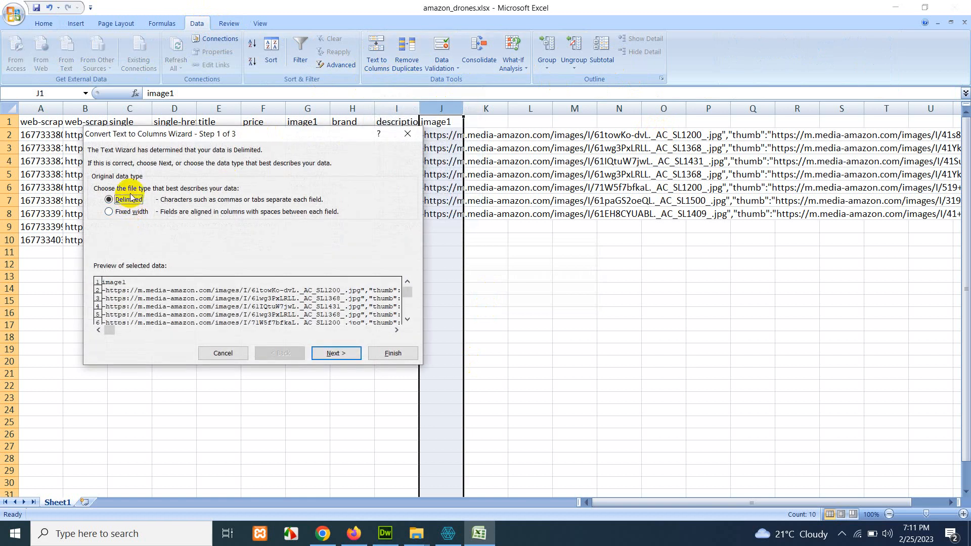
{"action": "left_click", "coordinate": [332, 353]}
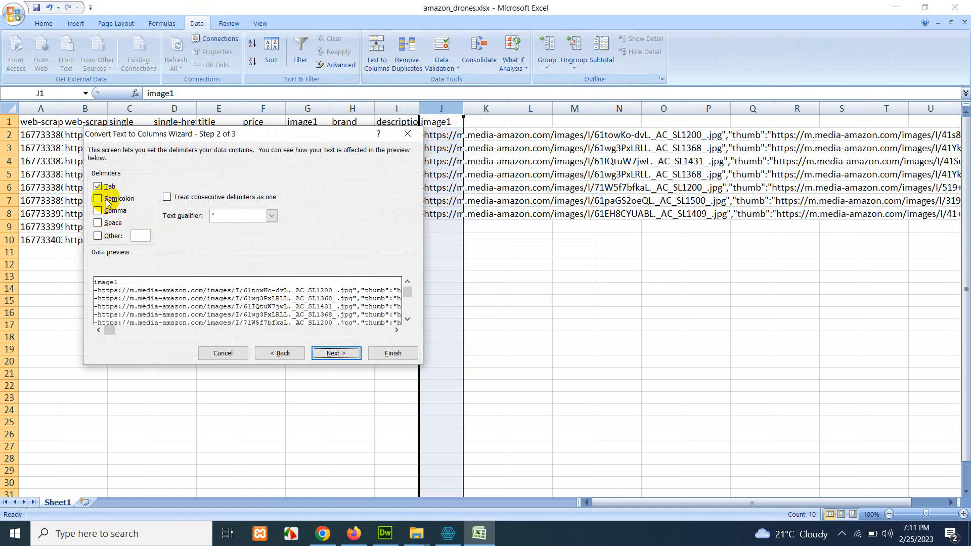
{"action": "left_click", "coordinate": [145, 237]}
{"action": "type", "text": "-"}
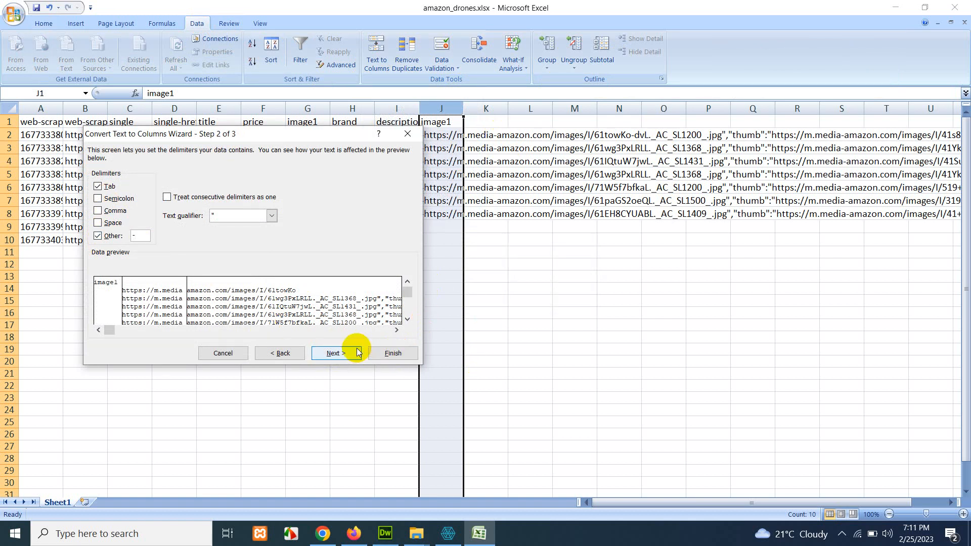
{"action": "left_click", "coordinate": [394, 353]}
- Undo the column split and the hyphen replacement, and select the {"hiRes":" prefix in cell J2
{"action": "left_click", "coordinate": [439, 174]}
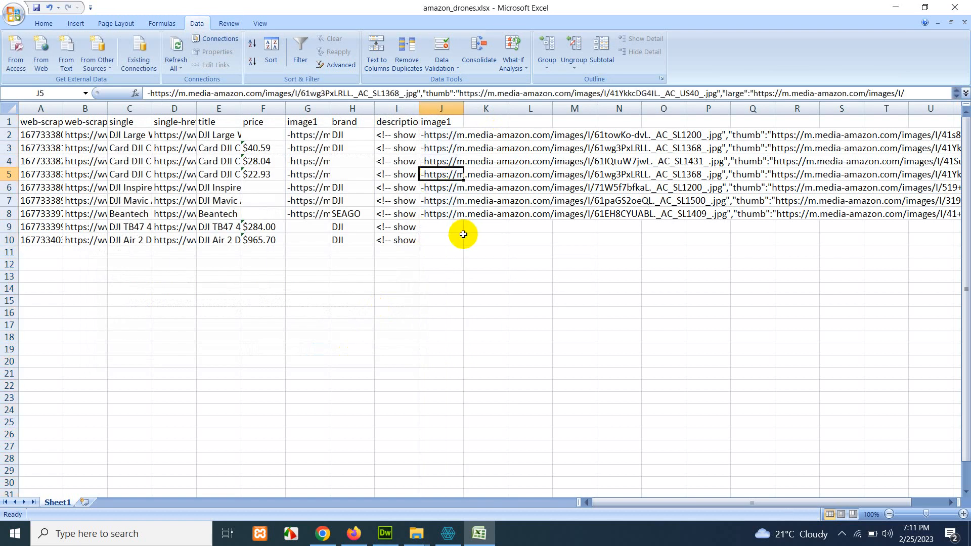
{"action": "key", "text": "ctrl+z"}
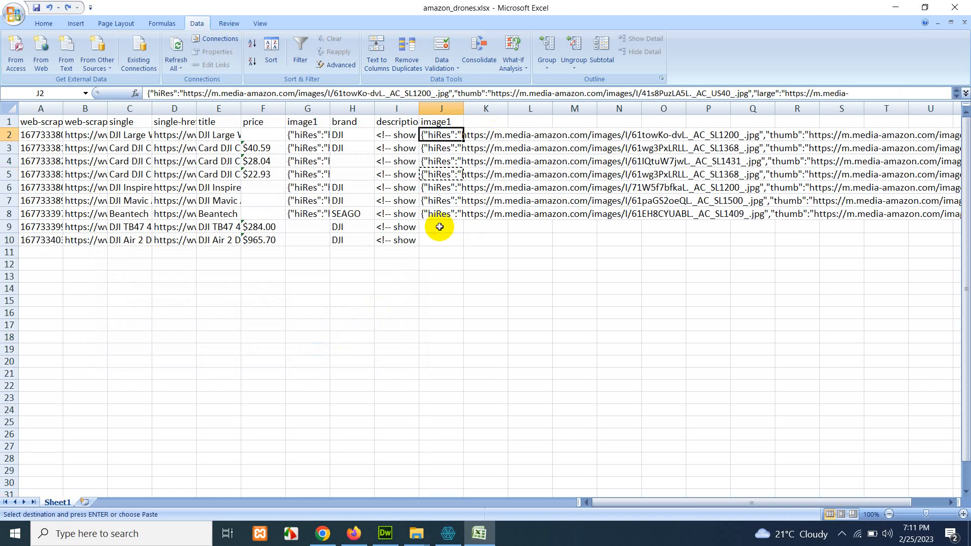
{"action": "left_click", "coordinate": [438, 201]}
{"action": "left_click", "coordinate": [441, 135]}
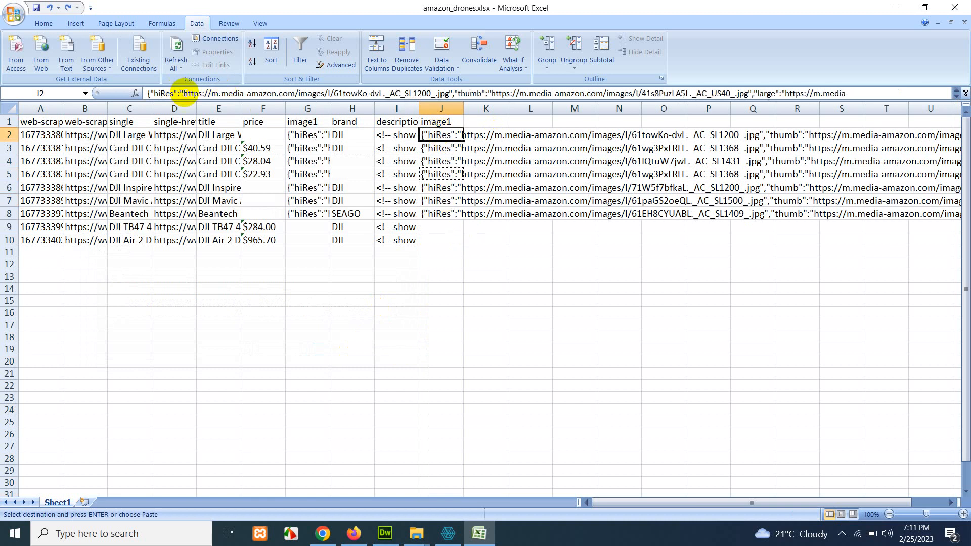
{"action": "left_click_drag", "start_coordinate": [192, 93], "coordinate": [130, 115]}
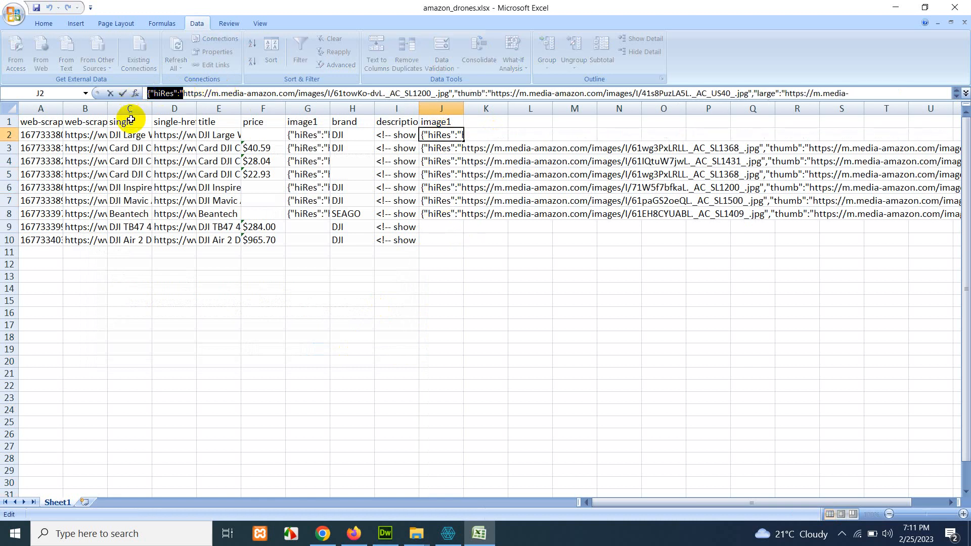
{"action": "key", "text": "Escape"}
- Replace every occurrence of {"hiRes":" in the sheet with an opening parenthesis (
{"action": "key", "text": "ctrl+f"}
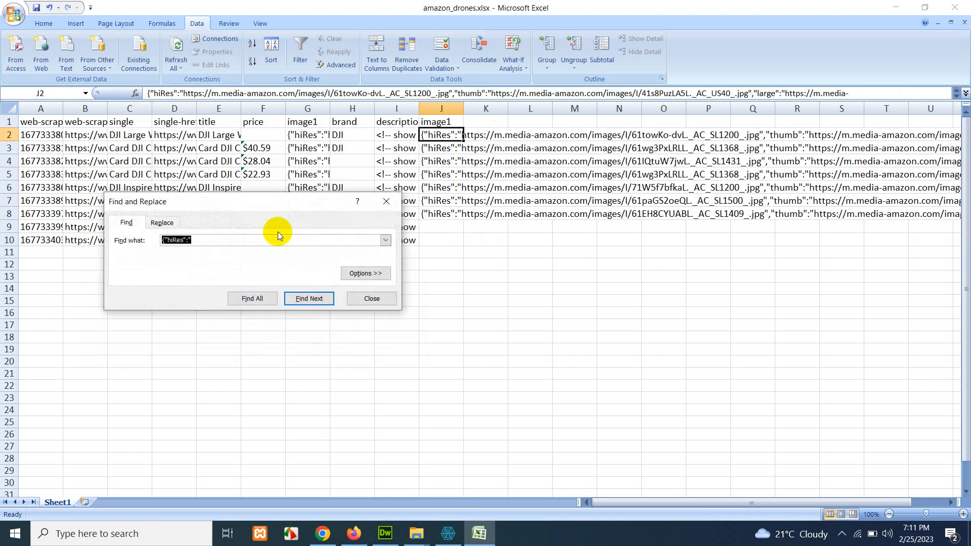
{"action": "left_click", "coordinate": [162, 223]}
{"action": "left_click", "coordinate": [190, 257]}
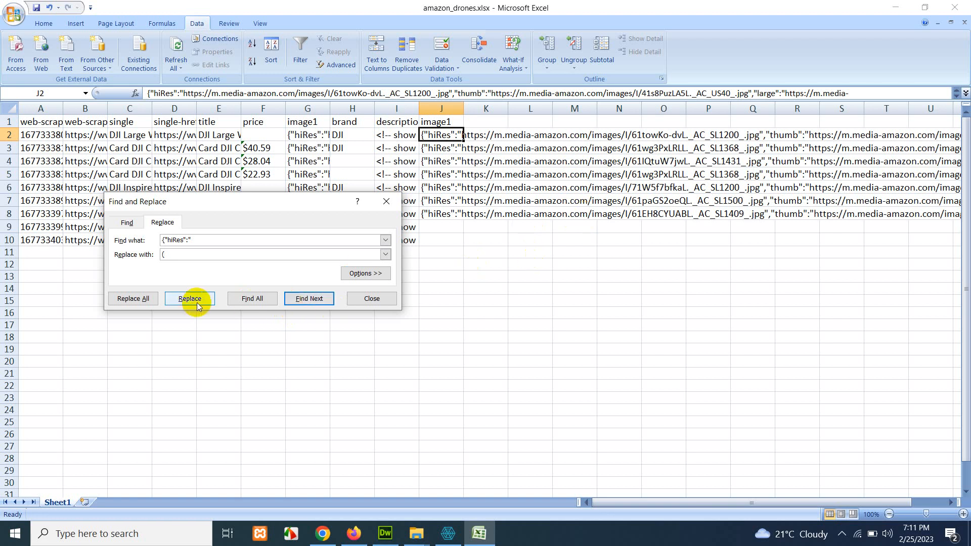
{"action": "left_click", "coordinate": [141, 299]}
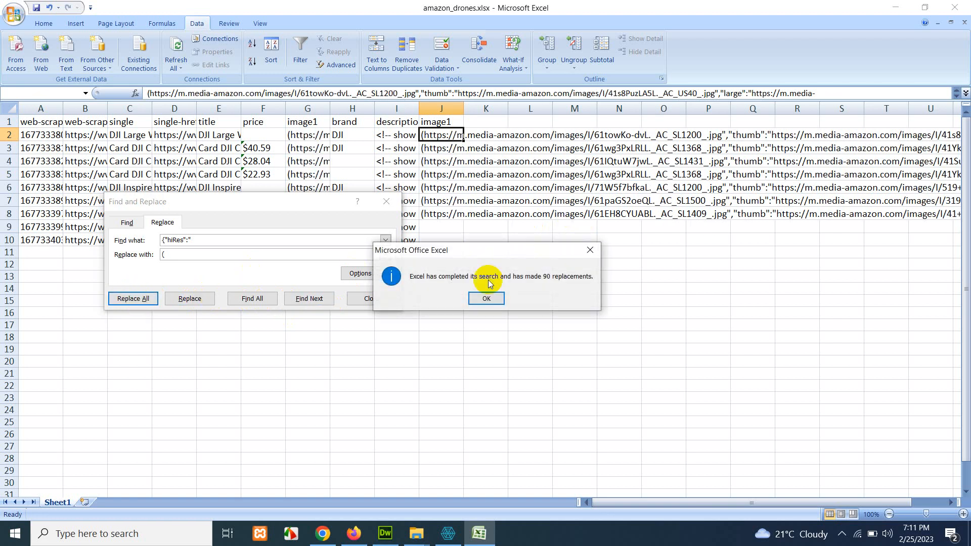
{"action": "left_click", "coordinate": [487, 299]}
{"action": "left_click", "coordinate": [374, 298]}
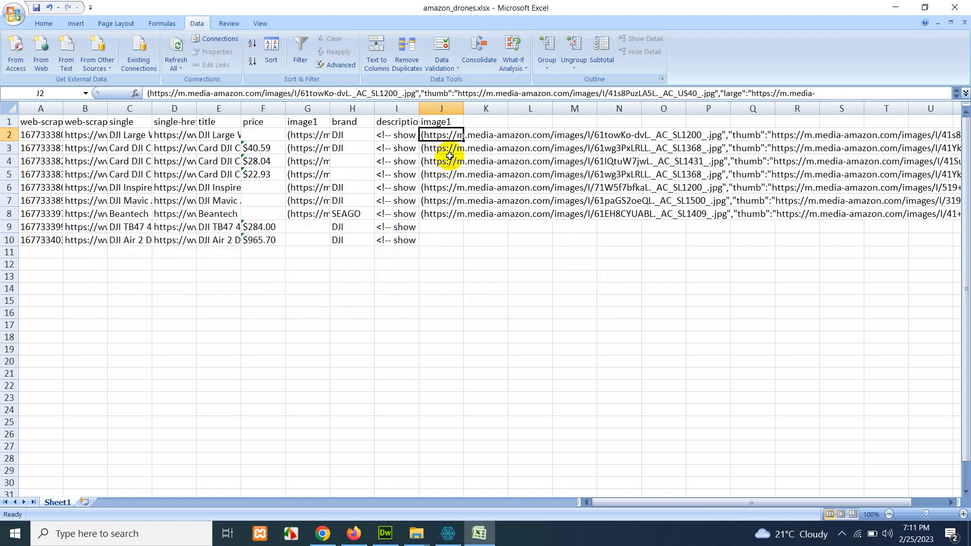
- Split the copied image1 column J into columns as delimited text, using an opening parenthesis ( as the custom delimiter
{"action": "left_click", "coordinate": [431, 102]}
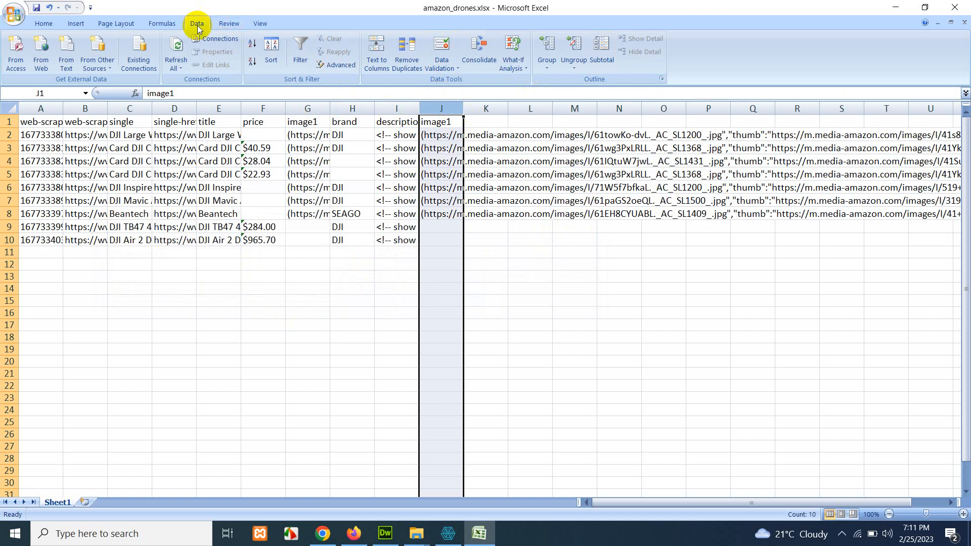
{"action": "left_click", "coordinate": [371, 61]}
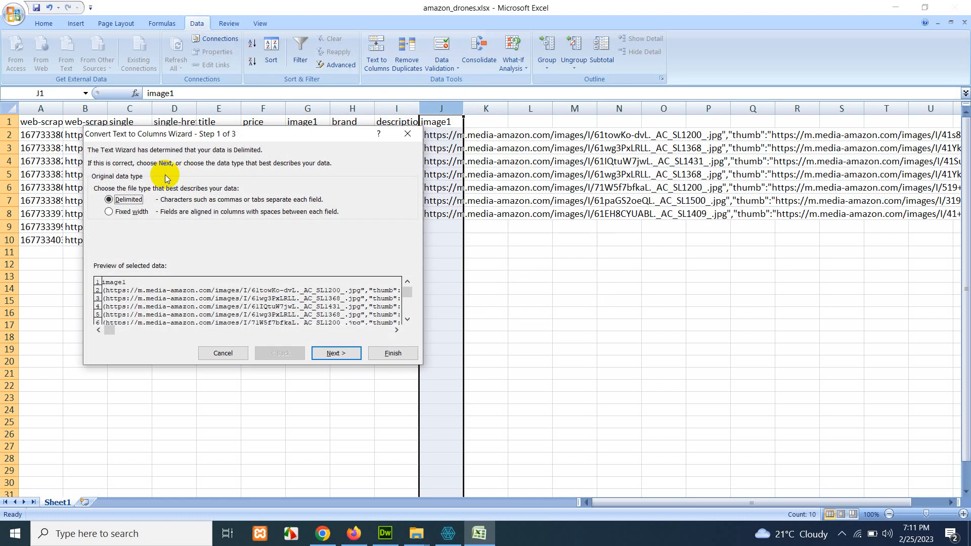
{"action": "left_click", "coordinate": [330, 351]}
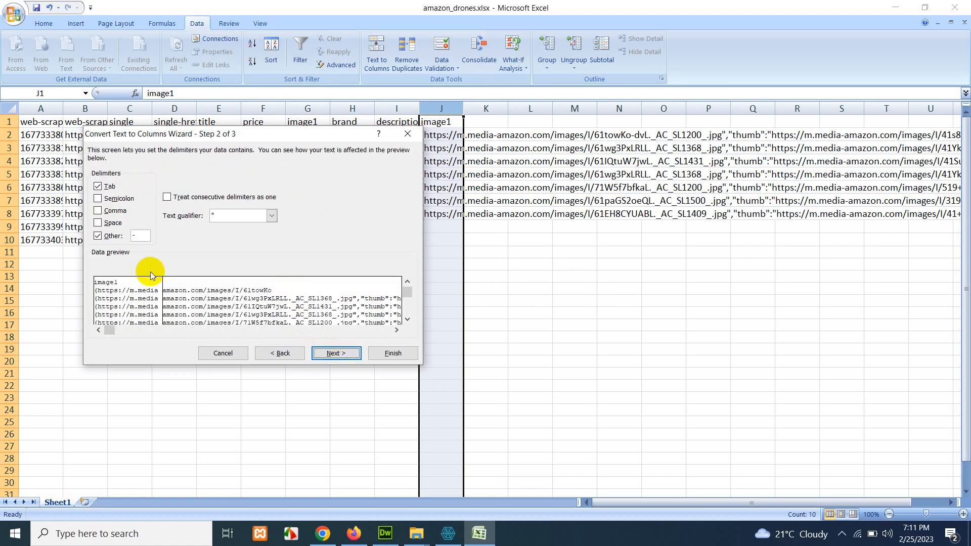
{"action": "left_click", "coordinate": [133, 233]}
{"action": "type", "text": "("}
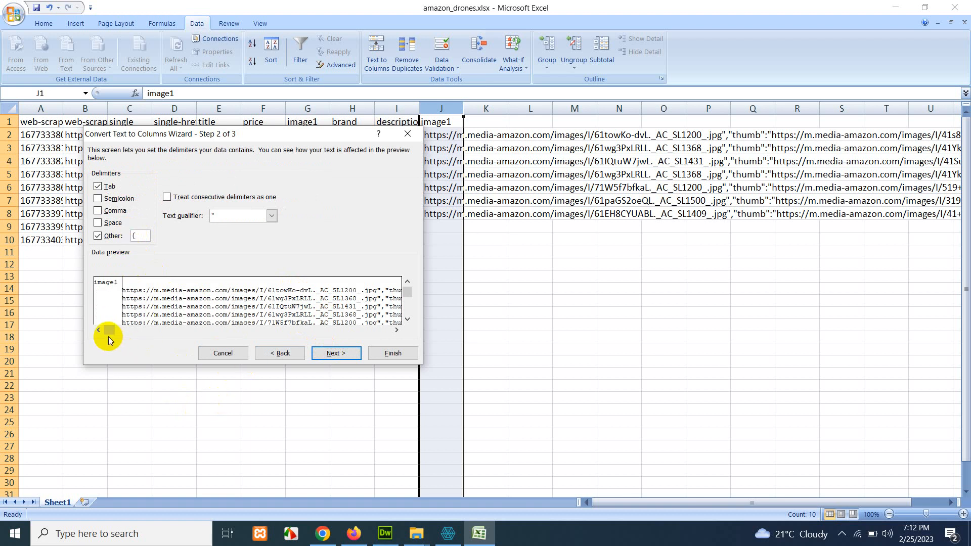
{"action": "mouse_move", "coordinate": [109, 336]}
{"action": "left_mouse_down"}
{"action": "mouse_move", "coordinate": [390, 331]}
{"action": "mouse_move", "coordinate": [103, 330]}
{"action": "left_mouse_up"}
{"action": "left_click", "coordinate": [342, 357]}
{"action": "left_click", "coordinate": [396, 354]}
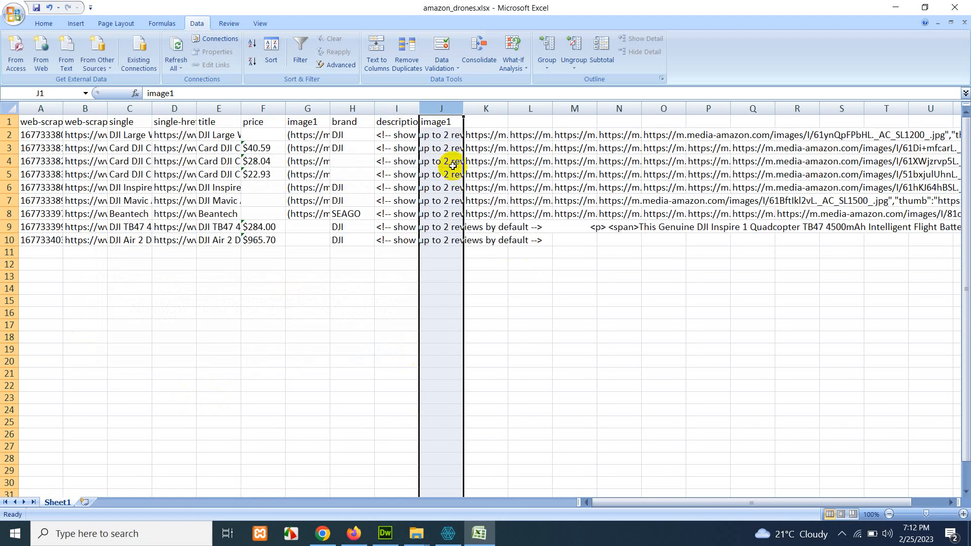
- Check the split results in J2 to M2 and examine the text following the .jpg URL in cell K2
{"action": "left_click", "coordinate": [451, 134]}
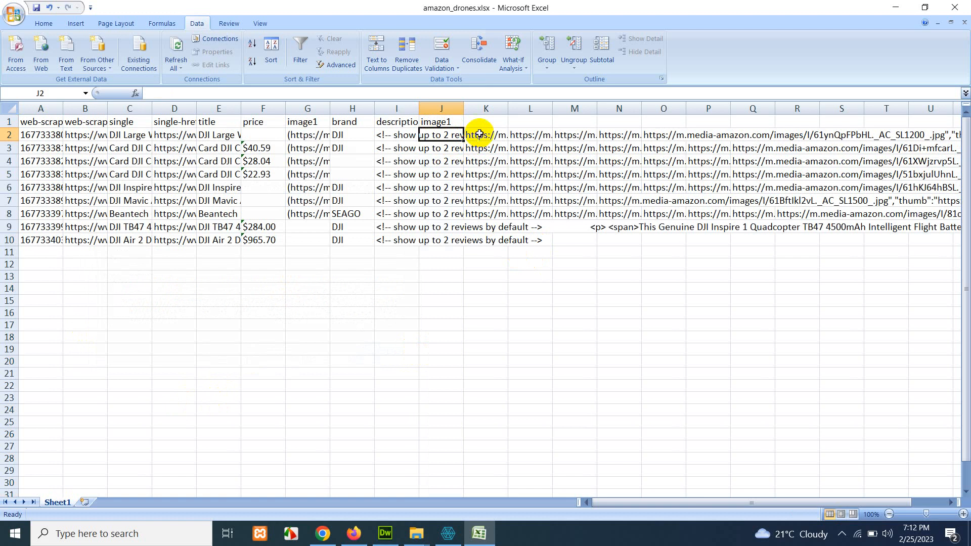
{"action": "left_click", "coordinate": [483, 135]}
{"action": "left_click", "coordinate": [549, 135]}
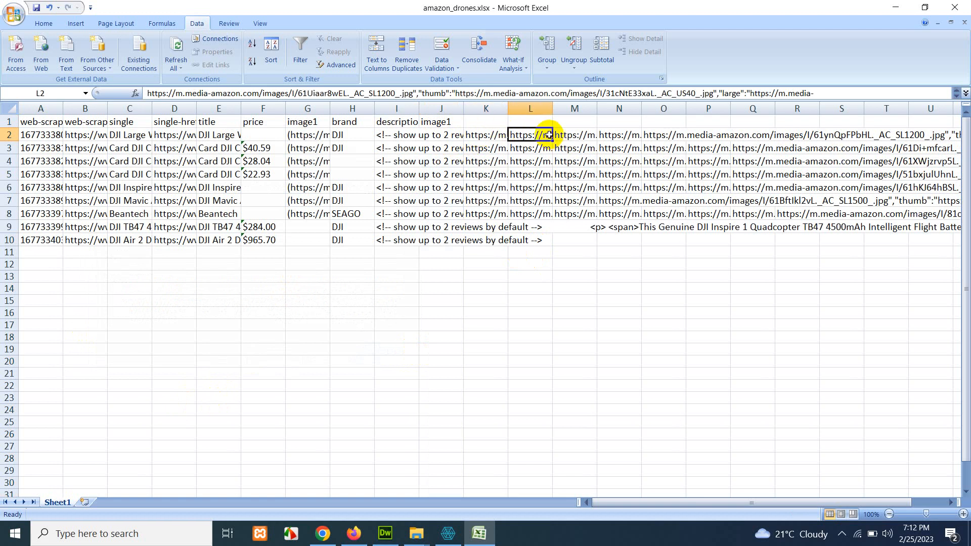
{"action": "left_click", "coordinate": [581, 134]}
{"action": "left_click", "coordinate": [519, 134]}
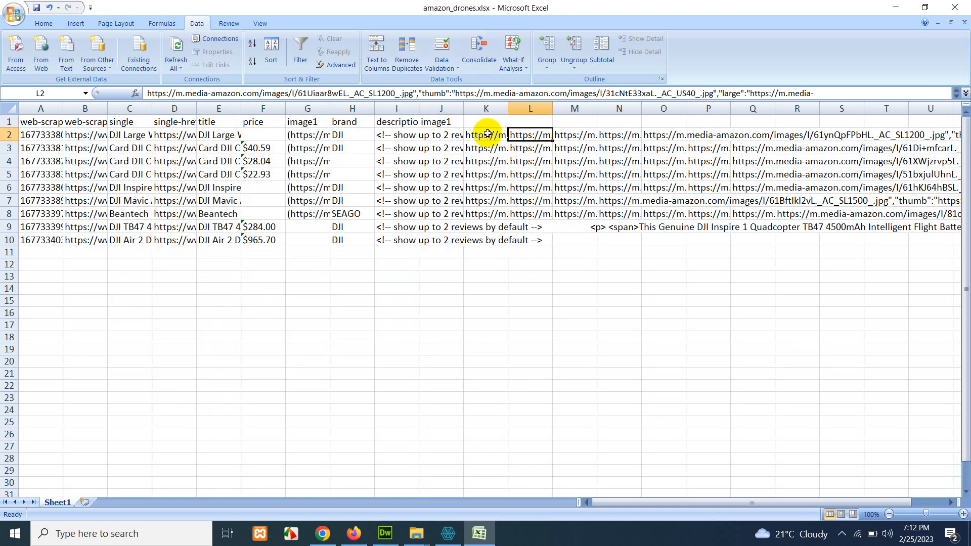
{"action": "left_click", "coordinate": [487, 134]}
{"action": "left_click", "coordinate": [412, 93]}
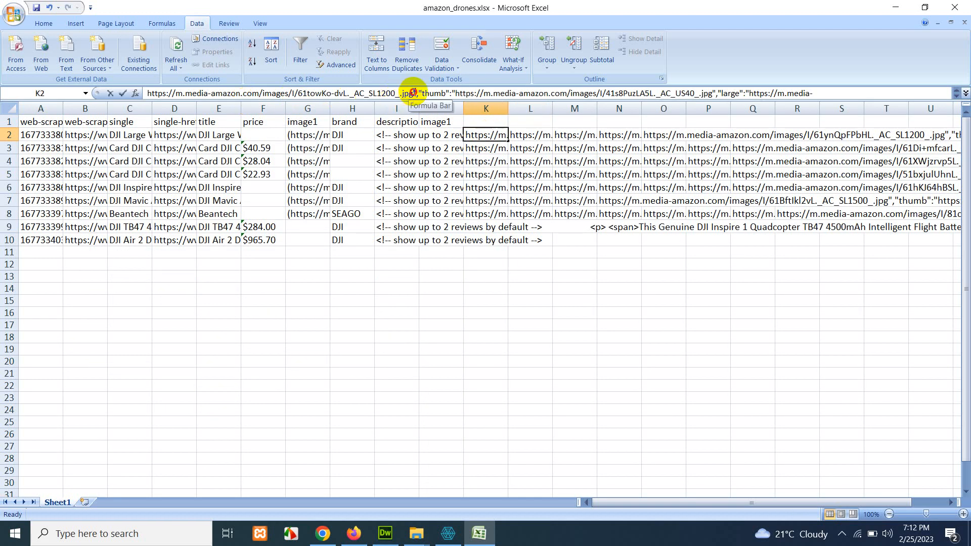
{"action": "left_click_drag", "start_coordinate": [413, 93], "coordinate": [494, 94]}
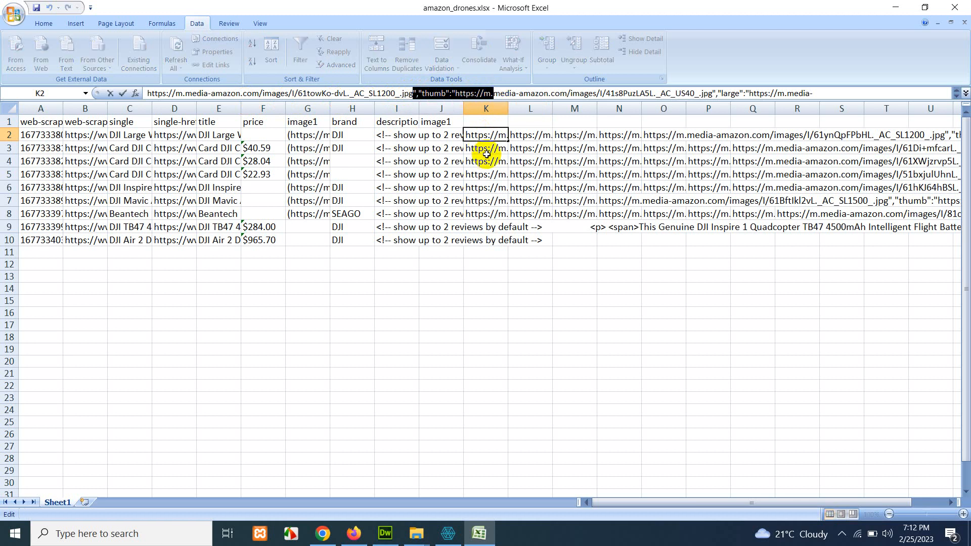
{"action": "key", "text": "Escape"}
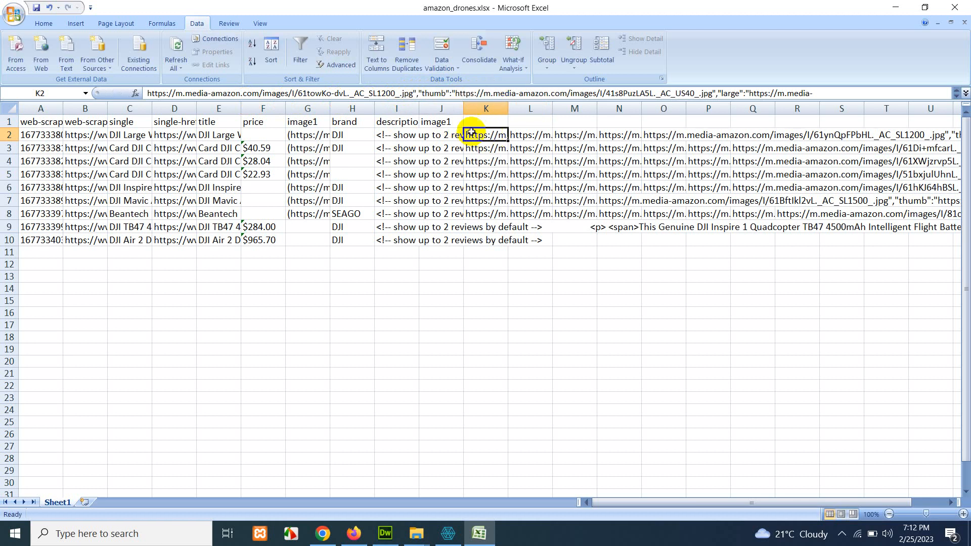
- Review the image URLs across row 2 from column K to P, examining the .jpg address at the start of M2
{"action": "left_click", "coordinate": [528, 135]}
{"action": "left_click", "coordinate": [568, 136]}
{"action": "left_click", "coordinate": [615, 134]}
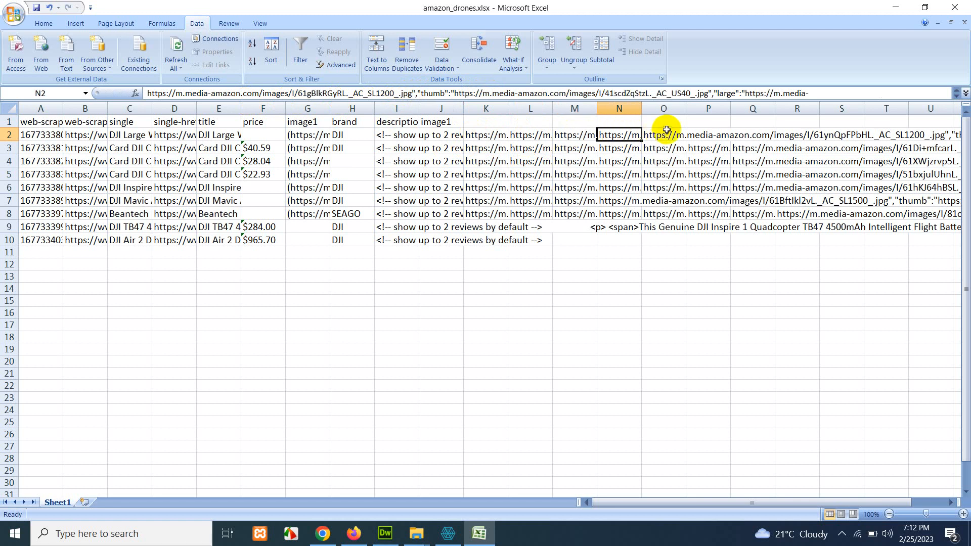
{"action": "left_click", "coordinate": [663, 134]}
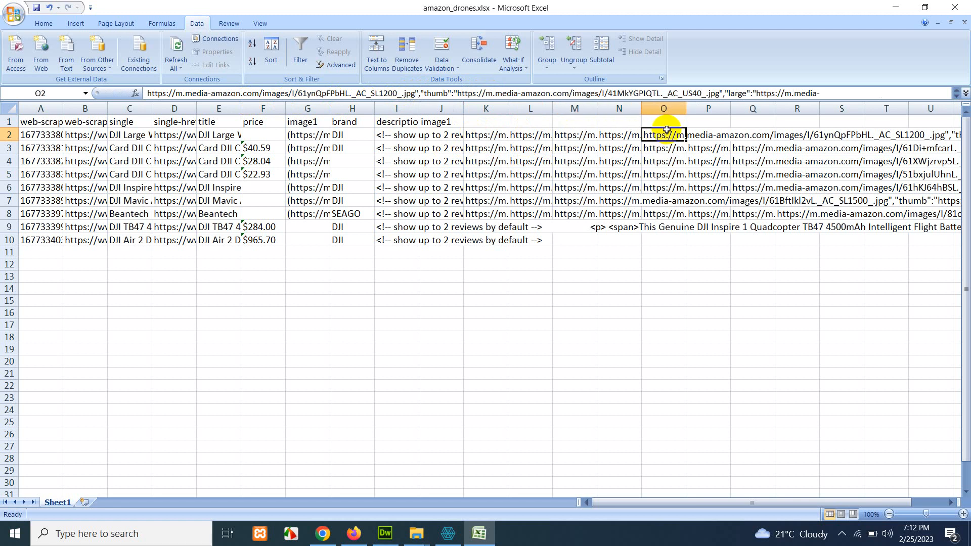
{"action": "left_click", "coordinate": [714, 136]}
{"action": "left_click", "coordinate": [660, 135]}
{"action": "left_click", "coordinate": [613, 135]}
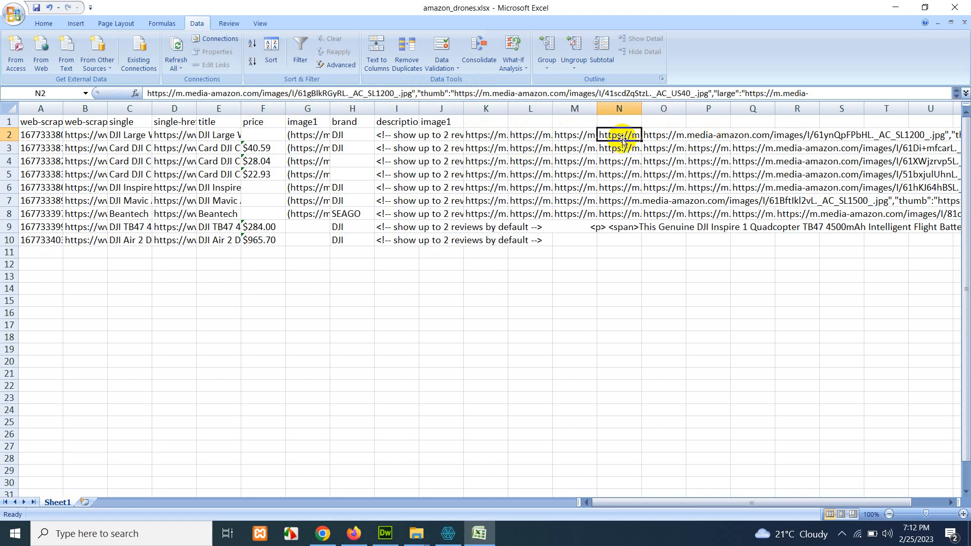
{"action": "left_click", "coordinate": [566, 135]}
{"action": "left_click", "coordinate": [524, 135]}
{"action": "left_click", "coordinate": [481, 136]}
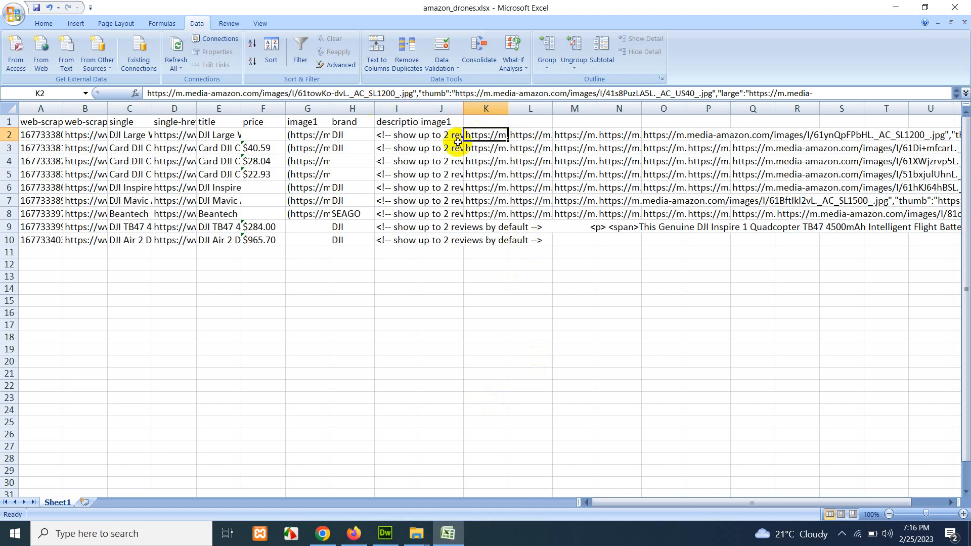
{"action": "left_click", "coordinate": [572, 135]}
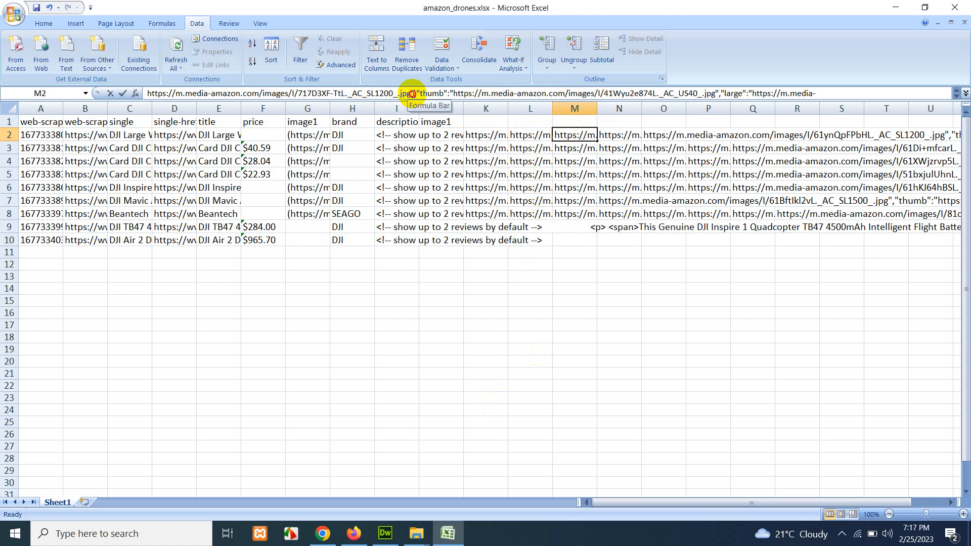
{"action": "left_click_drag", "start_coordinate": [412, 94], "coordinate": [145, 94]}
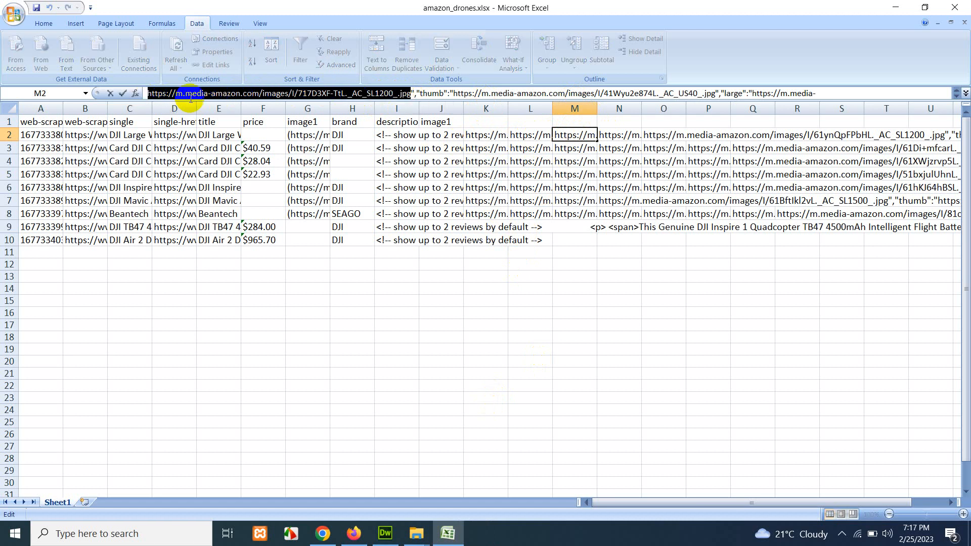
{"action": "key", "text": "Escape"}
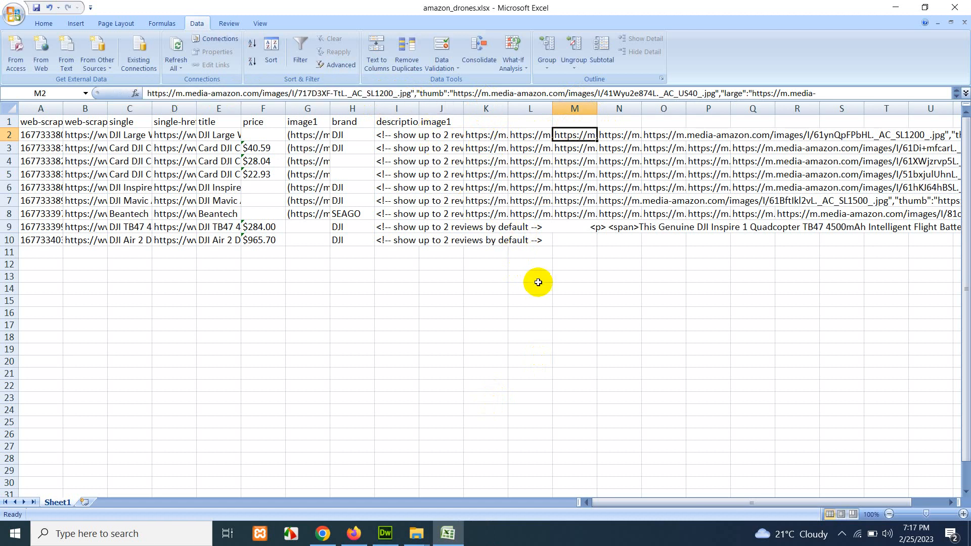
{"action": "left_click", "coordinate": [689, 135]}
{"action": "key", "text": "Left"}
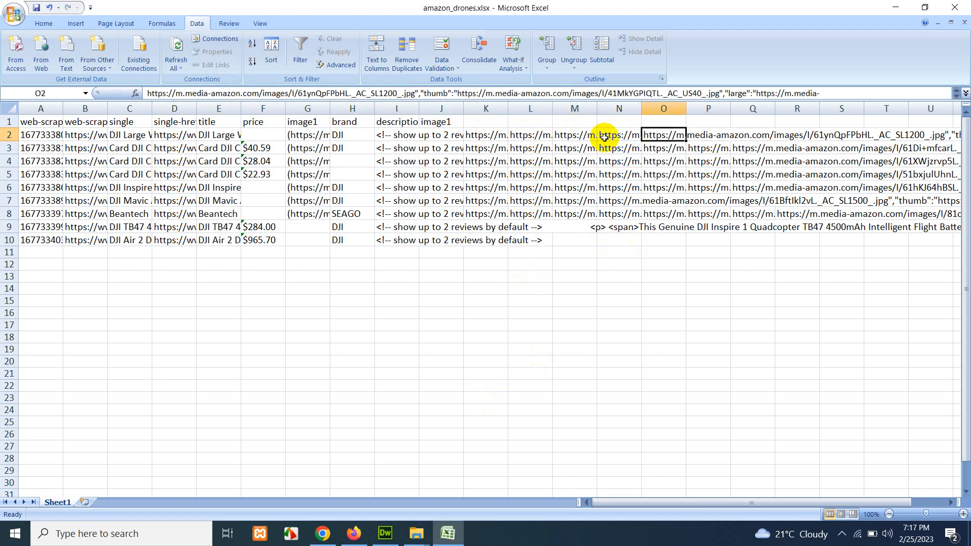
- Copy column K and paste it into column S
{"action": "left_click", "coordinate": [486, 109]}
{"action": "right_click", "coordinate": [487, 108]}
{"action": "left_click", "coordinate": [516, 129]}
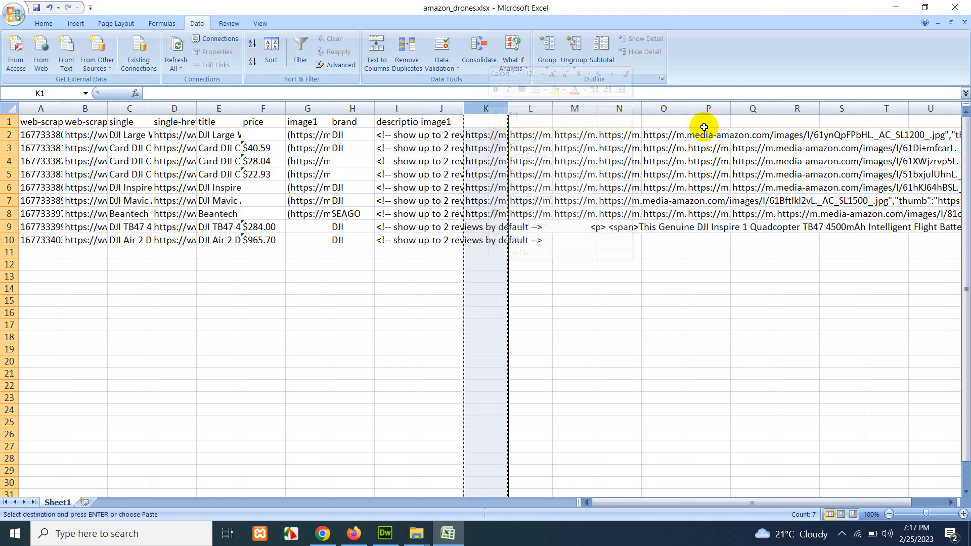
{"action": "left_click", "coordinate": [845, 108]}
{"action": "right_click", "coordinate": [853, 109]}
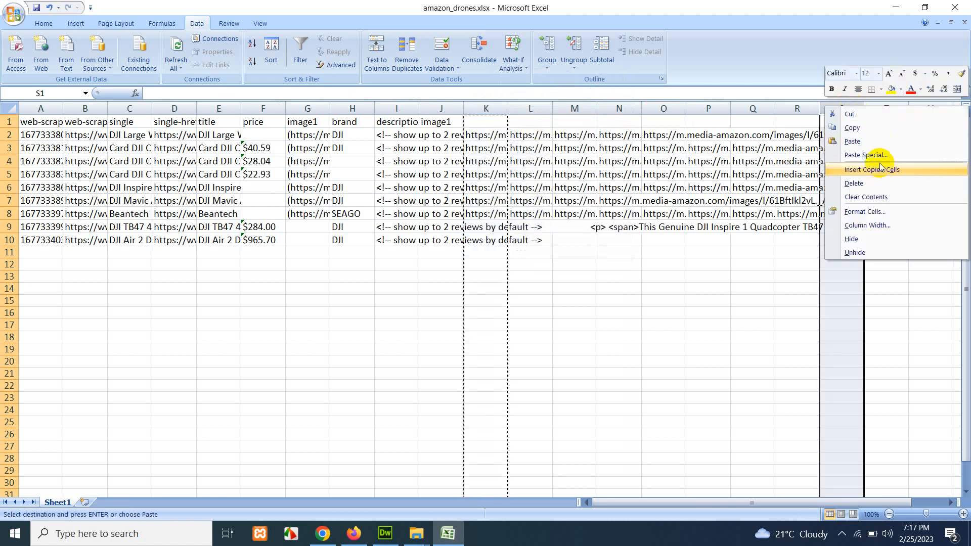
{"action": "left_click", "coordinate": [855, 141]}
{"action": "left_click", "coordinate": [841, 137]}
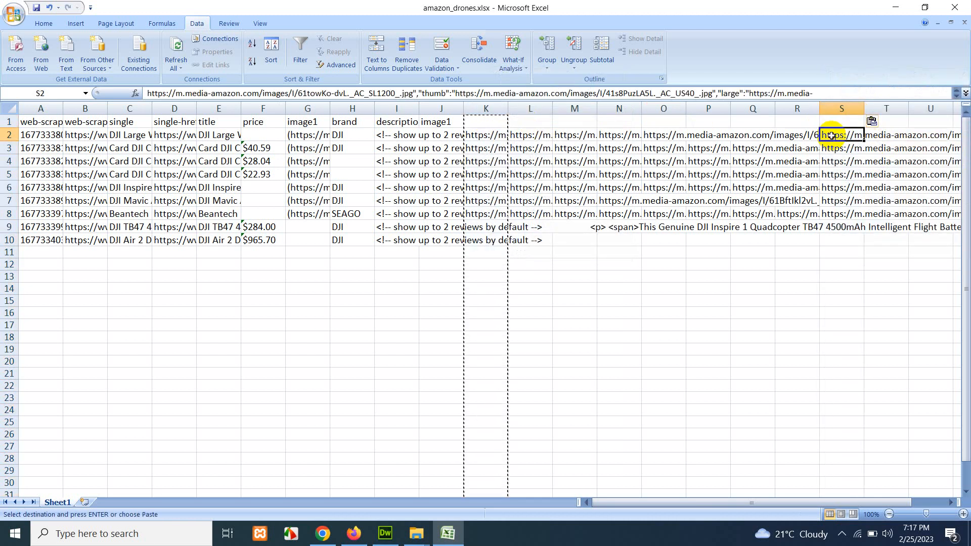
- Split column S into columns as delimited text, using the double quote that follows .jpg as the custom delimiter
{"action": "left_click", "coordinate": [413, 93]}
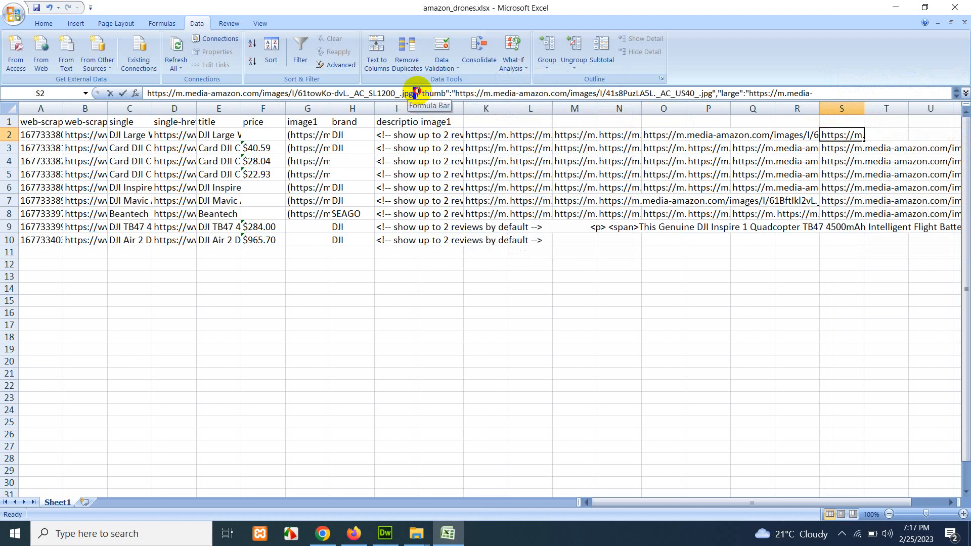
{"action": "key", "text": "Escape"}
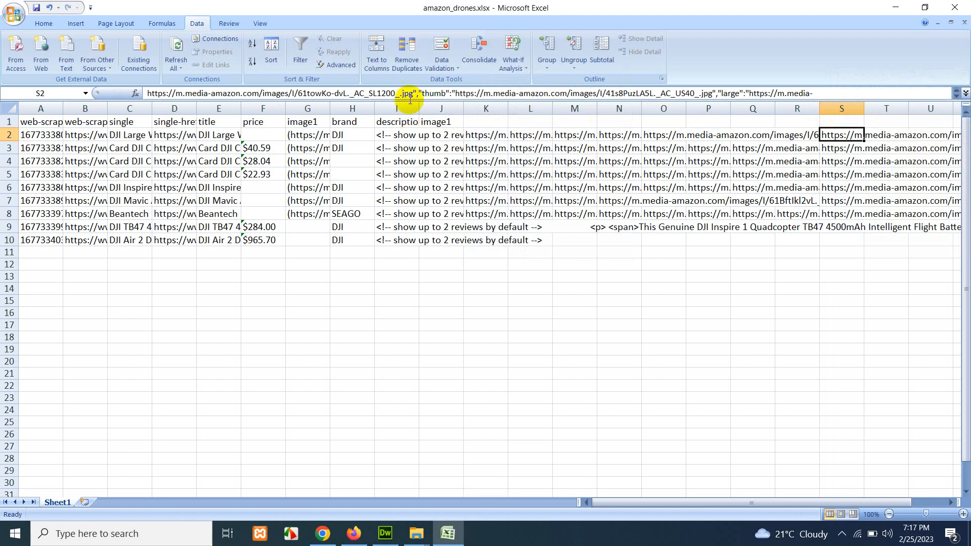
{"action": "left_click", "coordinate": [413, 93]}
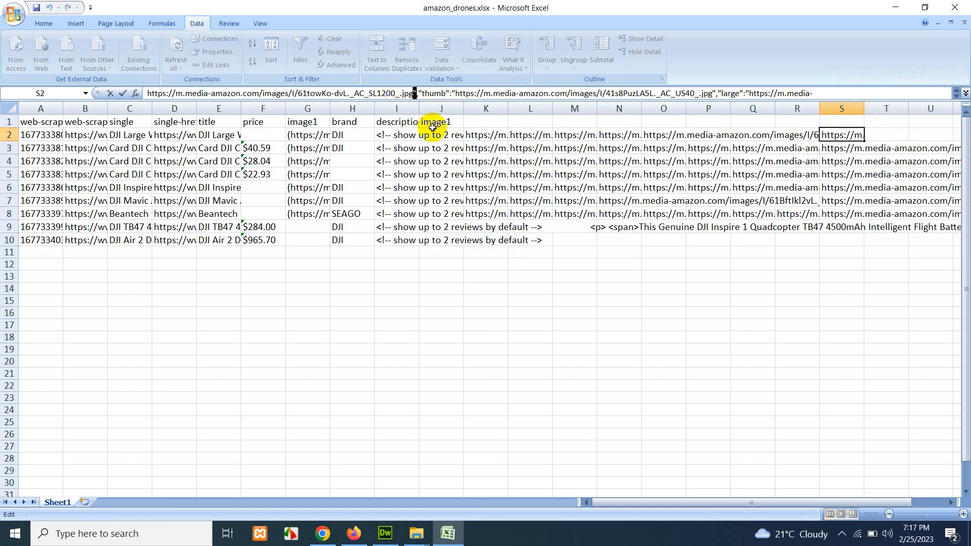
{"action": "key", "text": "Escape"}
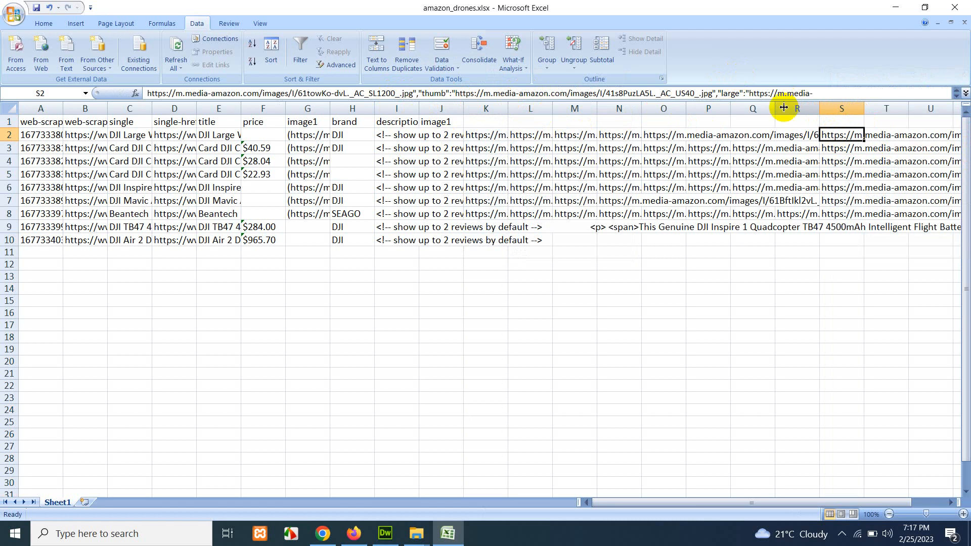
{"action": "left_click", "coordinate": [842, 108]}
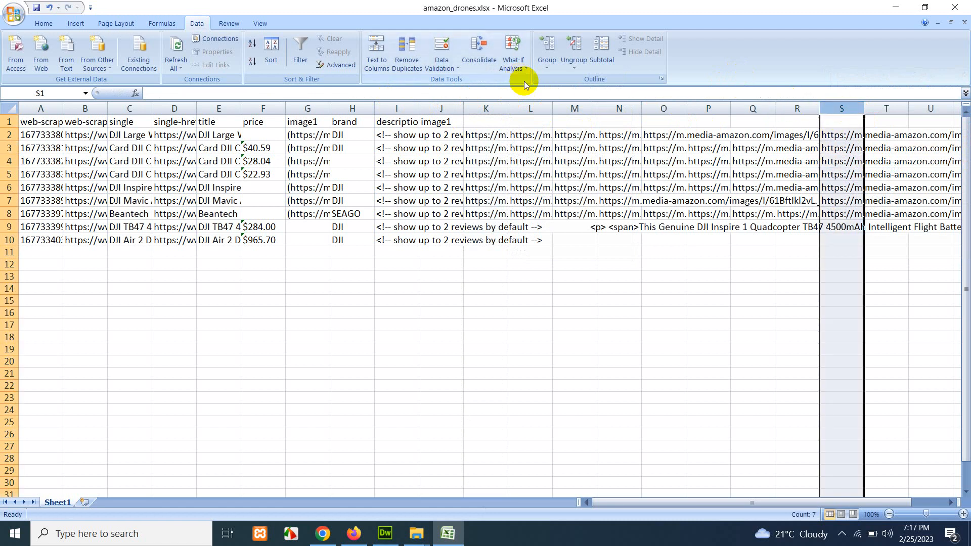
{"action": "left_click", "coordinate": [381, 58]}
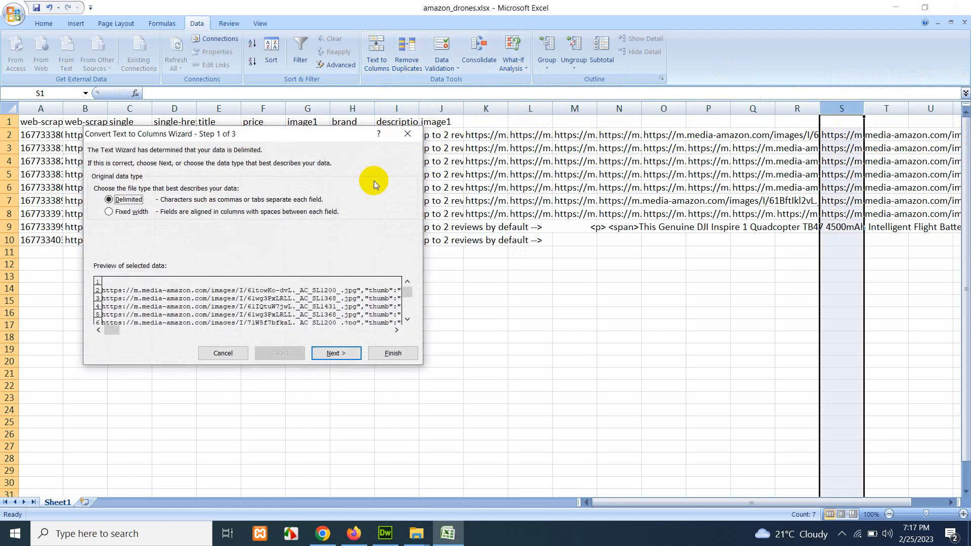
{"action": "left_click", "coordinate": [346, 354]}
{"action": "left_click", "coordinate": [98, 236]}
{"action": "left_click", "coordinate": [134, 237]}
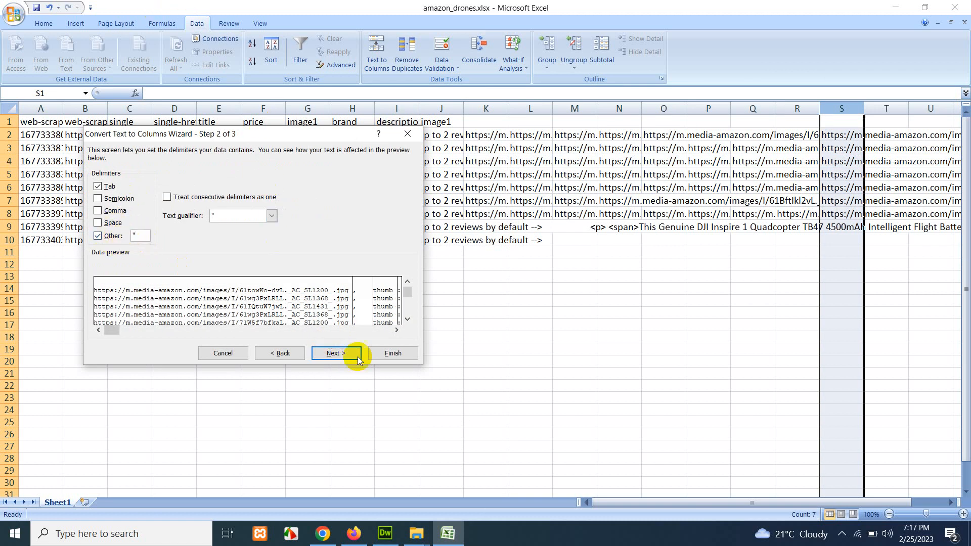
{"action": "left_click", "coordinate": [383, 352]}
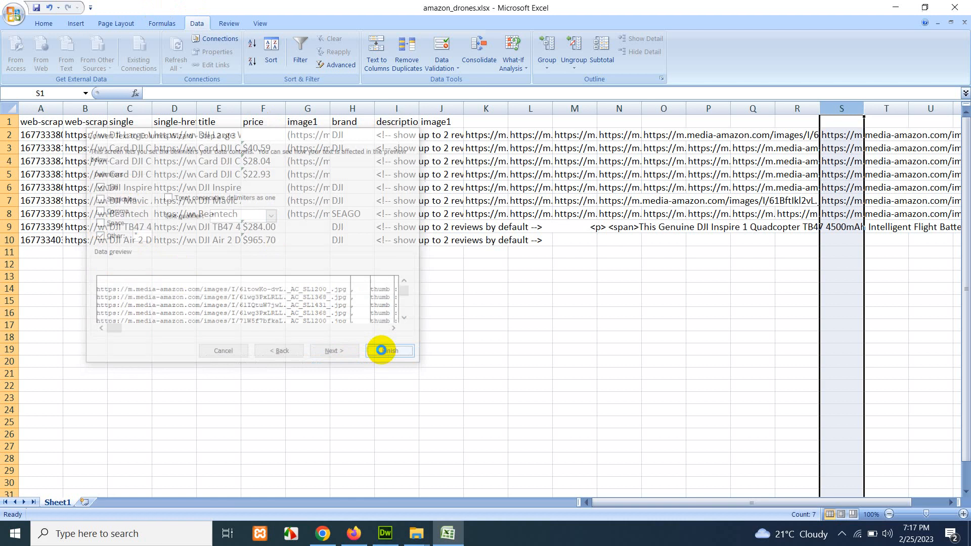
- Delete the leftover split columns from column T onward, keeping only the image URLs in column S
{"action": "right_click", "coordinate": [841, 107]}
{"action": "left_click", "coordinate": [853, 130]}
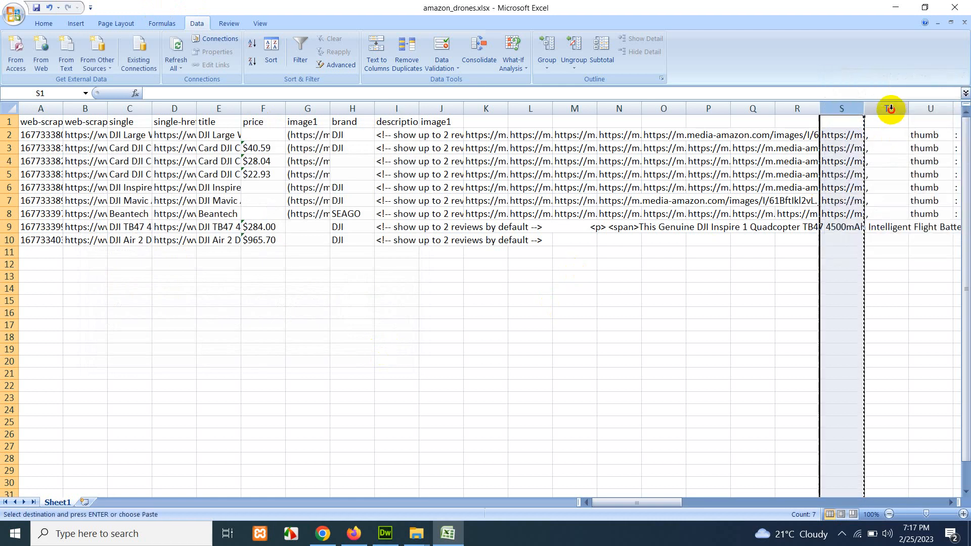
{"action": "mouse_move", "coordinate": [888, 107]}
{"action": "left_mouse_down"}
{"action": "mouse_move", "coordinate": [966, 106]}
{"action": "mouse_move", "coordinate": [878, 104]}
{"action": "left_mouse_up"}
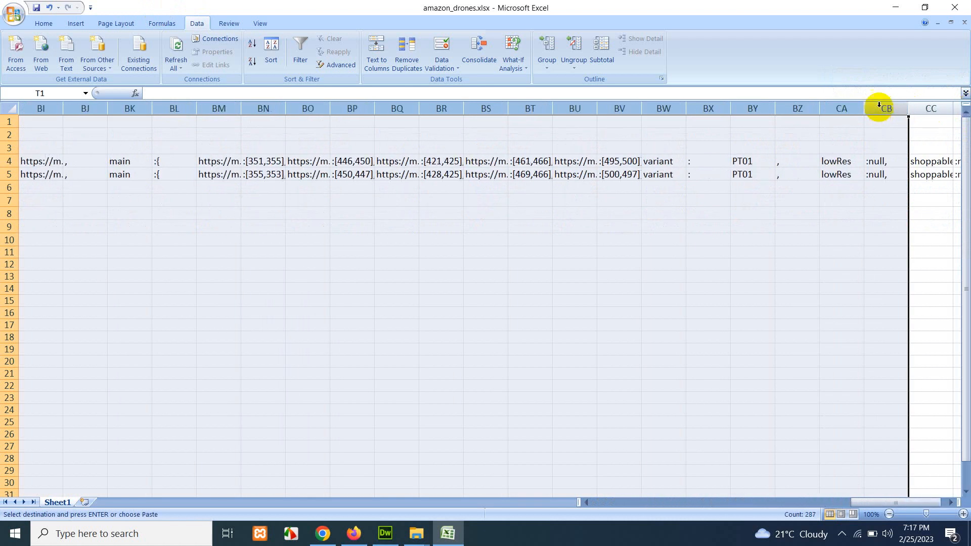
{"action": "right_click", "coordinate": [893, 147]}
{"action": "left_click", "coordinate": [834, 191]}
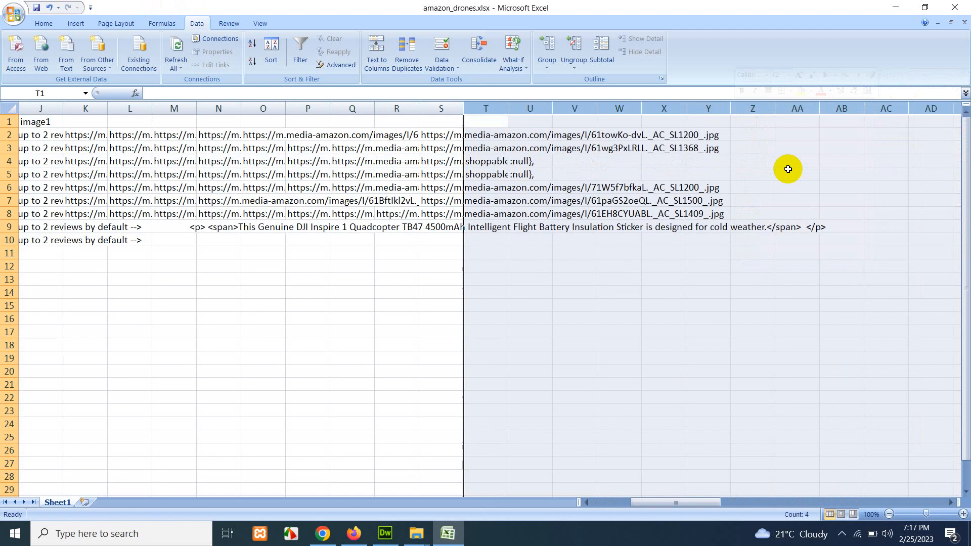
{"action": "right_click", "coordinate": [723, 109]}
{"action": "left_click", "coordinate": [754, 188]}
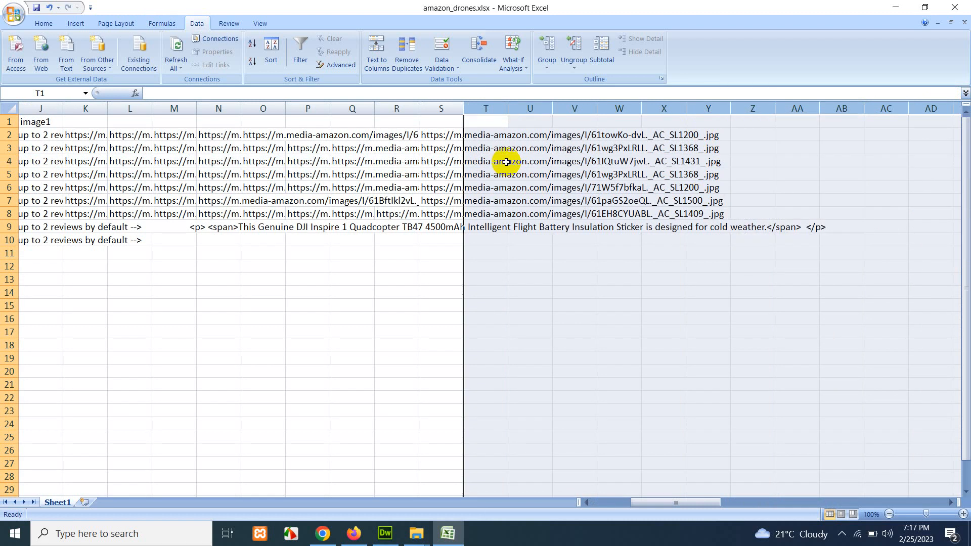
- Enter the header Img1 in cell S1 above the cleaned image URLs
{"action": "left_click", "coordinate": [442, 137]}
{"action": "left_click", "coordinate": [443, 106]}
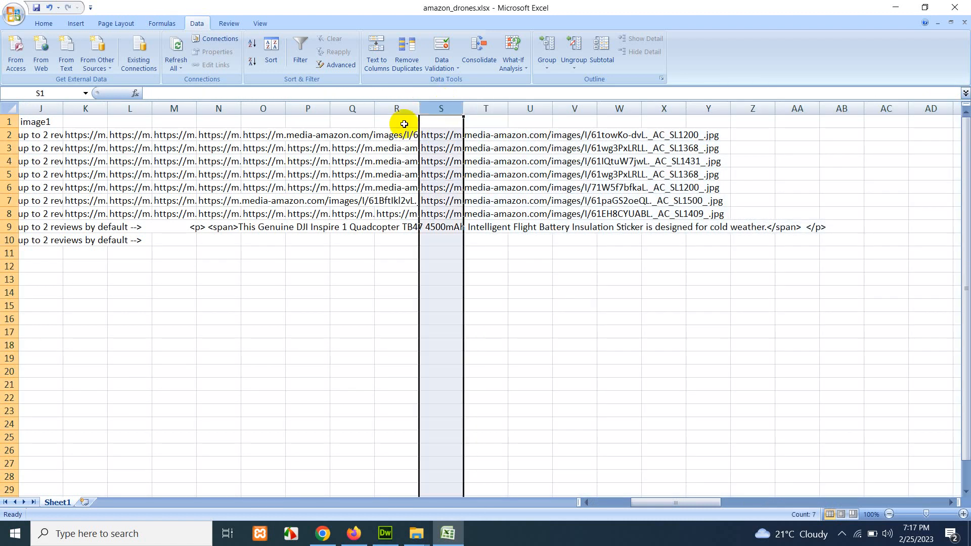
{"action": "left_click", "coordinate": [436, 122]}
{"action": "type", "text": "Img1"}
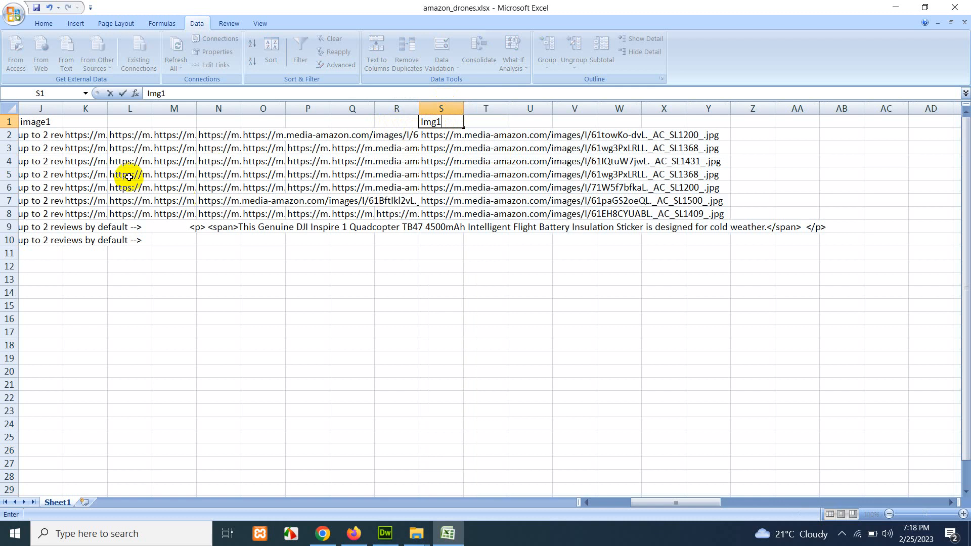
- Delete column K, the raw image text already extracted into the Img1 column
{"action": "left_click", "coordinate": [70, 133]}
{"action": "right_click", "coordinate": [95, 104]}
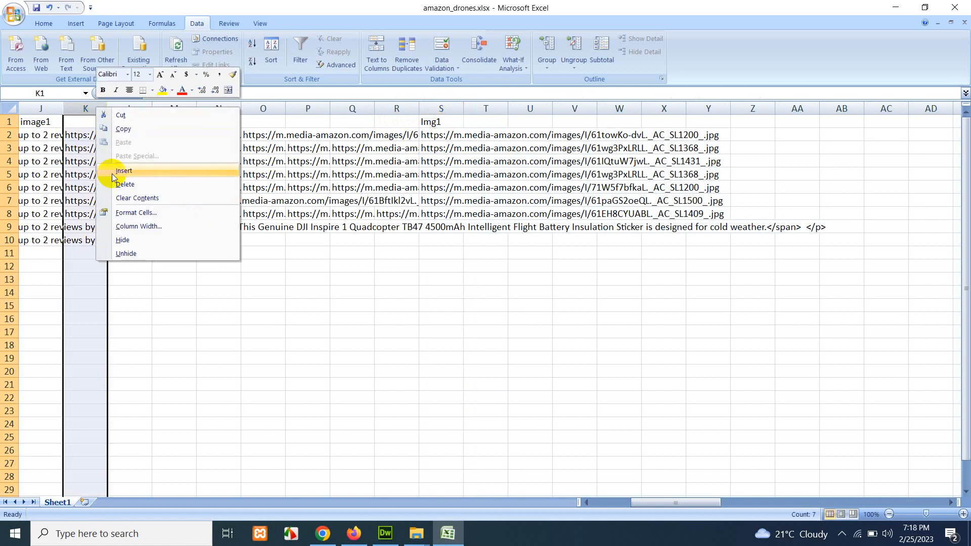
{"action": "left_click", "coordinate": [122, 184]}
{"action": "left_click", "coordinate": [93, 135]}
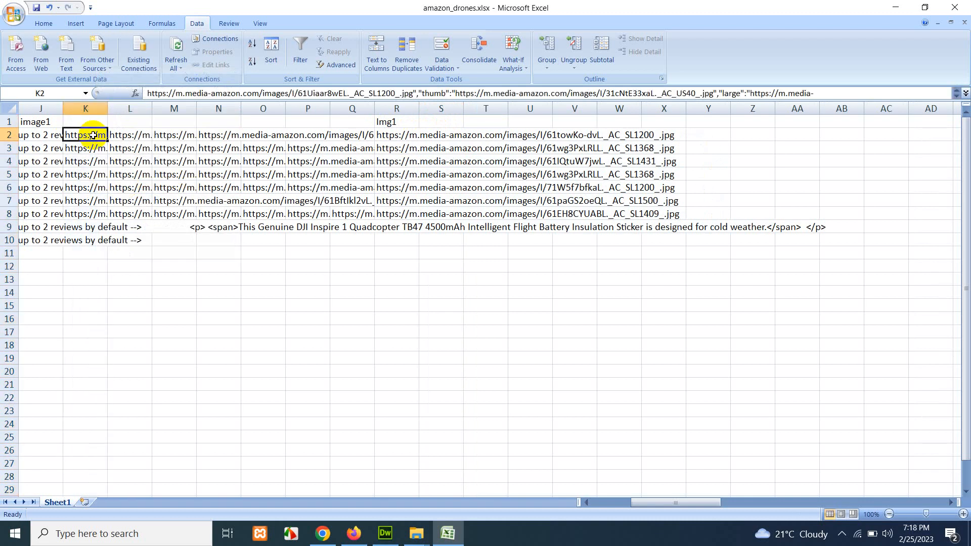
- Copy the raw image text in column K into the empty column S beside Img1
{"action": "left_click", "coordinate": [87, 104]}
{"action": "right_click", "coordinate": [91, 105]}
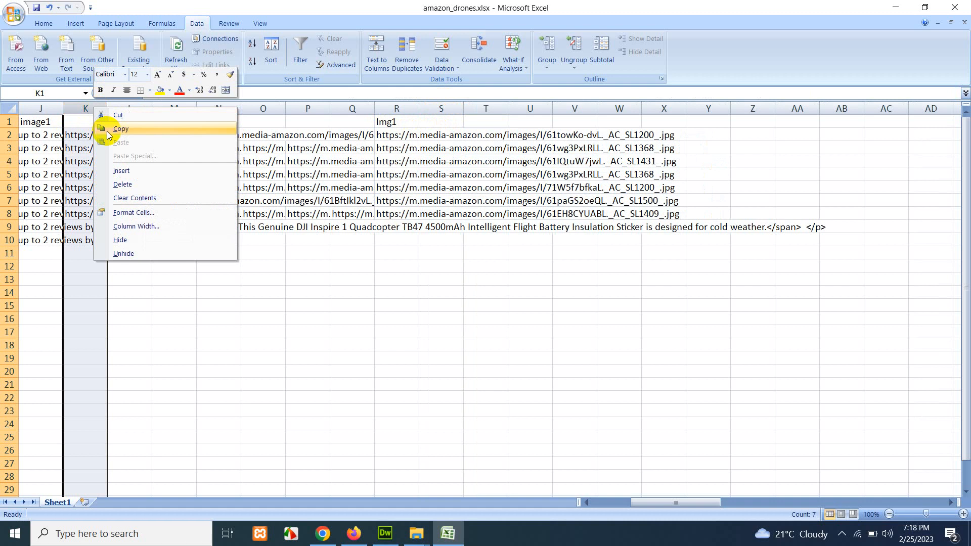
{"action": "left_click", "coordinate": [109, 129]}
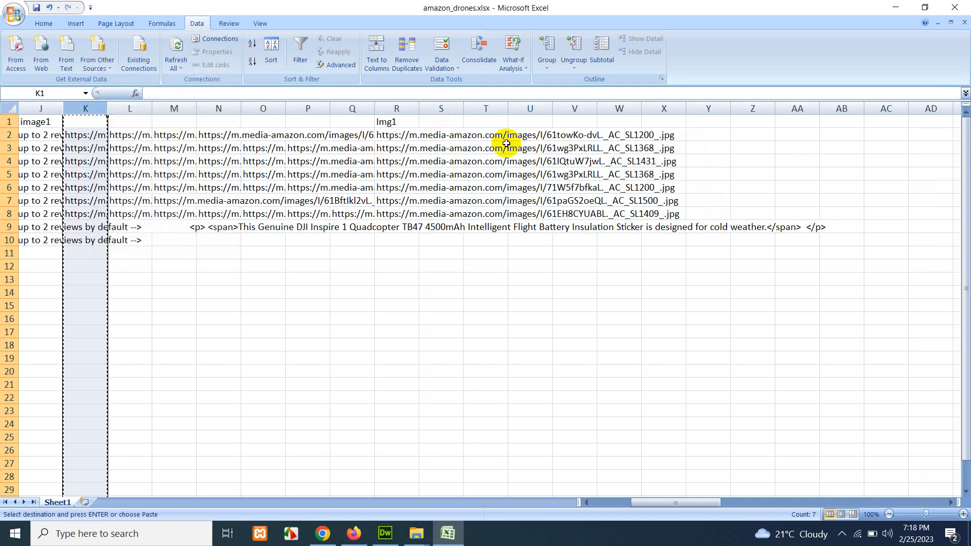
{"action": "right_click", "coordinate": [441, 107]}
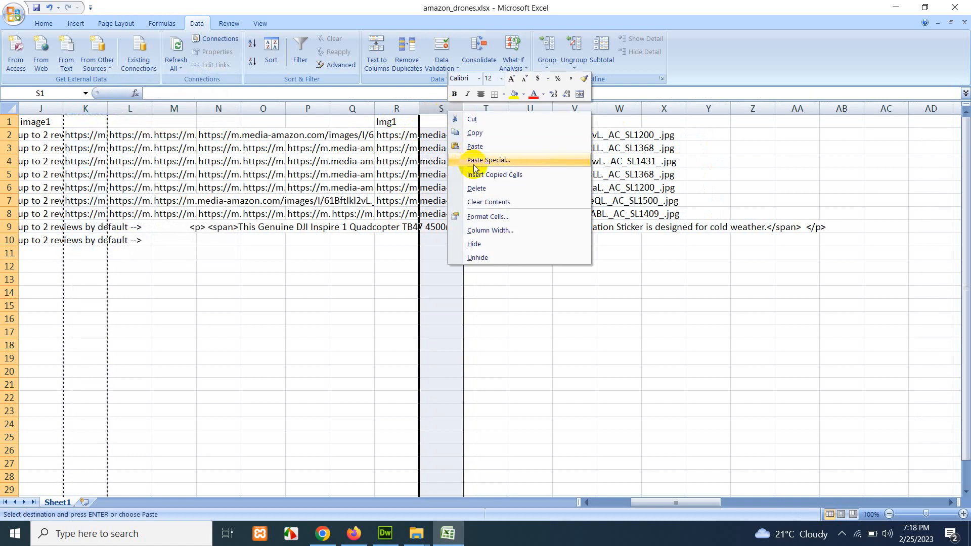
{"action": "left_click", "coordinate": [474, 146]}
{"action": "left_click", "coordinate": [436, 137]}
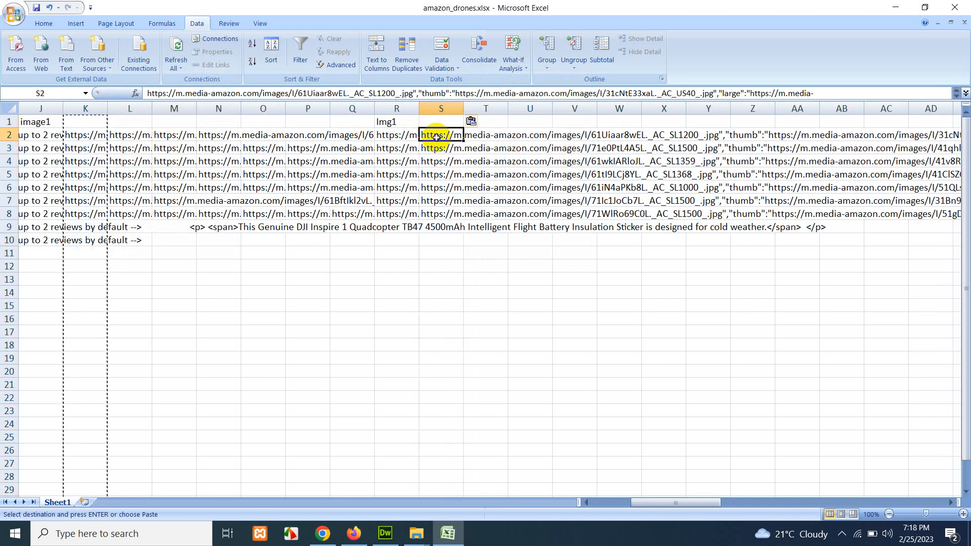
- Split column S beside Img1 into columns as delimited text, using the double quote as the custom delimiter
{"action": "left_click", "coordinate": [443, 109]}
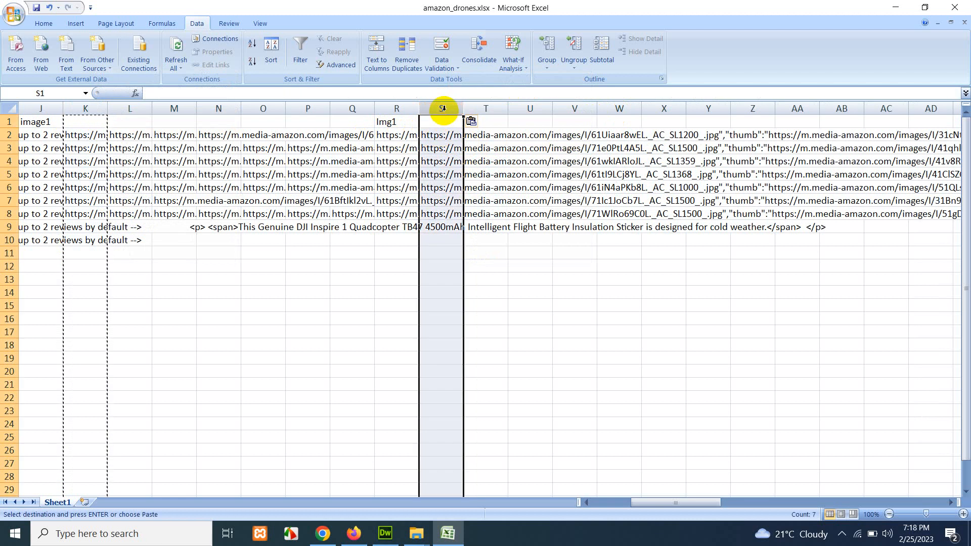
{"action": "left_click", "coordinate": [442, 135]}
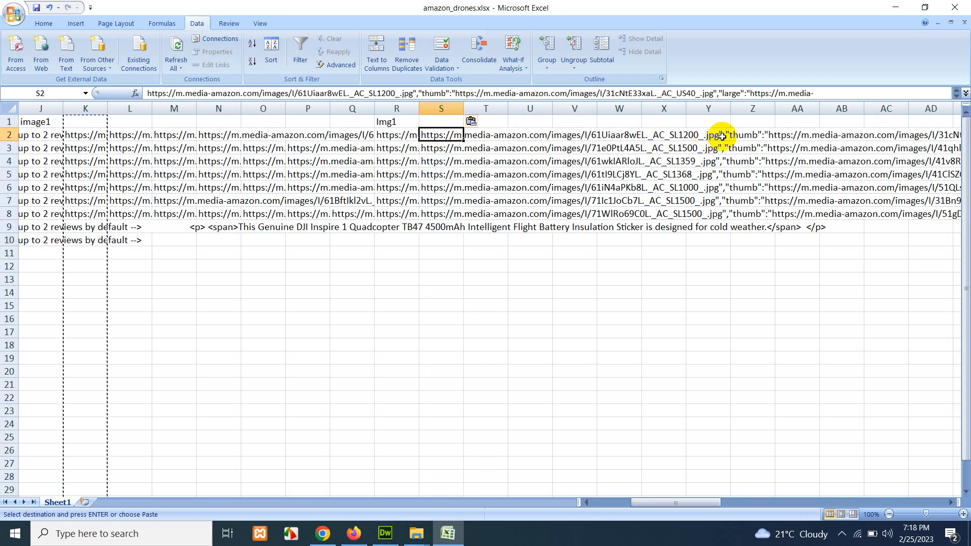
{"action": "left_click", "coordinate": [448, 108]}
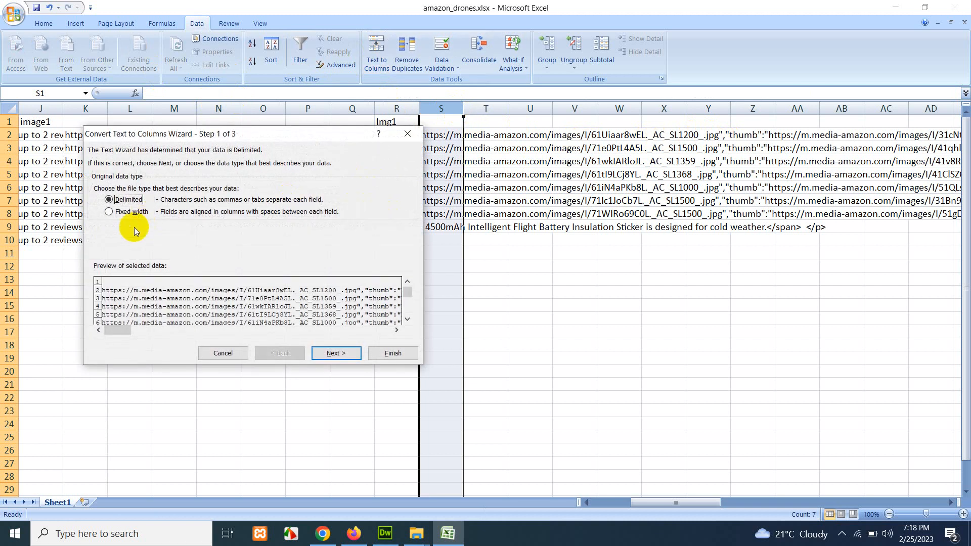
{"action": "left_click", "coordinate": [339, 353]}
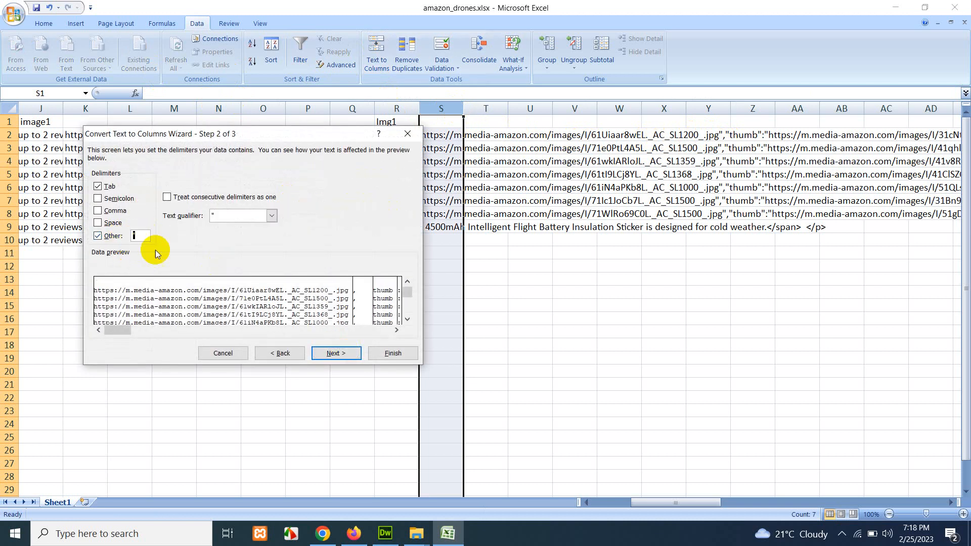
{"action": "left_click", "coordinate": [391, 352]}
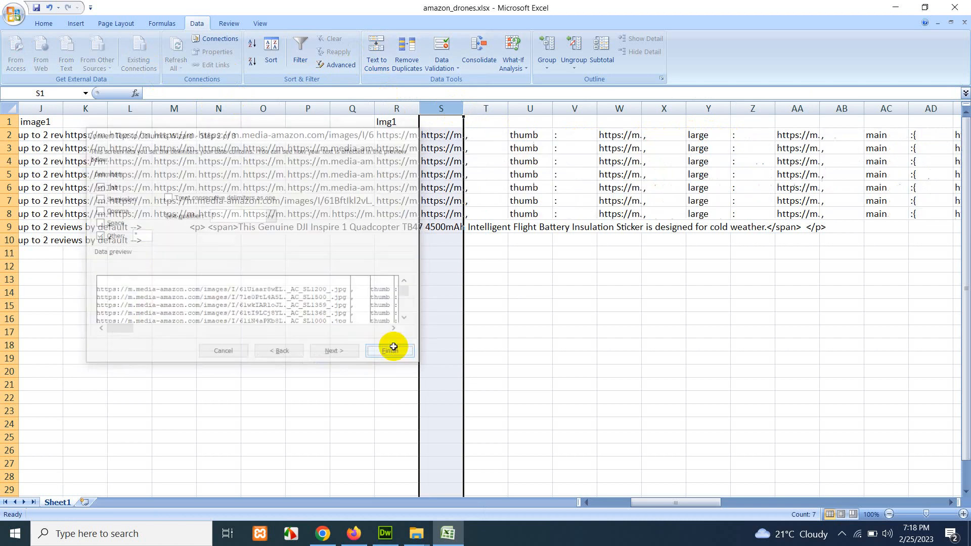
- Enter the header img2 in cell S1 above the second set of image URLs
{"action": "left_click", "coordinate": [441, 146]}
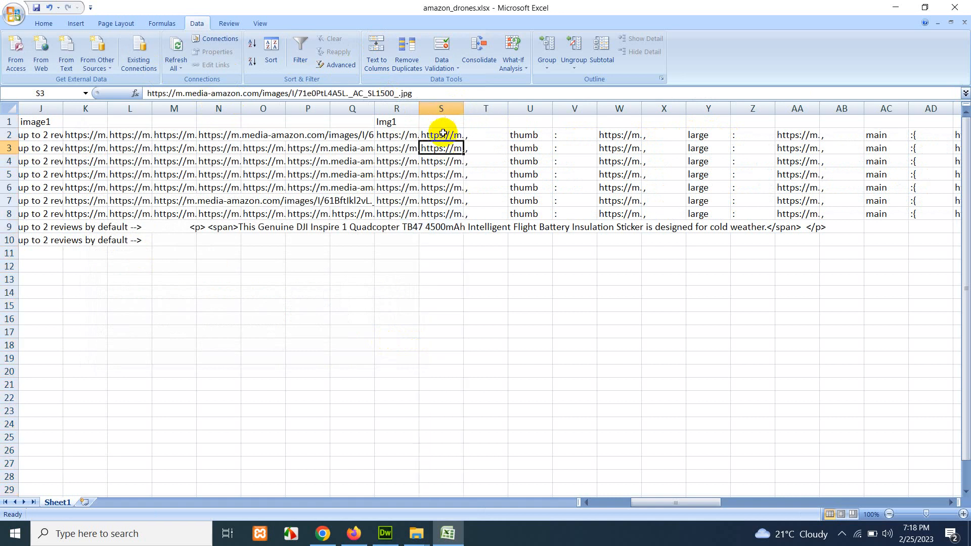
{"action": "left_click", "coordinate": [442, 119]}
{"action": "type", "text": "img2"}
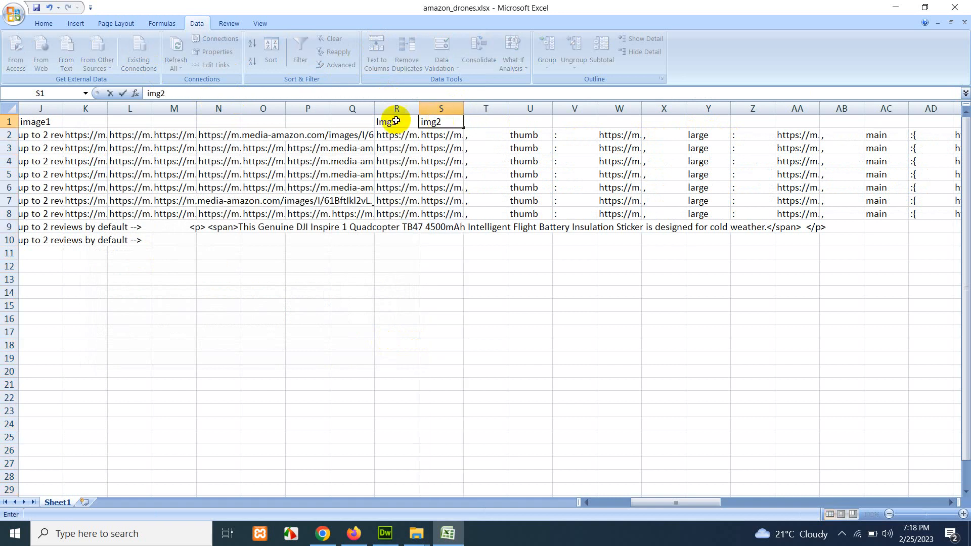
- Delete the leftover split columns from column T onward, keeping the img2 URLs in column S
{"action": "left_click", "coordinate": [494, 136]}
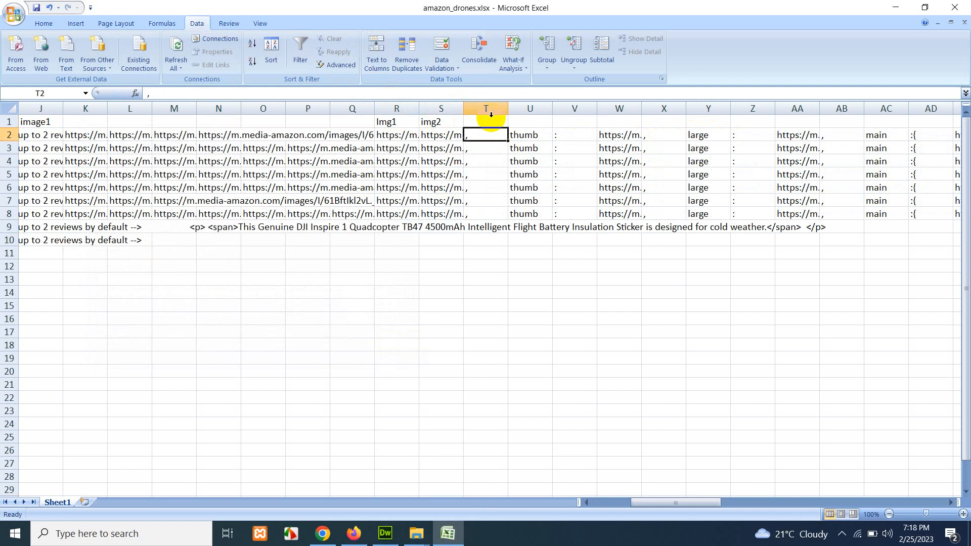
{"action": "left_click_drag", "start_coordinate": [487, 109], "coordinate": [887, 109]}
{"action": "right_click", "coordinate": [835, 112]}
{"action": "left_click", "coordinate": [854, 189]}
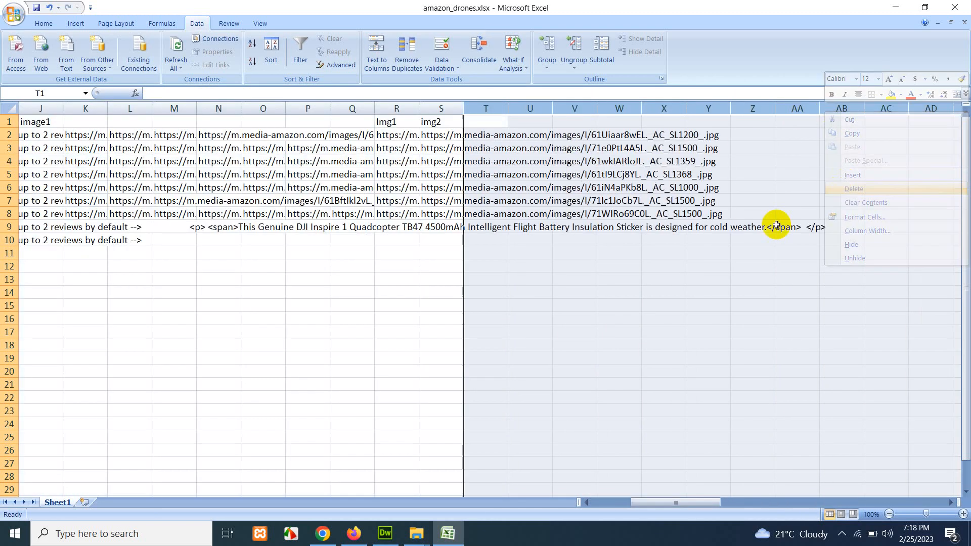
- Delete column K, whose image URLs are already extracted into the img2 column
{"action": "left_click", "coordinate": [80, 135]}
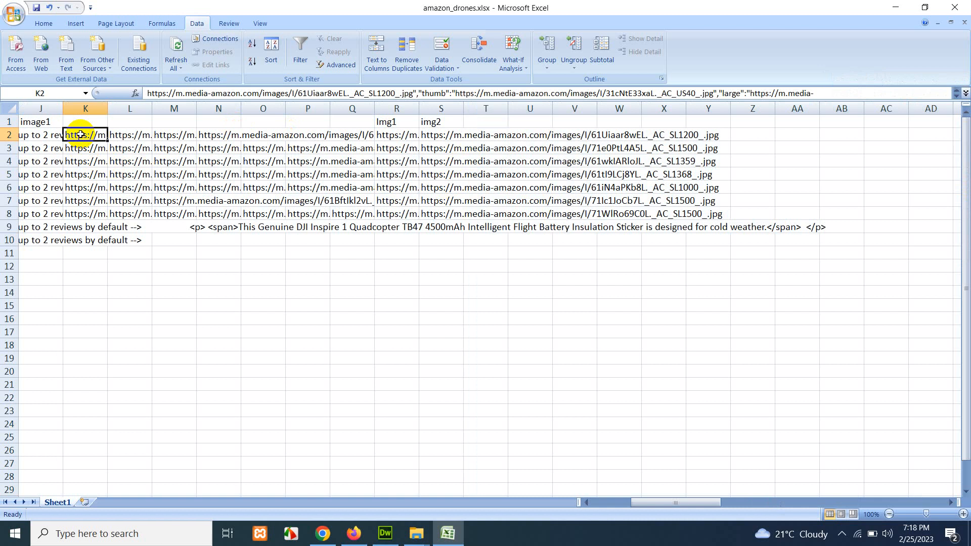
{"action": "left_click", "coordinate": [81, 108]}
{"action": "right_click", "coordinate": [82, 108]}
{"action": "left_click", "coordinate": [111, 182]}
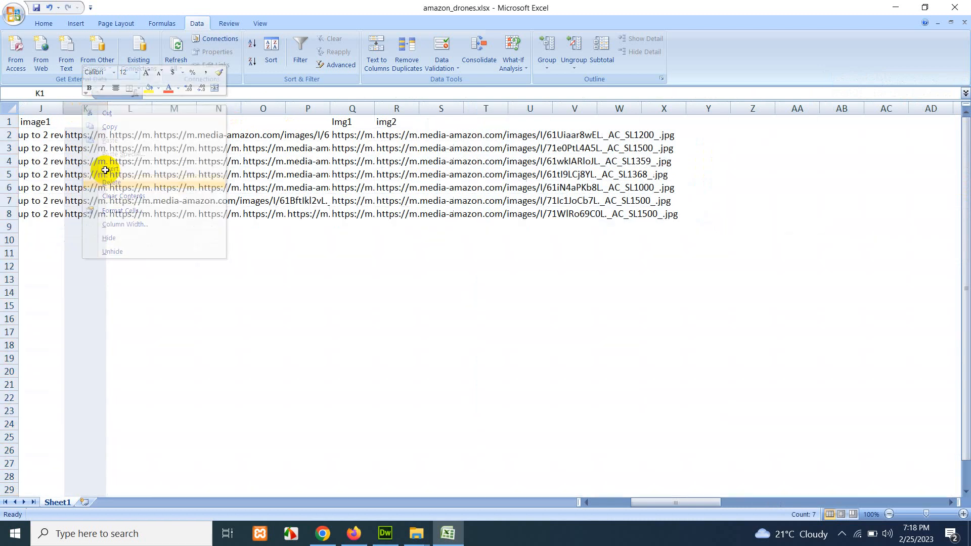
- Copy the next raw image column, K, into the empty column S beside img2
{"action": "right_click", "coordinate": [85, 112]}
{"action": "left_click", "coordinate": [113, 130]}
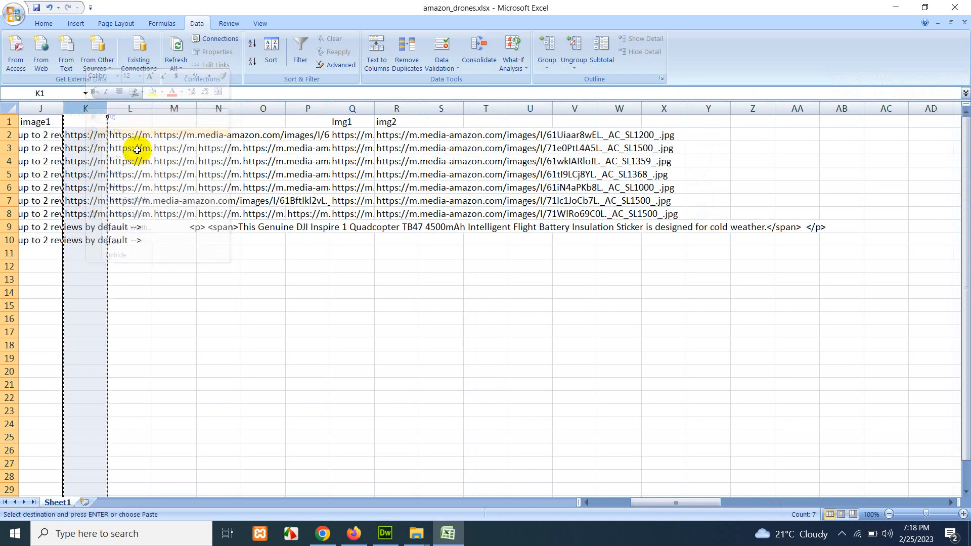
{"action": "right_click", "coordinate": [434, 109]}
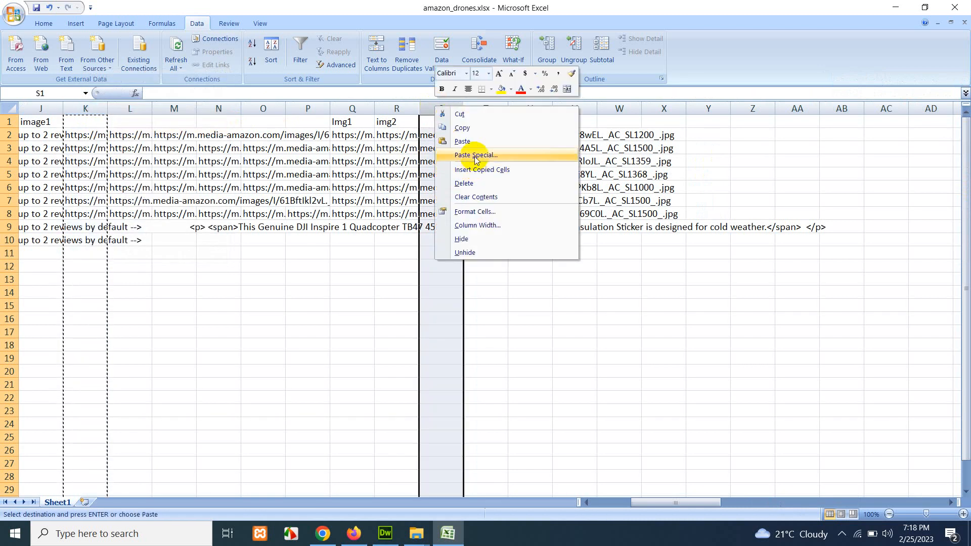
{"action": "left_click", "coordinate": [460, 136]}
{"action": "left_click", "coordinate": [443, 135]}
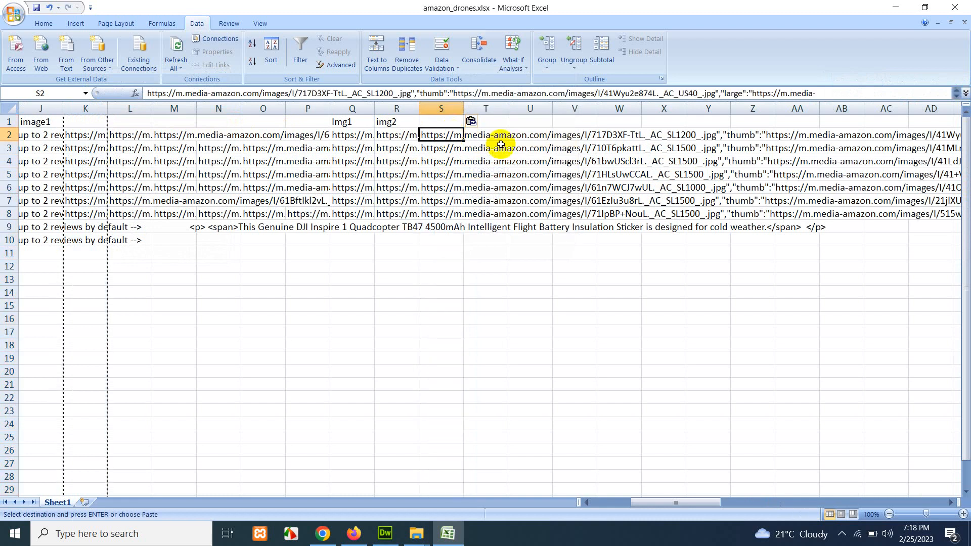
- Split column S beside img2 into columns as delimited text, with the double quote as the other delimiter
{"action": "left_click", "coordinate": [441, 109]}
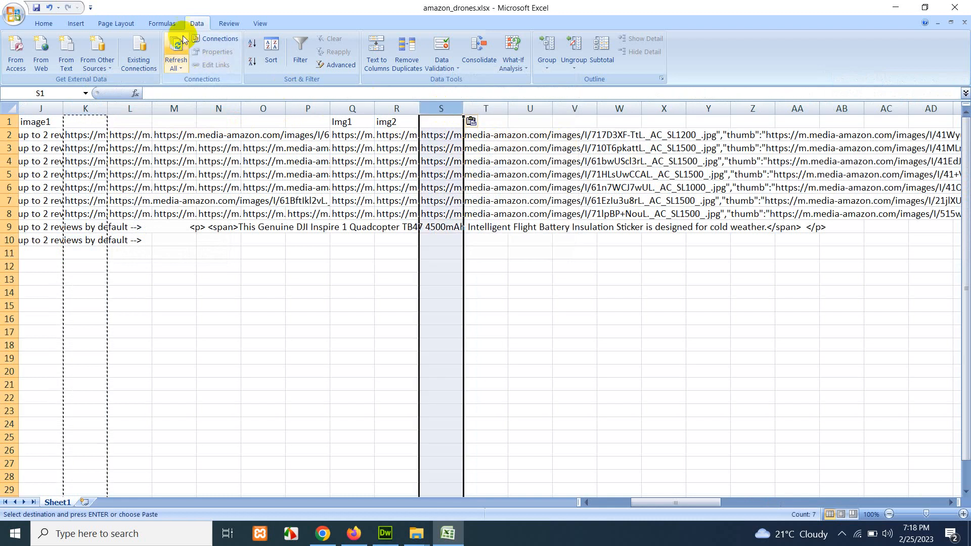
{"action": "left_click", "coordinate": [385, 54]}
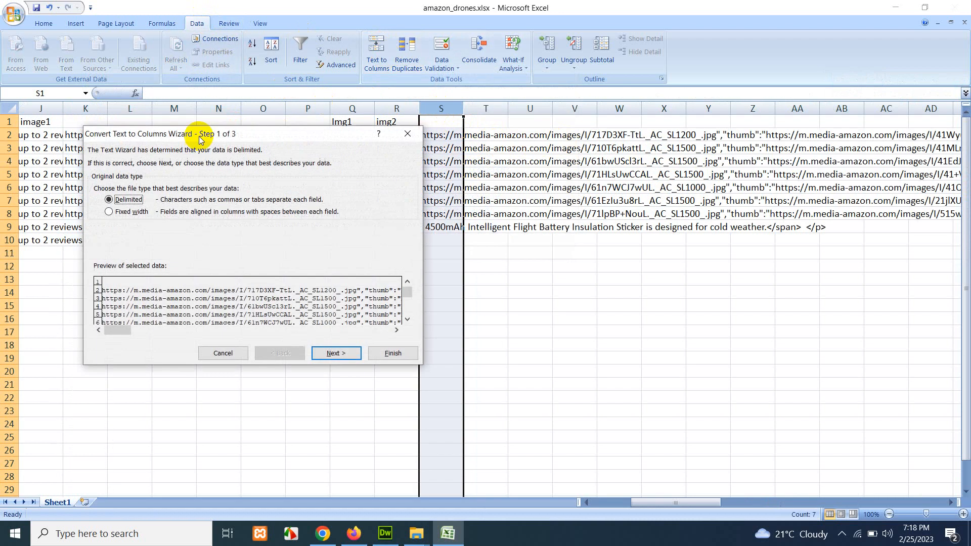
{"action": "left_click", "coordinate": [341, 348]}
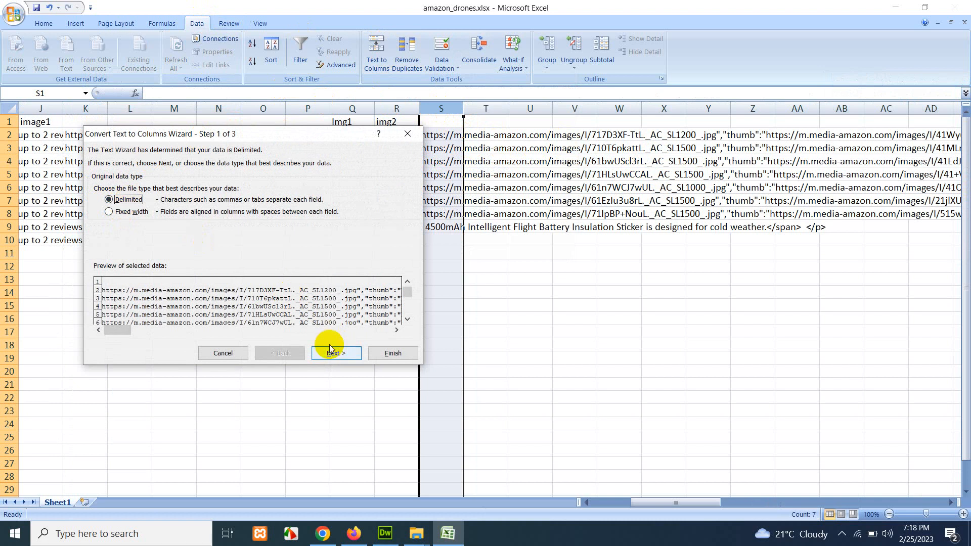
{"action": "left_click", "coordinate": [324, 353]}
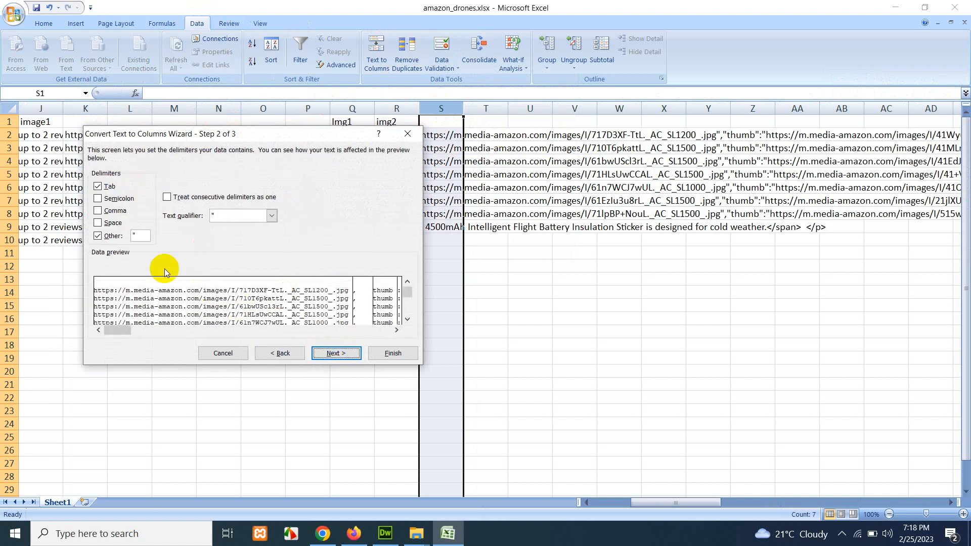
{"action": "left_click", "coordinate": [392, 353]}
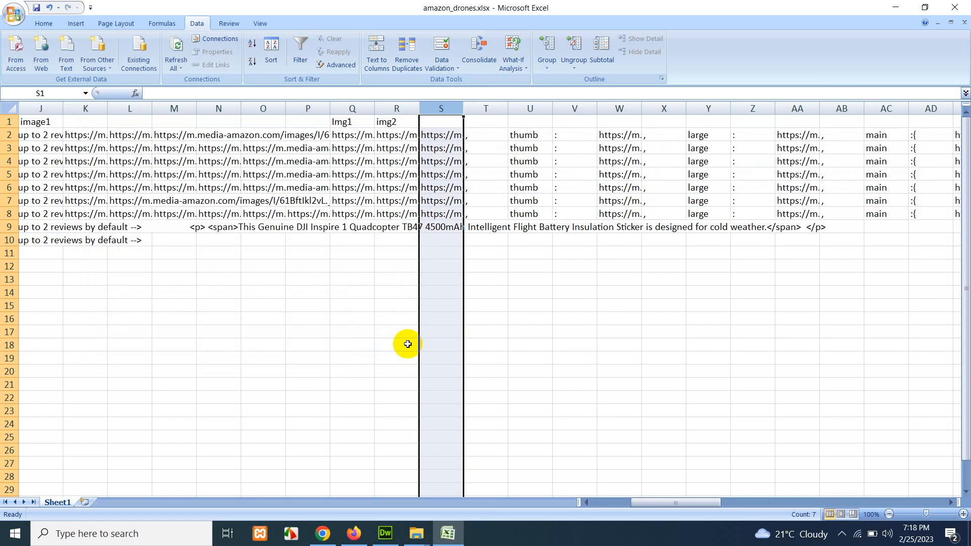
- Enter the header img3 in cell S1 above the third set of image URLs
{"action": "left_click", "coordinate": [438, 124]}
{"action": "type", "text": "img"}
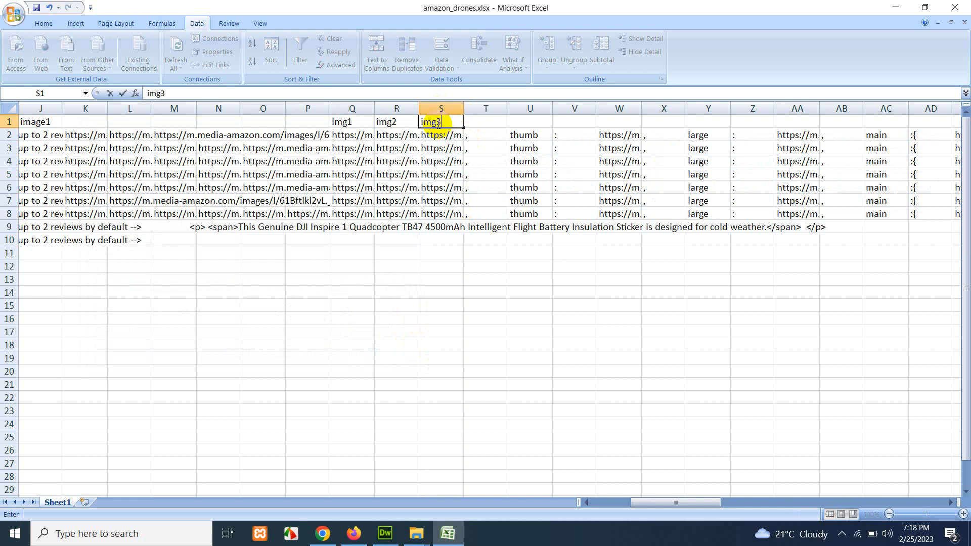
{"action": "type", "text": "3"}
- Delete a block of leftover split columns starting at column T, to the right of img3
{"action": "left_click_drag", "start_coordinate": [486, 105], "coordinate": [798, 107]}
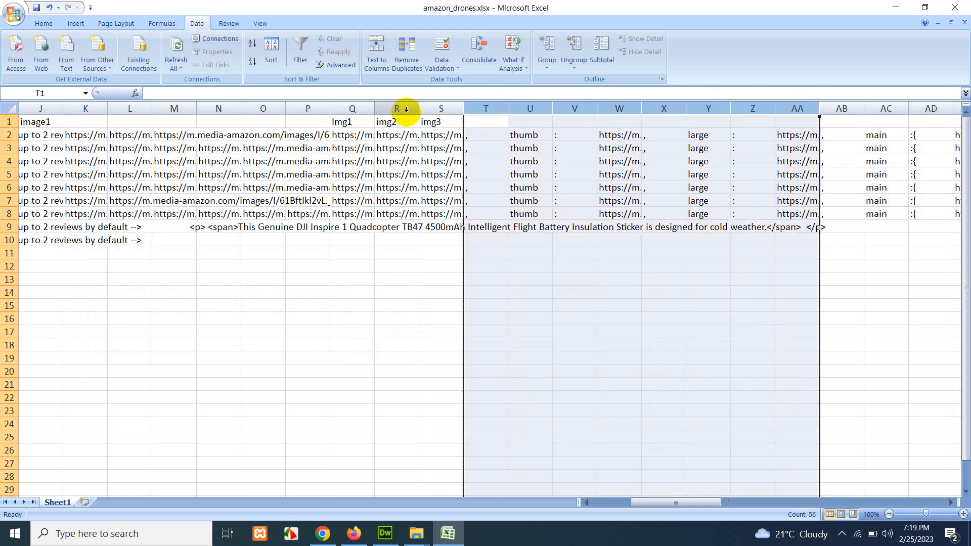
{"action": "left_click_drag", "start_coordinate": [483, 105], "coordinate": [784, 105]}
{"action": "right_click", "coordinate": [784, 105]}
{"action": "left_click", "coordinate": [804, 193]}
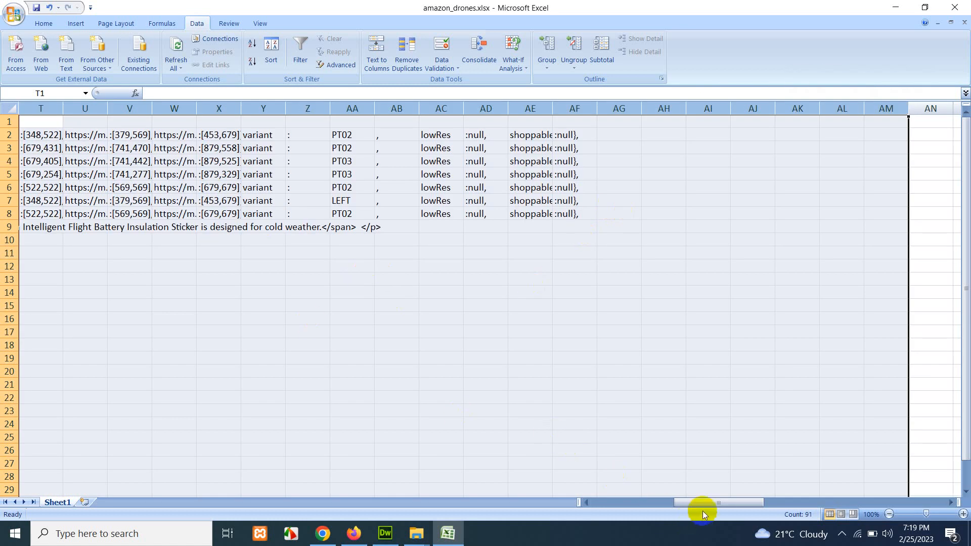
- Delete column K, whose image URLs are already extracted into the img3 column
{"action": "left_click_drag", "start_coordinate": [703, 506], "coordinate": [616, 501]}
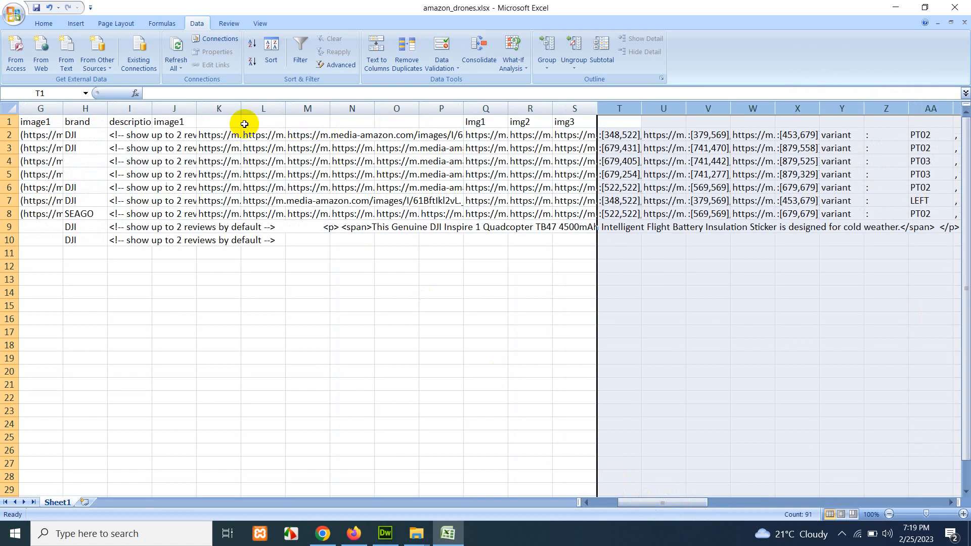
{"action": "right_click", "coordinate": [221, 109]}
{"action": "left_click", "coordinate": [248, 181]}
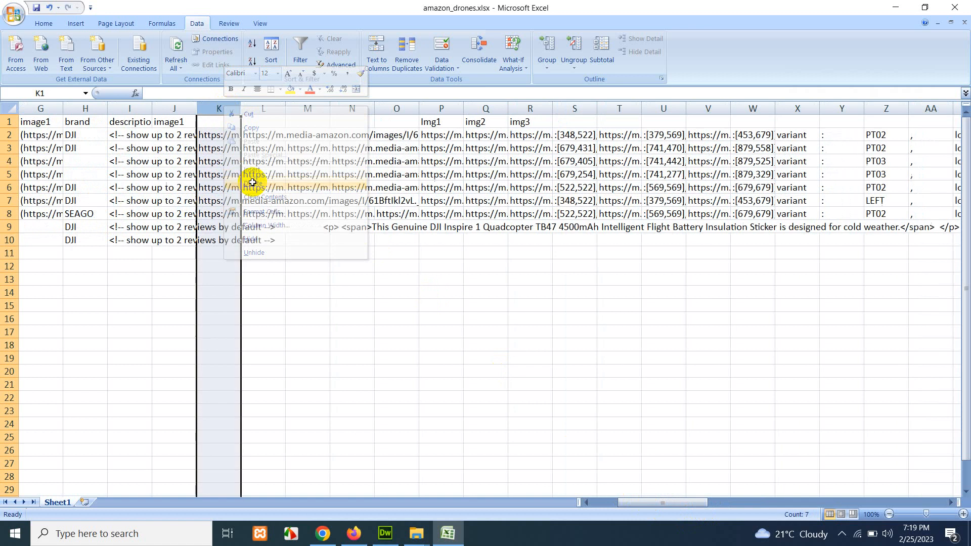
{"action": "left_click", "coordinate": [223, 135]}
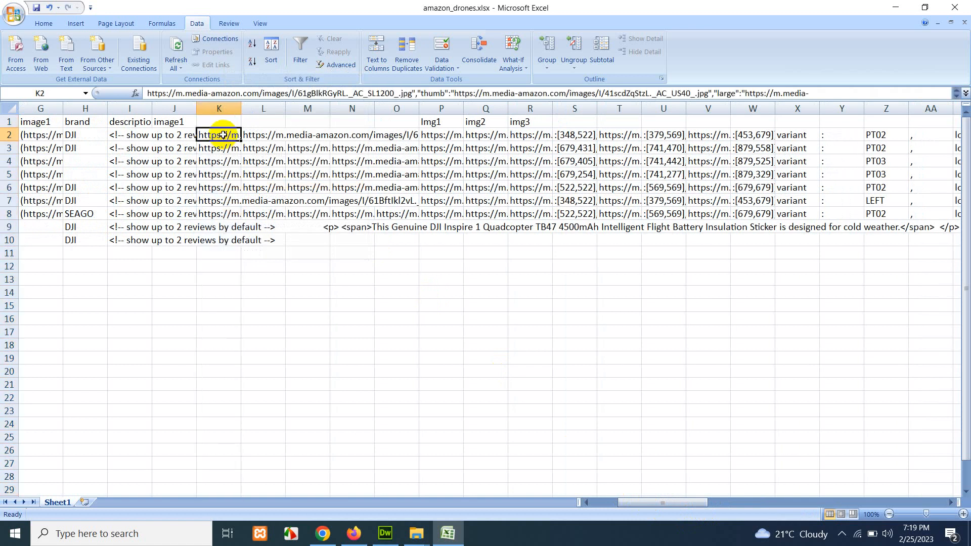
- Copy the raw image data in column K and paste it over column S, beside img3
{"action": "right_click", "coordinate": [224, 107]}
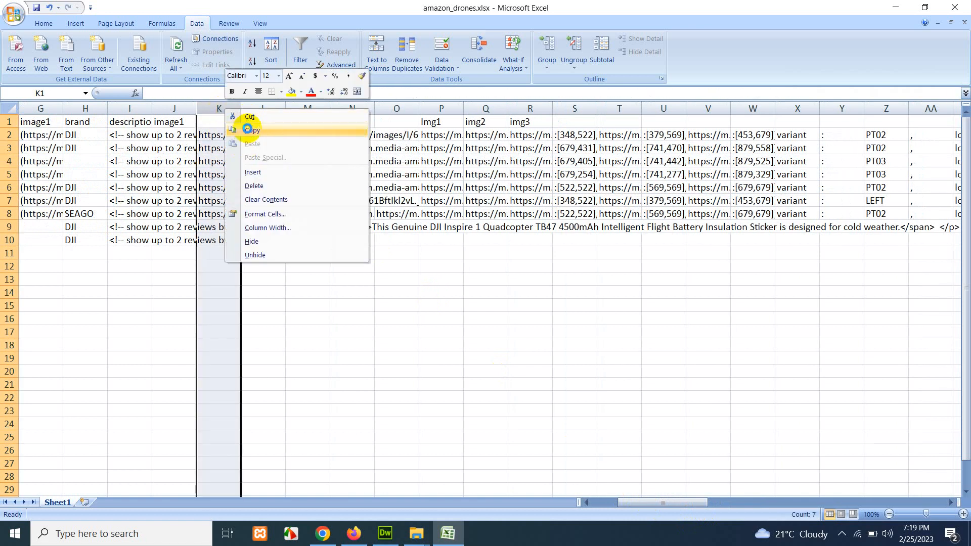
{"action": "left_click", "coordinate": [248, 130]}
{"action": "right_click", "coordinate": [562, 108]}
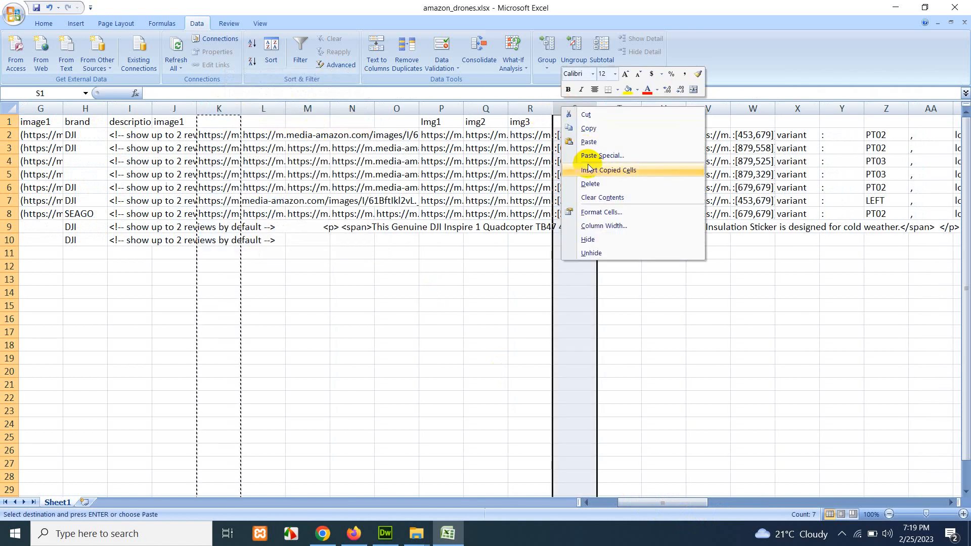
{"action": "left_click", "coordinate": [588, 143]}
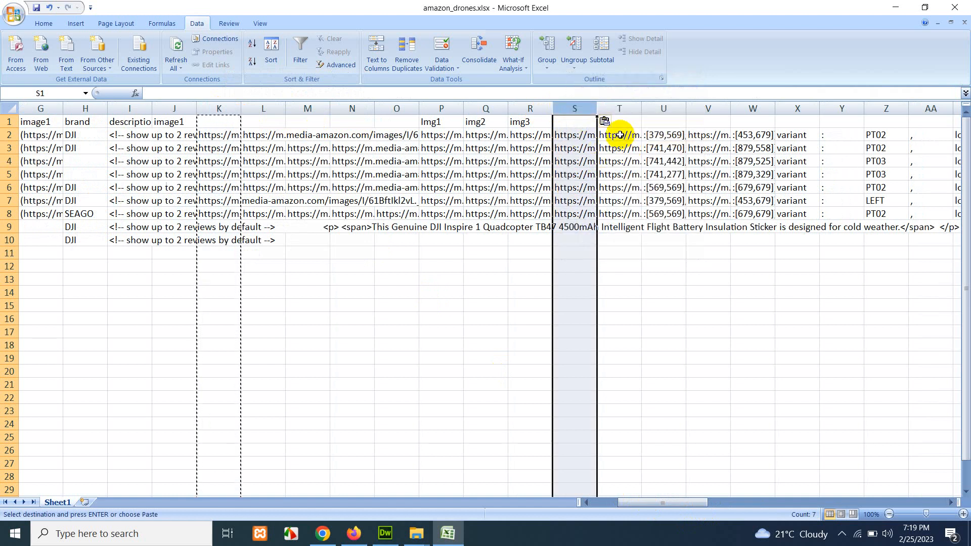
- Split column S into columns as delimited text, with the double quote as the other delimiter, replacing the destination cells
{"action": "left_click", "coordinate": [566, 135]}
{"action": "left_click", "coordinate": [577, 108]}
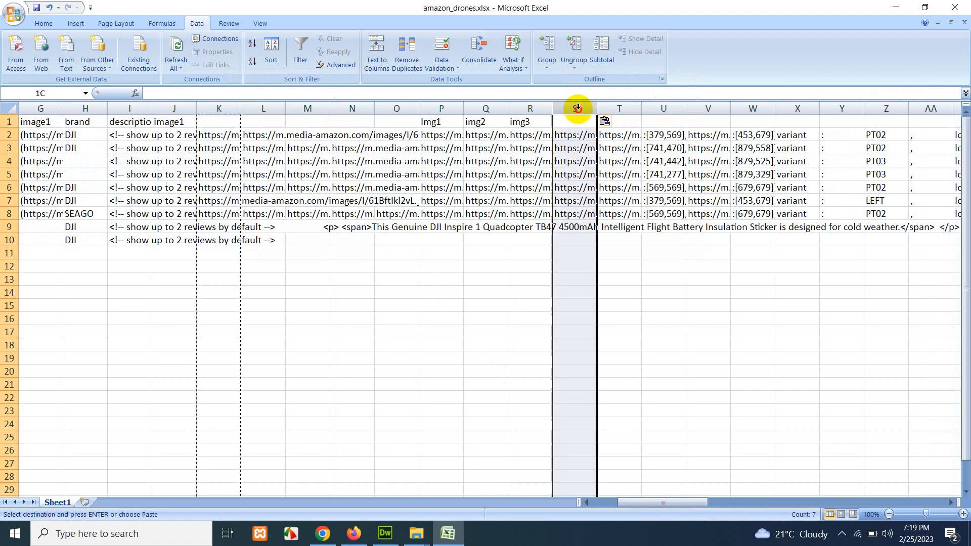
{"action": "left_click", "coordinate": [389, 54]}
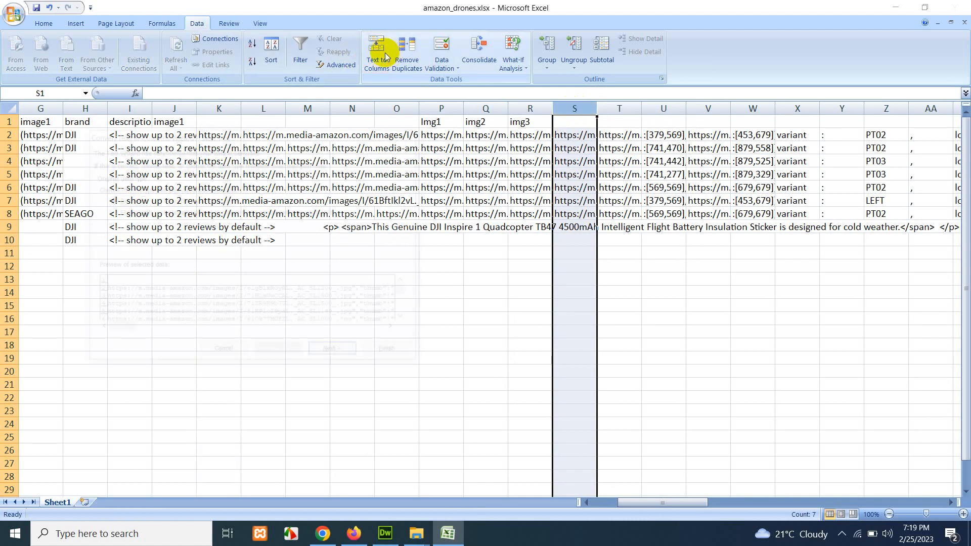
{"action": "left_click", "coordinate": [347, 354]}
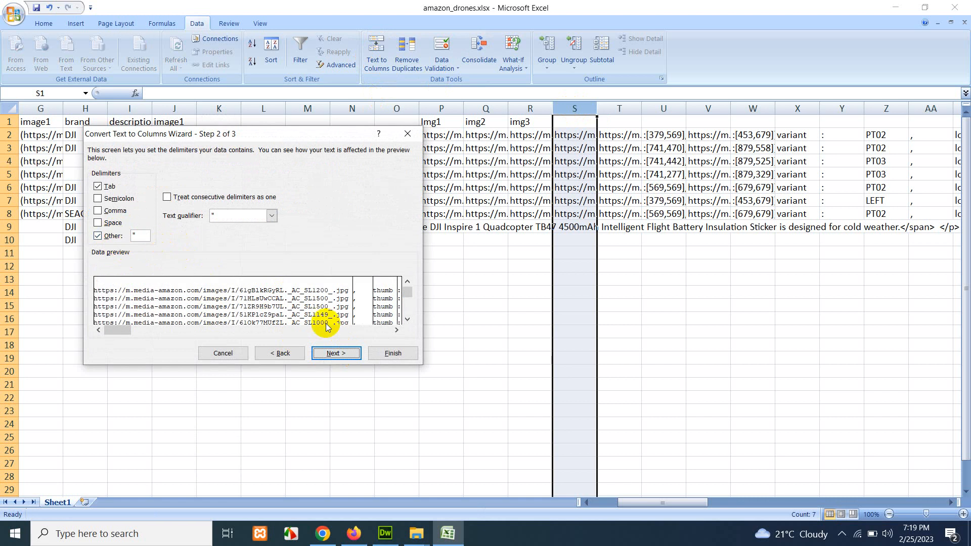
{"action": "left_click", "coordinate": [395, 354]}
{"action": "left_click", "coordinate": [460, 303]}
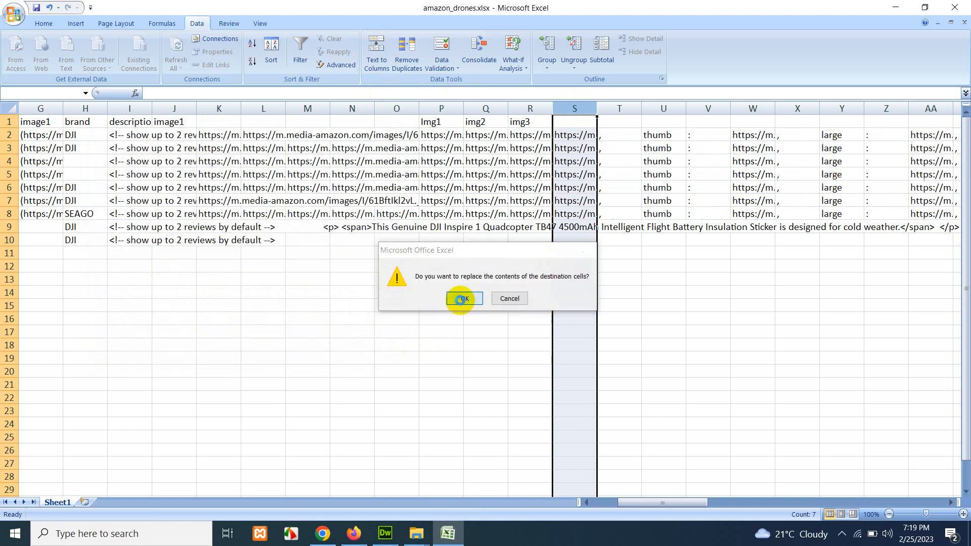
- Enter the header img4 in cell S1 above the fourth set of image URLs
{"action": "left_click", "coordinate": [579, 134]}
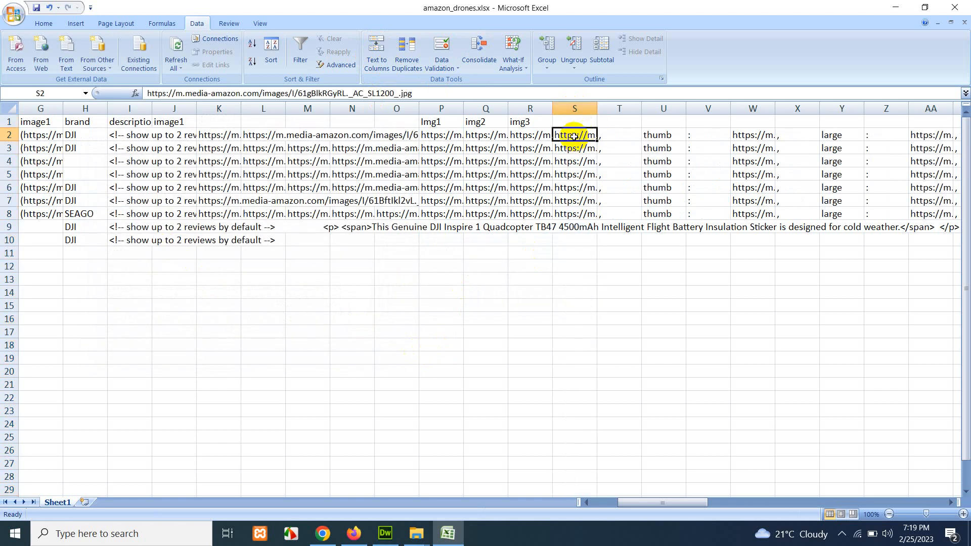
{"action": "left_click_drag", "start_coordinate": [572, 140], "coordinate": [578, 202]}
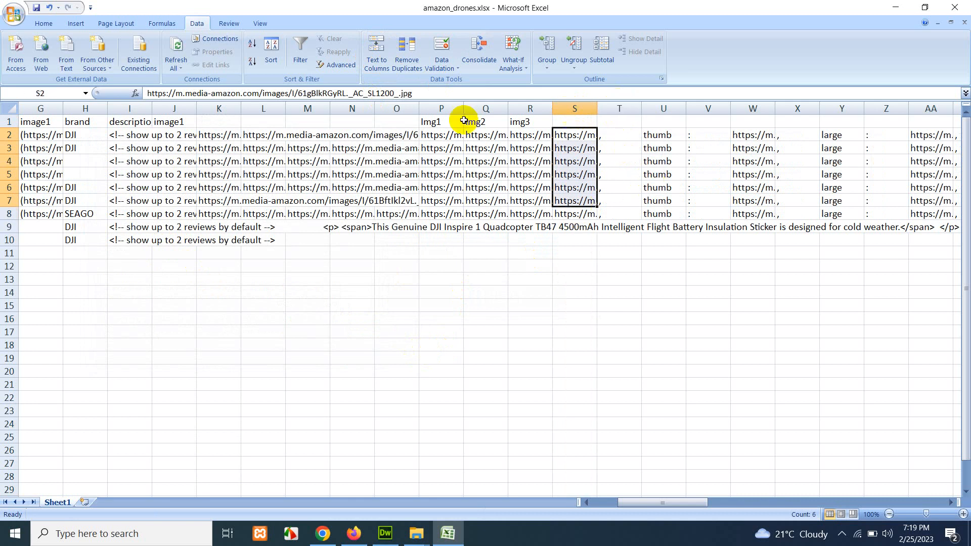
{"action": "left_click", "coordinate": [588, 120]}
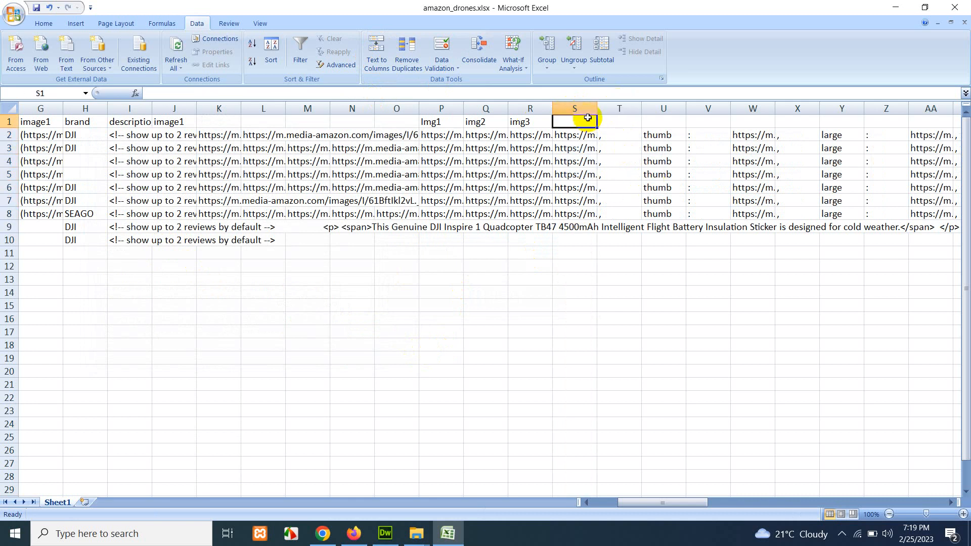
{"action": "type", "text": "img4"}
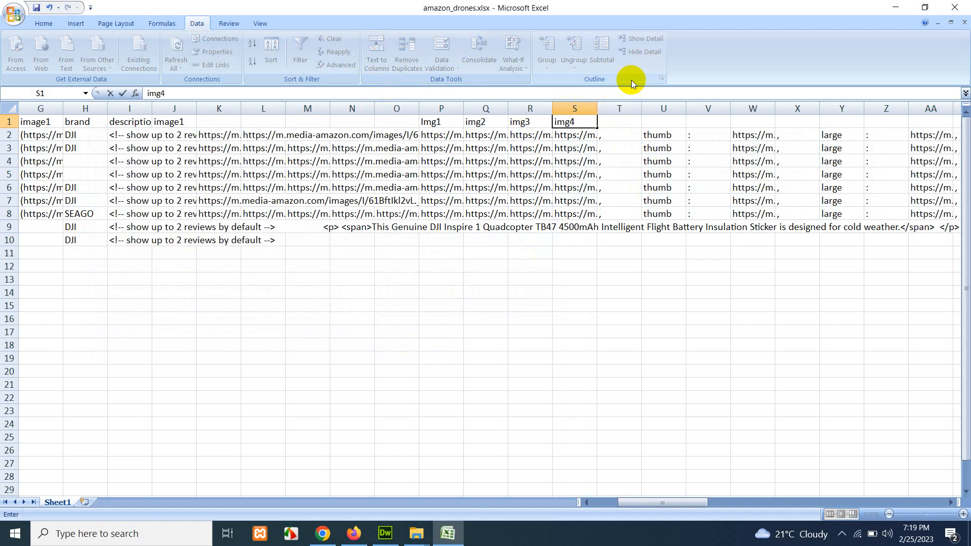
- Copy the Img1 to img4 columns (P to S) and insert the copies before column K
{"action": "left_click_drag", "start_coordinate": [574, 108], "coordinate": [443, 108]}
{"action": "right_click", "coordinate": [443, 108]}
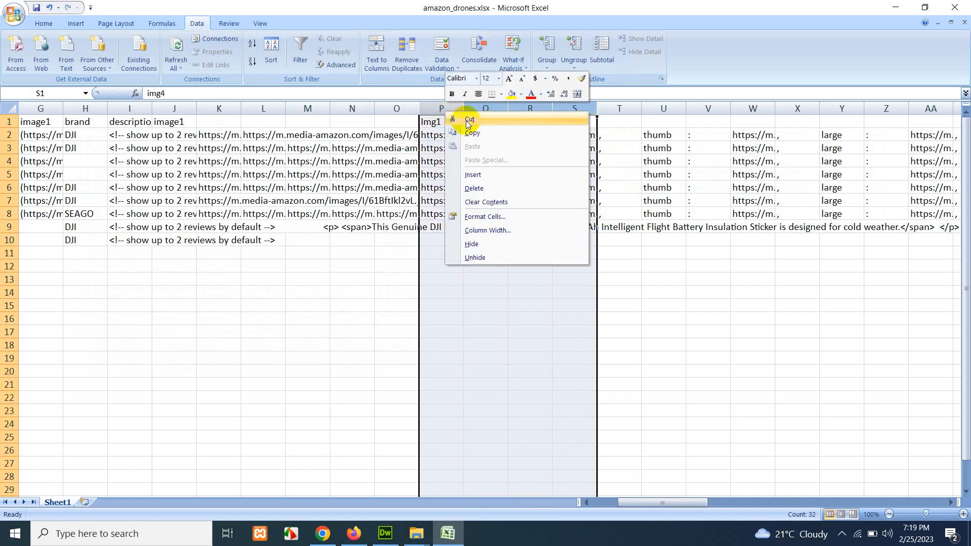
{"action": "left_click", "coordinate": [458, 133]}
{"action": "left_click", "coordinate": [199, 108]}
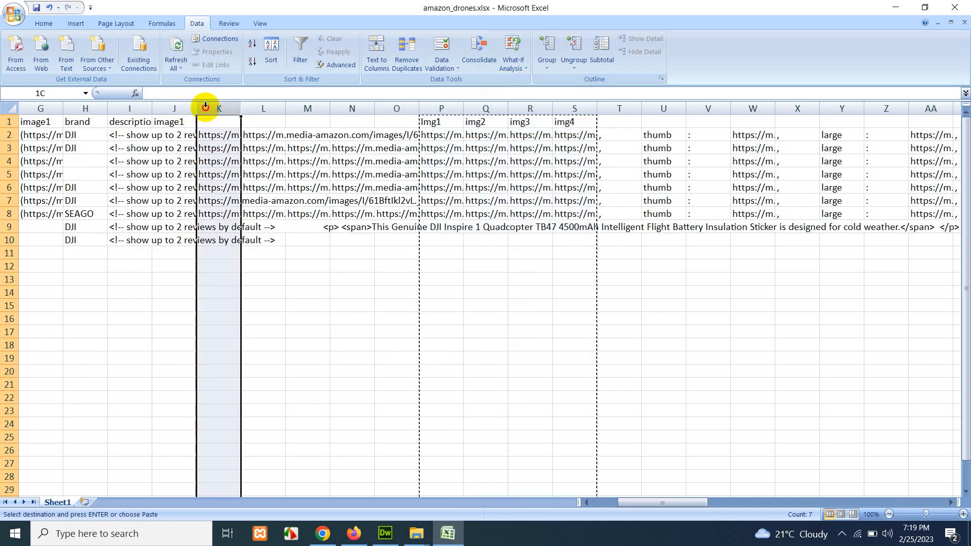
{"action": "right_click", "coordinate": [203, 109]}
{"action": "left_click", "coordinate": [242, 170]}
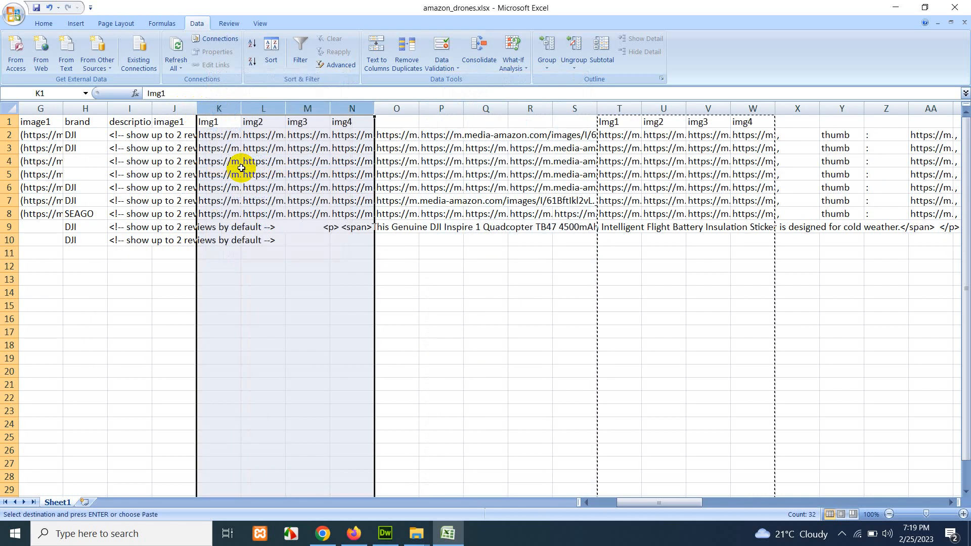
- Delete the leftover columns from O through BW, following the inserted img4 column
{"action": "left_click", "coordinate": [401, 108]}
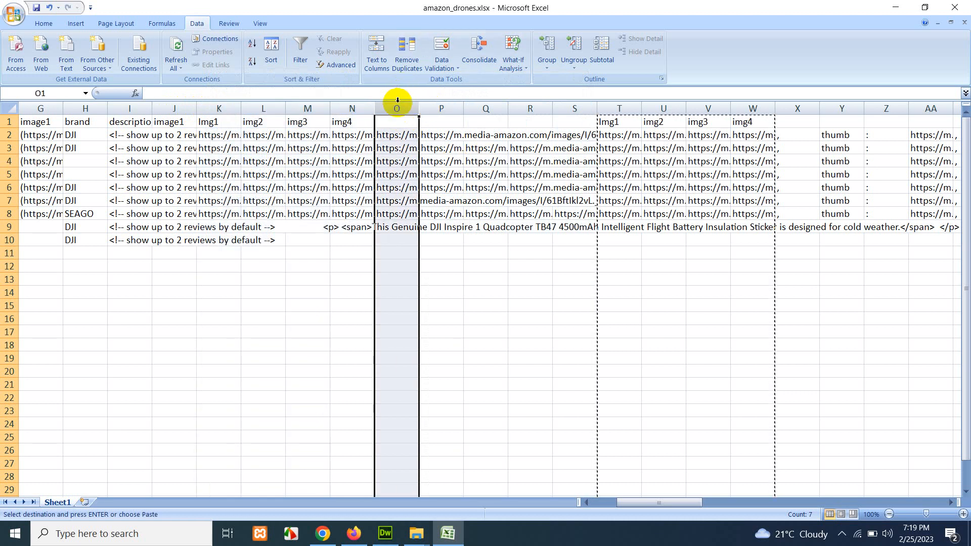
{"action": "left_click_drag", "start_coordinate": [397, 108], "coordinate": [863, 95]}
{"action": "right_click", "coordinate": [866, 108]}
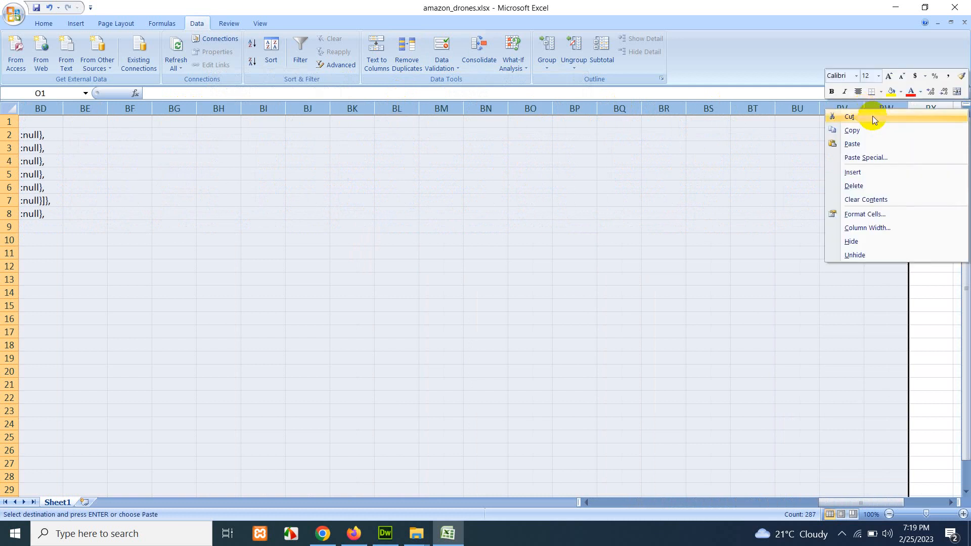
{"action": "left_click", "coordinate": [866, 179]}
{"action": "left_click", "coordinate": [439, 161]}
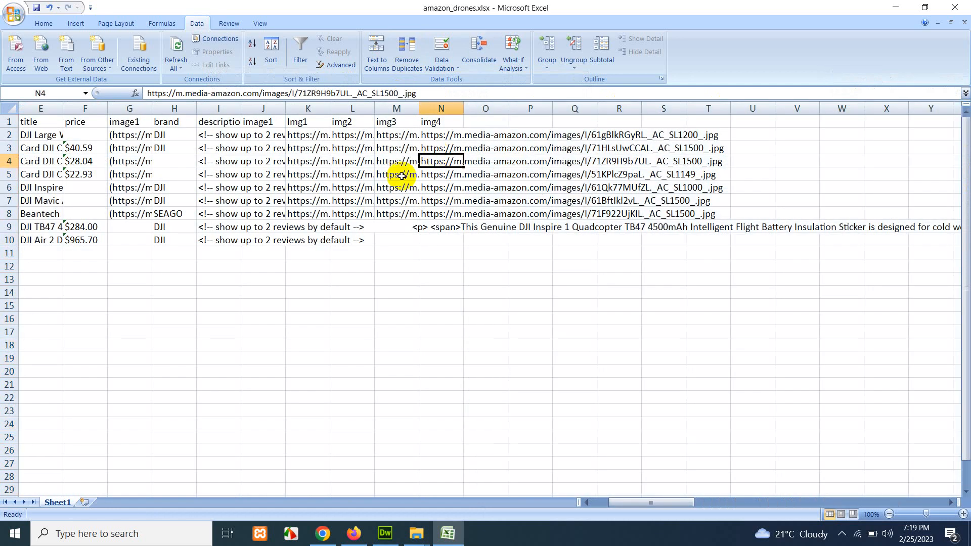
- Delete the raw image1 column G, located between price and brand
{"action": "left_click_drag", "start_coordinate": [633, 511], "coordinate": [615, 511]}
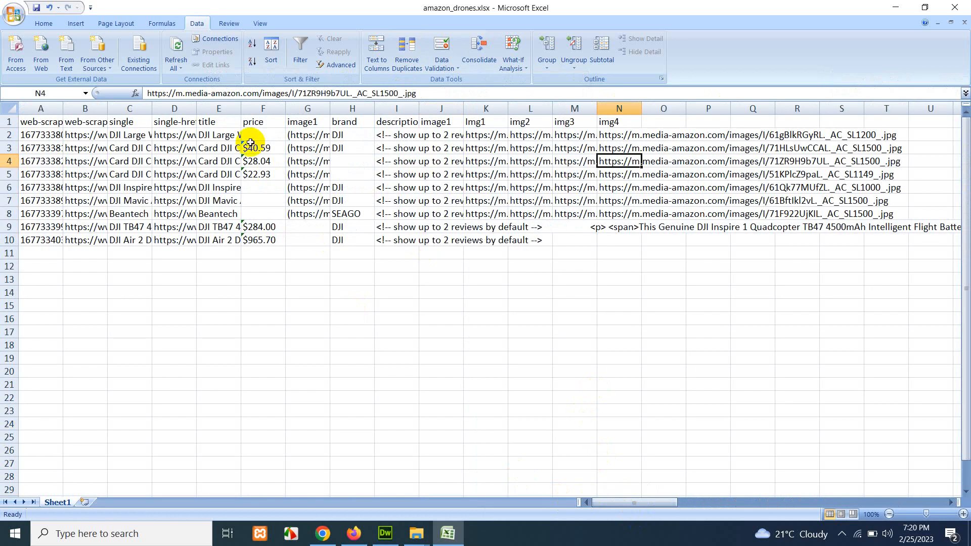
{"action": "left_click", "coordinate": [217, 135]}
{"action": "left_click", "coordinate": [266, 132]}
{"action": "left_click", "coordinate": [296, 127]}
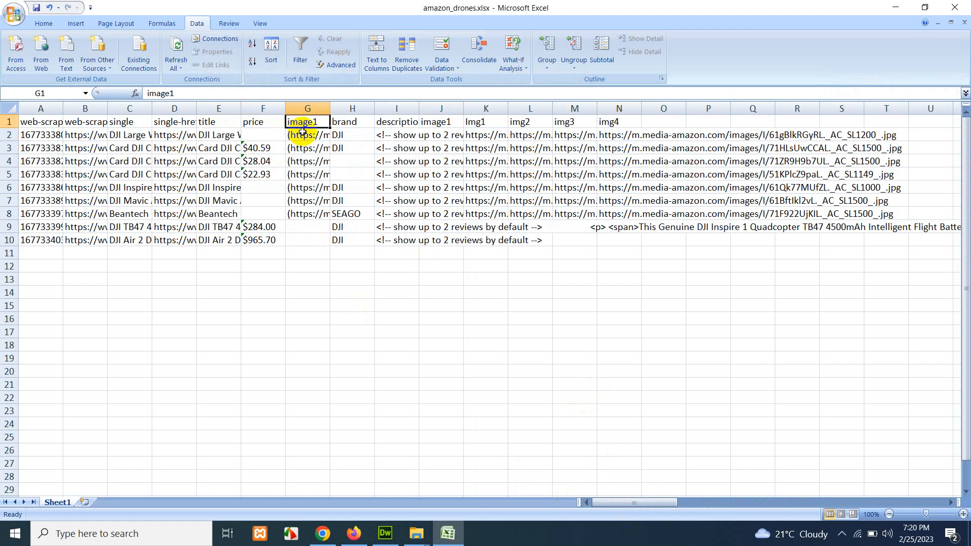
{"action": "right_click", "coordinate": [310, 109]}
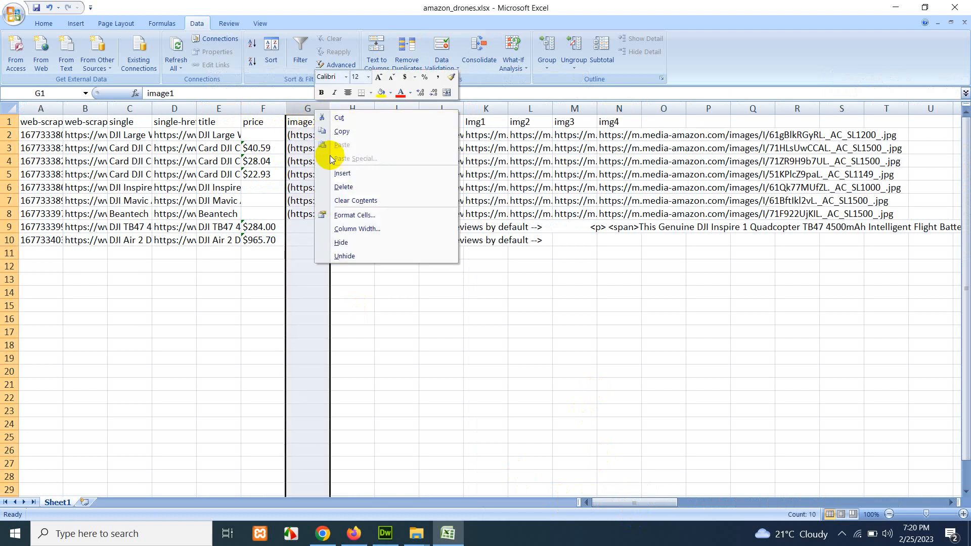
{"action": "left_click", "coordinate": [341, 191]}
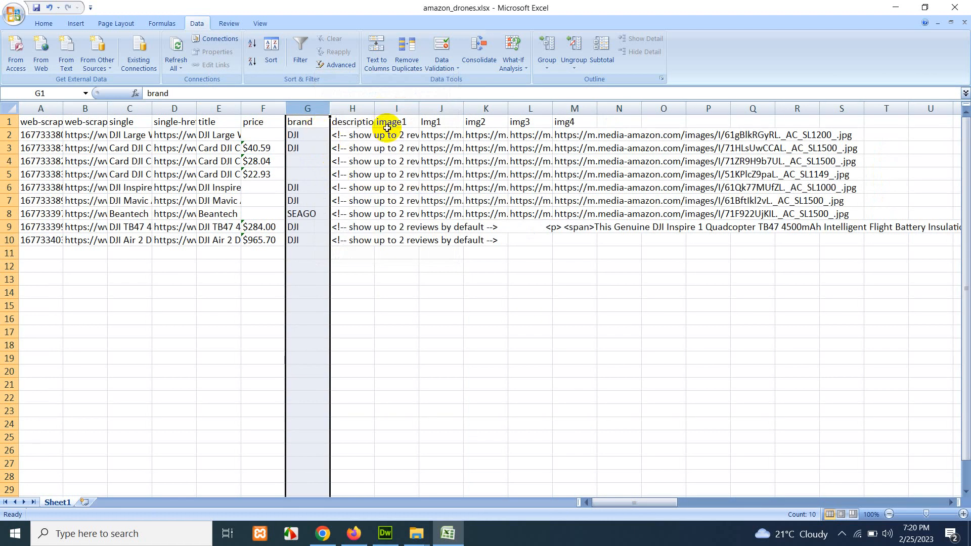
- Delete the empty image1 column I, located between the description and Img1
{"action": "left_click", "coordinate": [404, 137]}
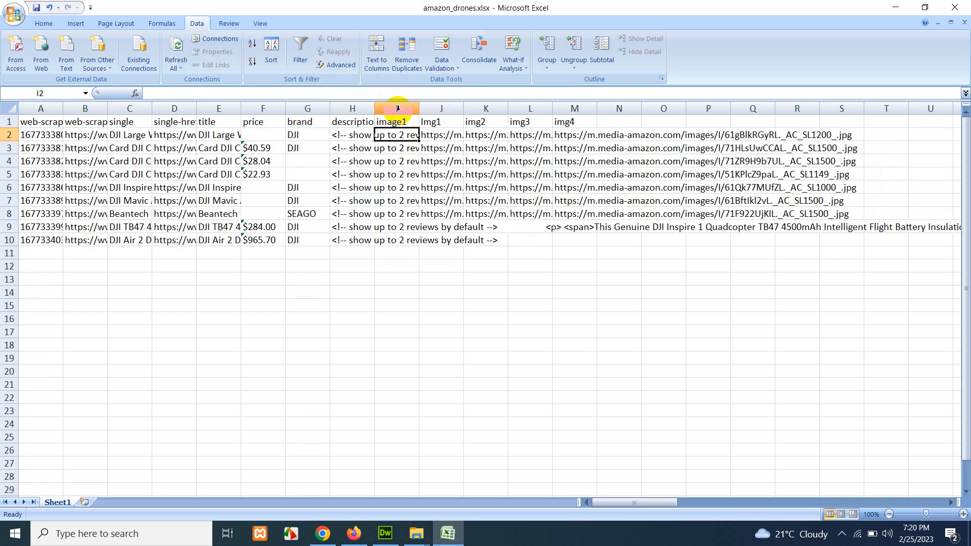
{"action": "left_click", "coordinate": [397, 108]}
{"action": "right_click", "coordinate": [397, 108]}
{"action": "left_click", "coordinate": [432, 183]}
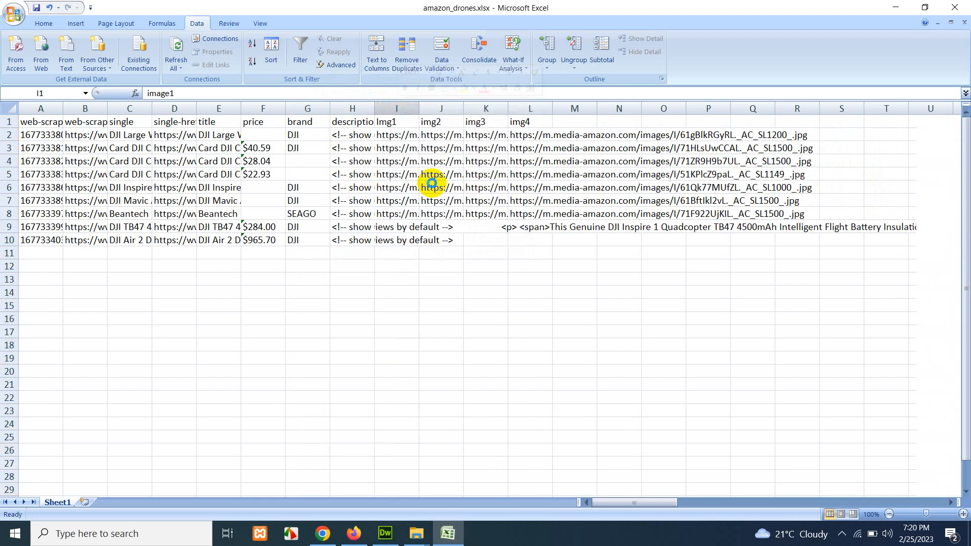
{"action": "left_click", "coordinate": [397, 135]}
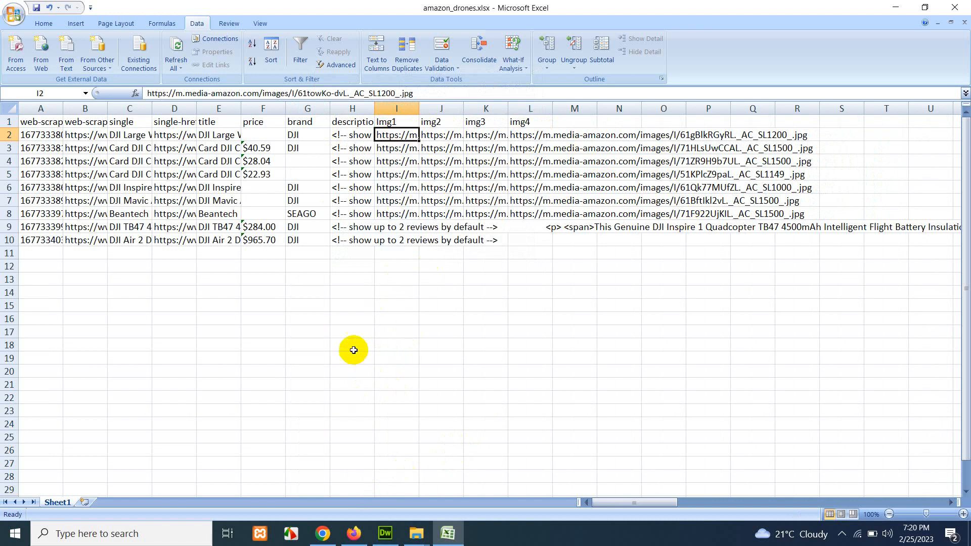
- Switch to Chrome, close the developer tools on the Amazon DJI drone page and view its Product Description
{"action": "left_click", "coordinate": [334, 537]}
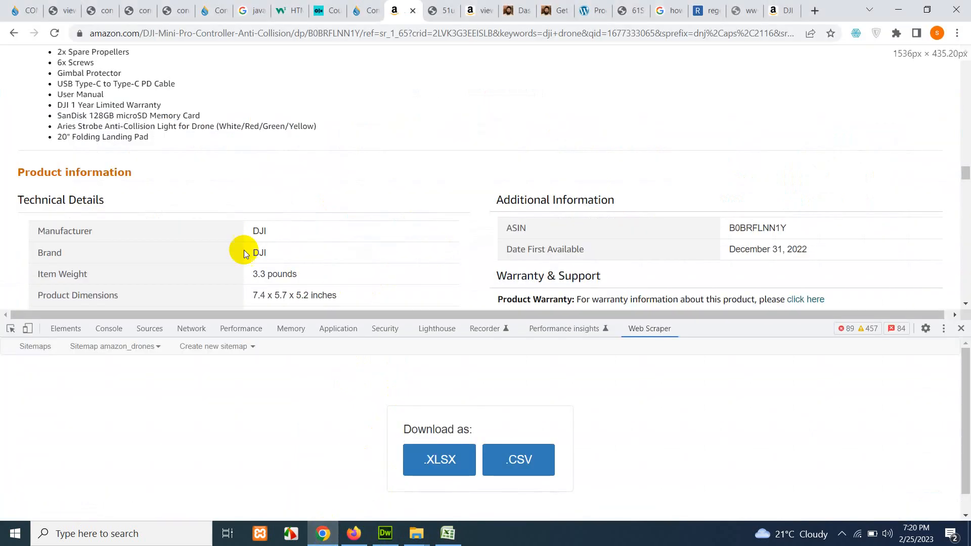
{"action": "scroll", "coordinate": [354, 236], "scroll_direction": "up", "scroll_amount": 5}
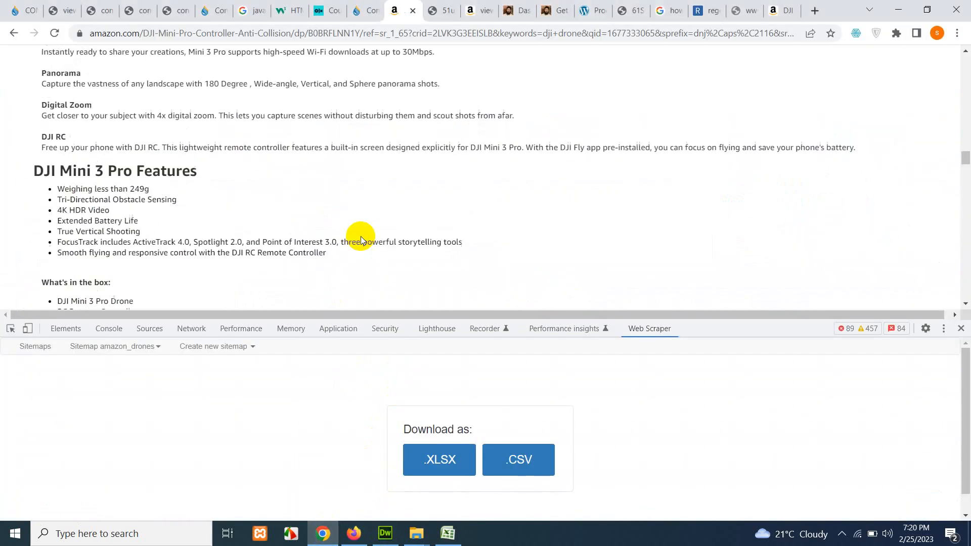
{"action": "left_click", "coordinate": [961, 329]}
{"action": "scroll", "coordinate": [585, 333], "scroll_direction": "up", "scroll_amount": 15}
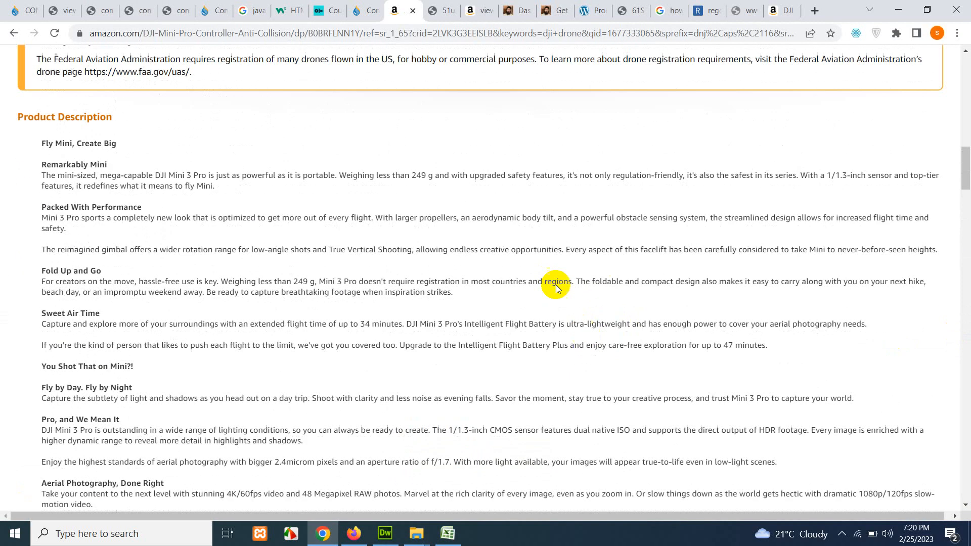
- Switch to the importwoocommerce.com Get Data page and examine its category and single product URL fetch forms
{"action": "left_click", "coordinate": [553, 7]}
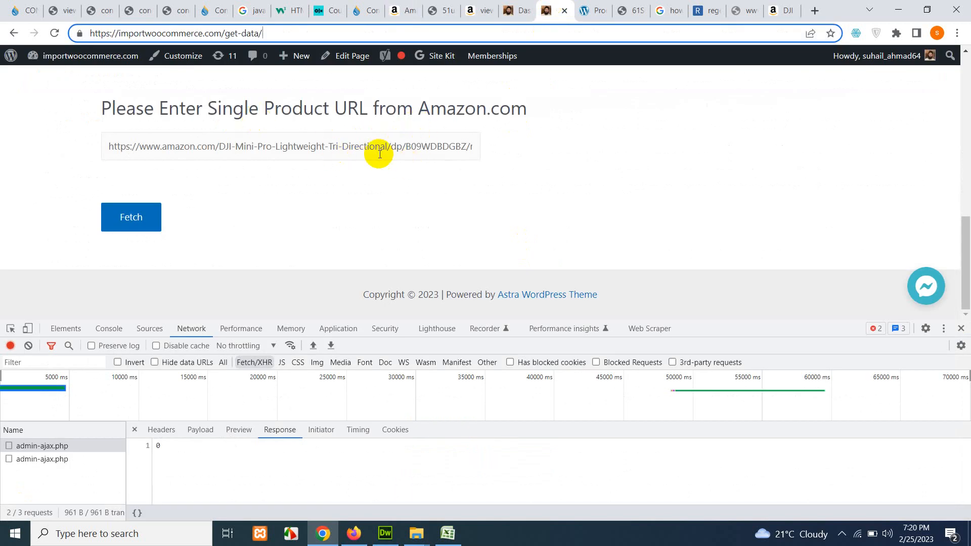
{"action": "scroll", "coordinate": [475, 159], "scroll_direction": "up", "scroll_amount": 9}
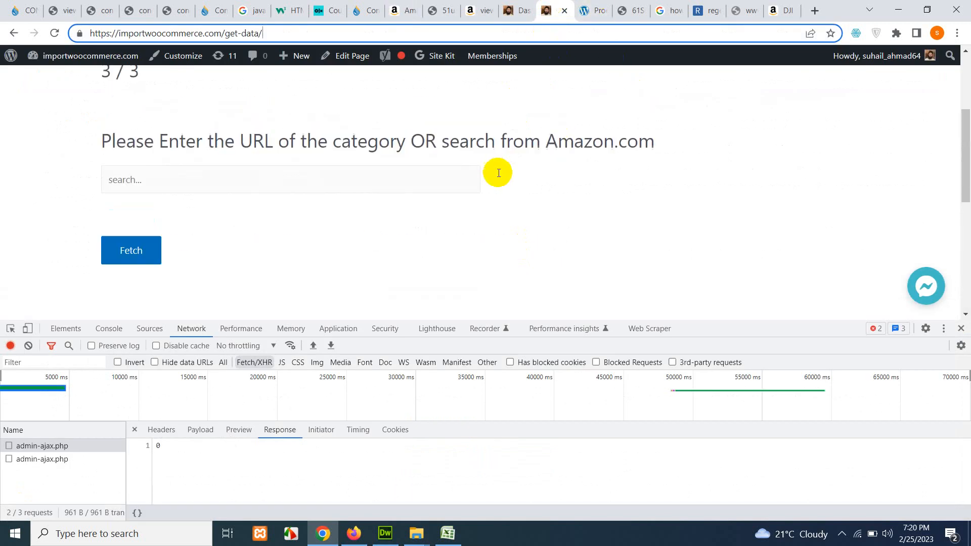
{"action": "scroll", "coordinate": [427, 197], "scroll_direction": "down", "scroll_amount": 9}
{"action": "scroll", "coordinate": [381, 168], "scroll_direction": "up", "scroll_amount": 2}
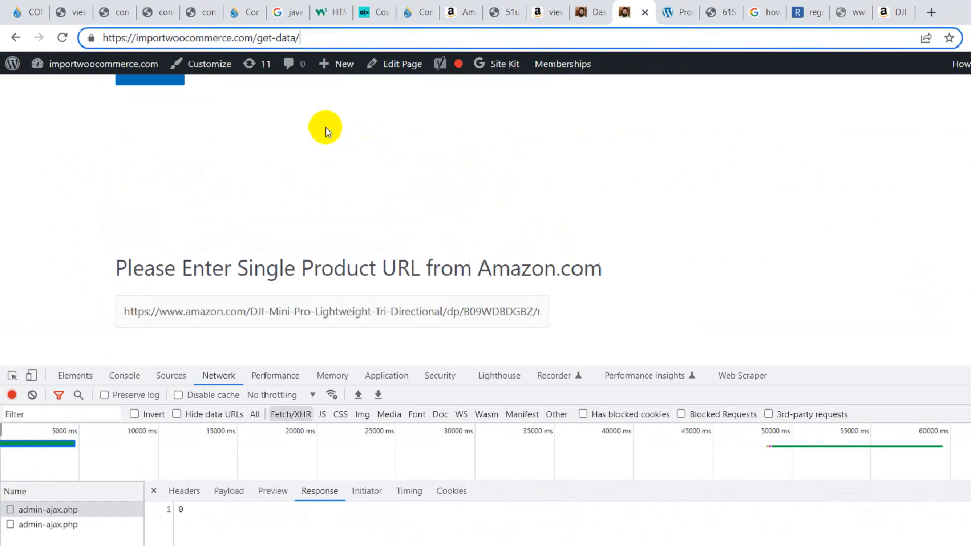
{"action": "key", "text": "Return"}
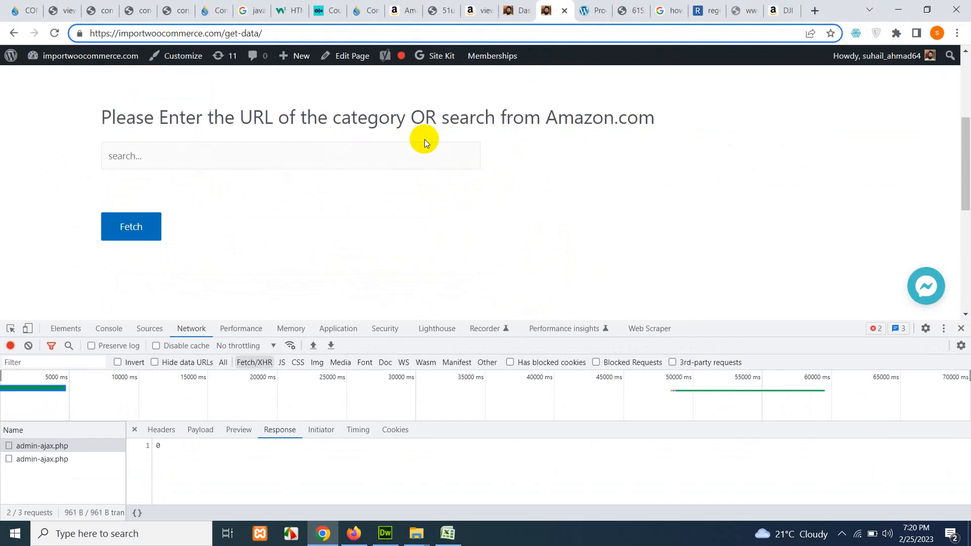
- Look over the Amazon to WooCommerce page with the developer tools closed, and return to the Get Data page
{"action": "left_click", "coordinate": [487, 104]}
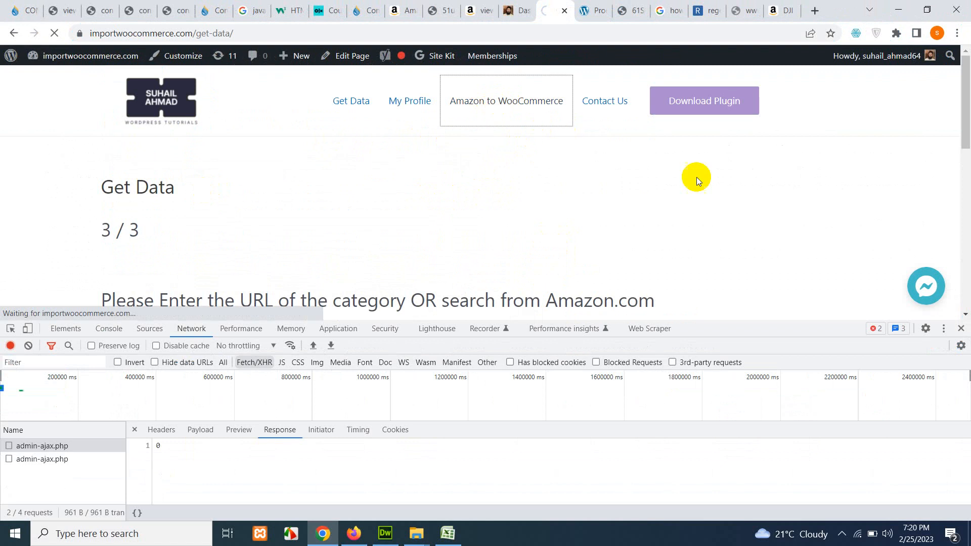
{"action": "left_click", "coordinate": [960, 329]}
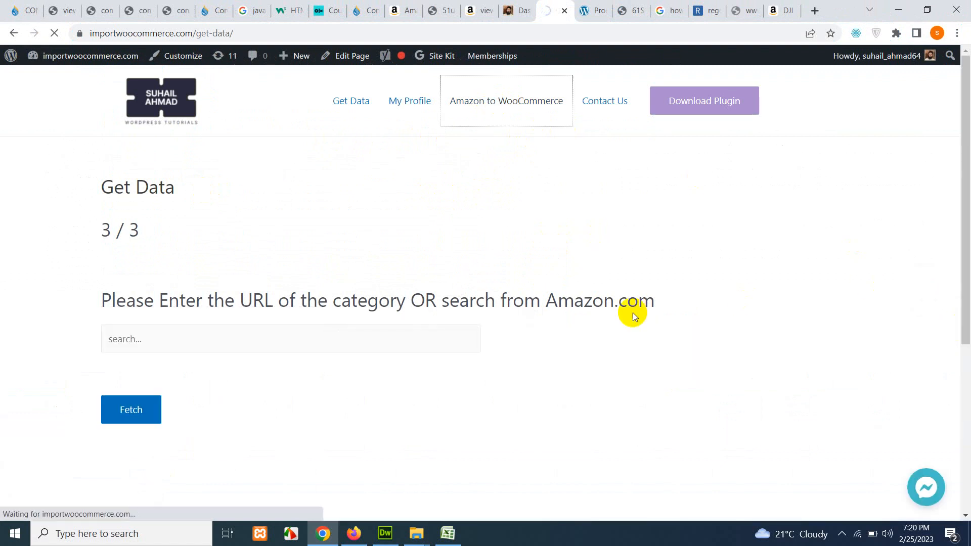
{"action": "scroll", "coordinate": [630, 324], "scroll_direction": "down", "scroll_amount": 5}
{"action": "scroll", "coordinate": [630, 323], "scroll_direction": "up", "scroll_amount": 2}
{"action": "scroll", "coordinate": [630, 323], "scroll_direction": "up", "scroll_amount": 3}
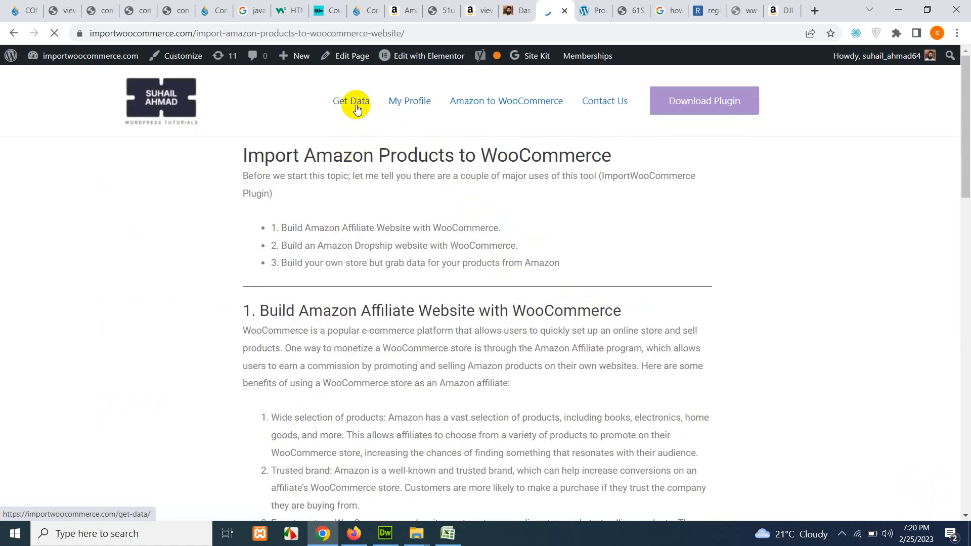
{"action": "left_click", "coordinate": [363, 110]}
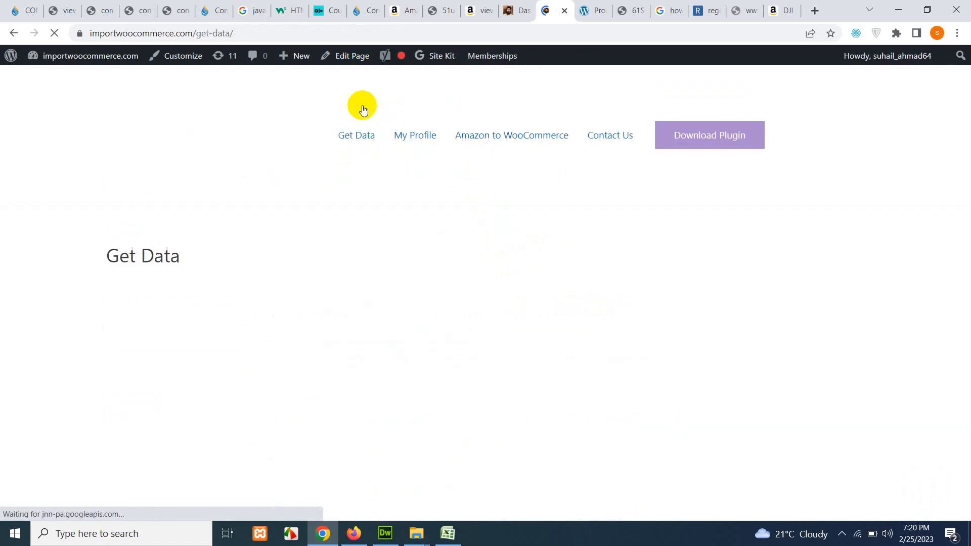
- Copy the full web address of the DJI Mini 3 Pro Drone bundle page on Amazon
{"action": "scroll", "coordinate": [469, 206], "scroll_direction": "down", "scroll_amount": 5}
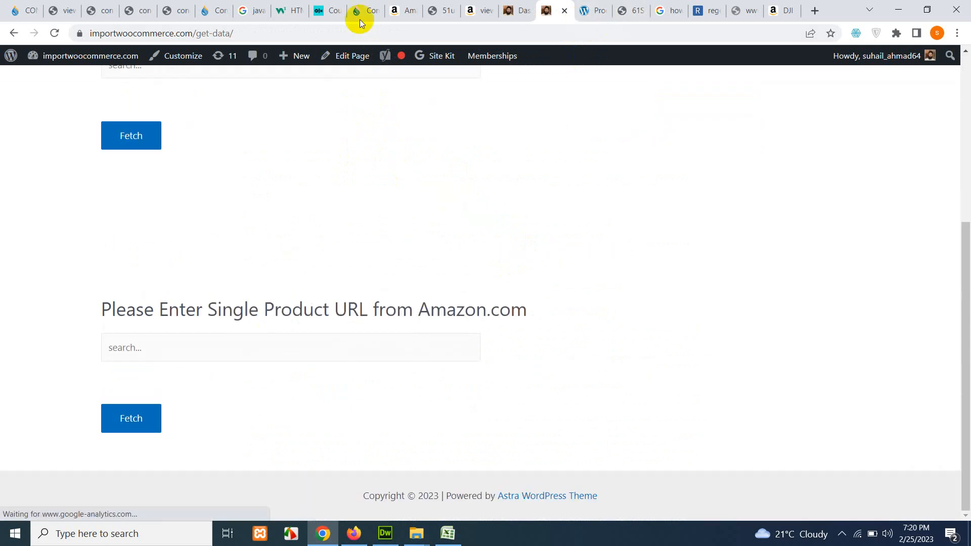
{"action": "left_click", "coordinate": [404, 10]}
{"action": "scroll", "coordinate": [330, 210], "scroll_direction": "up", "scroll_amount": 20}
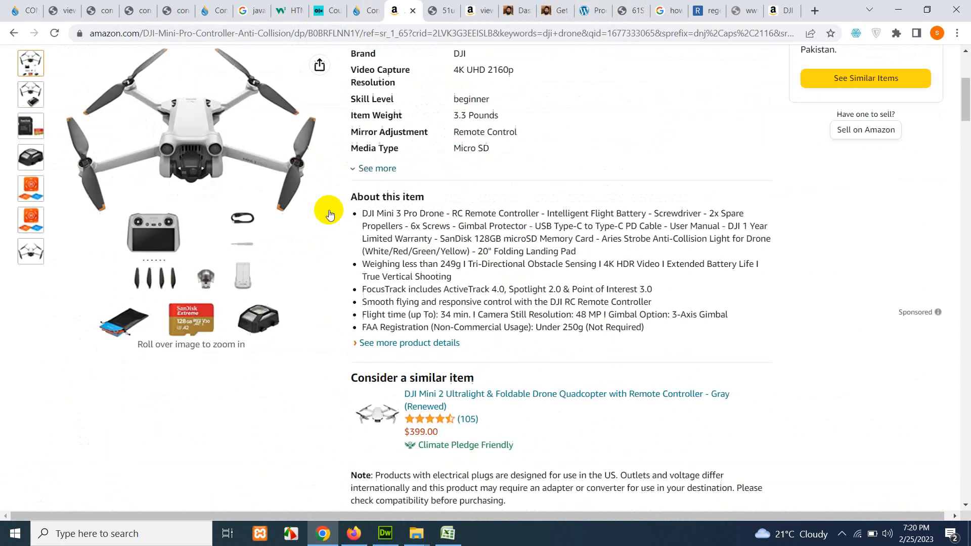
{"action": "right_click", "coordinate": [221, 34]}
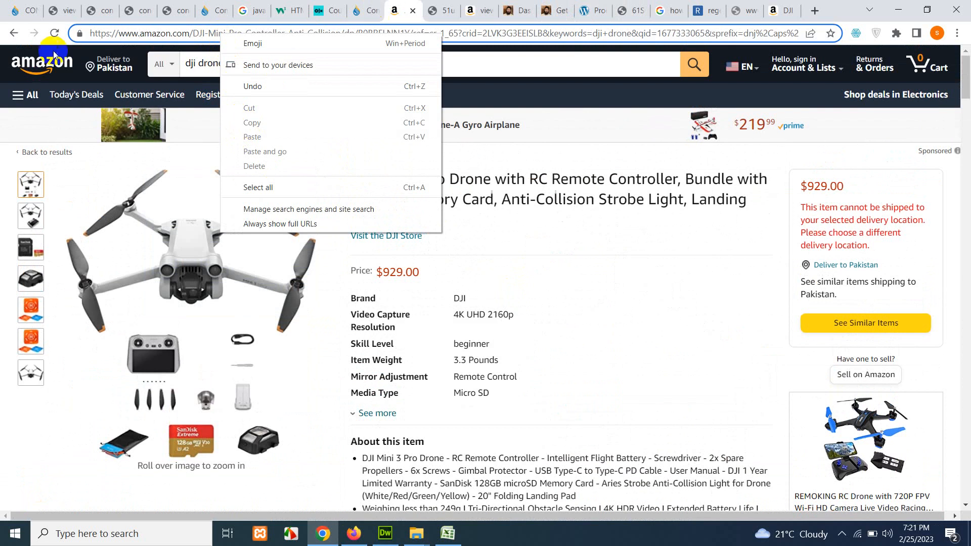
{"action": "left_click", "coordinate": [153, 33]}
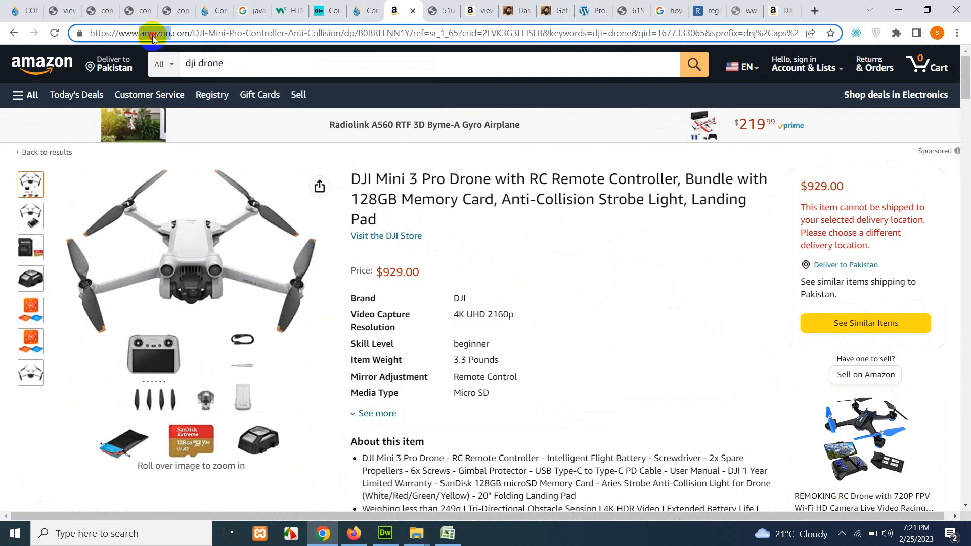
{"action": "double_click", "coordinate": [153, 34]}
{"action": "right_click", "coordinate": [153, 35]}
{"action": "left_click", "coordinate": [153, 34]}
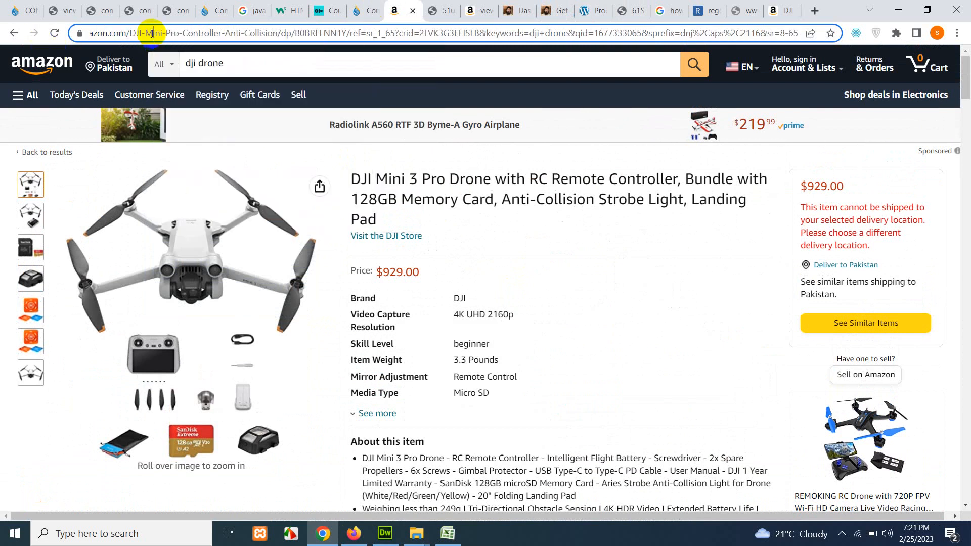
{"action": "triple_click", "coordinate": [116, 36]}
{"action": "right_click", "coordinate": [123, 35]}
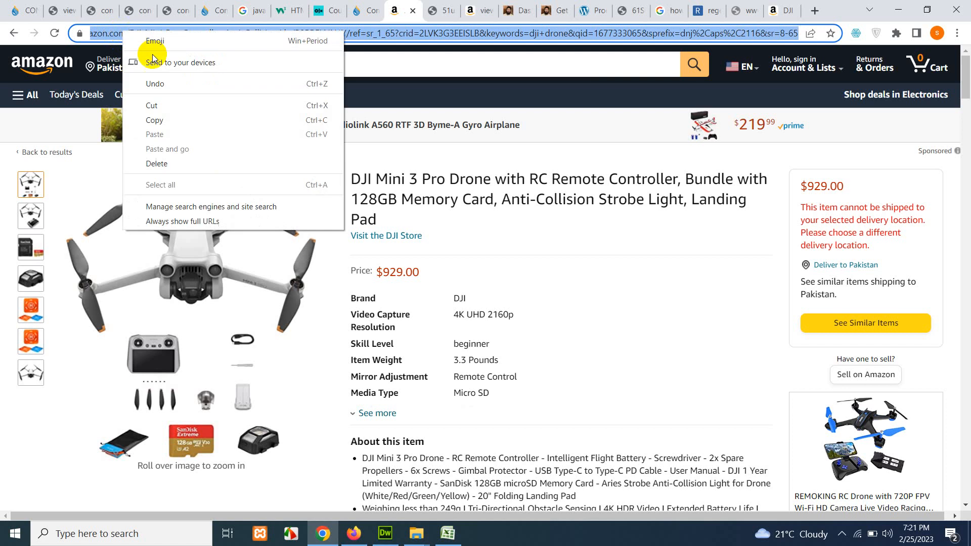
{"action": "left_click", "coordinate": [162, 118]}
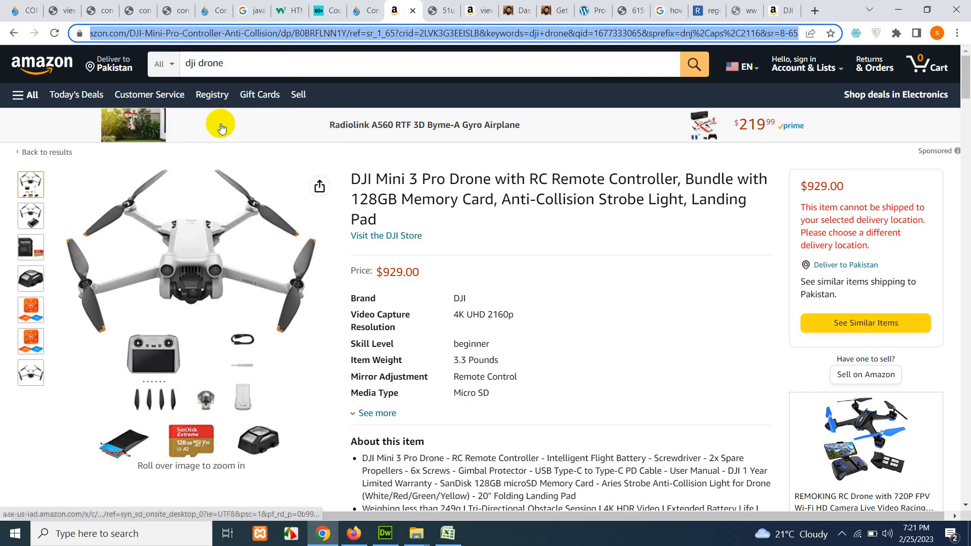
- Switch to the shop's WooCommerce Products page, reload the list of all products and check its newest entries
{"action": "left_click", "coordinate": [582, 7]}
{"action": "scroll", "coordinate": [361, 269], "scroll_direction": "down", "scroll_amount": 4}
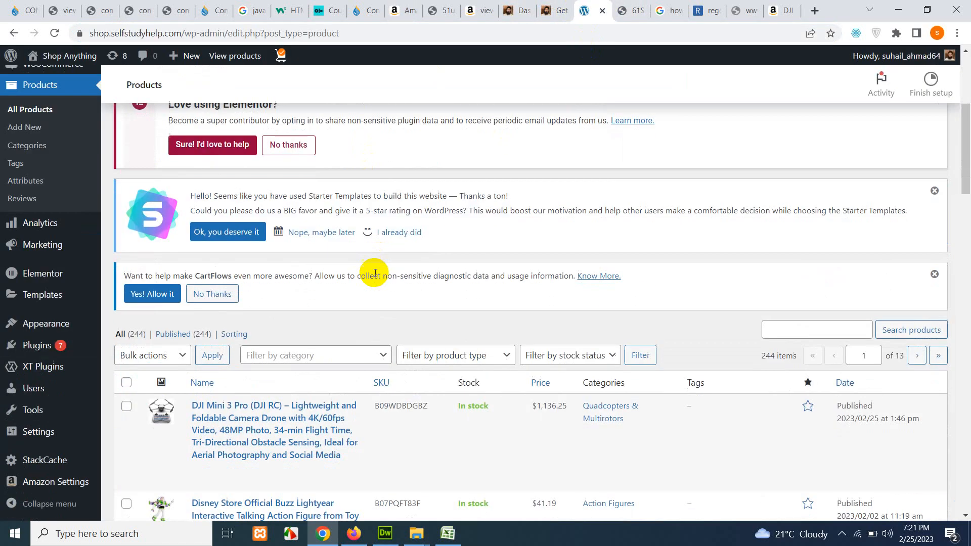
{"action": "left_click", "coordinate": [141, 340]}
{"action": "scroll", "coordinate": [358, 390], "scroll_direction": "down", "scroll_amount": 3}
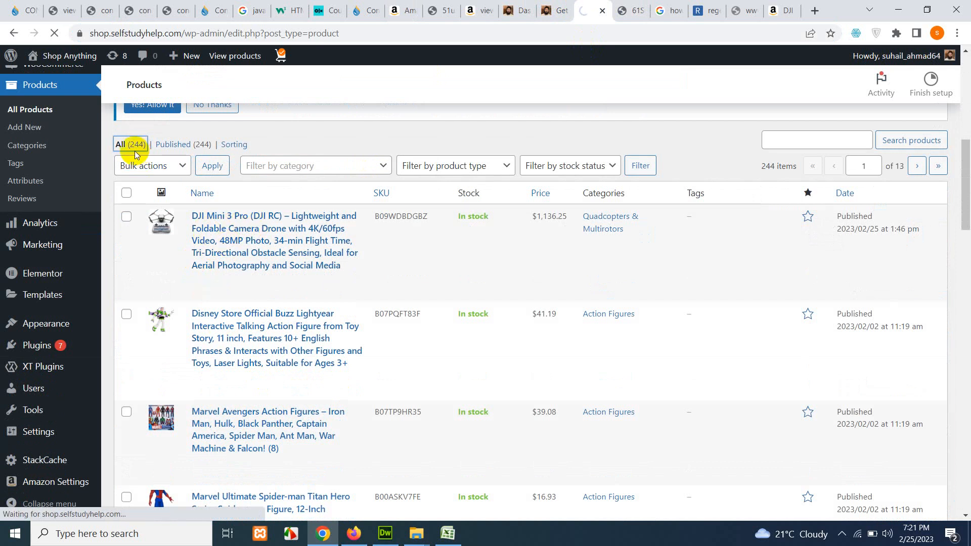
{"action": "scroll", "coordinate": [415, 260], "scroll_direction": "down", "scroll_amount": 4}
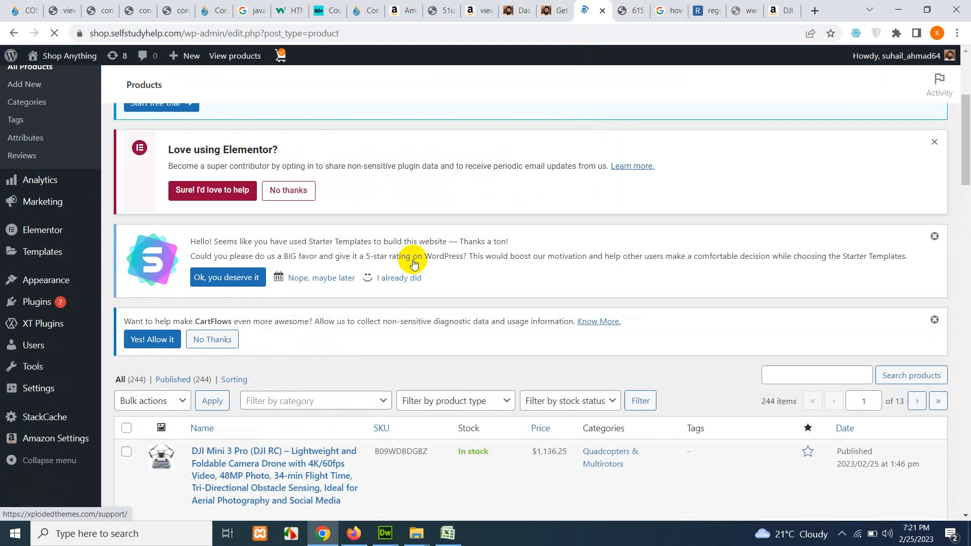
{"action": "scroll", "coordinate": [413, 263], "scroll_direction": "down", "scroll_amount": 3}
- Return to the Amazon dji drone search results and copy the link address of the DJI Drone, UAV Cendence Remote product
{"action": "left_click", "coordinate": [471, 11]}
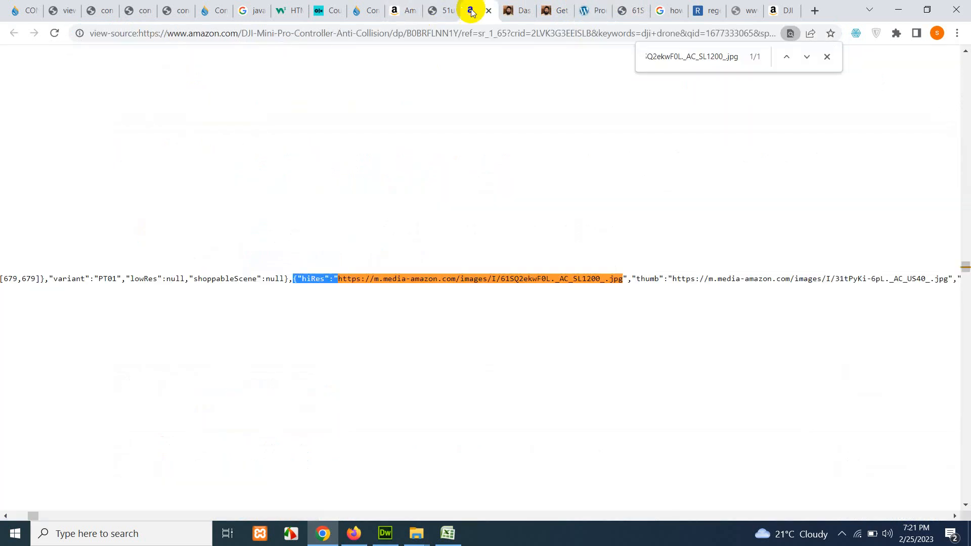
{"action": "left_click", "coordinate": [423, 6]}
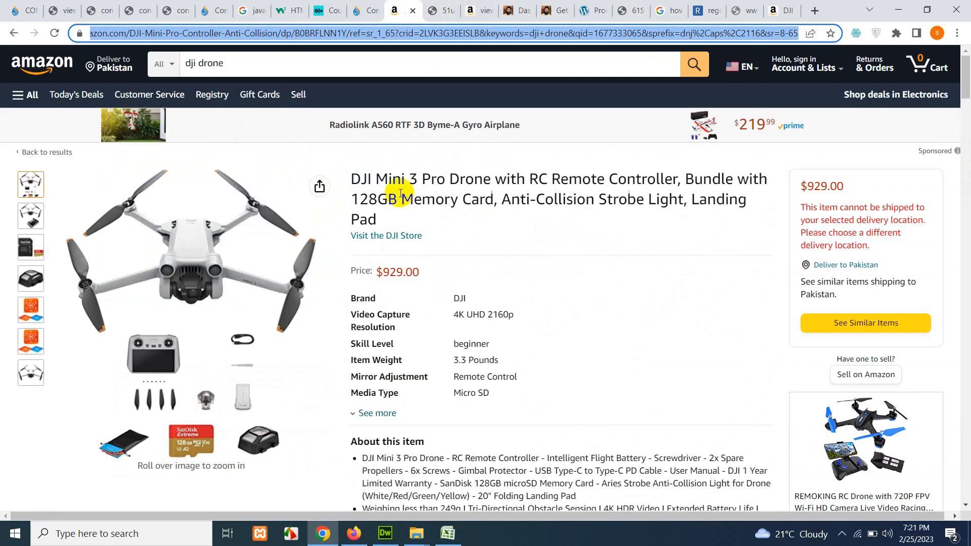
{"action": "left_click", "coordinate": [14, 33]}
{"action": "scroll", "coordinate": [607, 318], "scroll_direction": "down", "scroll_amount": 10}
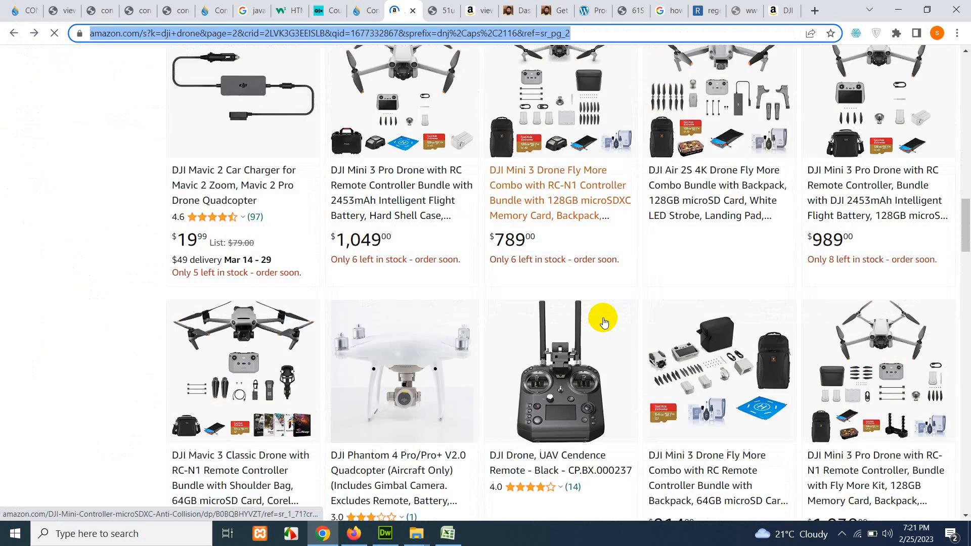
{"action": "right_click", "coordinate": [561, 227]}
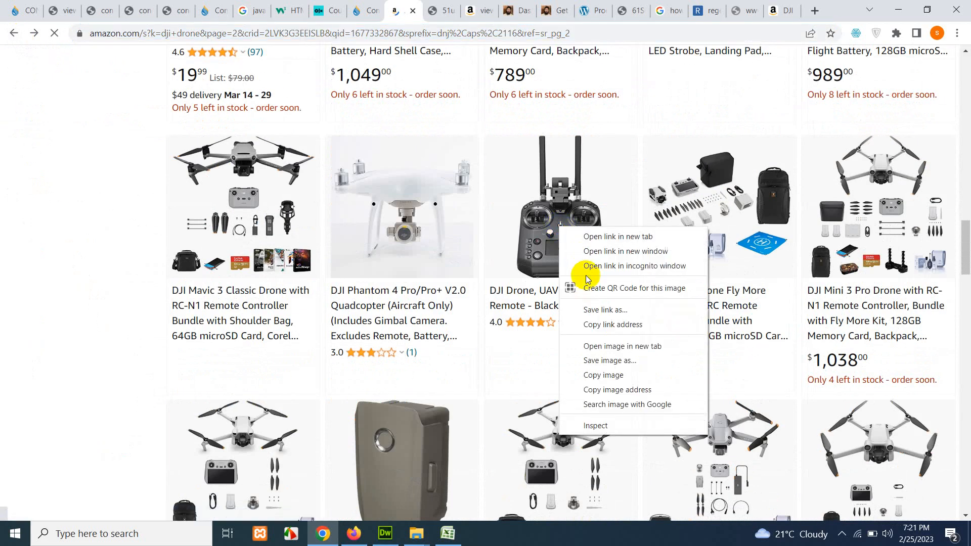
{"action": "left_click", "coordinate": [614, 324]}
- Paste the copied Cendence Remote link as the single product URL on the importwoocommerce.com Get Data page and fetch it
{"action": "left_click", "coordinate": [518, 10]}
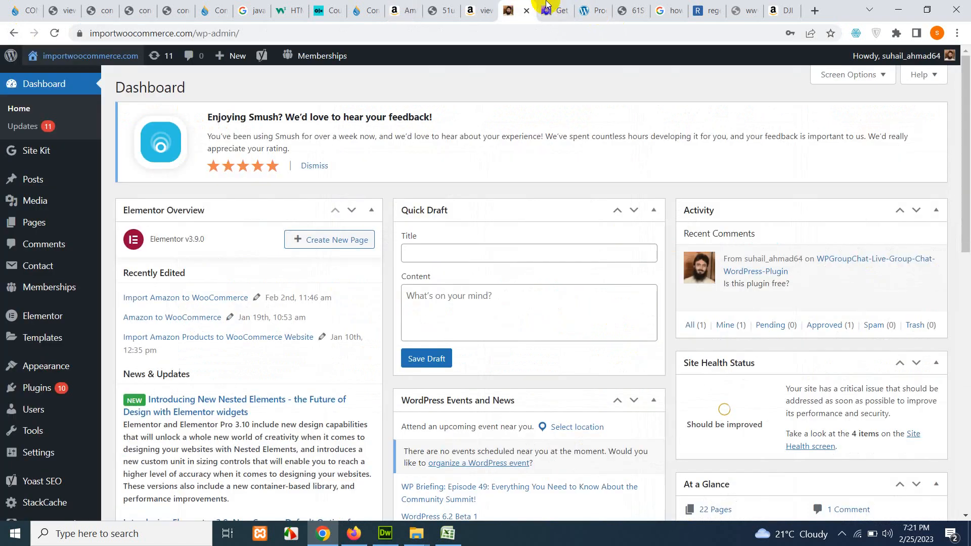
{"action": "left_click", "coordinate": [556, 10]}
{"action": "right_click", "coordinate": [291, 348]}
{"action": "left_click", "coordinate": [353, 252]}
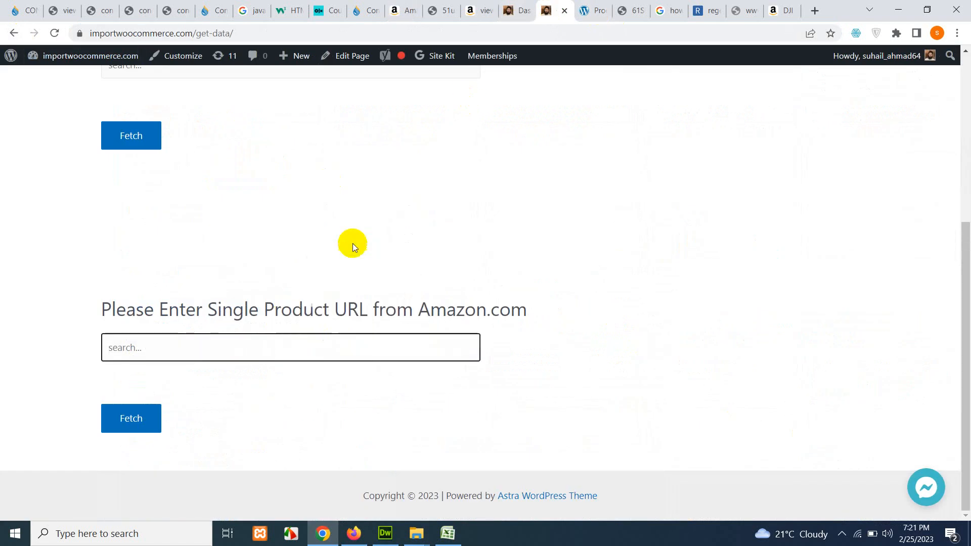
{"action": "left_click", "coordinate": [151, 418]}
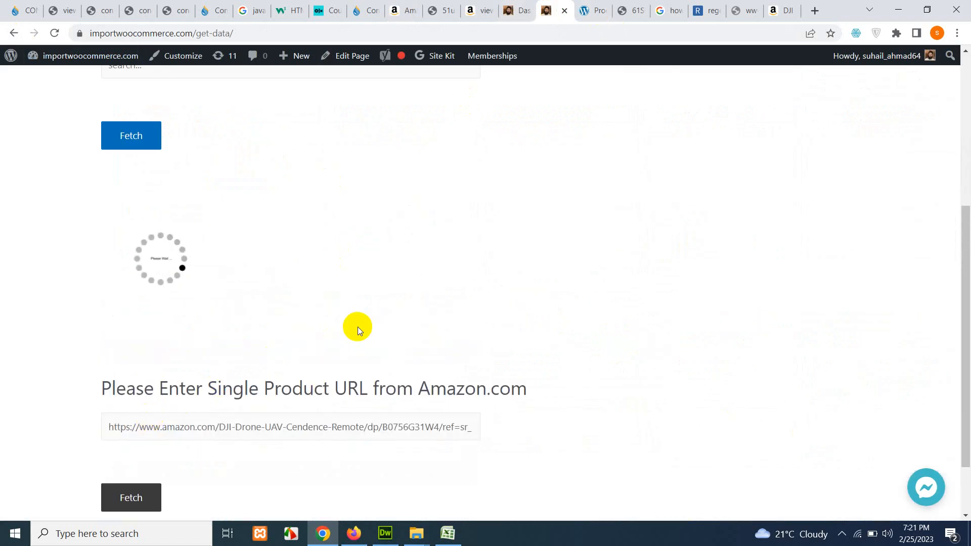
{"action": "scroll", "coordinate": [178, 260], "scroll_direction": "up", "scroll_amount": 2}
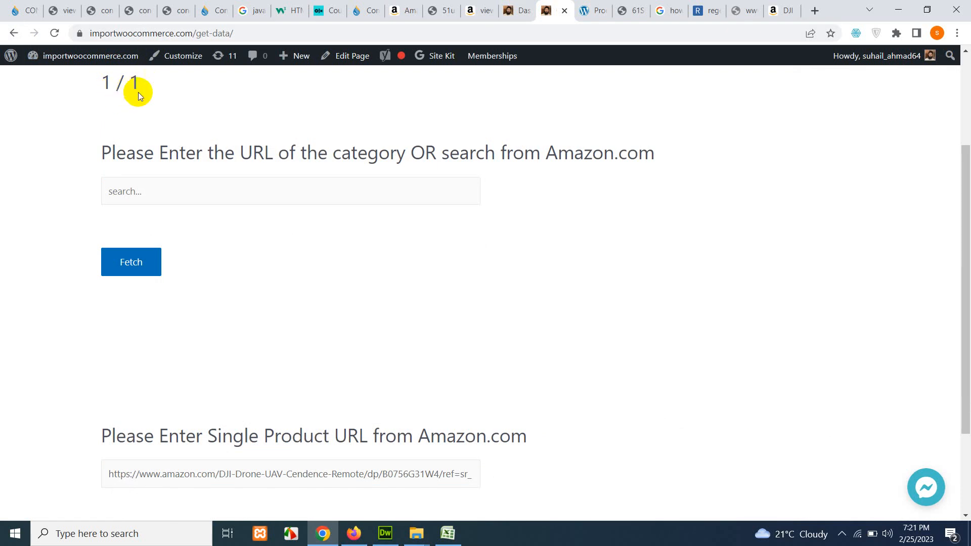
- Check the imported DJI Cendence Remote entry in the shop's WooCommerce product list
{"action": "left_click", "coordinate": [590, 6]}
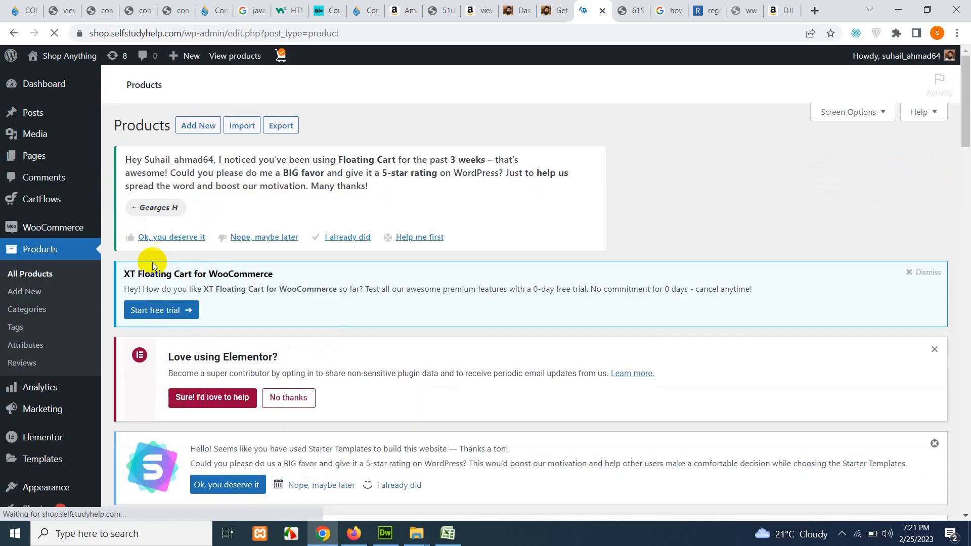
{"action": "scroll", "coordinate": [266, 332], "scroll_direction": "down", "scroll_amount": 6}
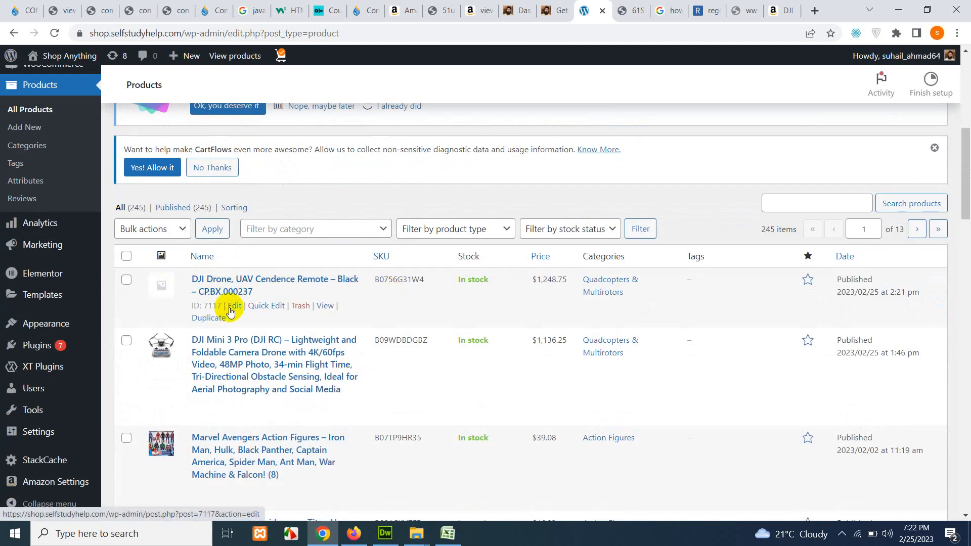
{"action": "scroll", "coordinate": [303, 314], "scroll_direction": "up", "scroll_amount": 1}
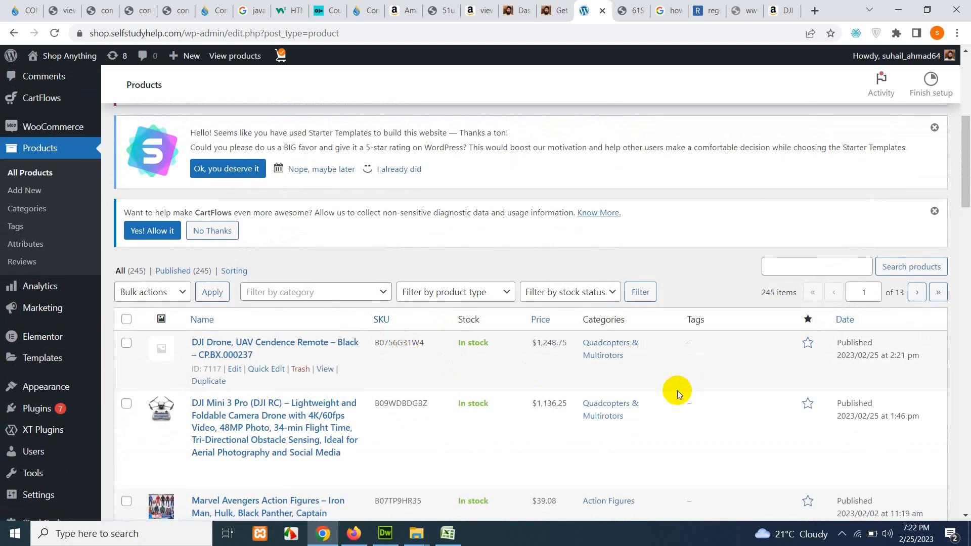
- View the Cendence Remote listing in the Amazon search results and return to the beginning of the Get Data page
{"action": "left_click", "coordinate": [470, 10]}
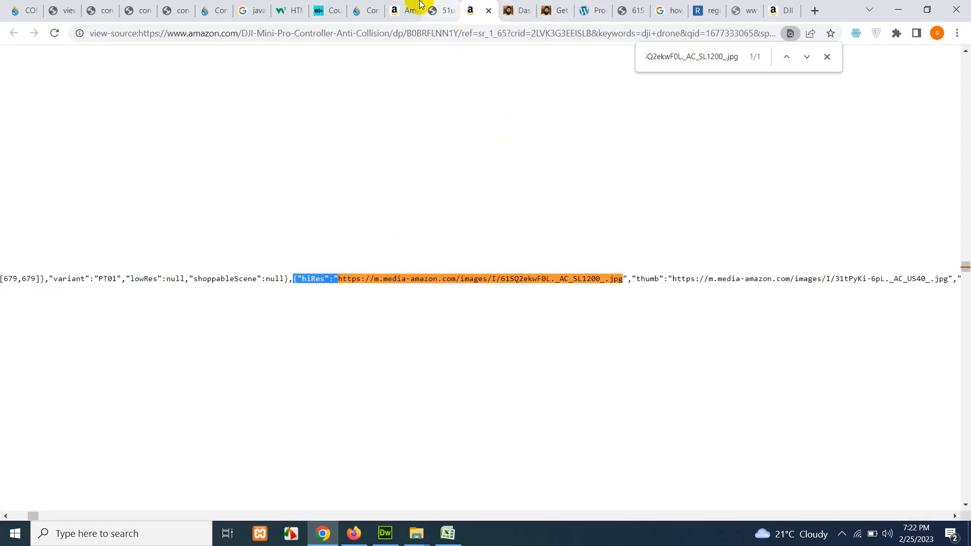
{"action": "left_click", "coordinate": [408, 11]}
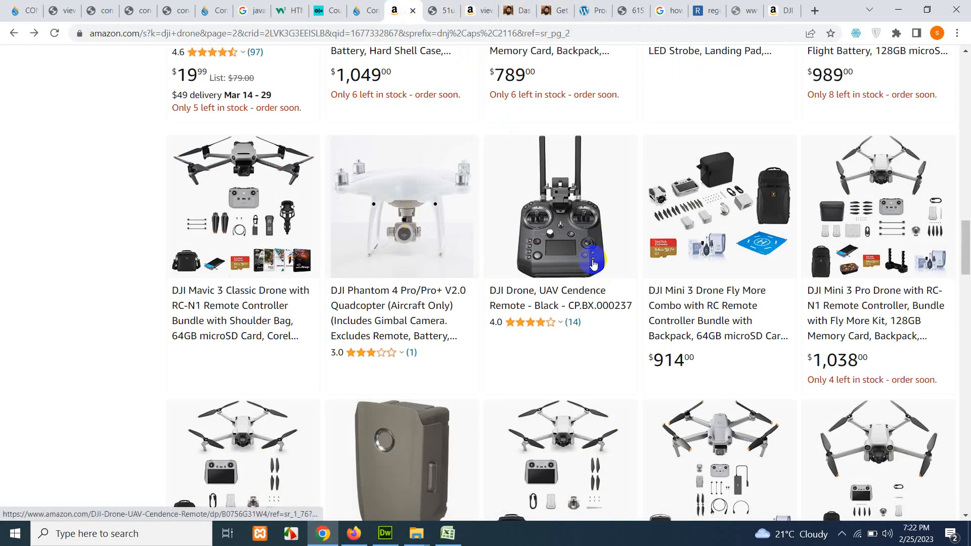
{"action": "scroll", "coordinate": [590, 231], "scroll_direction": "up", "scroll_amount": 2}
{"action": "left_click", "coordinate": [556, 10]}
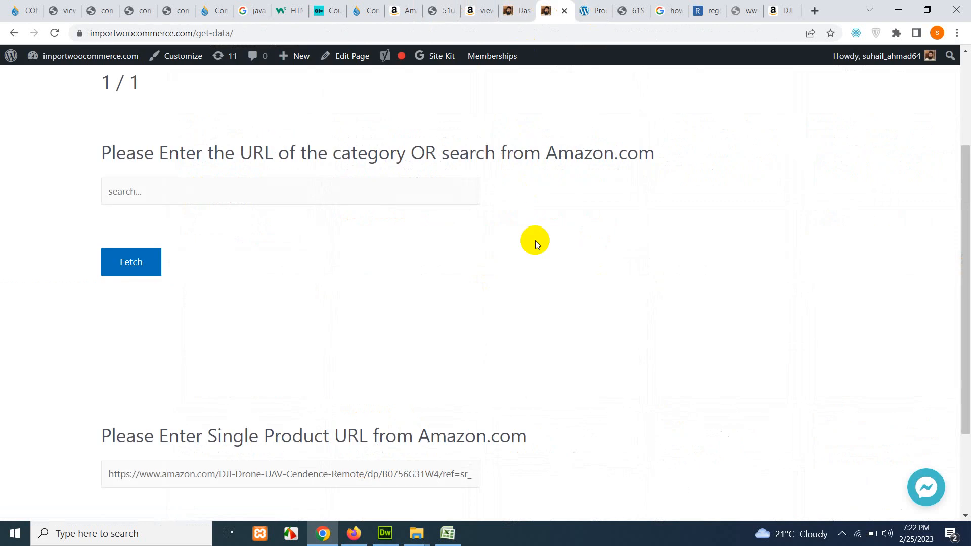
{"action": "scroll", "coordinate": [532, 245], "scroll_direction": "up", "scroll_amount": 2}
{"action": "scroll", "coordinate": [530, 247], "scroll_direction": "up", "scroll_amount": 1}
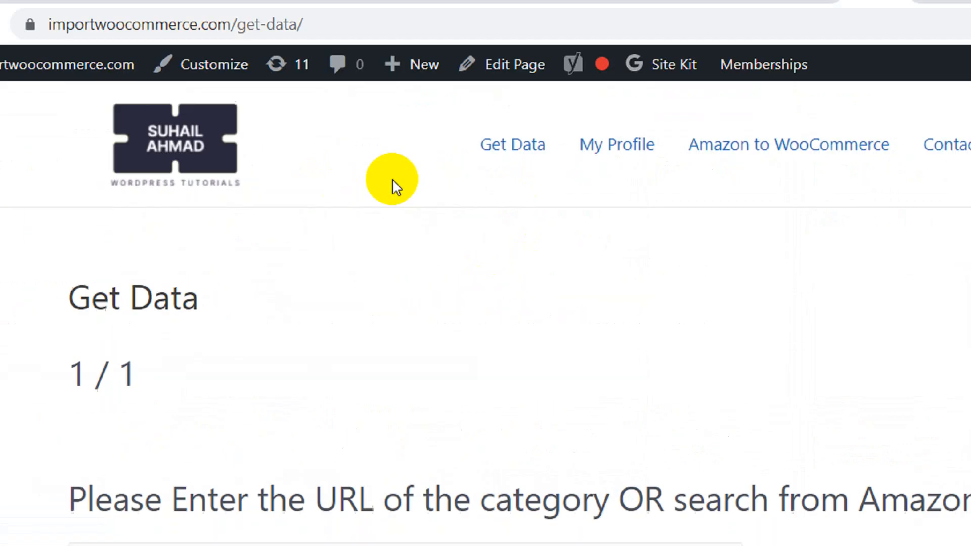